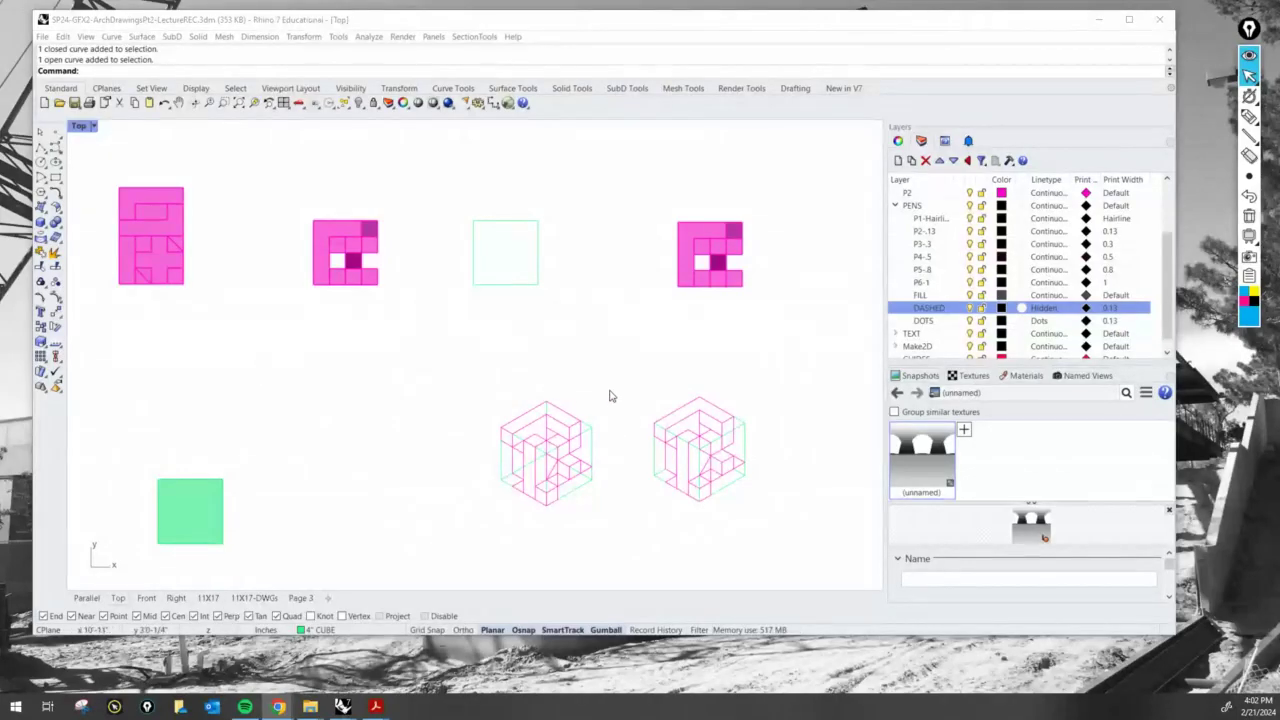
scroll(669, 457, up, 8)
right_drag(669, 457, 533, 461)
scroll(562, 395, down, 3)
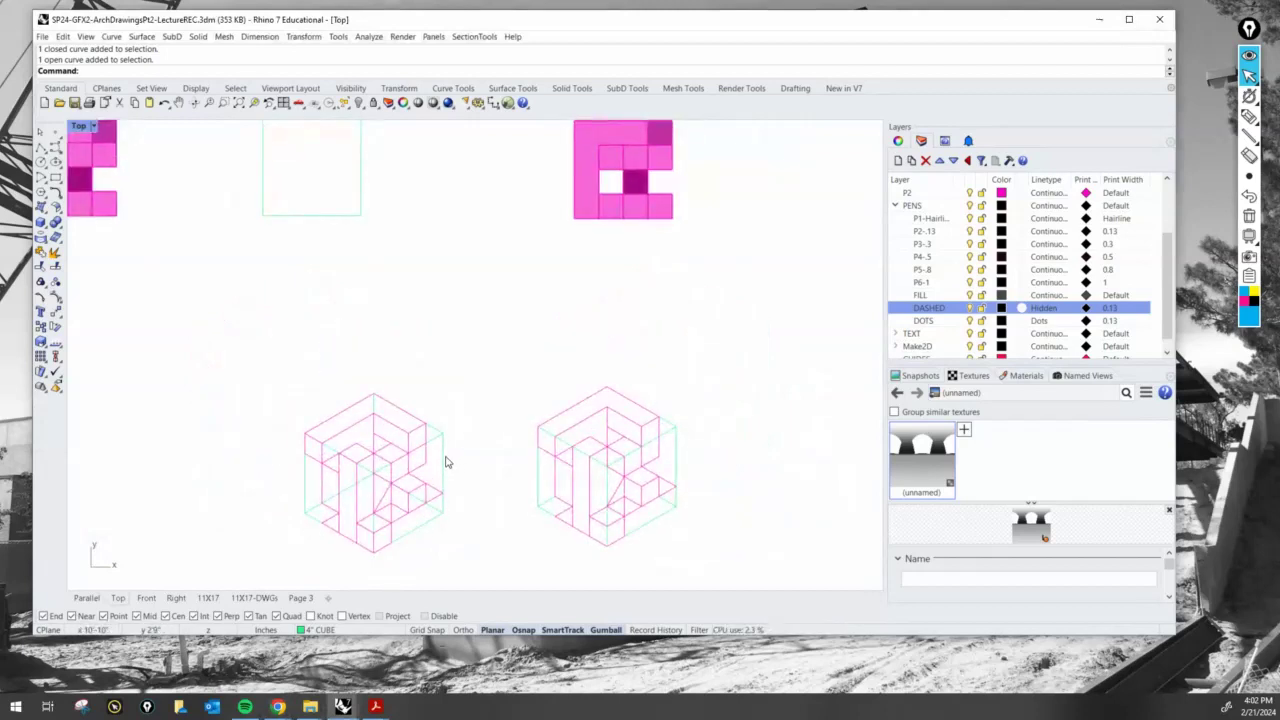
scroll(446, 462, down, 3)
right_drag(466, 423, 491, 416)
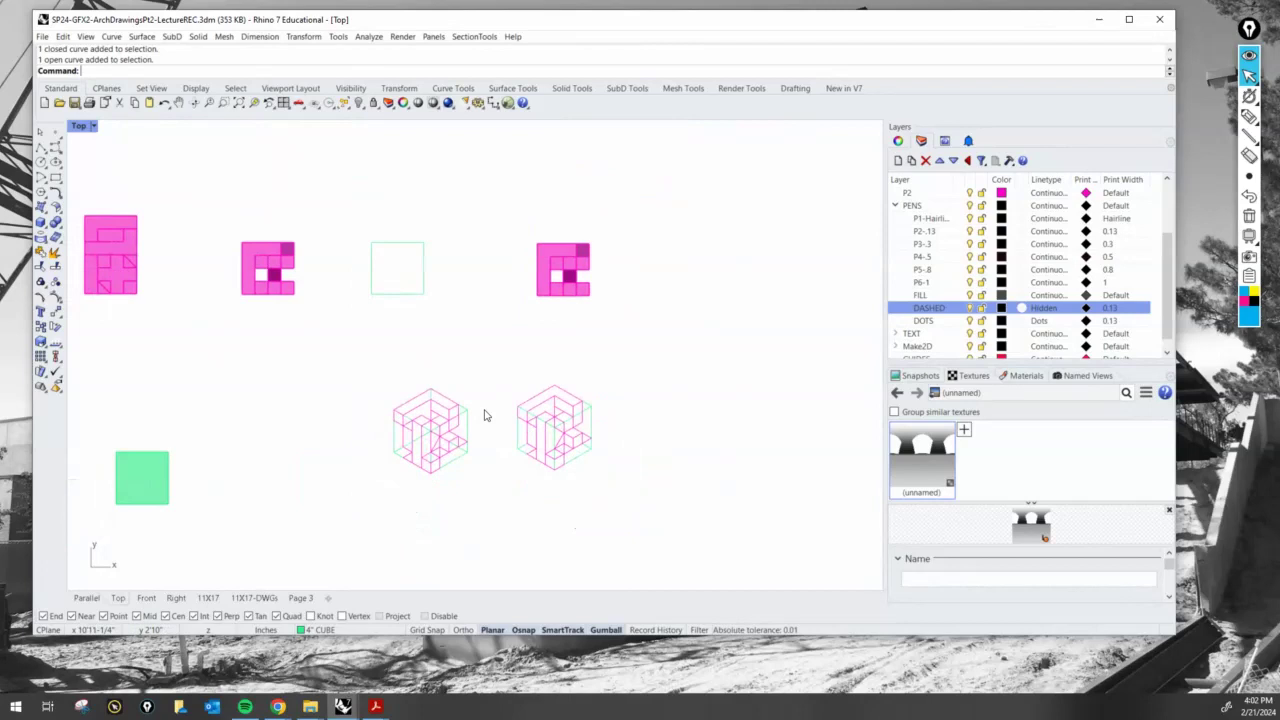
scroll(480, 418, up, 2)
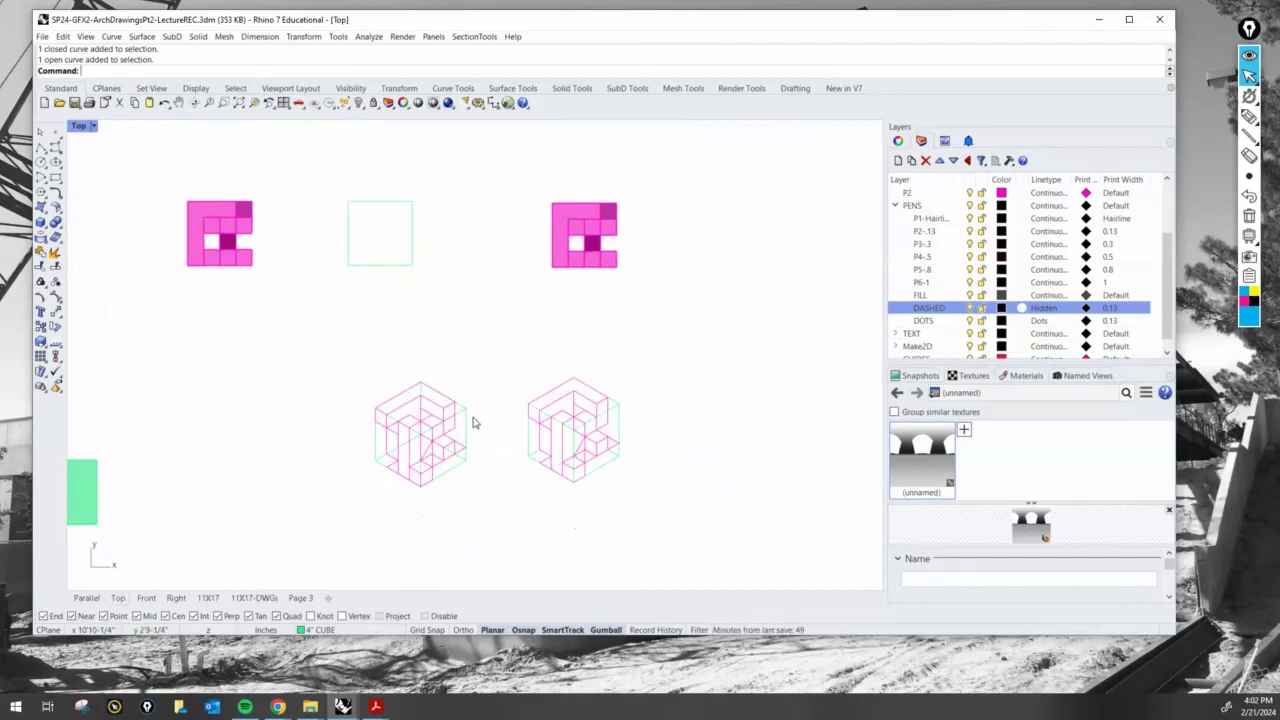
scroll(475, 432, up, 1)
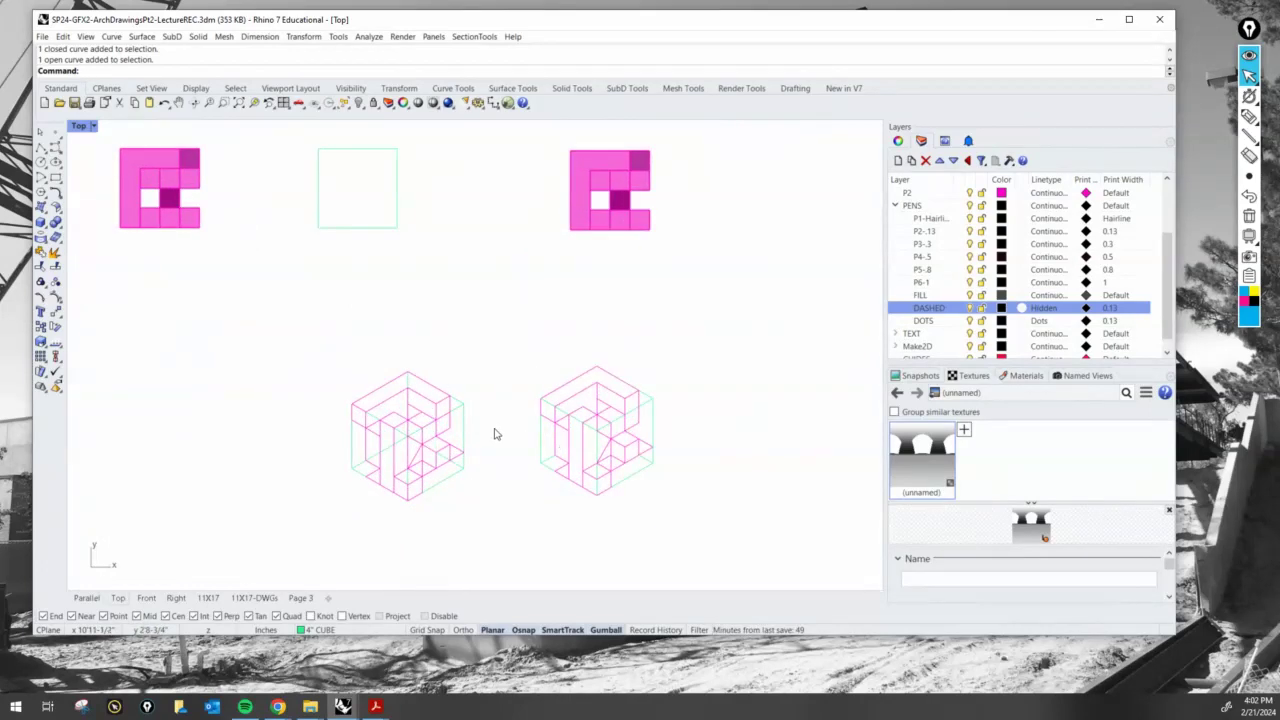
- Undo the recent changes back through the layer list expansion and the last move of the green cube outline
key(ctrl+z)
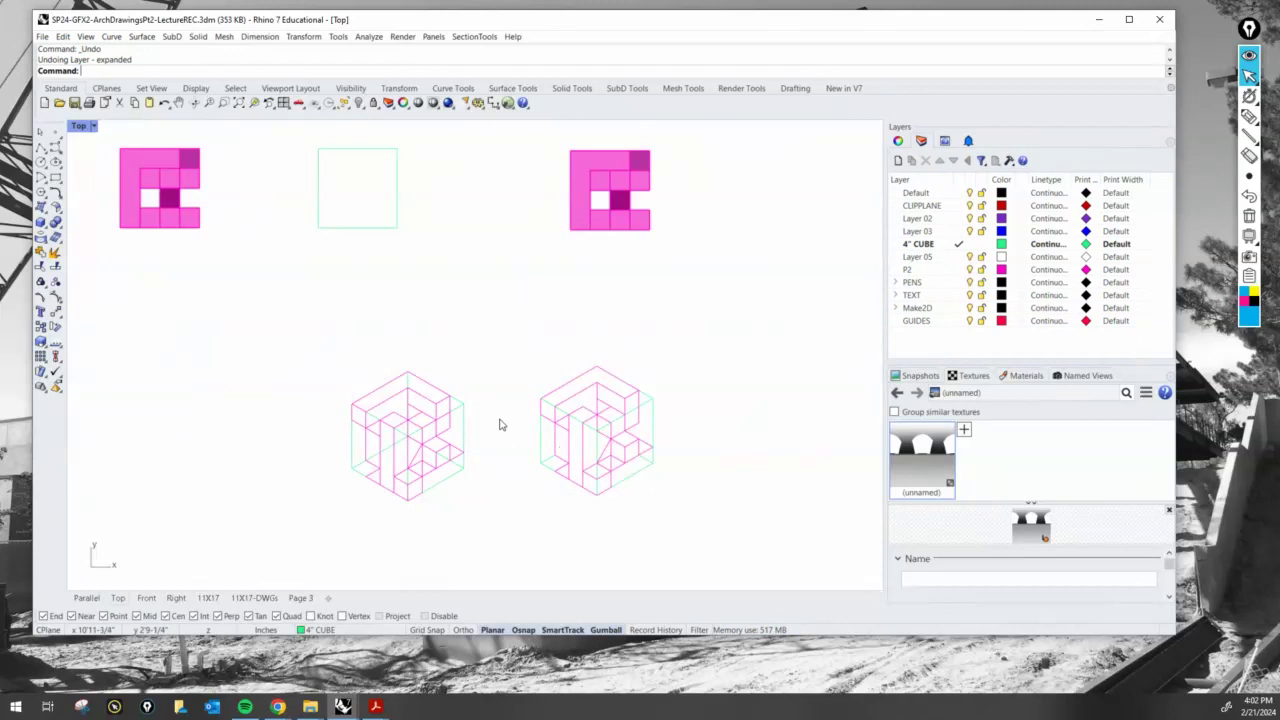
key(ctrl+y)
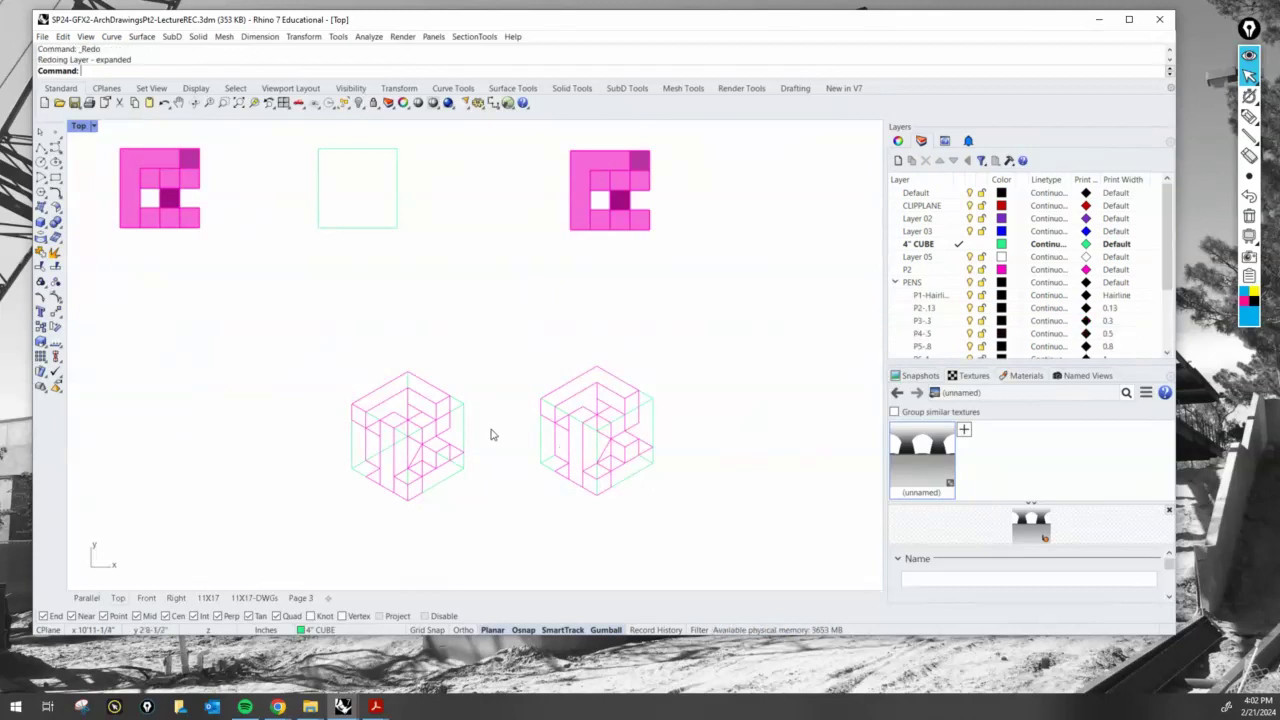
key(ctrl+z)
key(ctrl+z)
key(ctrl+z)
key(ctrl+z)
- Select all the curves of the separate green cube outline below the axonometrics and group them
click(522, 391)
right_drag(546, 410, 573, 240)
click(565, 472)
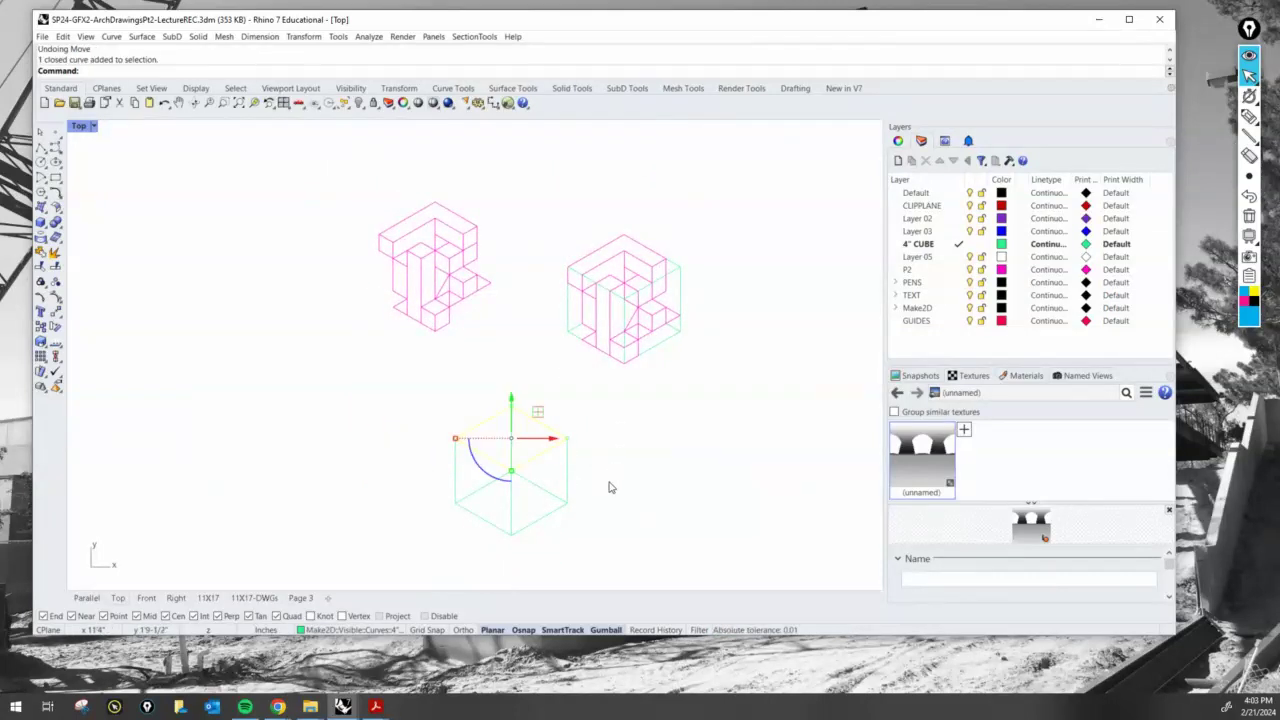
right_drag(608, 486, 691, 457)
scroll(630, 440, up, 2)
click(680, 537)
drag(680, 537, 404, 311)
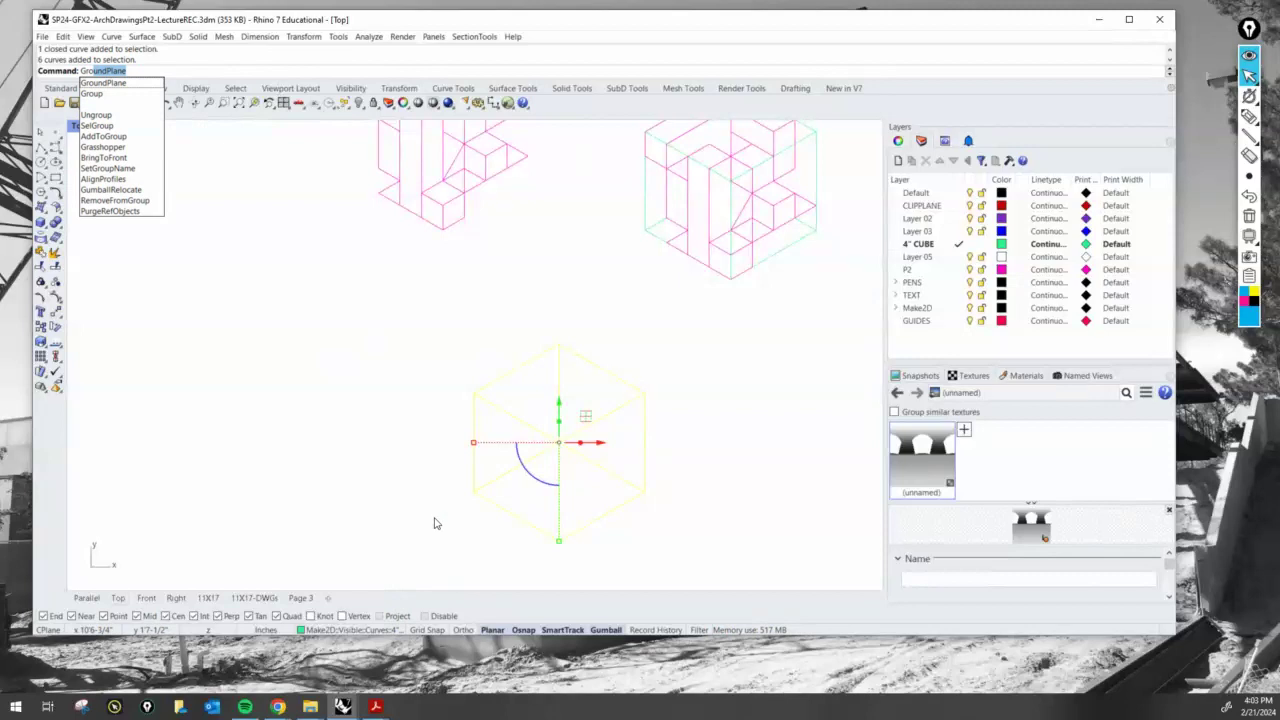
key(Down)
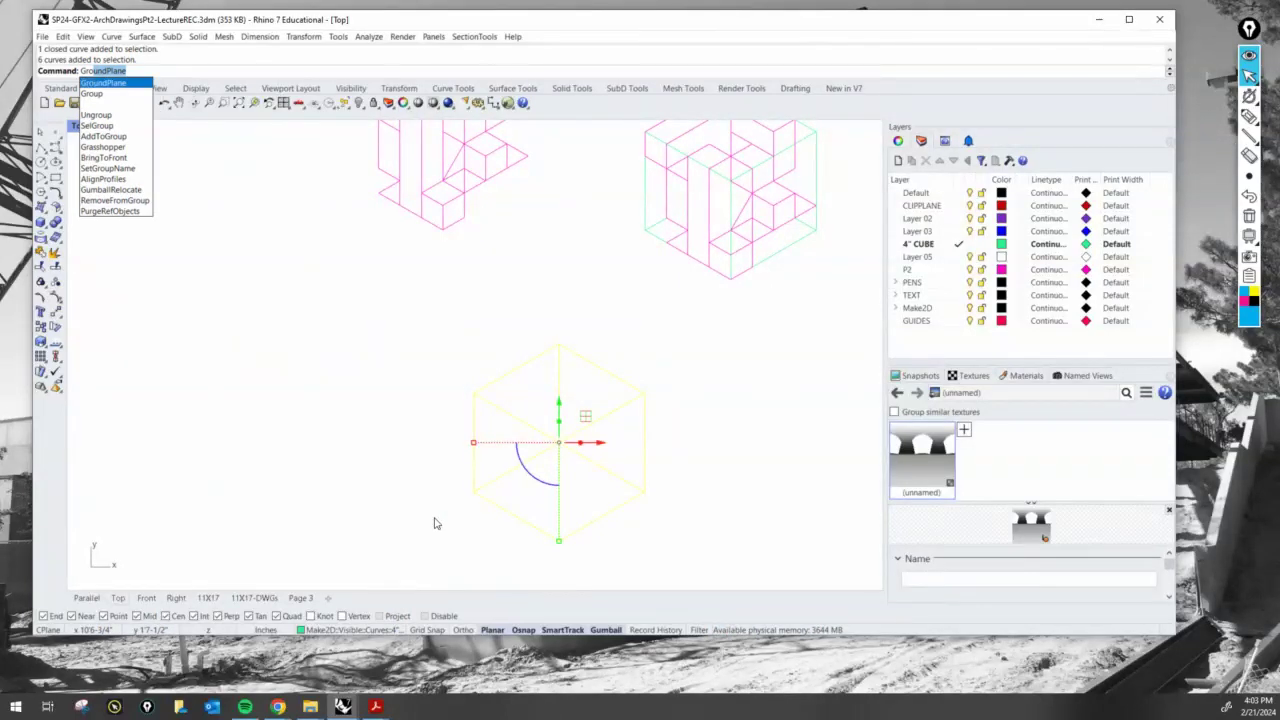
key(Down)
key(Return)
click(488, 423)
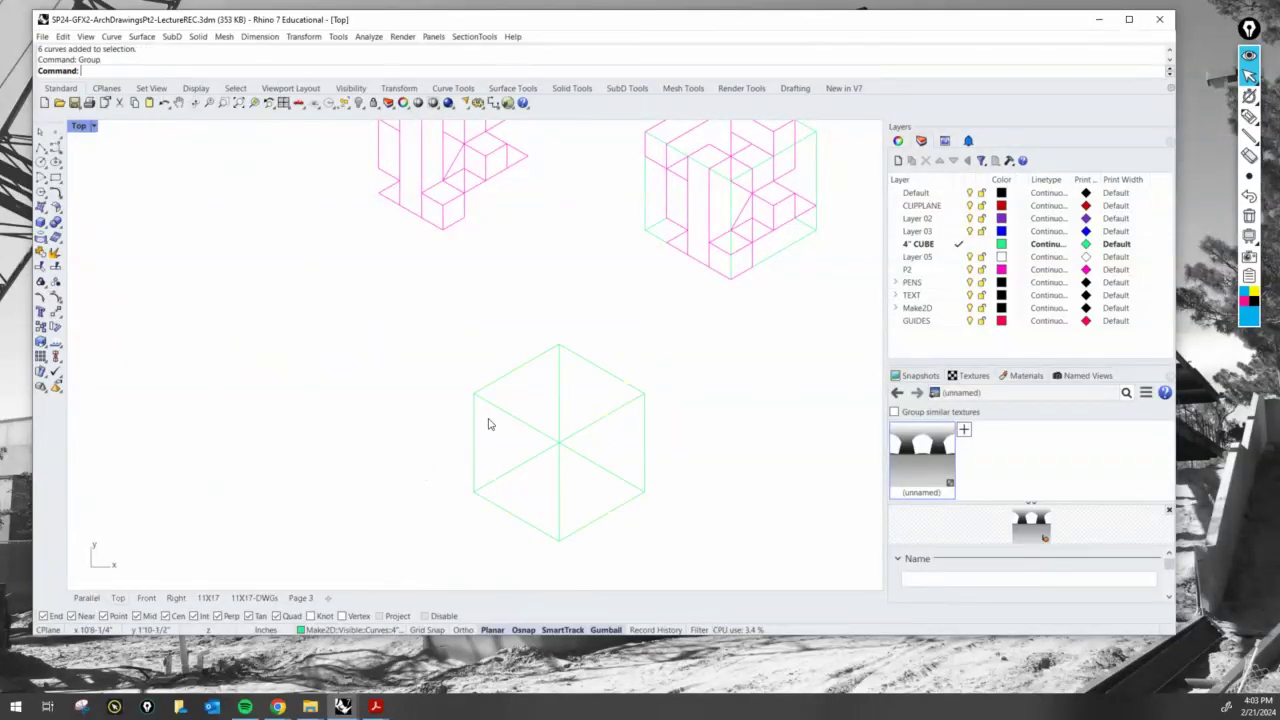
- Move the grouped cube outline from its top corner onto the top corner of the left magenta axonometric
key(Return)
click(530, 363)
key(Return)
click(559, 345)
scroll(551, 346, down, 5)
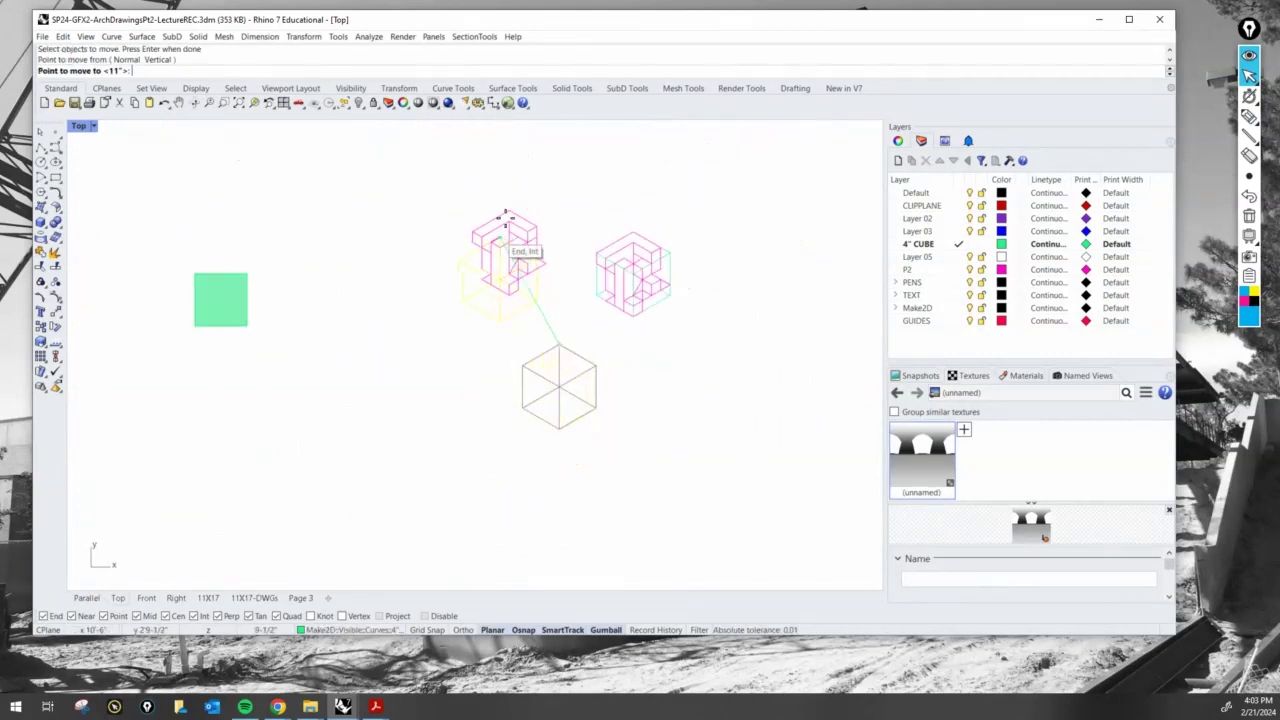
click(507, 215)
- Examine the grouped cube outline over the left axonometric, selecting its edges to check the grouping and alignment
scroll(577, 266, up, 6)
click(594, 281)
key(Escape)
click(591, 305)
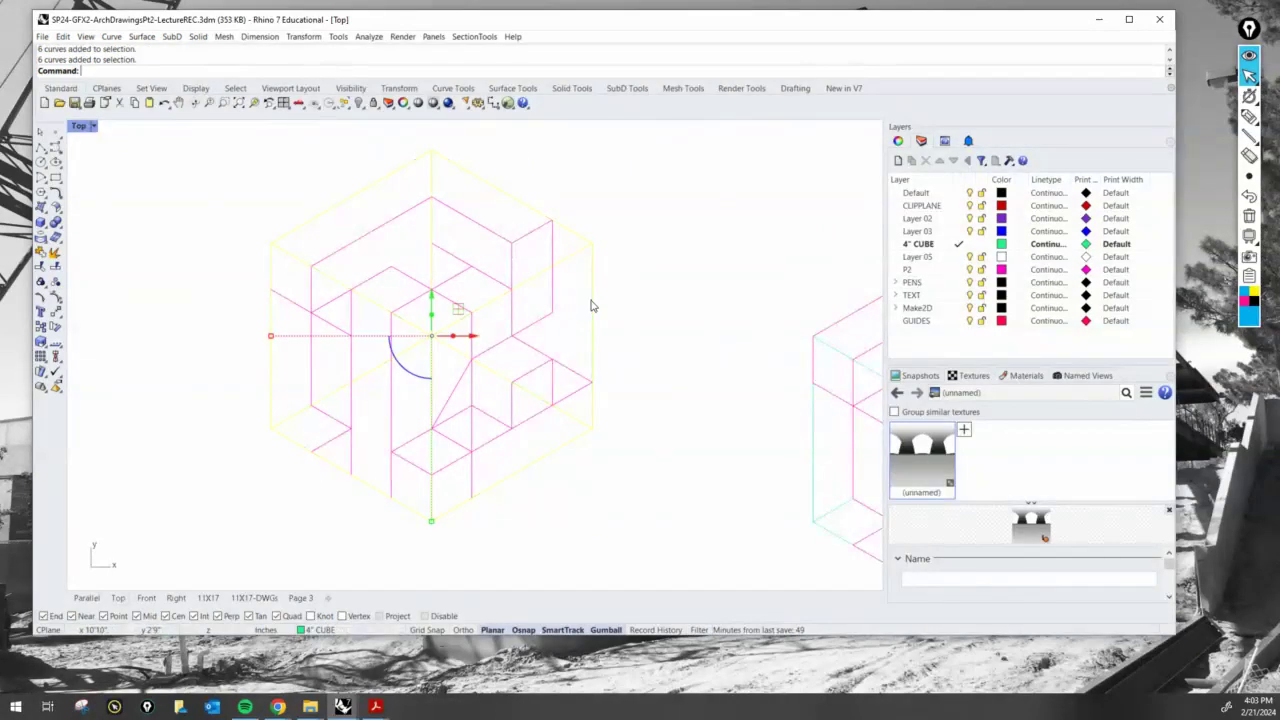
key(Escape)
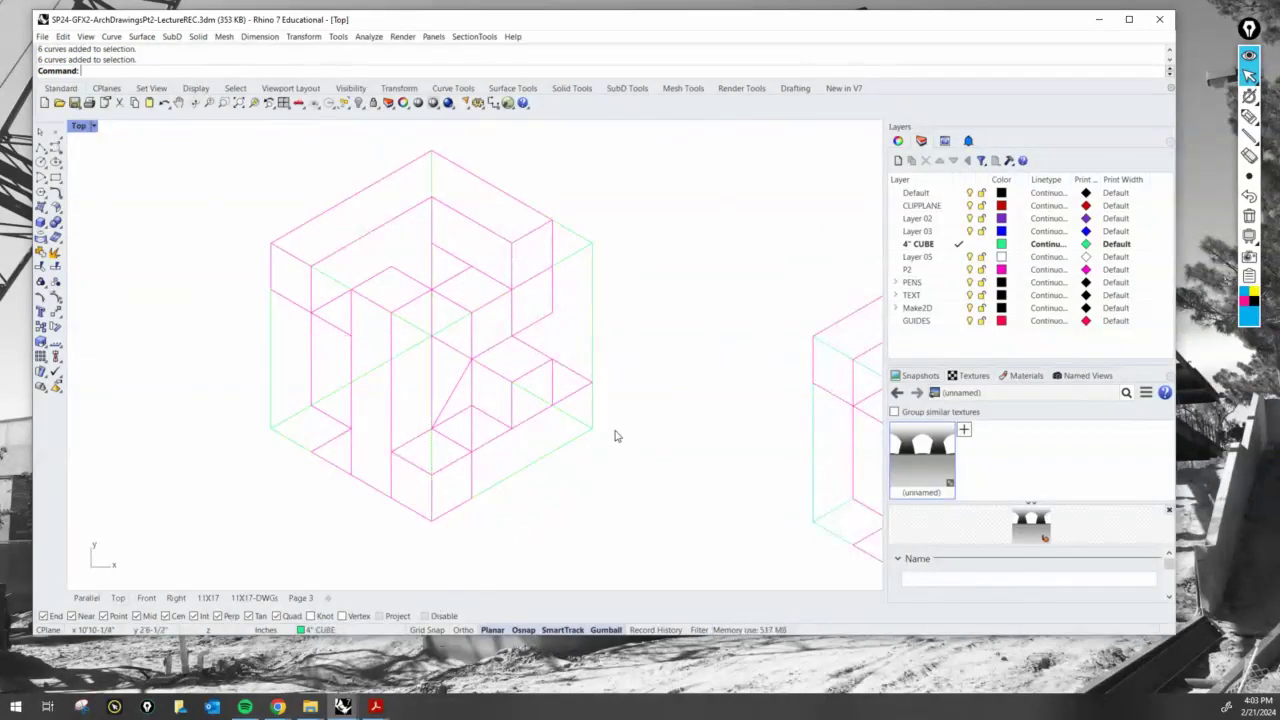
click(593, 420)
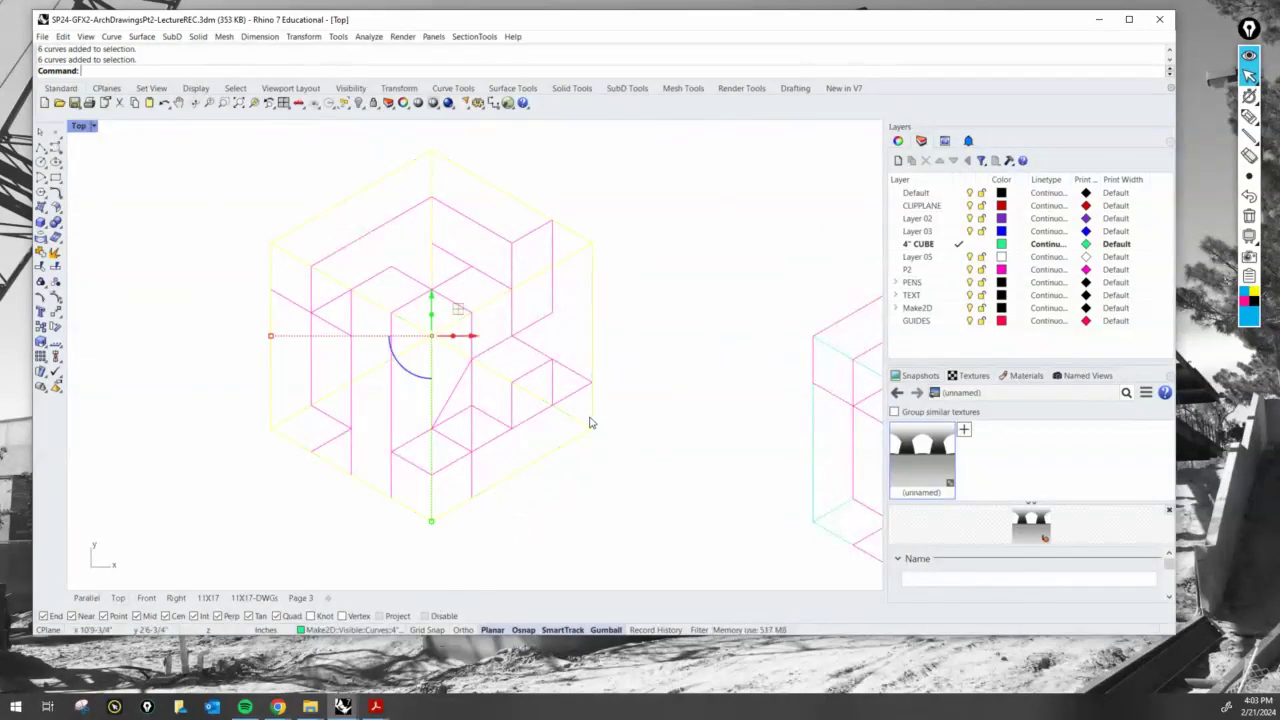
key(Escape)
click(552, 453)
key(Escape)
scroll(505, 470, up, 2)
scroll(509, 409, down, 4)
scroll(560, 381, up, 3)
- Move the entire right axonometric, including its cube outline, straight up so it sits roughly level with the left one
scroll(466, 394, down, 5)
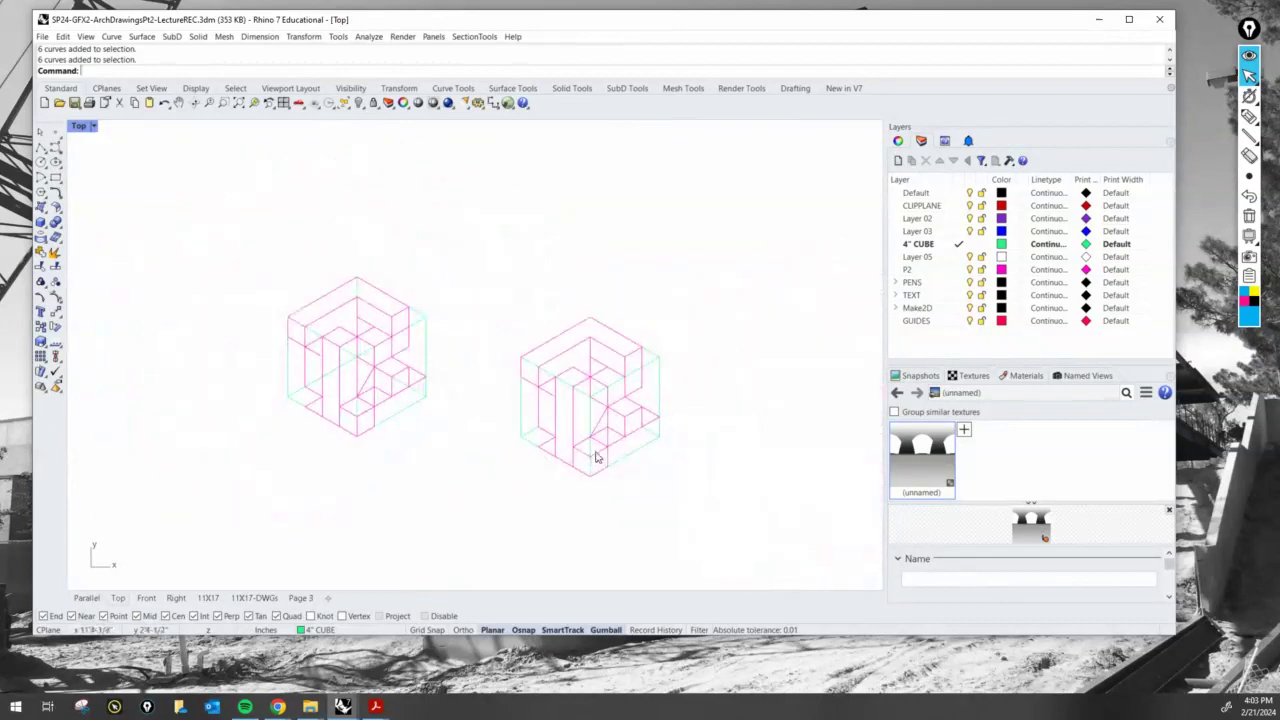
drag(664, 500, 494, 300)
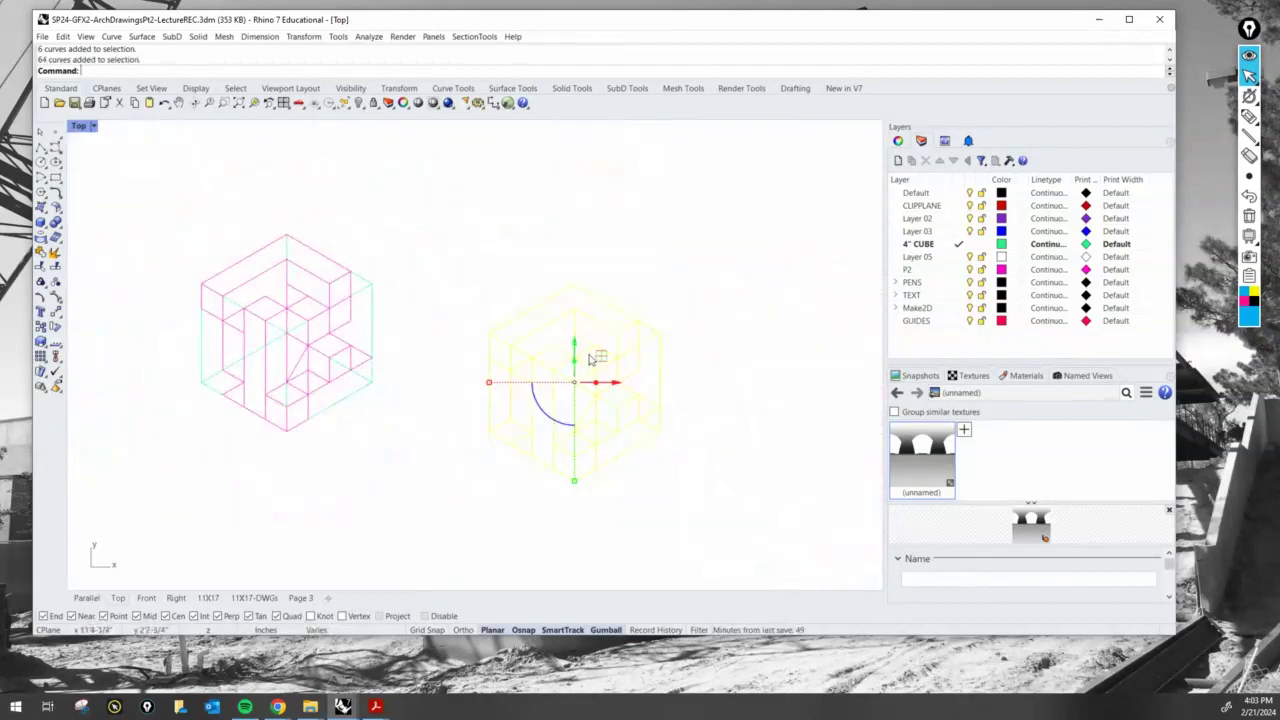
drag(575, 345, 579, 285)
click(360, 456)
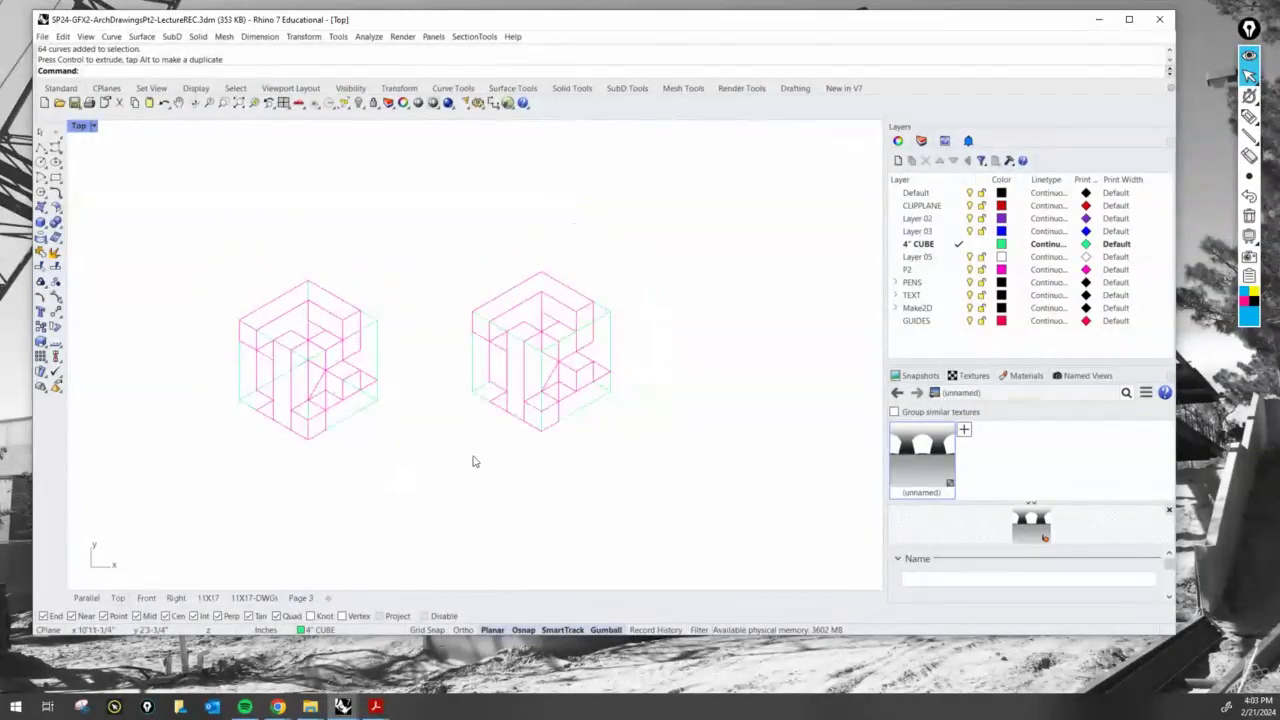
- Open the Page 3 layout and rename it AxonDiagrams
scroll(471, 460, down, 6)
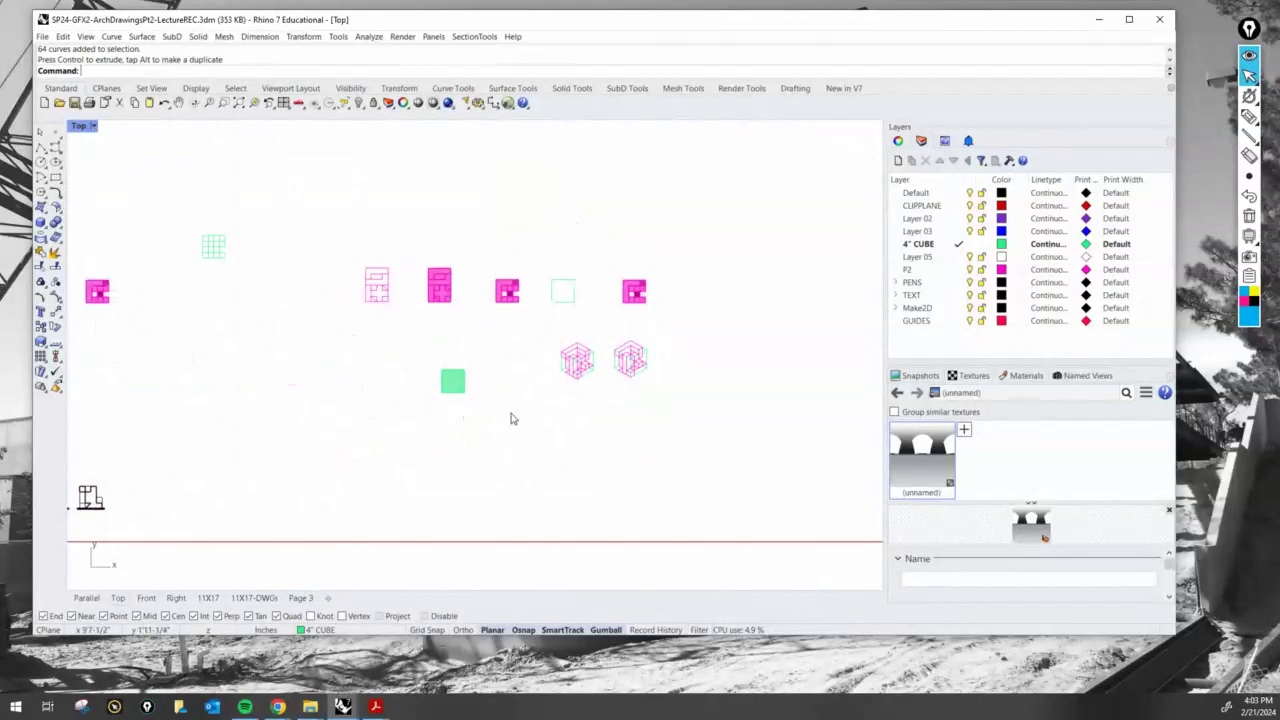
click(299, 600)
scroll(502, 425, down, 11)
right_drag(409, 471, 425, 428)
scroll(425, 428, up, 4)
scroll(389, 463, down, 4)
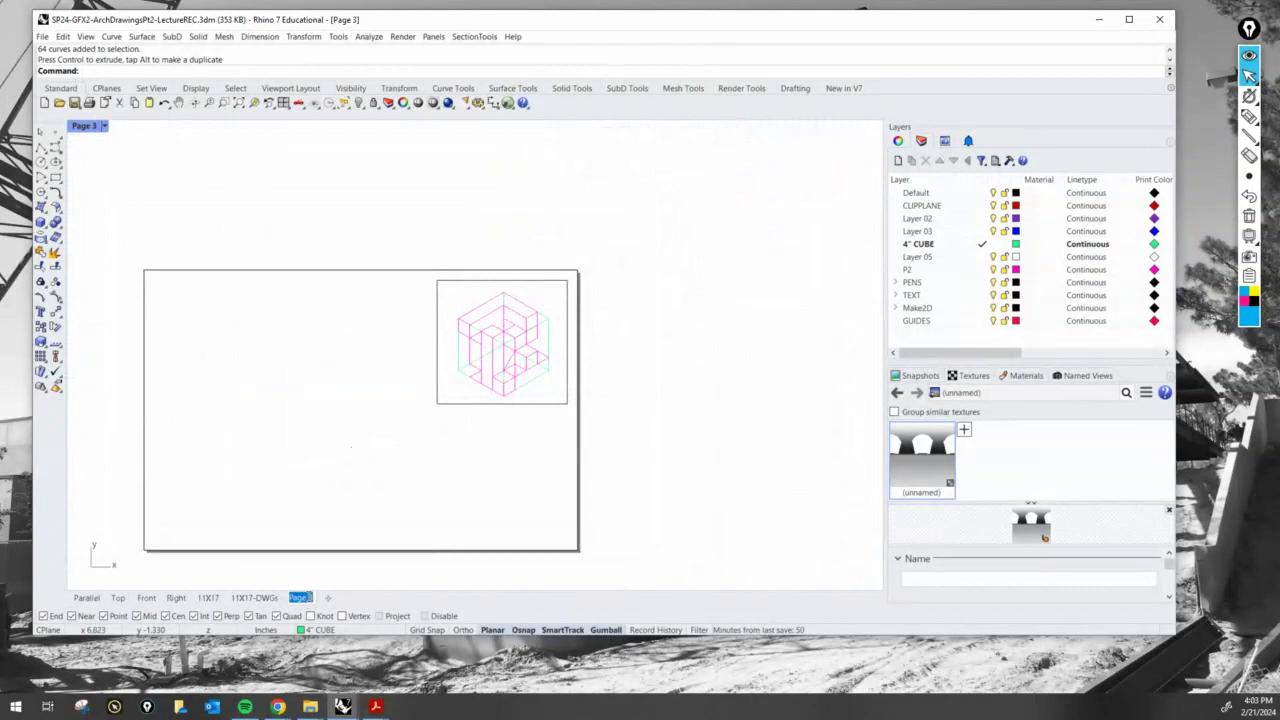
scroll(482, 466, up, 2)
right_drag(444, 487, 526, 432)
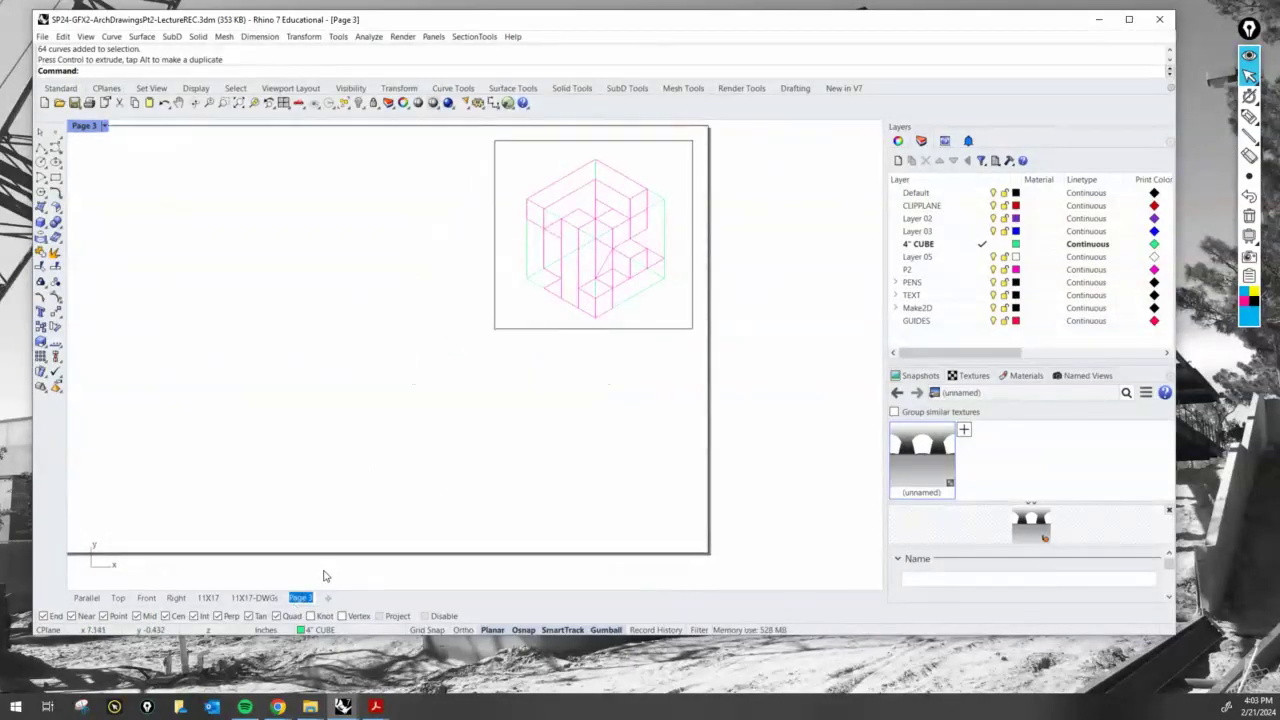
text(AxonDiagrams)
key(Return)
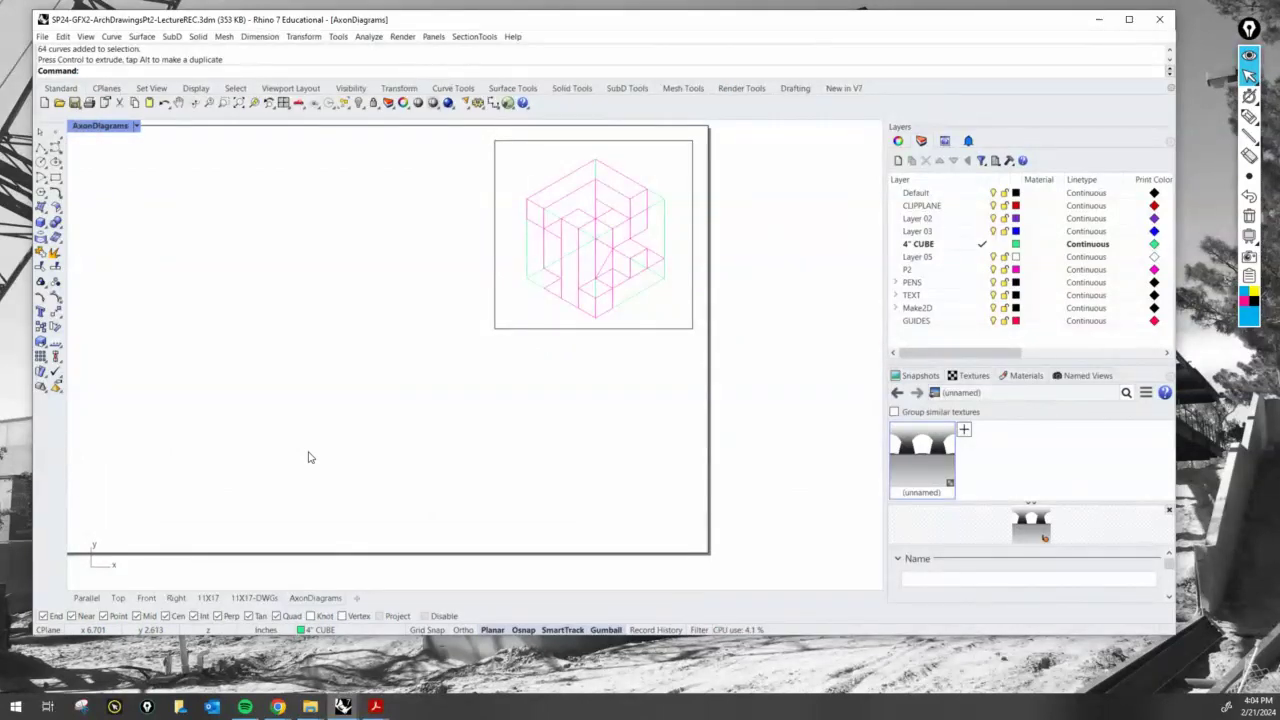
- Copy the axonometric detail view to the empty area on its left on the layout page
right_drag(512, 386, 522, 452)
key(Return)
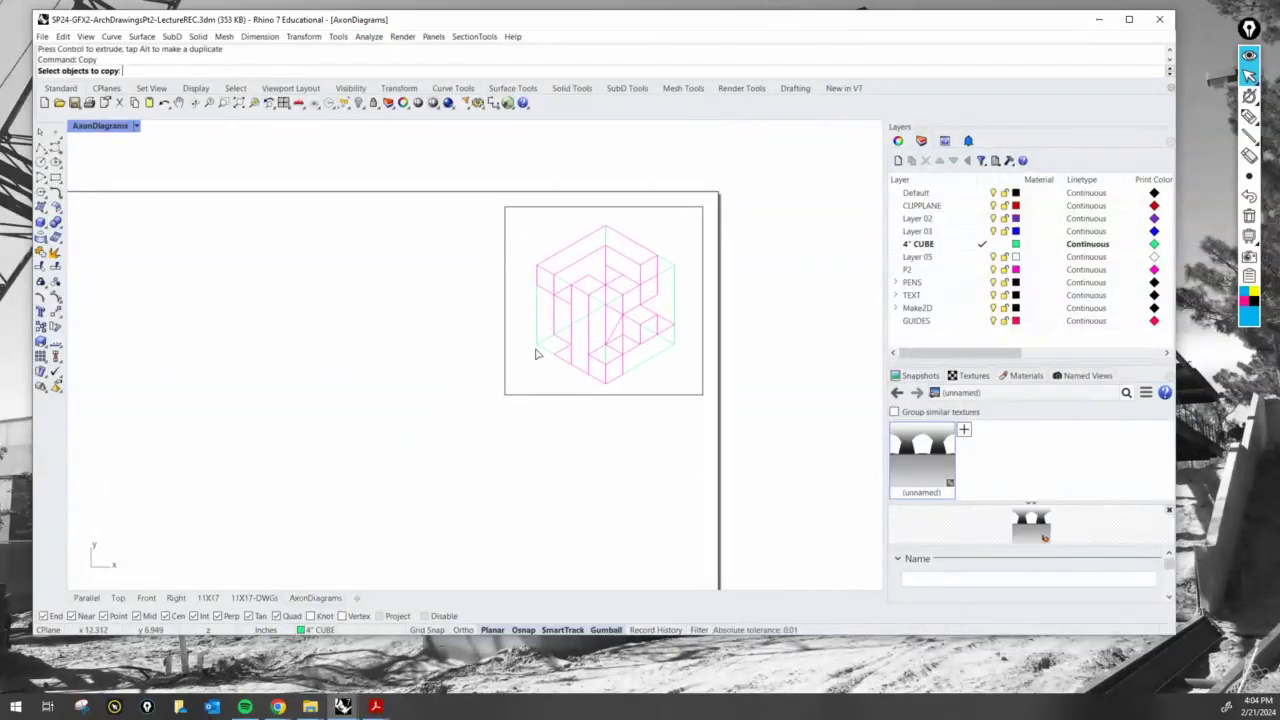
click(551, 424)
click(309, 450)
key(Return)
- Activate the copied detail view and frame the left axonometric drawing inside it
scroll(382, 328, up, 2)
scroll(384, 328, down, 4)
scroll(390, 340, up, 2)
double_click(431, 408)
scroll(410, 355, down, 4)
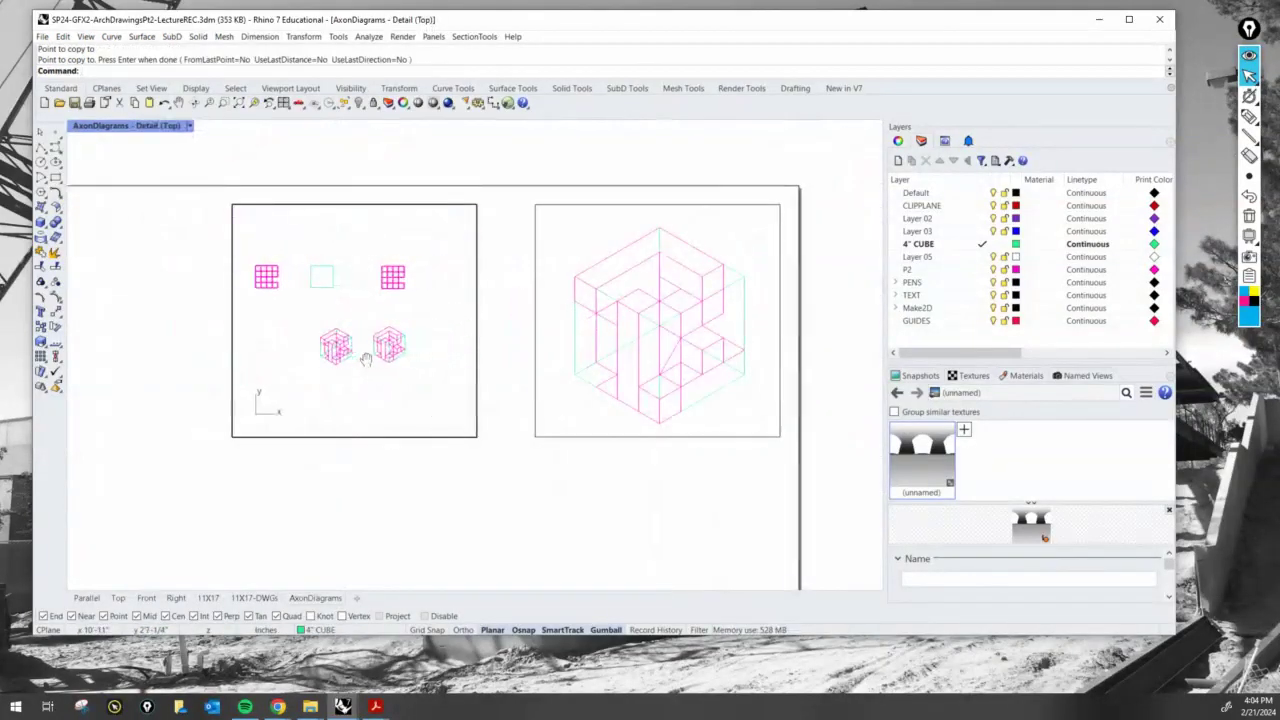
scroll(320, 365, up, 3)
right_drag(309, 376, 405, 340)
scroll(366, 338, up, 6)
scroll(374, 337, down, 2)
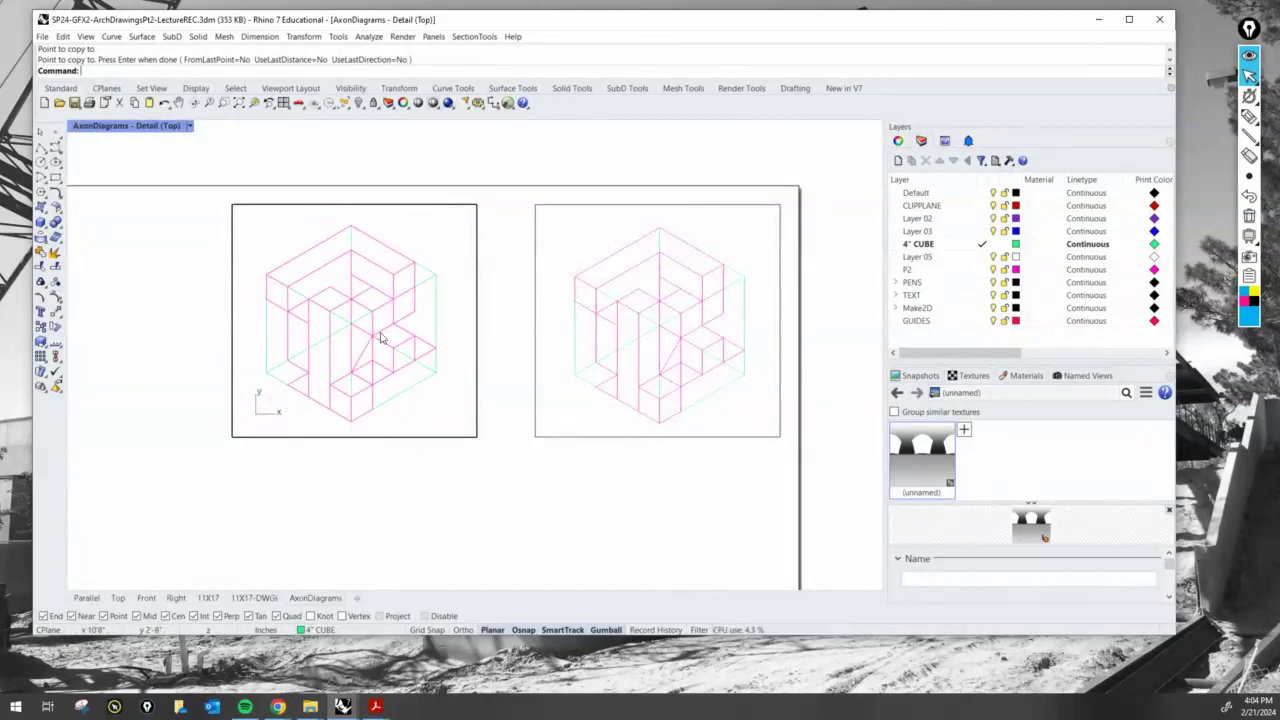
- Frame the right axonometric drawing inside the original detail view on the right of the page
double_click(574, 370)
scroll(665, 337, down, 4)
scroll(665, 337, up, 5)
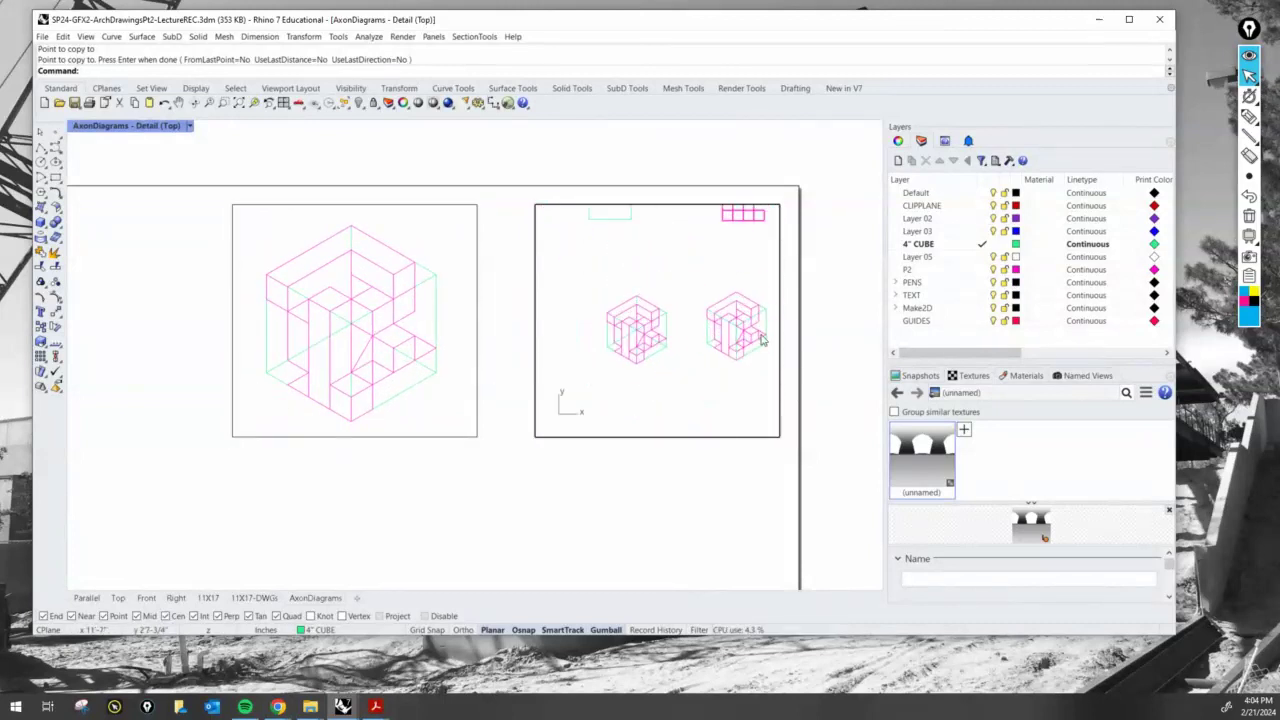
right_drag(636, 348, 698, 334)
double_click(715, 495)
- Set the right detail view's scale to 1 inch on page for 1 inch in model
click(740, 438)
click(898, 141)
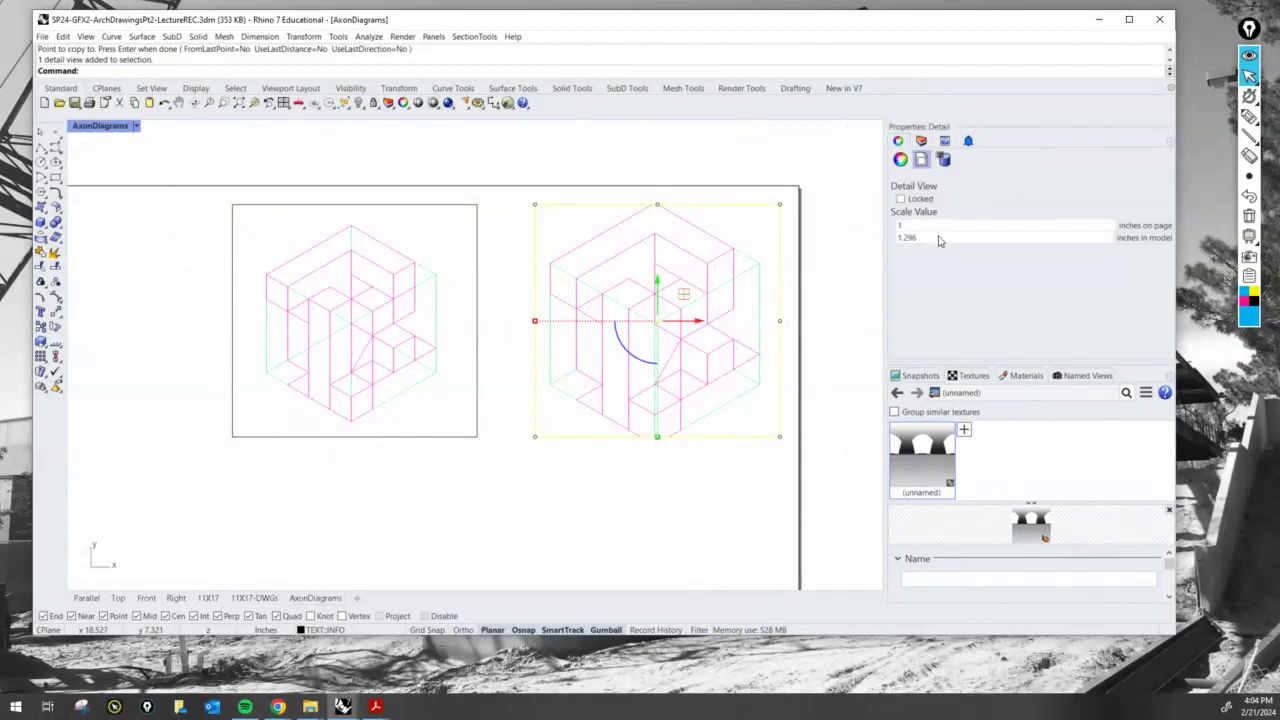
text(1)
key(Return)
click(517, 337)
- Set the left detail view's scale to 1 inch on page for 1 inch in model
double_click(441, 307)
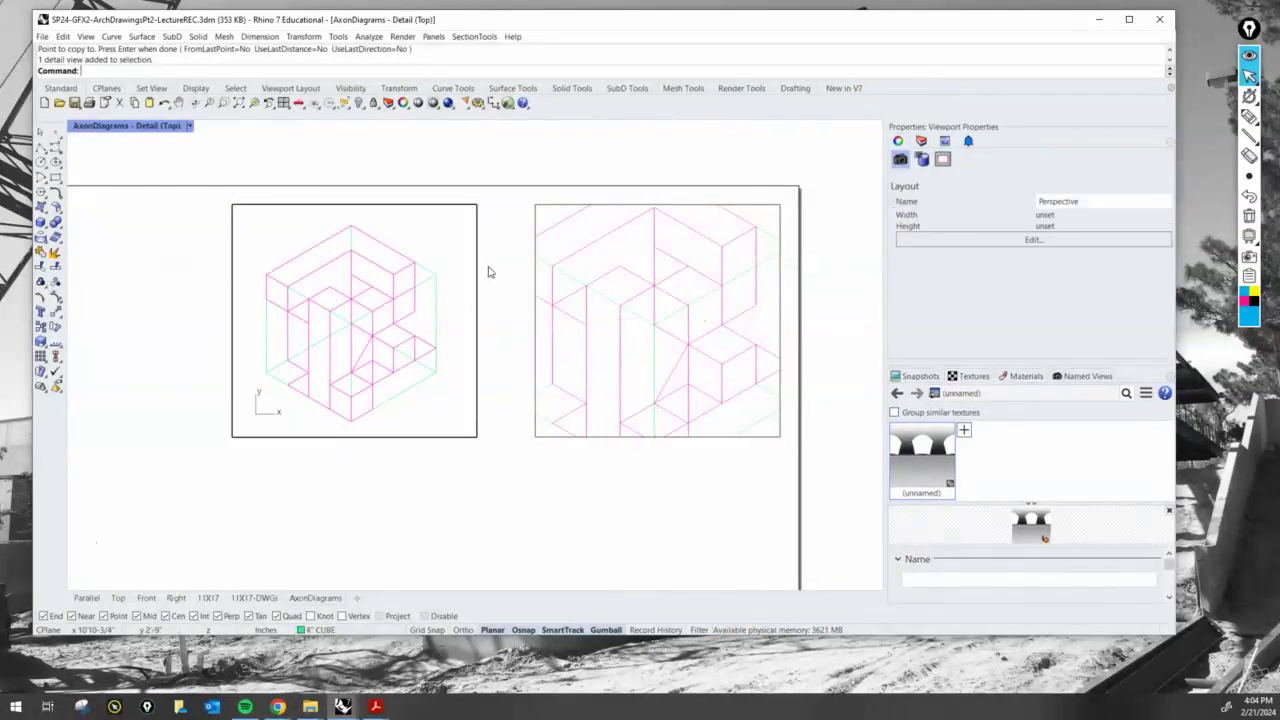
double_click(483, 277)
click(477, 285)
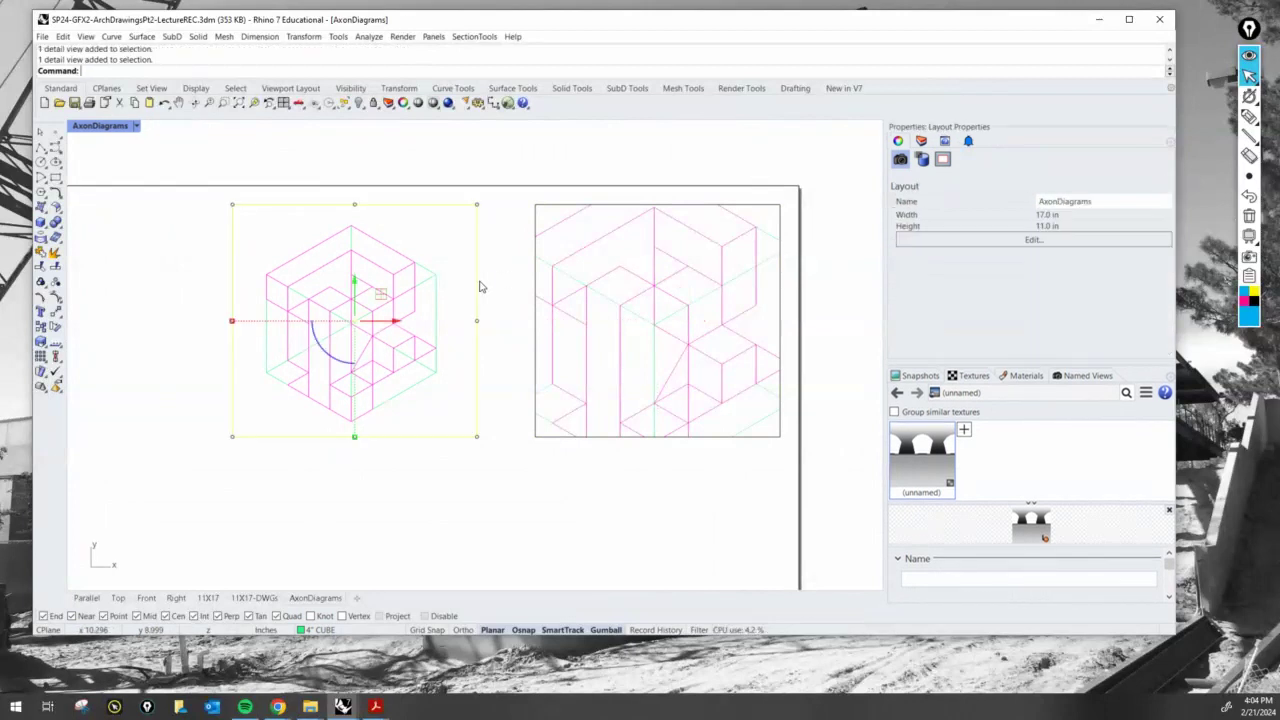
drag(916, 238, 875, 245)
text(1)
key(Return)
click(501, 286)
- Enlarge the left detail view by its corners to enclose the whole cube, and shift it down and left on the page
scroll(571, 278, down, 3)
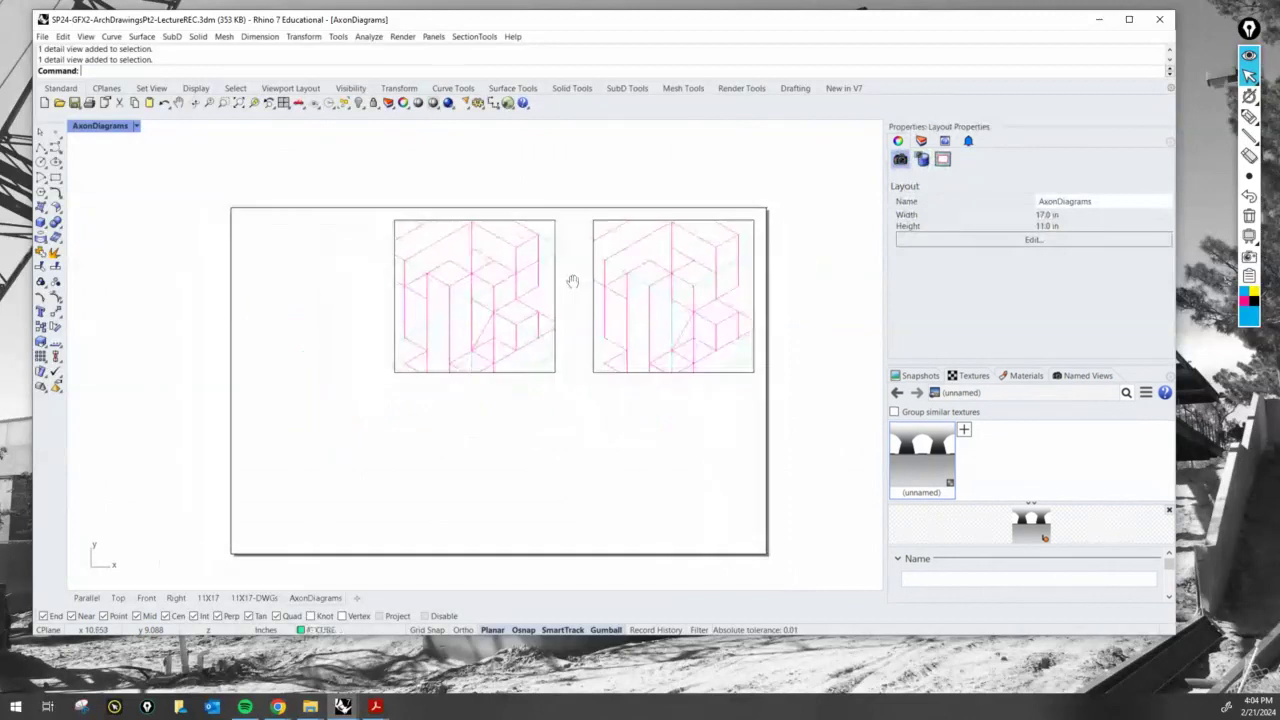
click(394, 366)
drag(361, 399, 401, 383)
click(555, 220)
drag(580, 195, 602, 164)
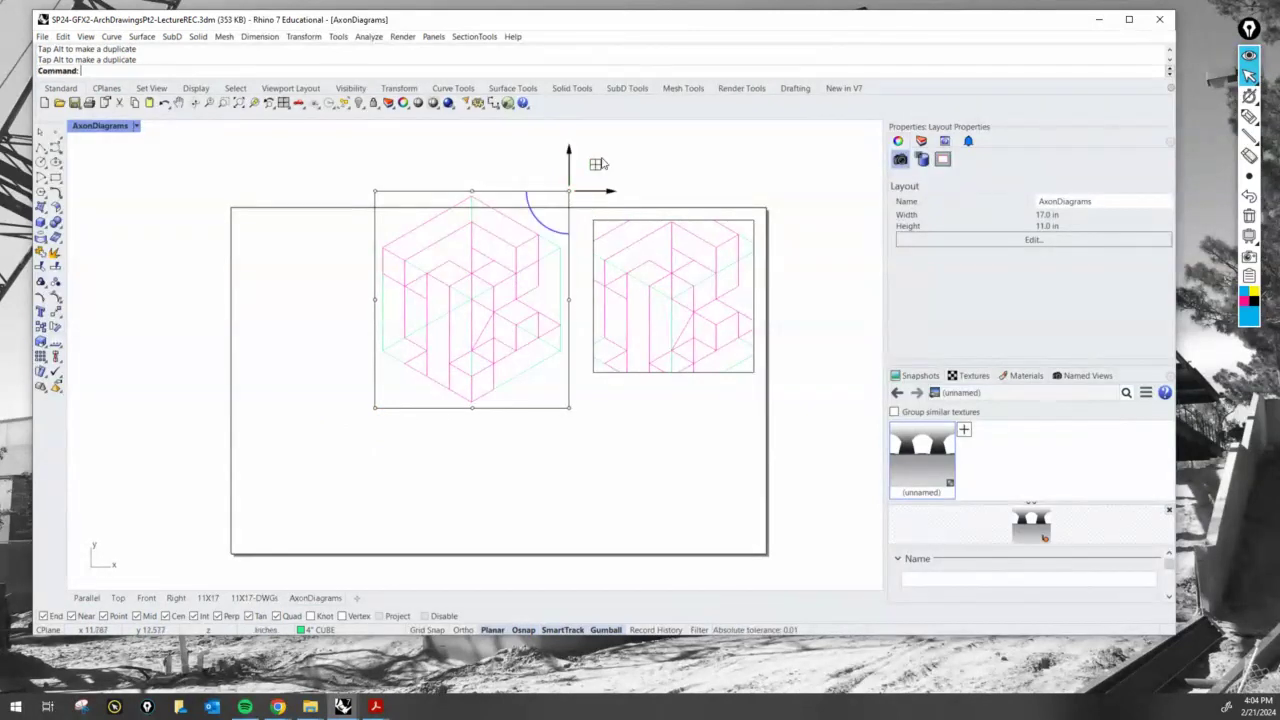
click(571, 229)
drag(497, 276, 434, 333)
- Move the right detail view beside the left one with tops aligned, and enlarge it to about the same size
click(594, 277)
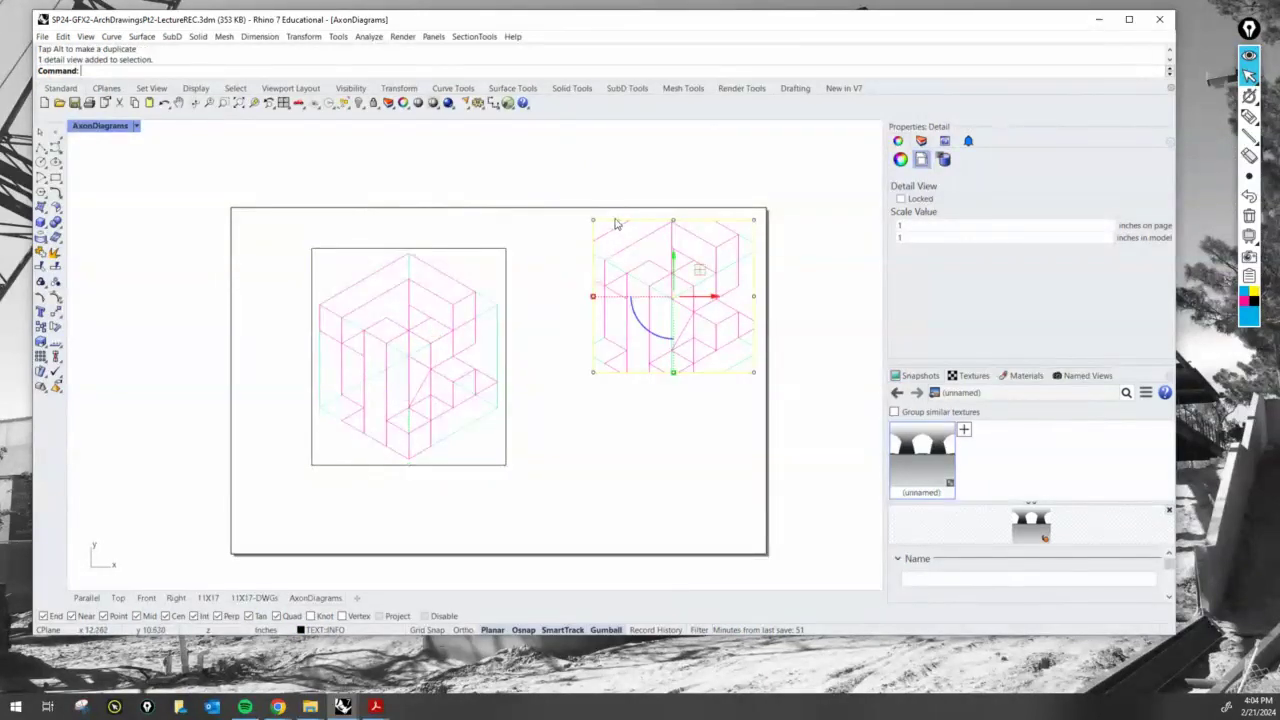
drag(692, 265, 628, 294)
click(690, 401)
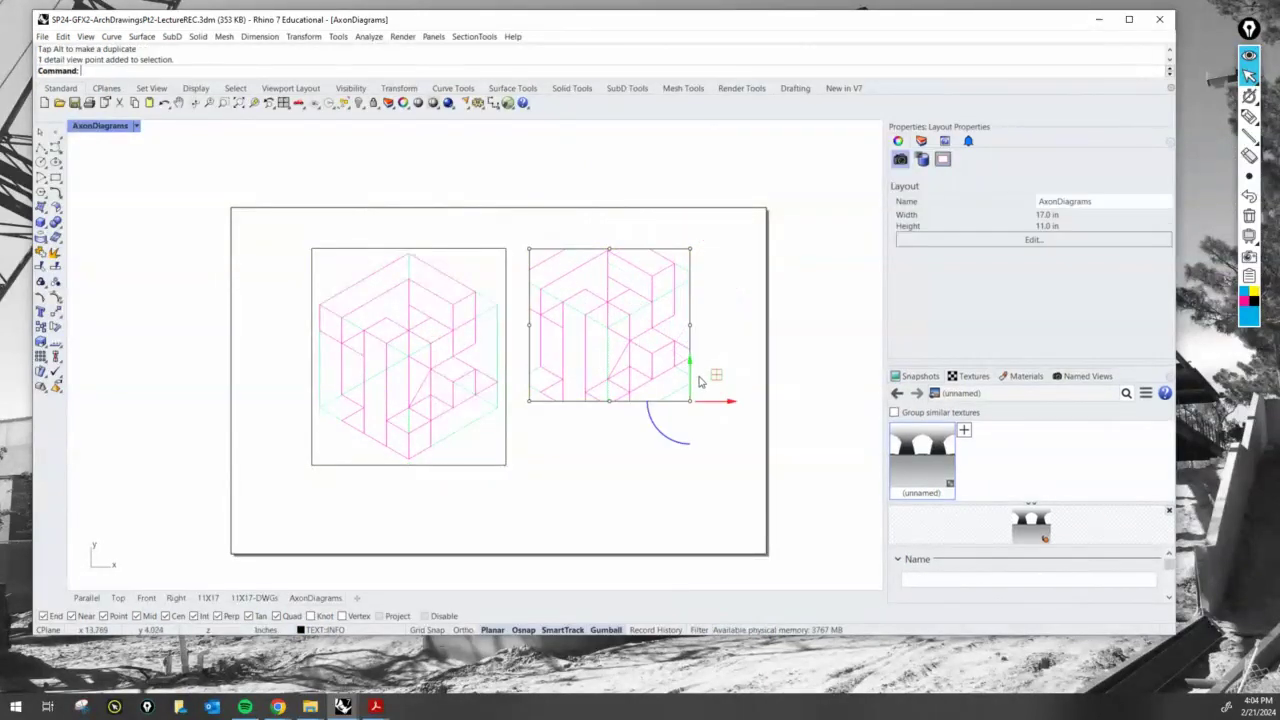
drag(720, 378, 753, 444)
- Centre the axonometric drawing within the enlarged right detail view and return to the layout page
double_click(669, 401)
right_drag(634, 344, 654, 374)
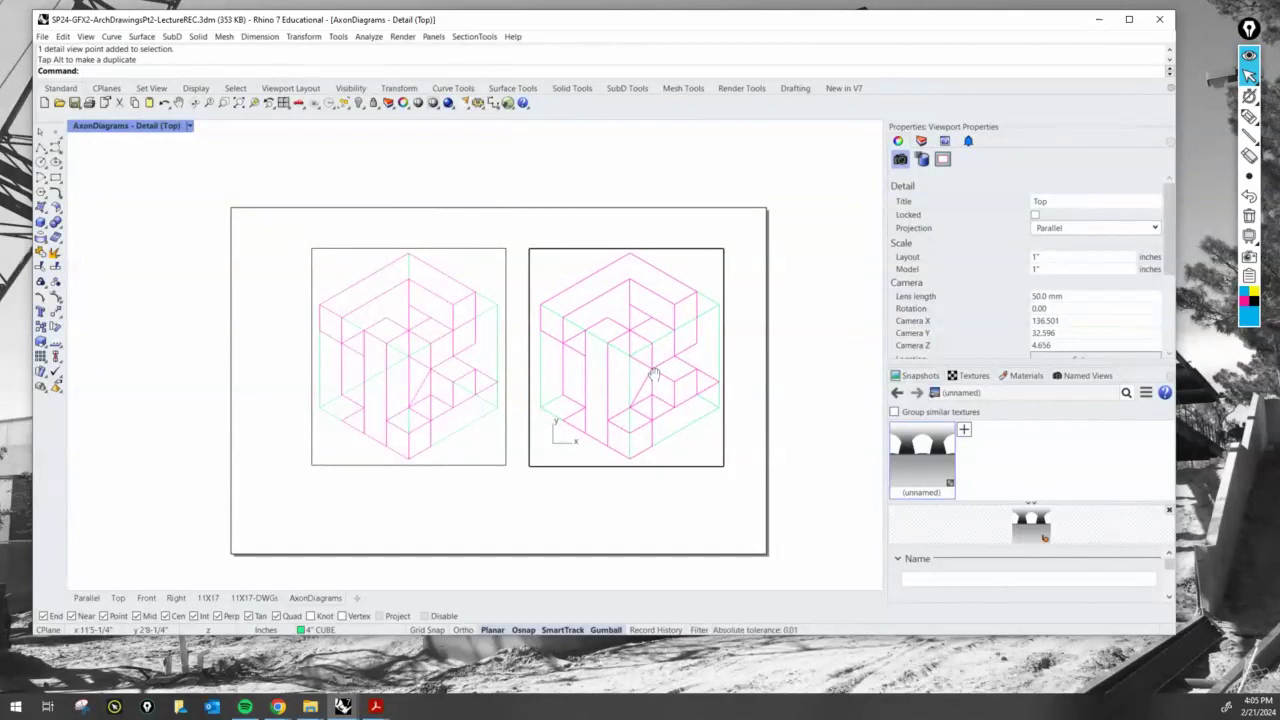
double_click(740, 333)
scroll(565, 345, up, 2)
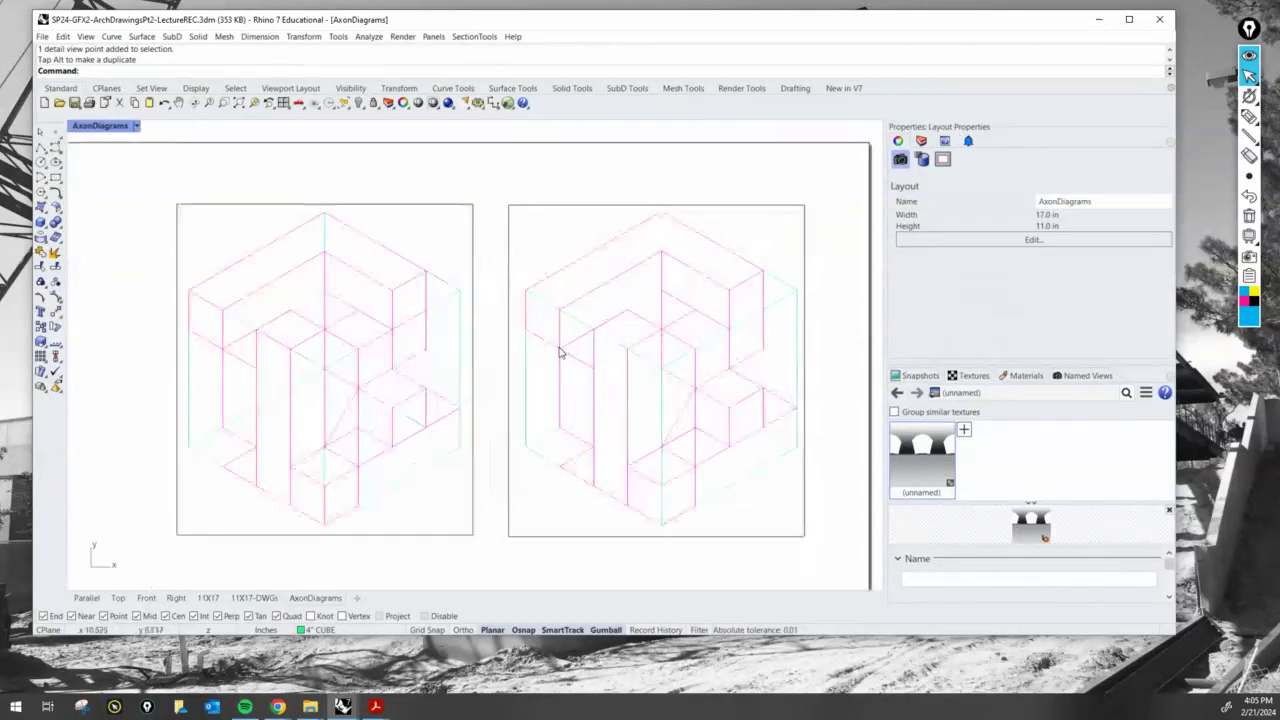
right_drag(521, 354, 500, 323)
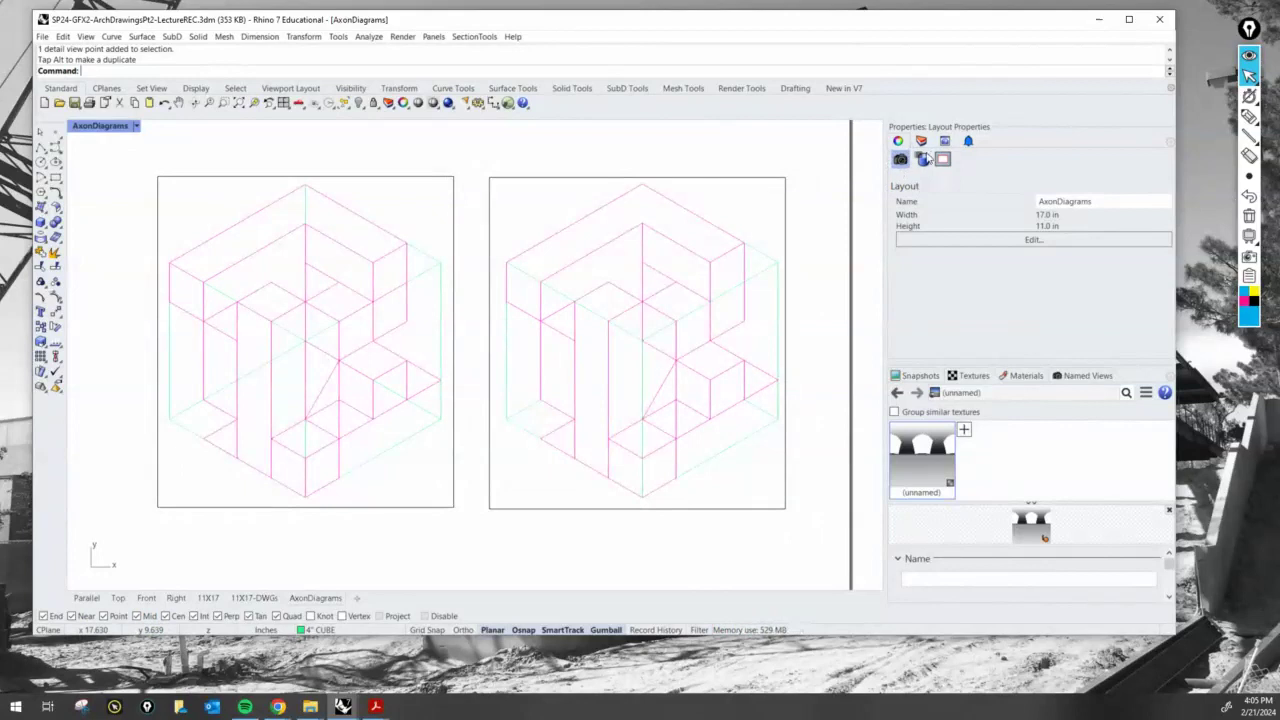
- Show the layer list and examine the cube outline curves by selecting them in the right and left detail views
click(922, 142)
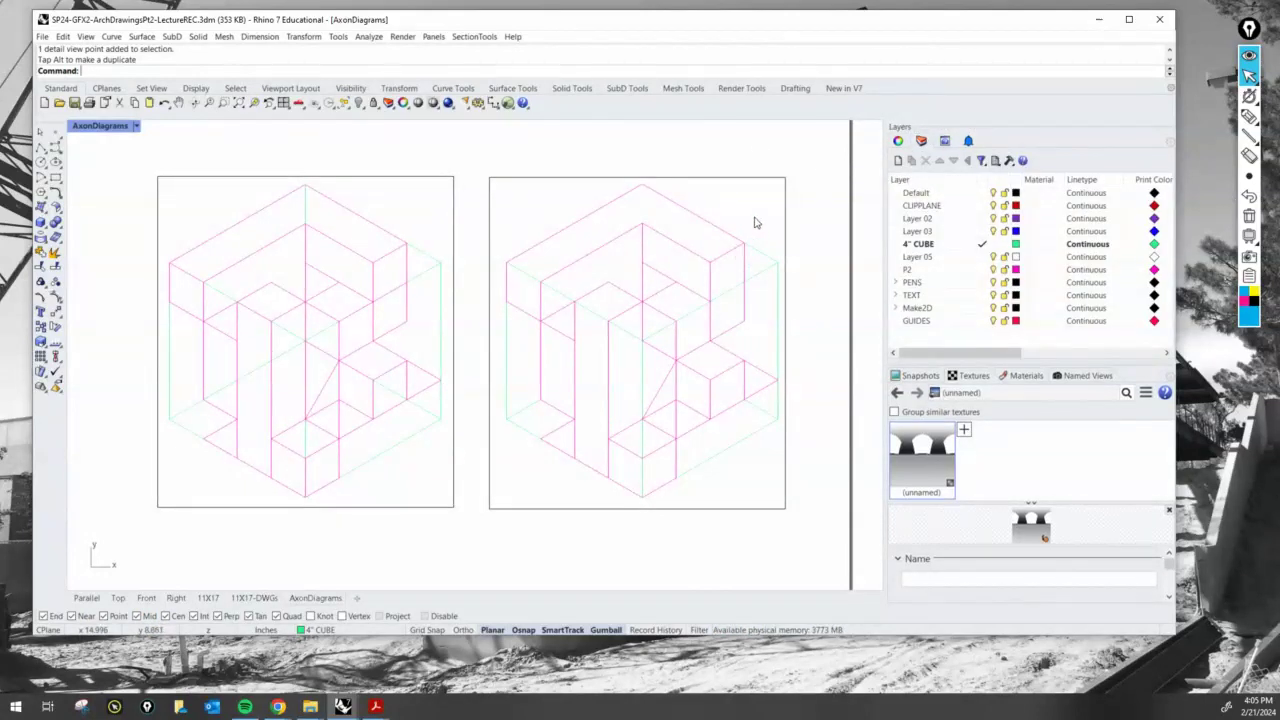
double_click(755, 222)
click(759, 257)
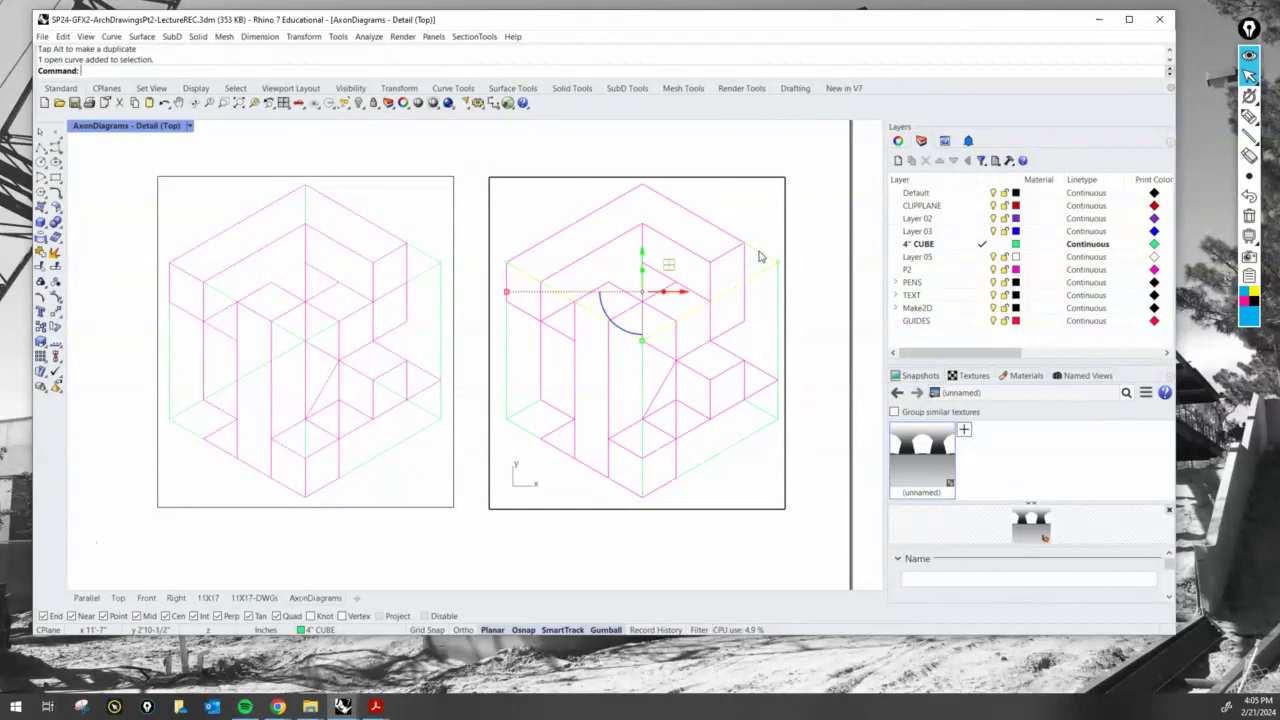
double_click(818, 291)
scroll(783, 273, up, 2)
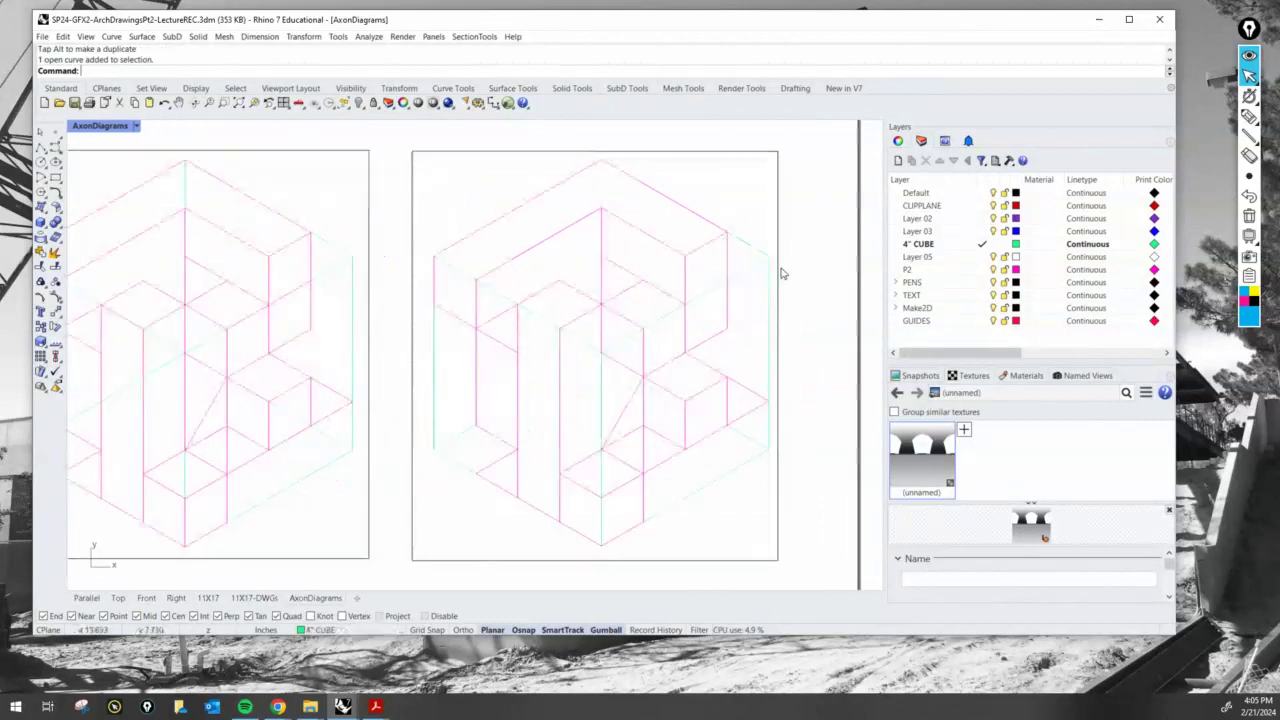
double_click(750, 250)
click(753, 264)
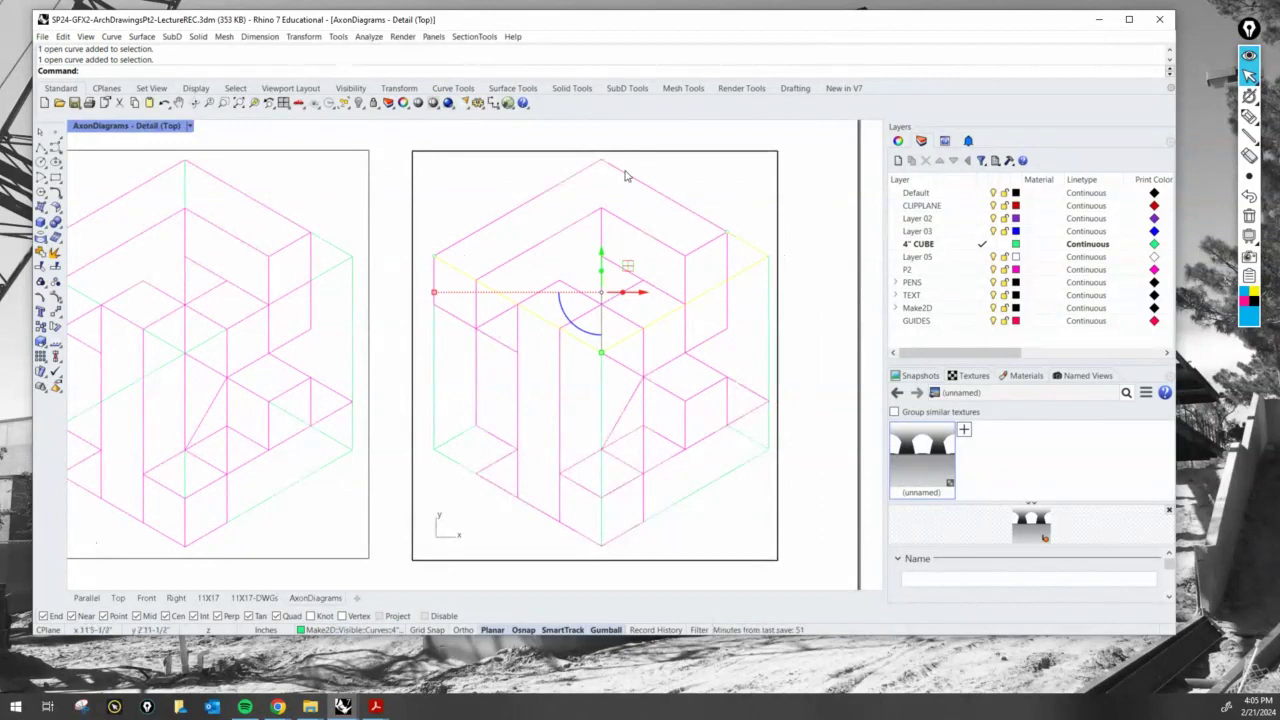
double_click(785, 290)
right_drag(402, 328, 535, 319)
double_click(461, 192)
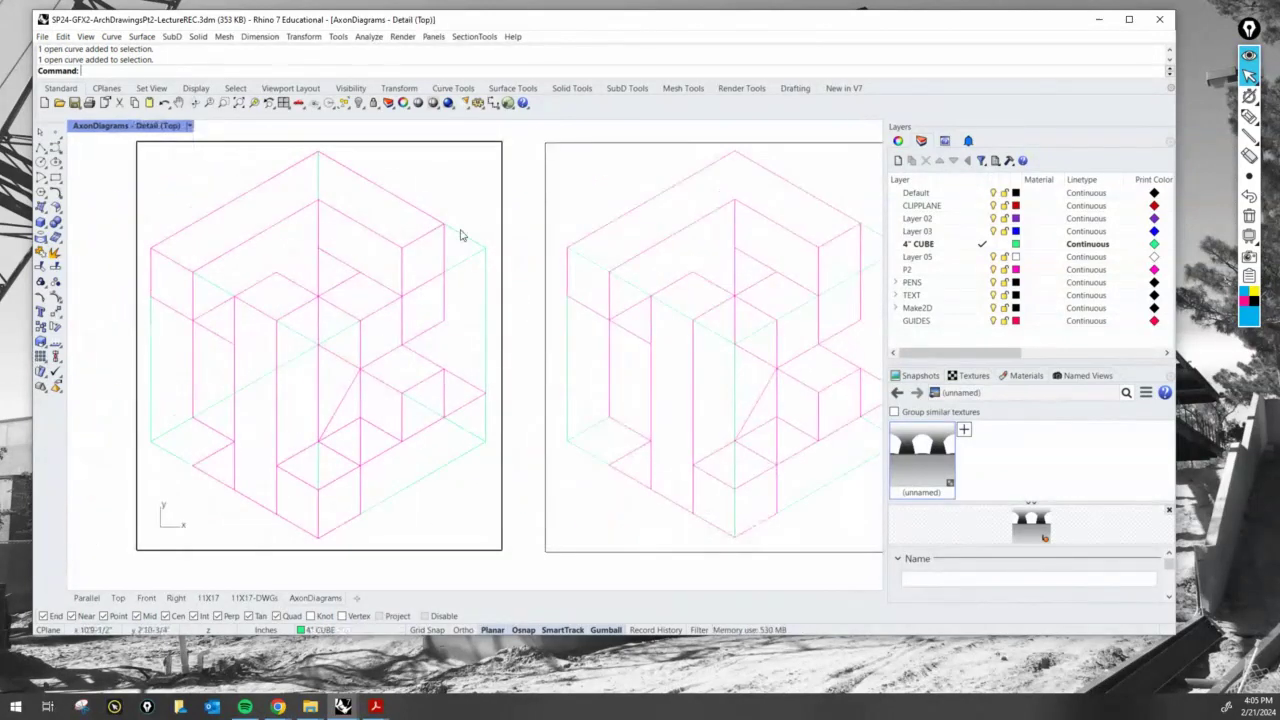
click(466, 258)
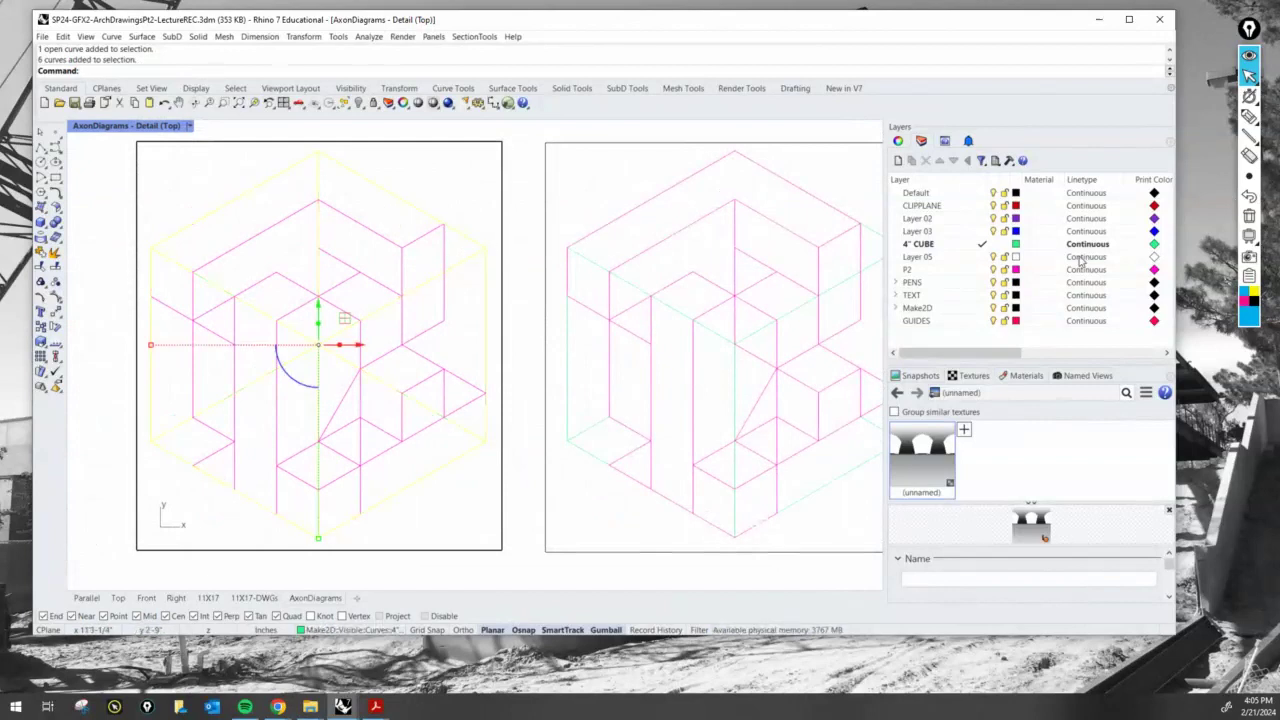
- Trace the cube's top face in magenta screen ink over the left detail view, with an arrow pointing at it
click(1249, 116)
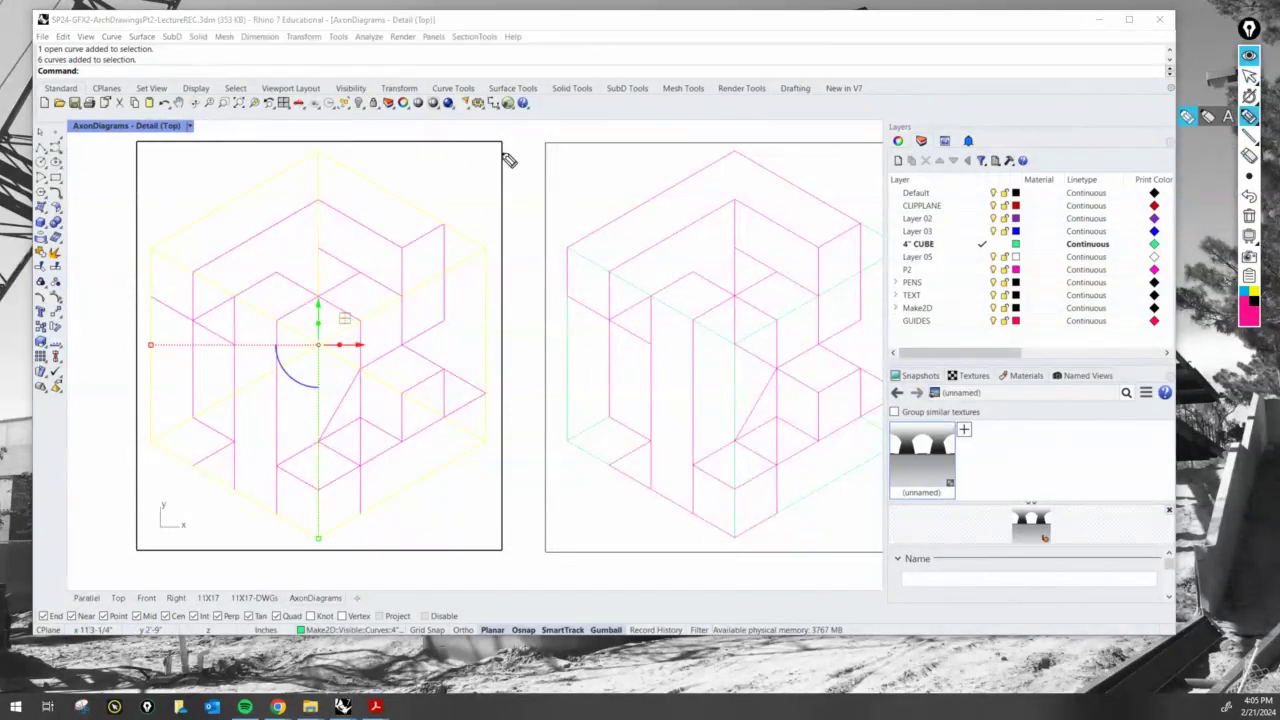
drag(435, 163, 427, 198)
mouse_move(318, 155)
mouse_down()
mouse_move(160, 240)
mouse_move(318, 345)
mouse_move(452, 258)
mouse_move(413, 207)
mouse_move(316, 160)
mouse_up()
click(1249, 75)
- Select the cube's outline curve in the right detail view and trace its top edges with magenta screen ink
double_click(707, 195)
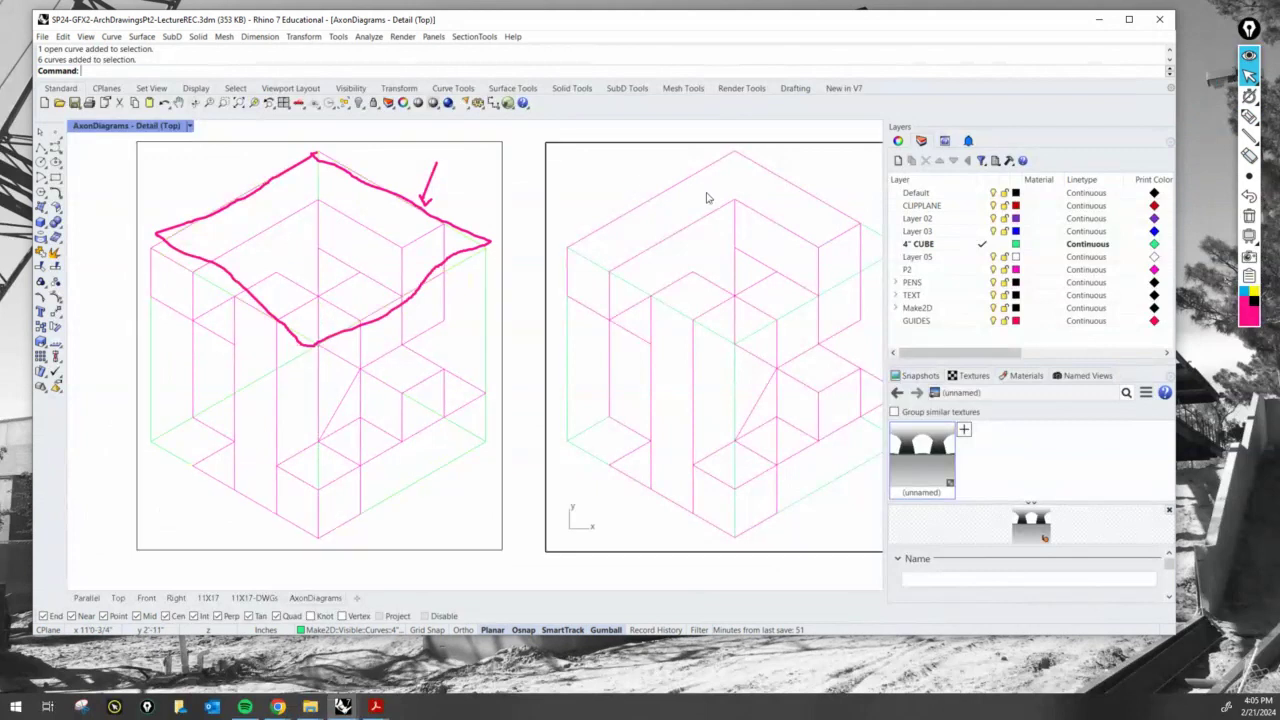
click(1249, 117)
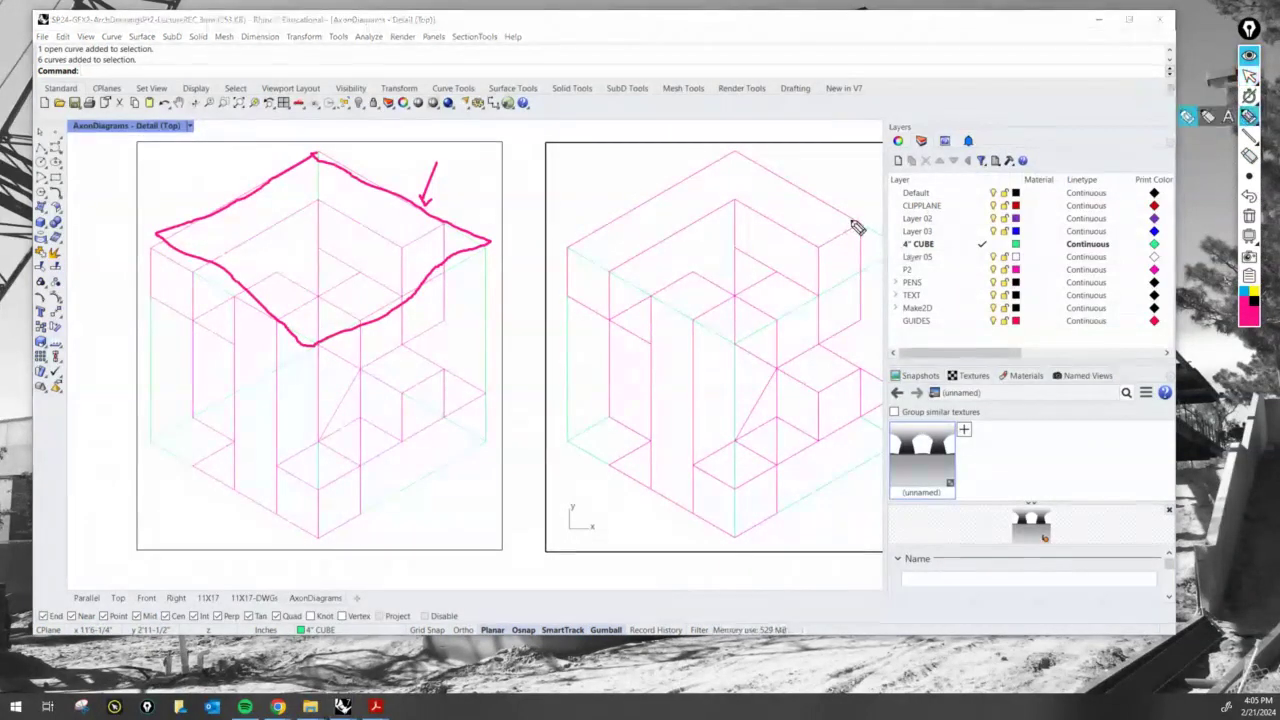
click(1249, 75)
click(793, 311)
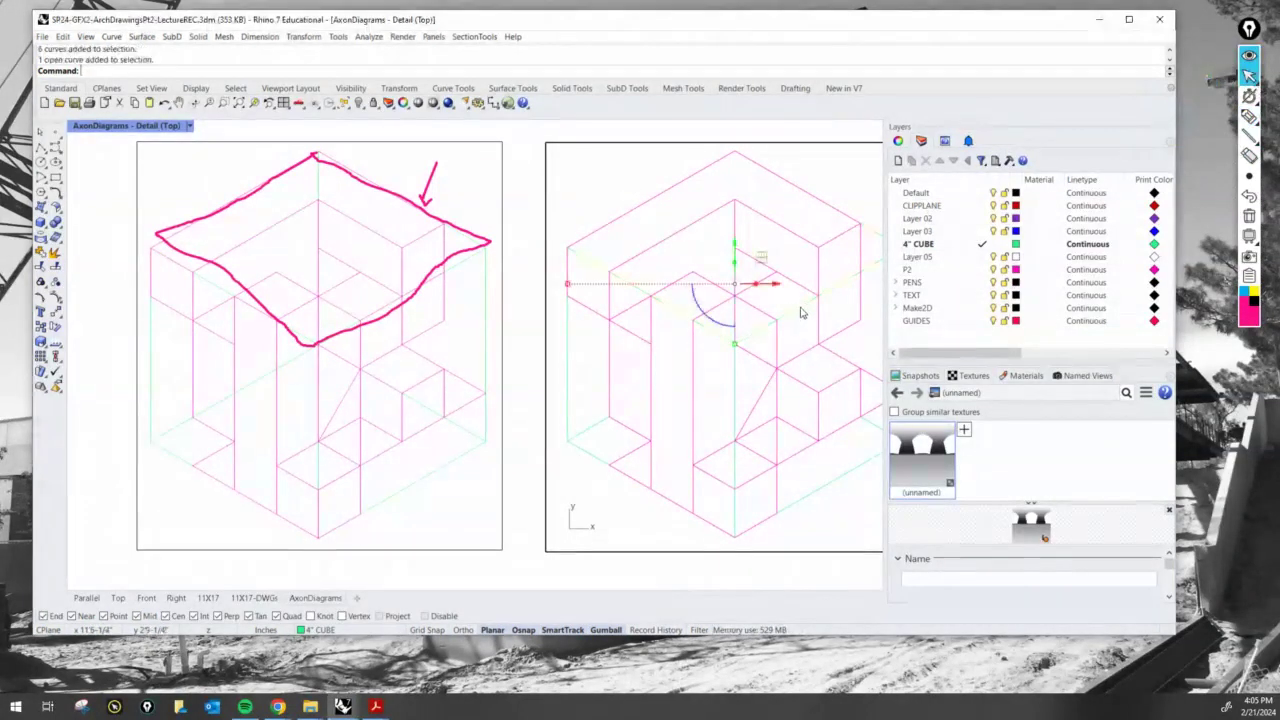
click(1249, 117)
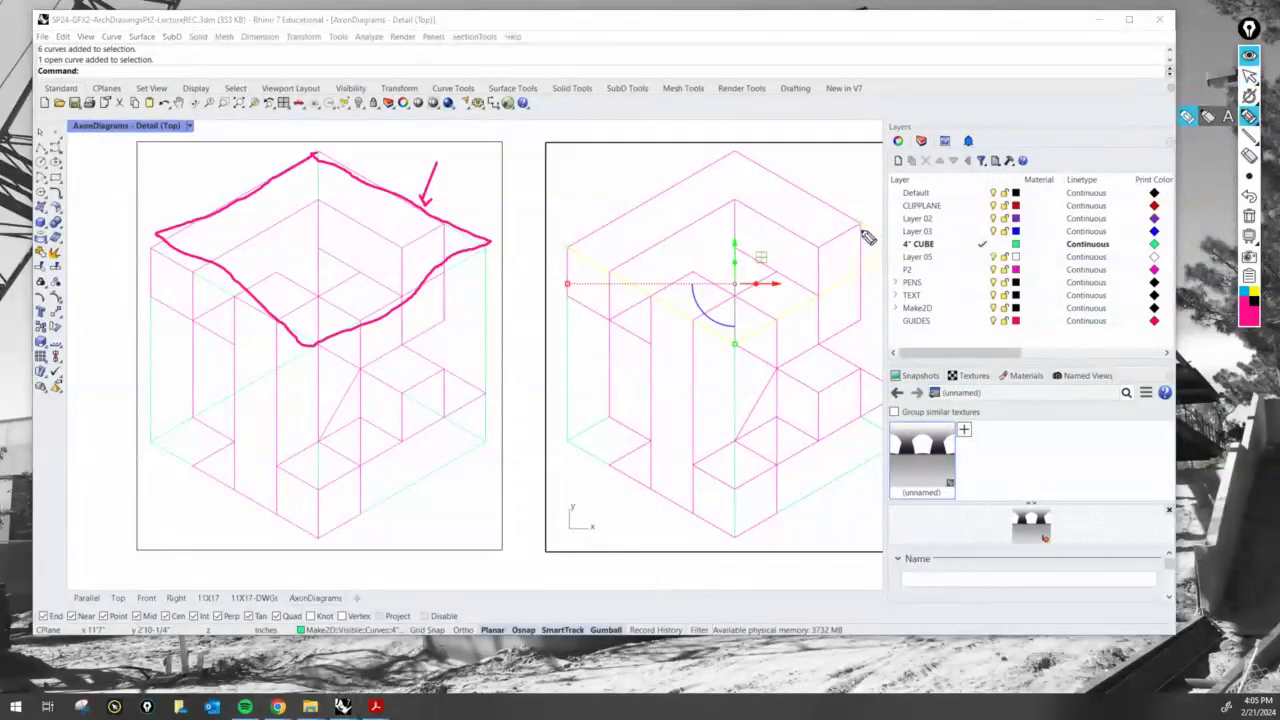
mouse_move(895, 243)
mouse_down()
mouse_move(737, 340)
mouse_move(575, 267)
mouse_up()
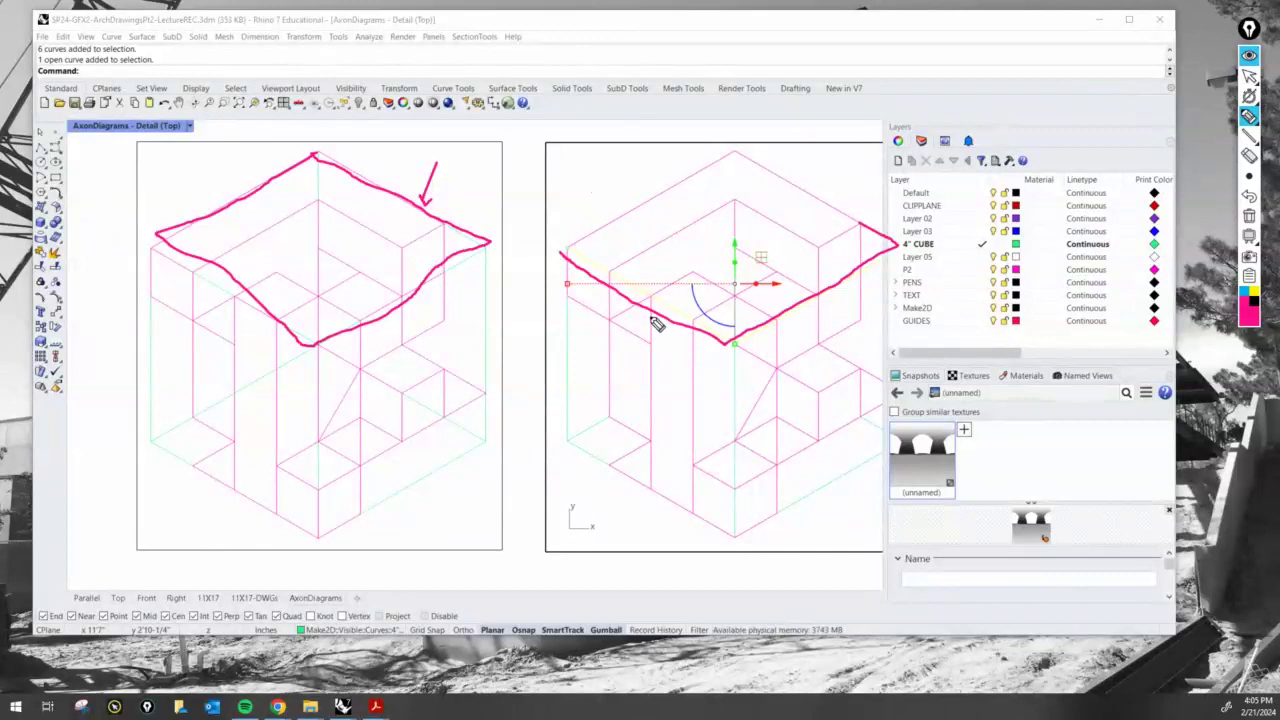
- Clear all the screen ink and return from the right detail view to the layout page
click(1250, 216)
click(1249, 75)
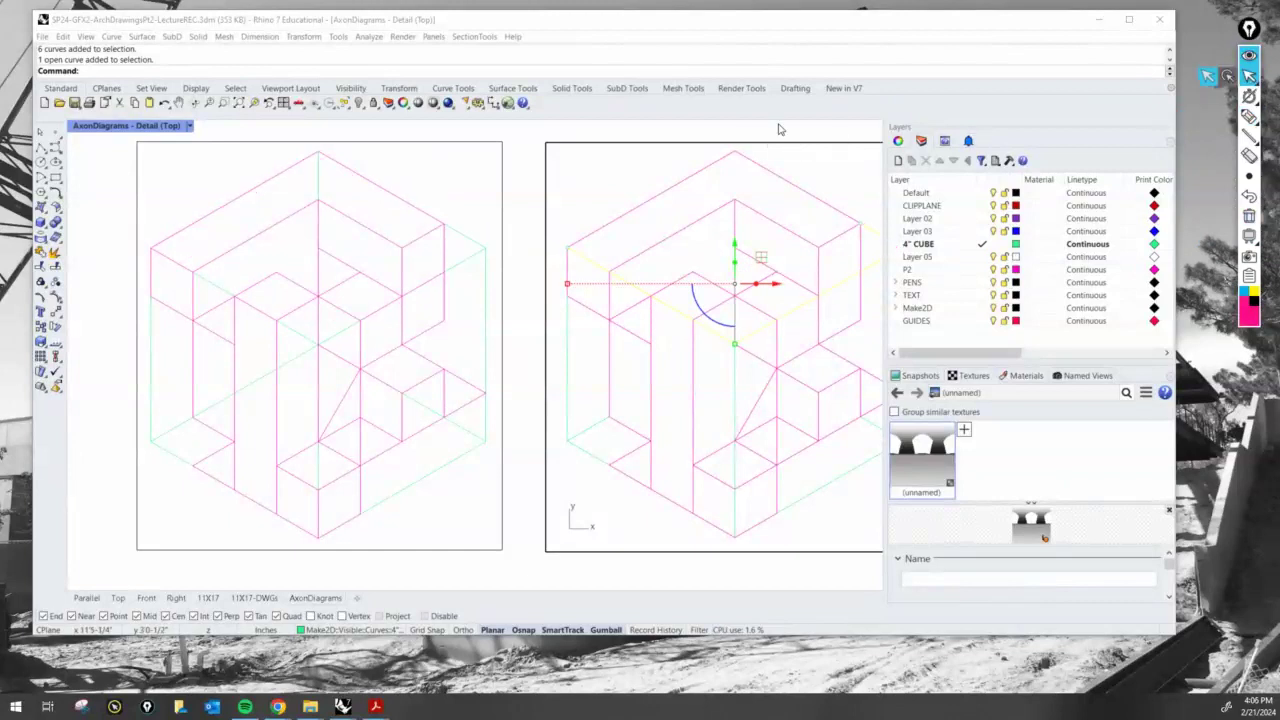
double_click(778, 127)
right_drag(756, 258, 720, 281)
scroll(714, 253, down, 2)
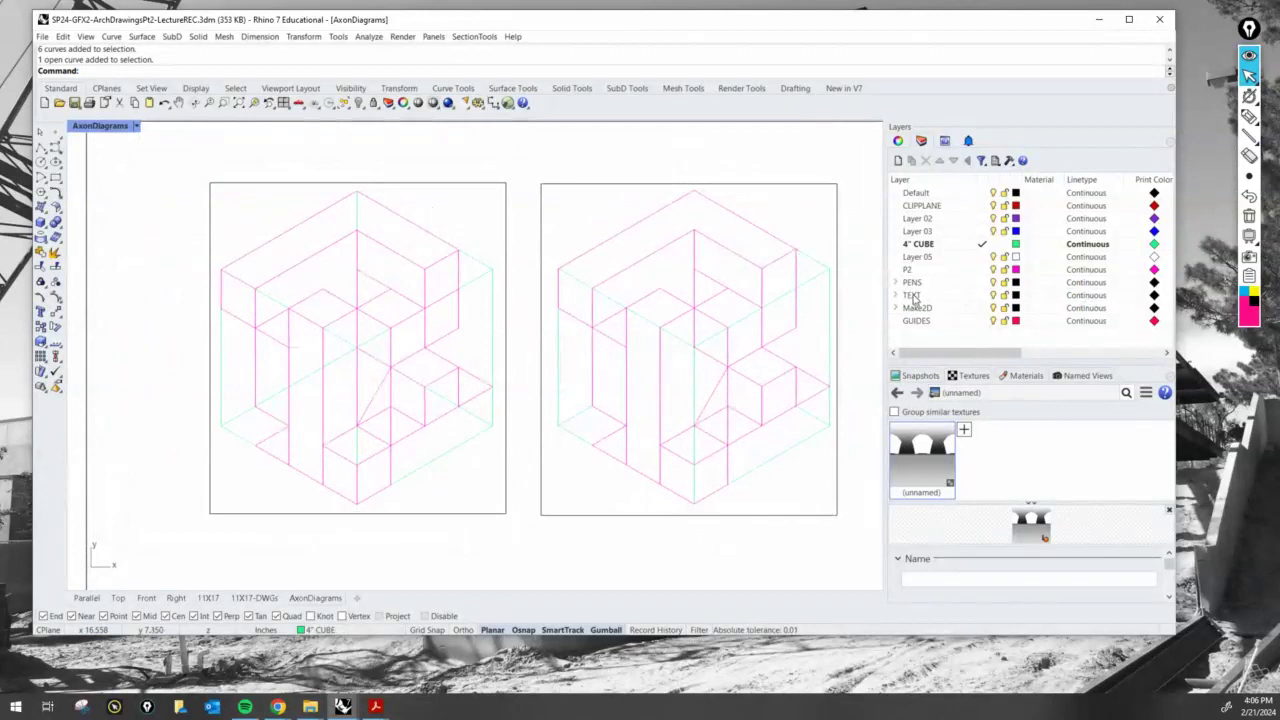
- Expand the PENS layer group and duplicate its P4-.5 layer without objects
click(912, 282)
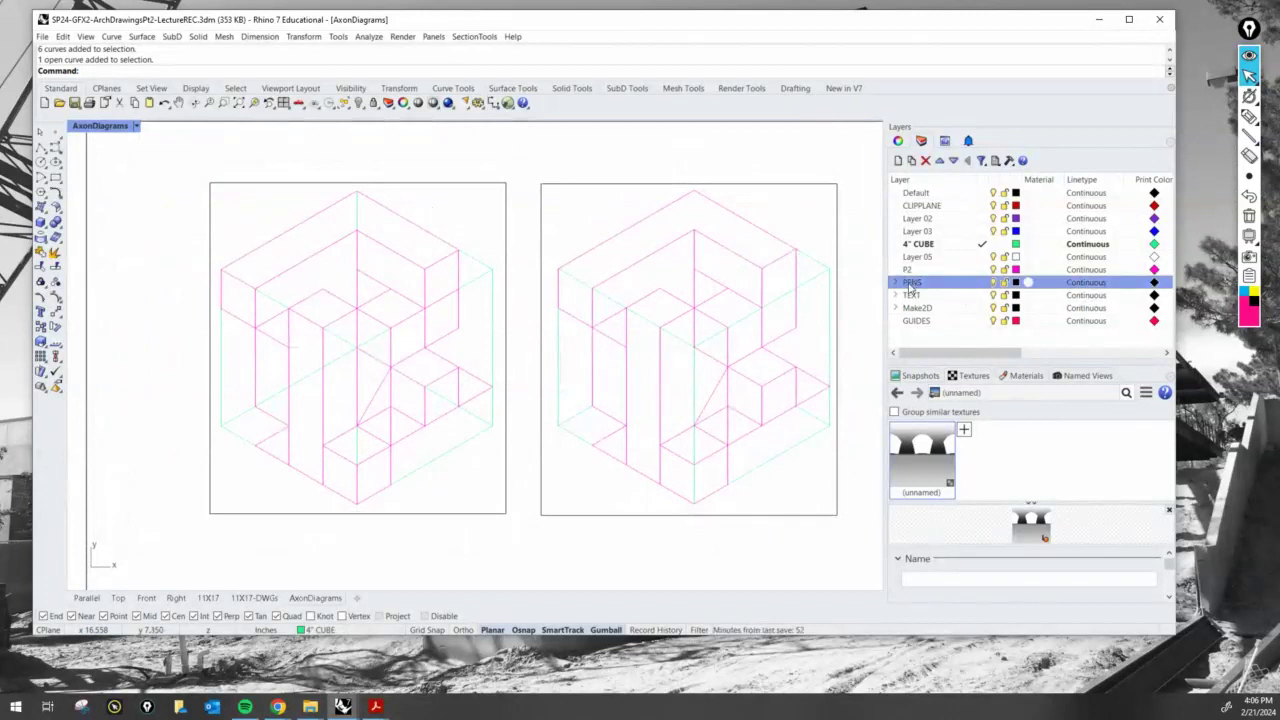
click(895, 282)
scroll(963, 320, down, 2)
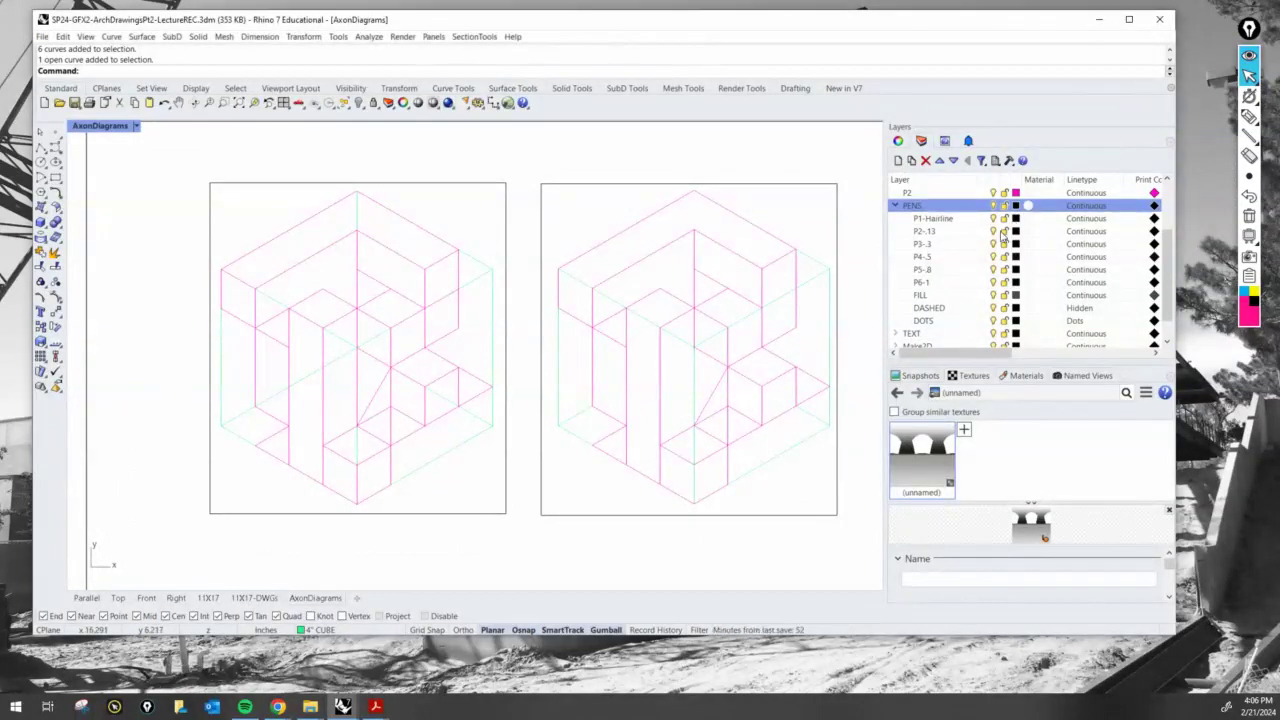
click(940, 271)
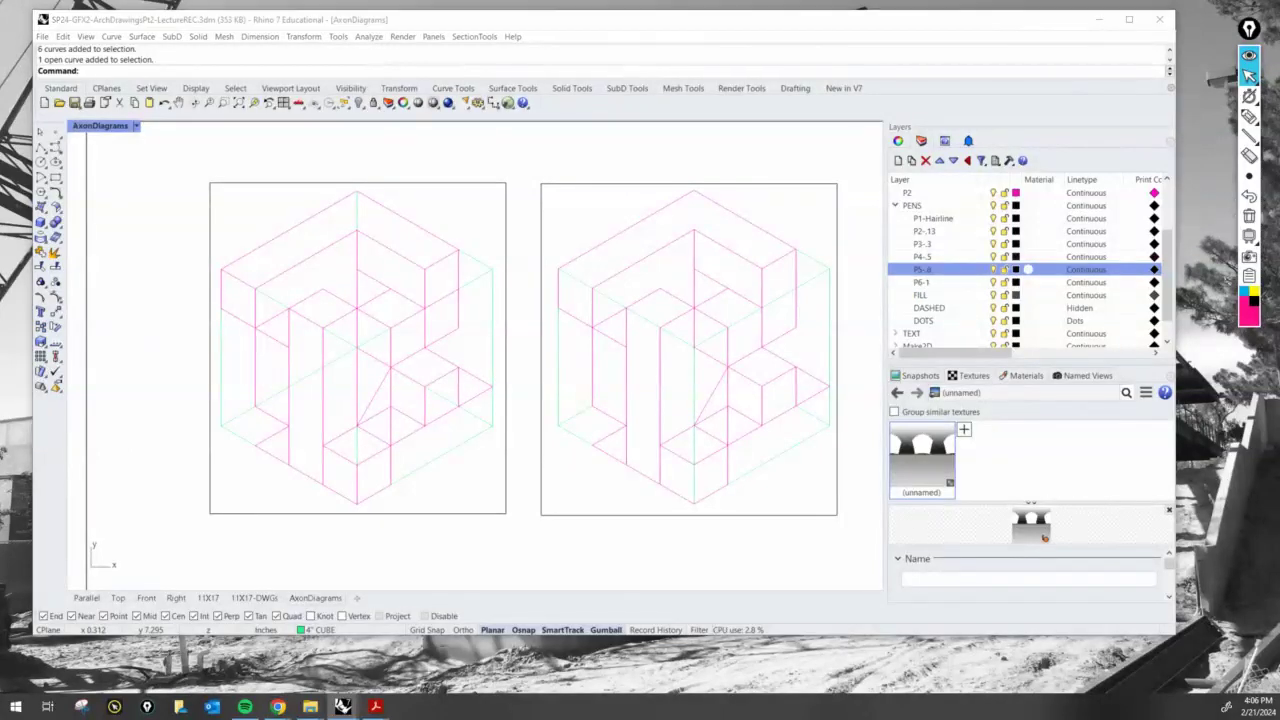
click(931, 257)
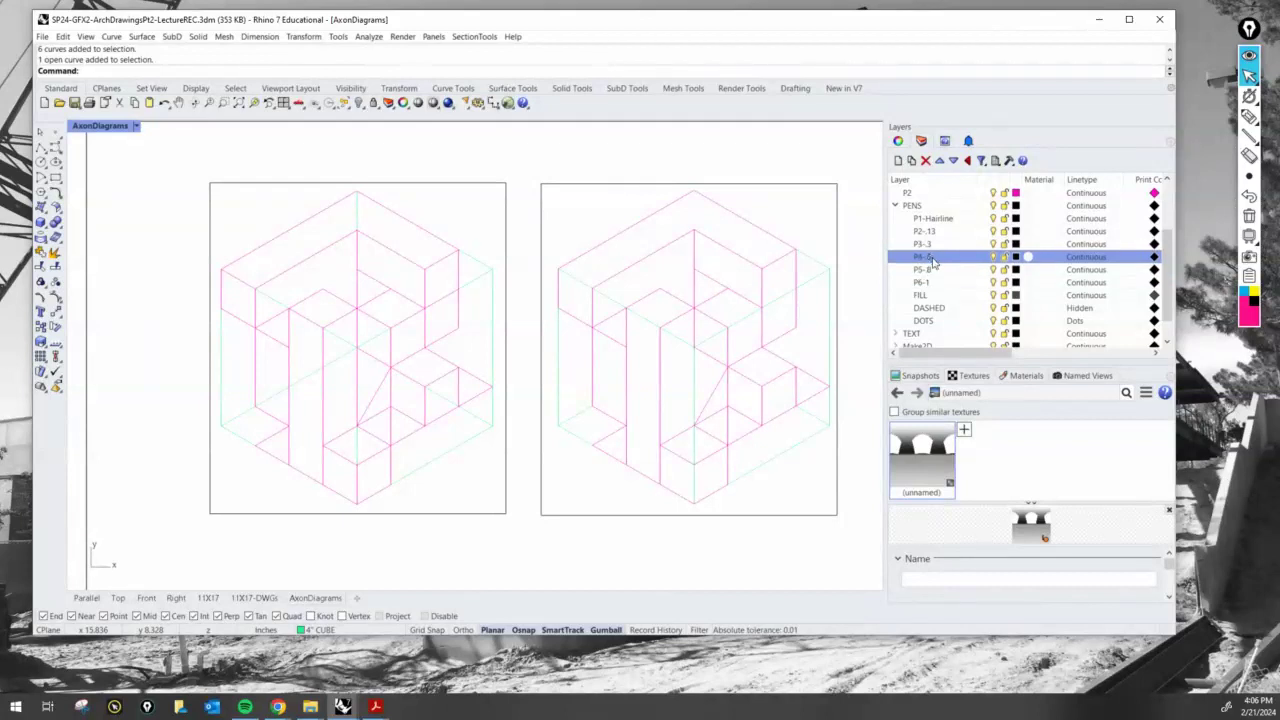
right_click(926, 258)
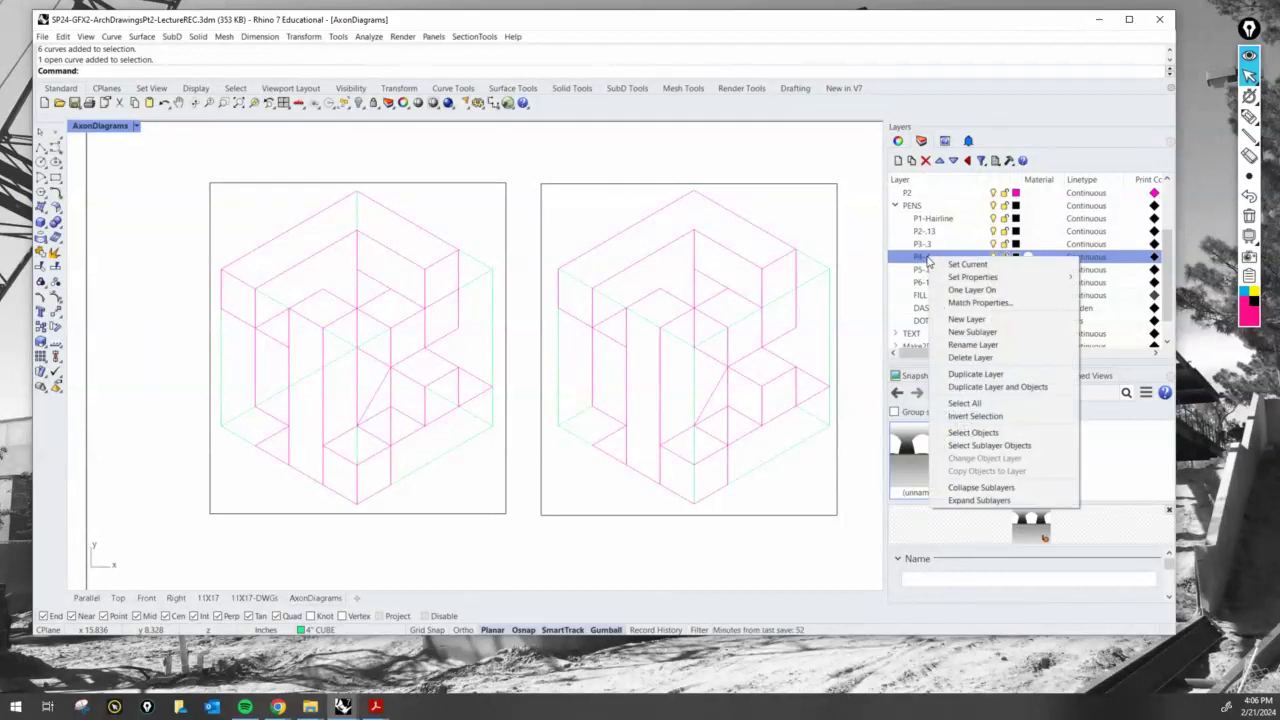
mouse_move(966, 278)
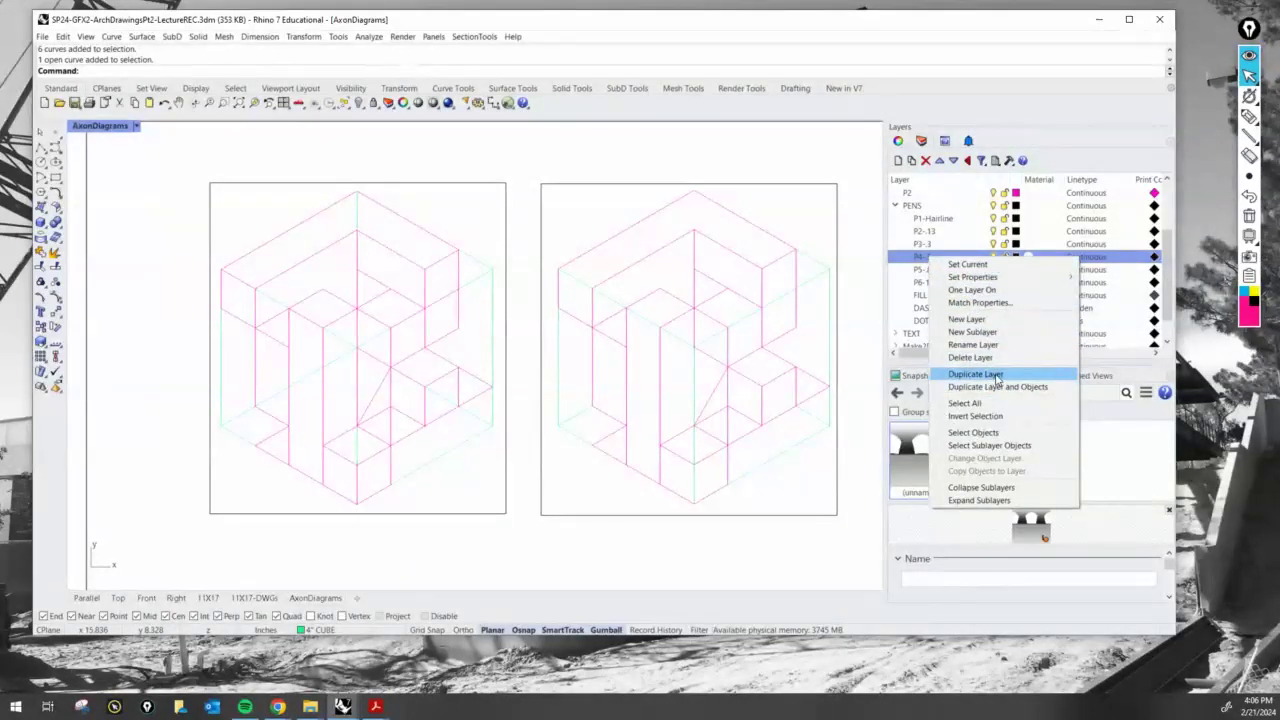
click(975, 374)
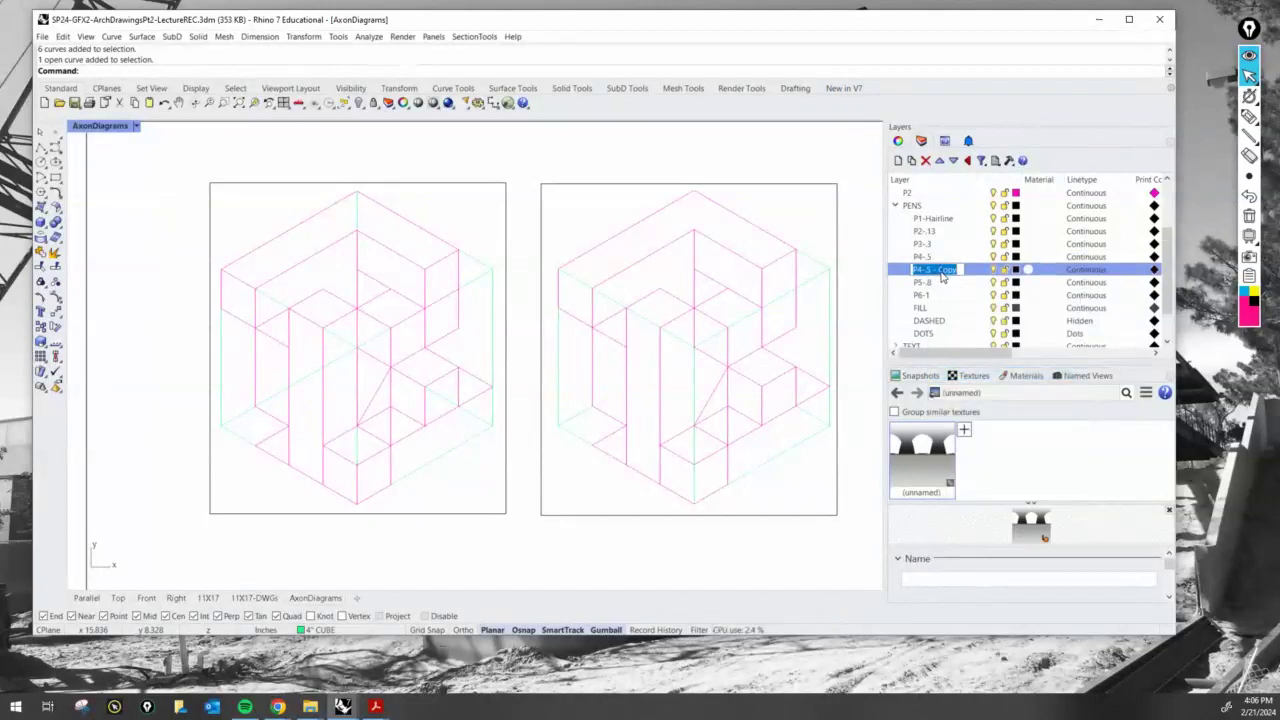
- Rename the copied pen layer as P4-.5Dash
click(941, 272)
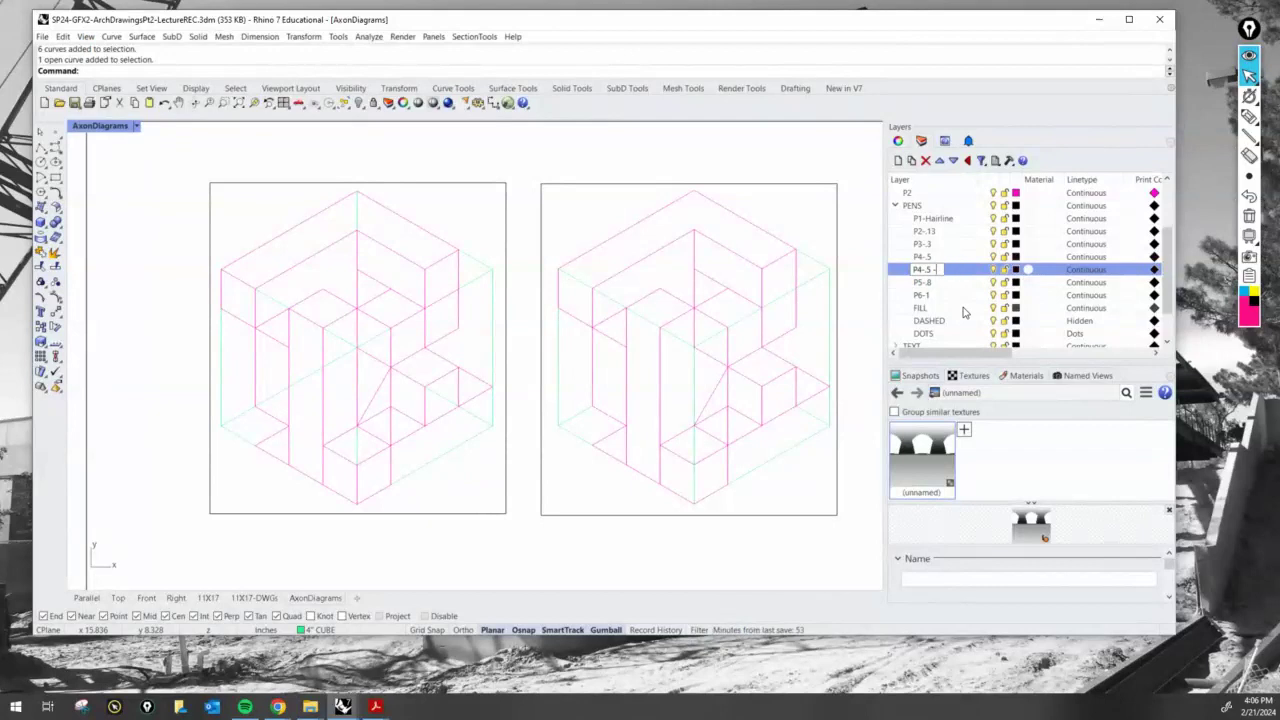
key(Return)
text(sh)
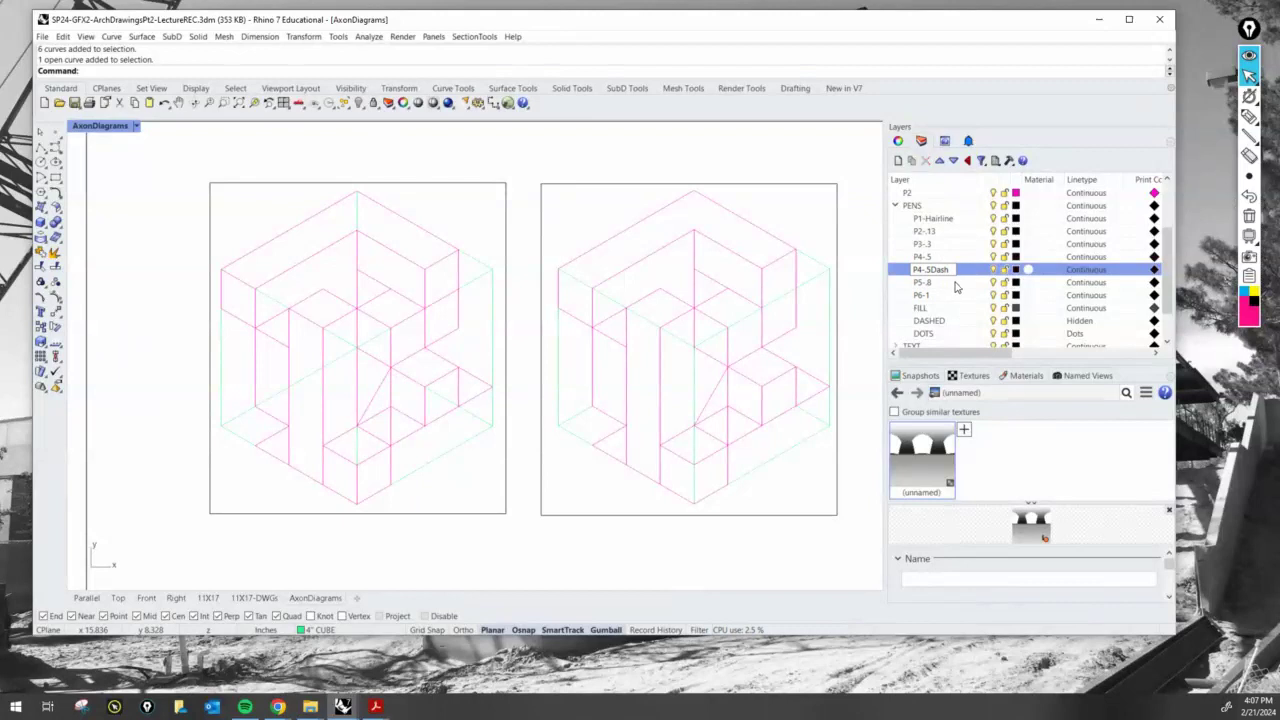
click(937, 283)
click(951, 270)
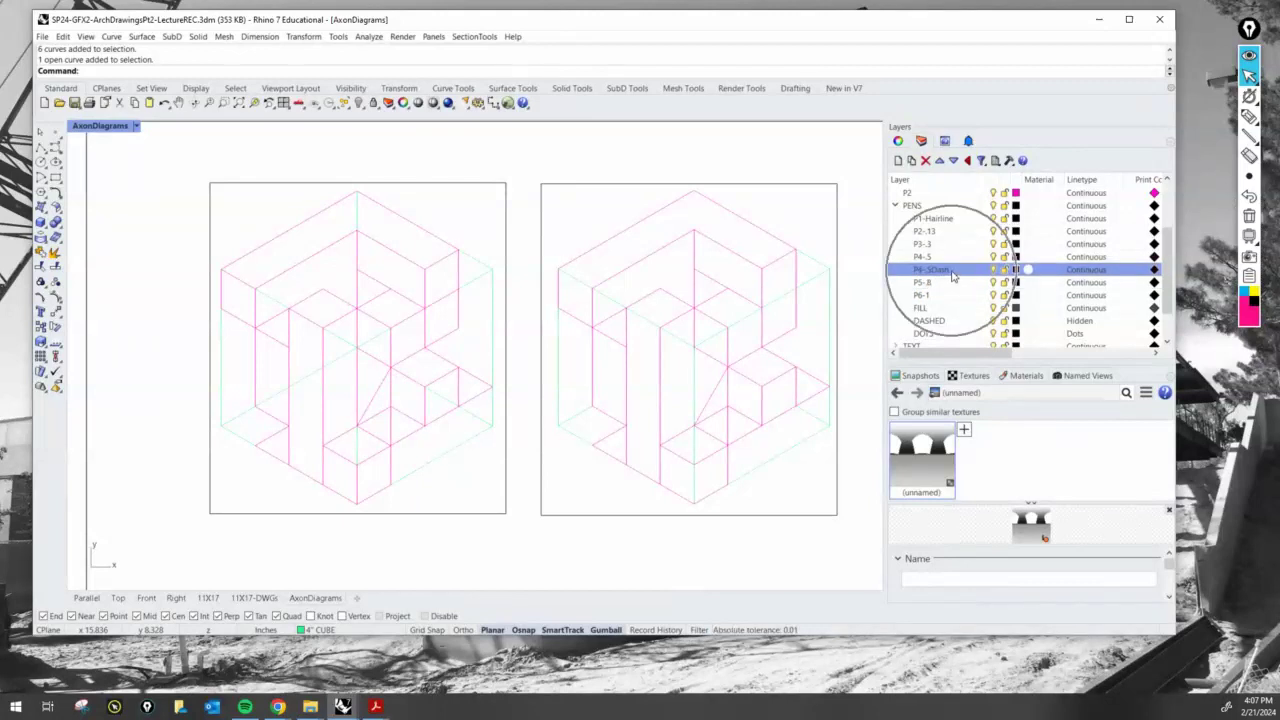
- Set the P4-.5Dash layer's linetype to Hidden
drag(988, 353, 1003, 353)
click(1056, 270)
click(1056, 270)
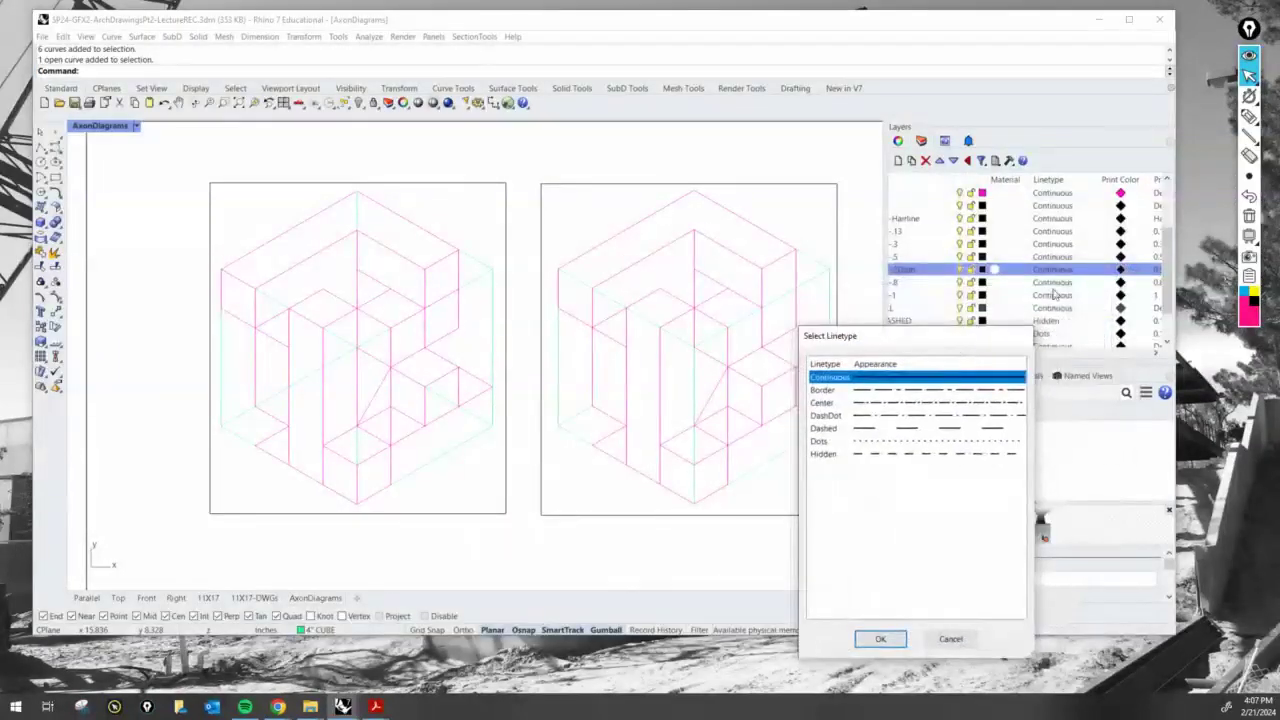
click(1058, 272)
drag(928, 340, 915, 324)
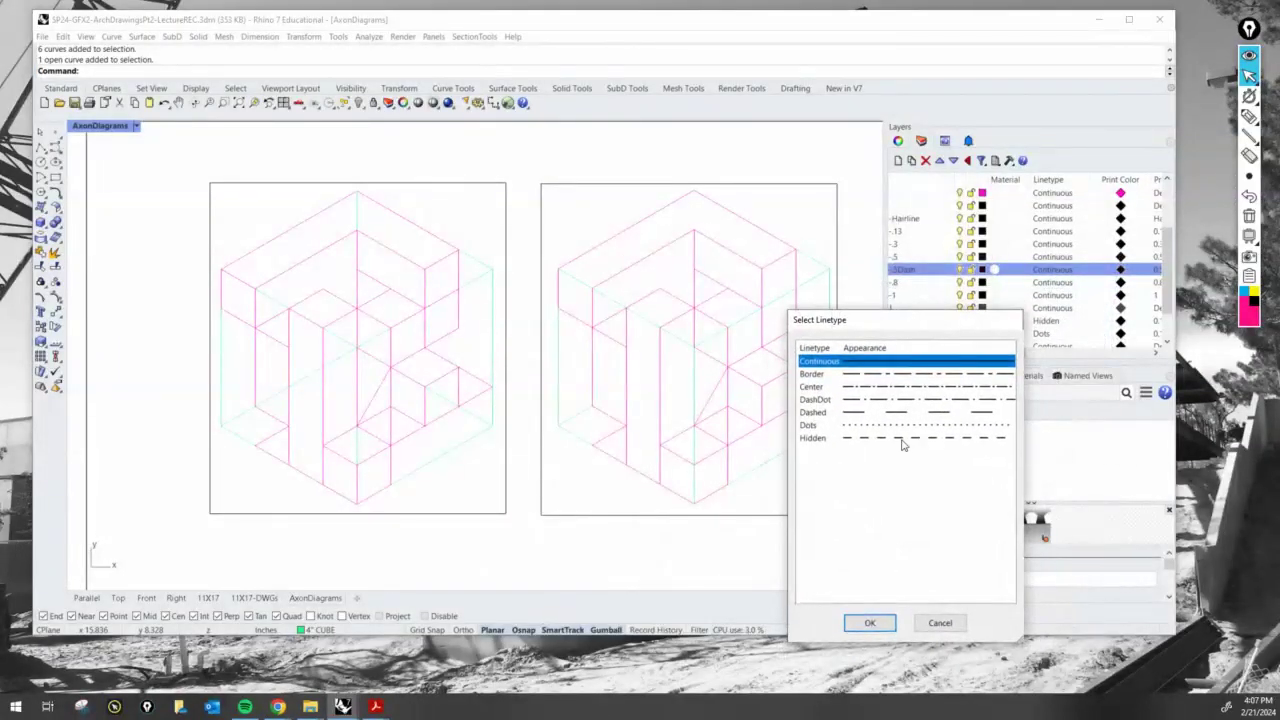
click(901, 441)
click(886, 627)
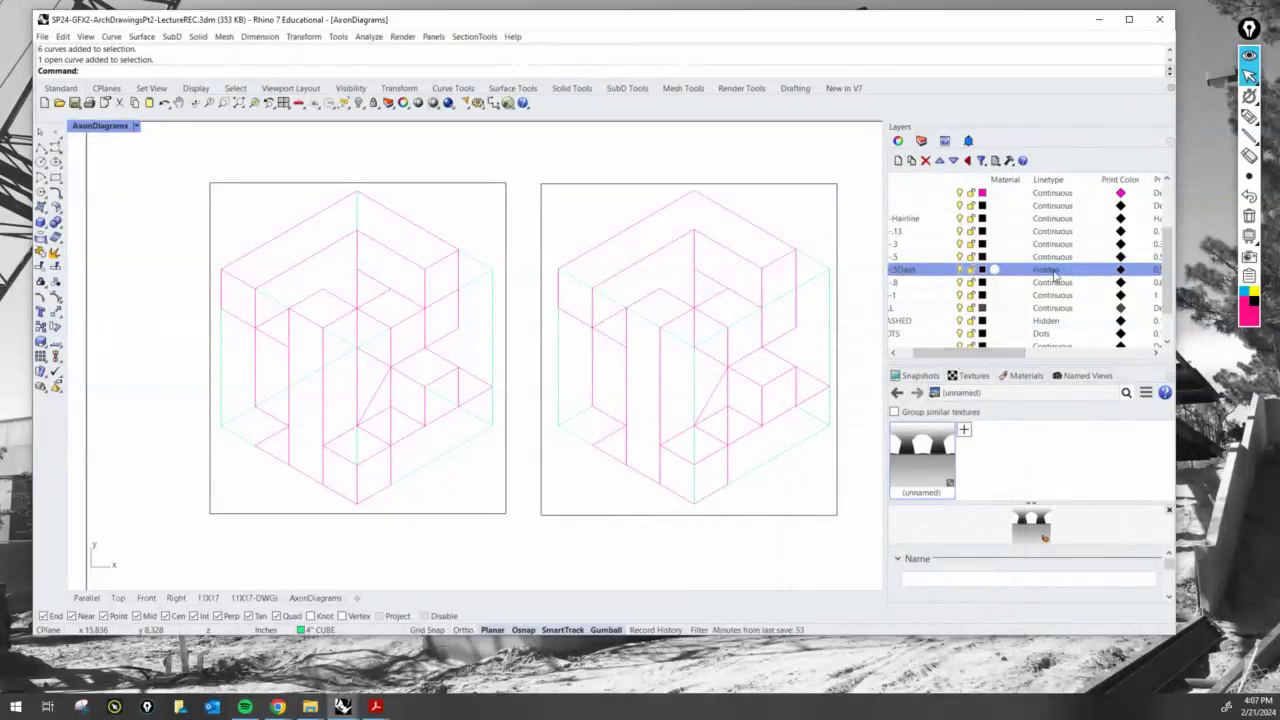
drag(1017, 349, 983, 350)
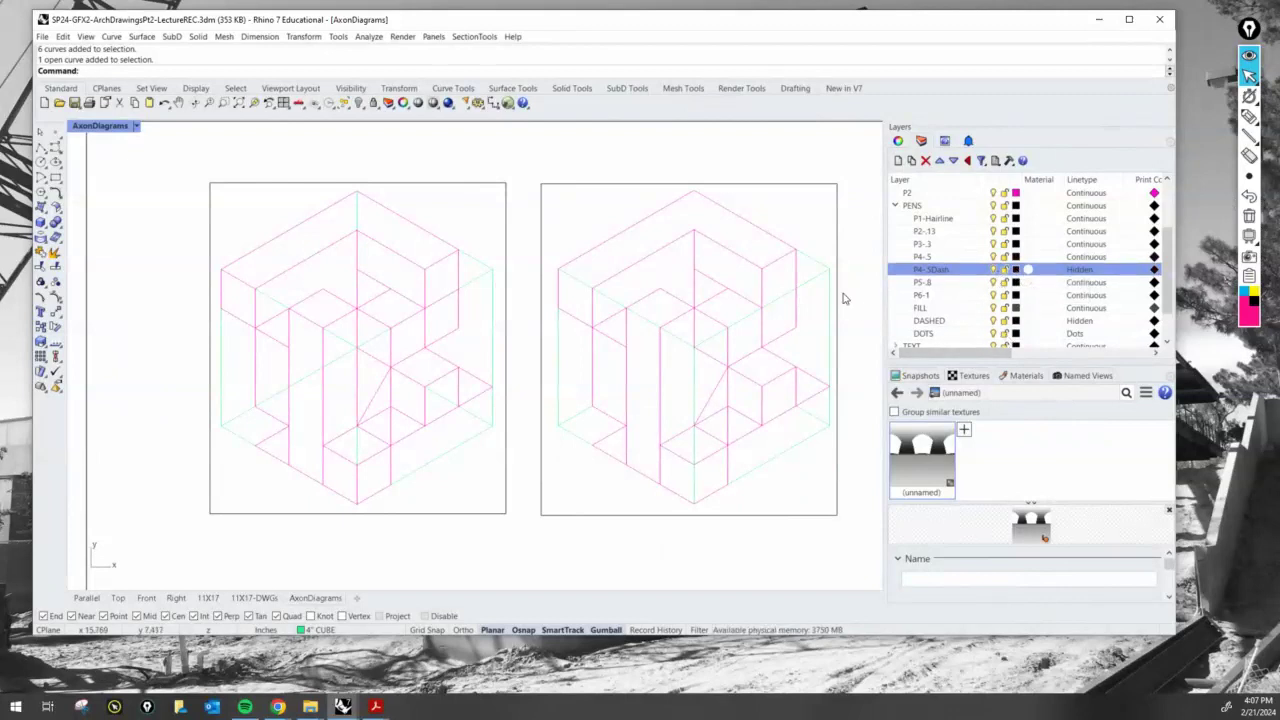
- Collapse the PENS group and examine the visible curve sublayers P2 and 4" CUBE under Make2D
click(897, 207)
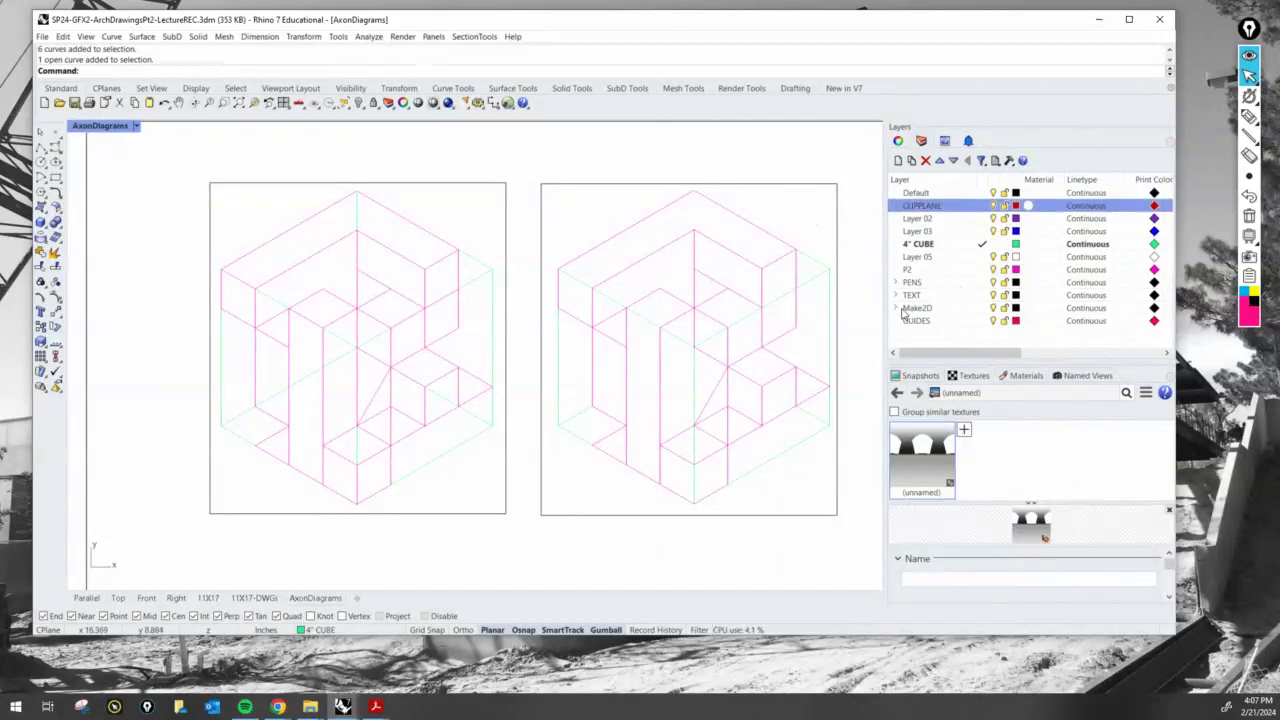
click(896, 308)
click(917, 308)
scroll(978, 305, down, 1)
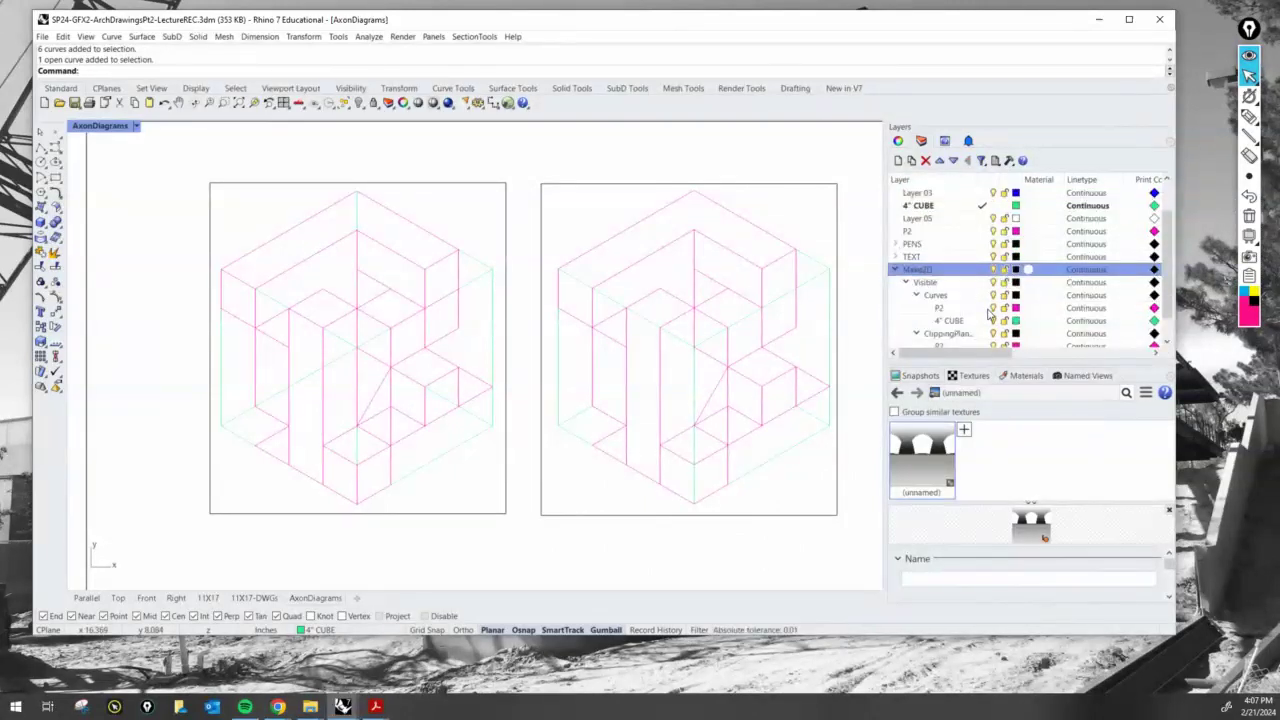
click(993, 308)
click(995, 308)
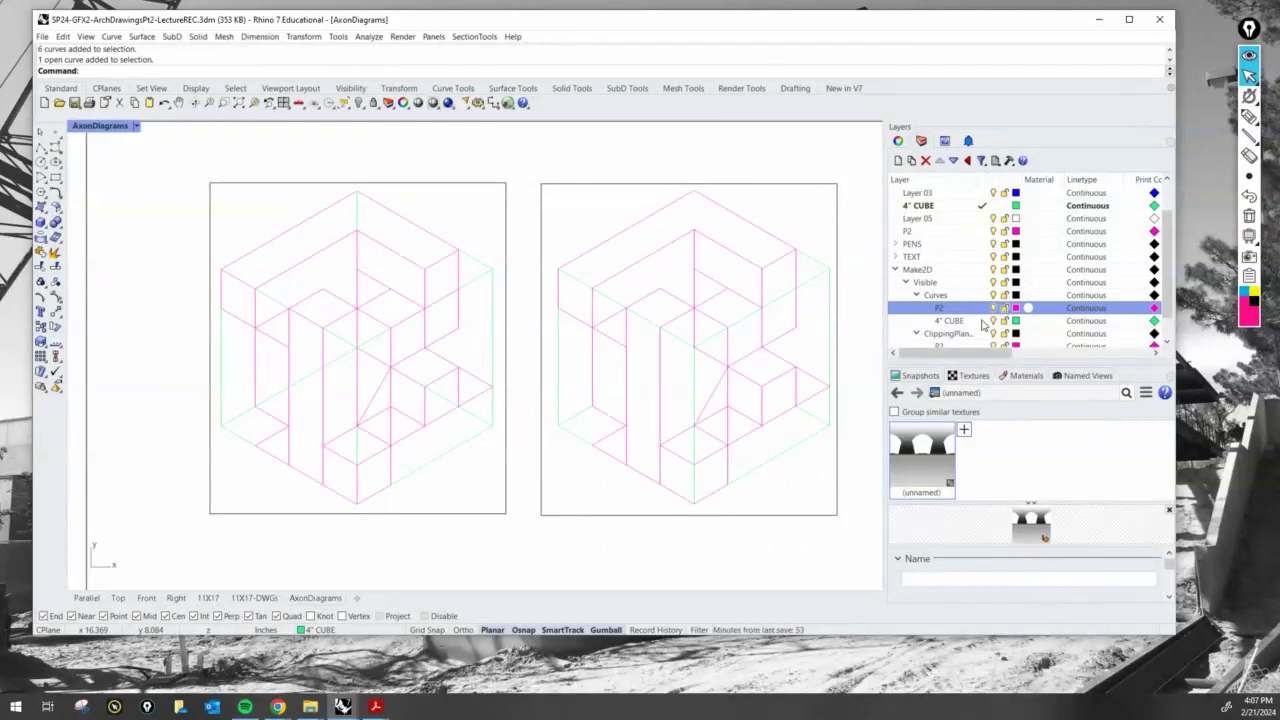
- Check the cube outline curves in the left detail view, return to the layout page and collapse the Make2D layers
double_click(485, 287)
click(484, 285)
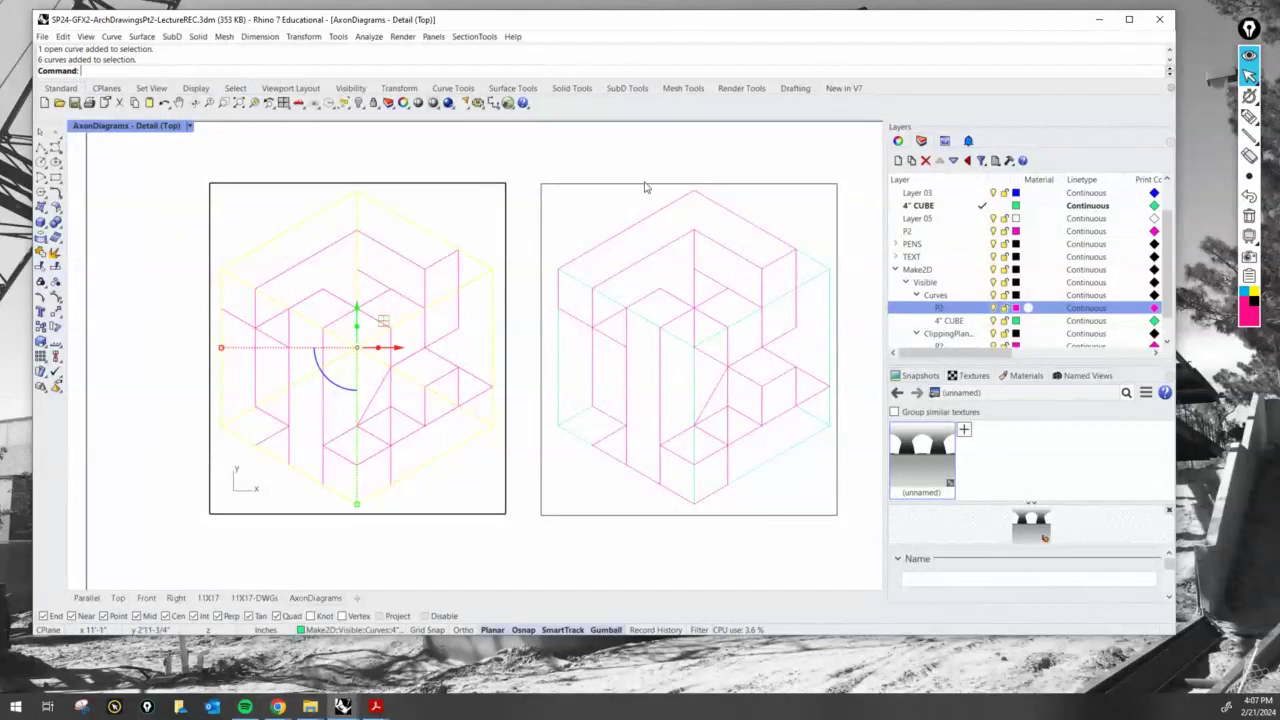
double_click(814, 157)
double_click(489, 246)
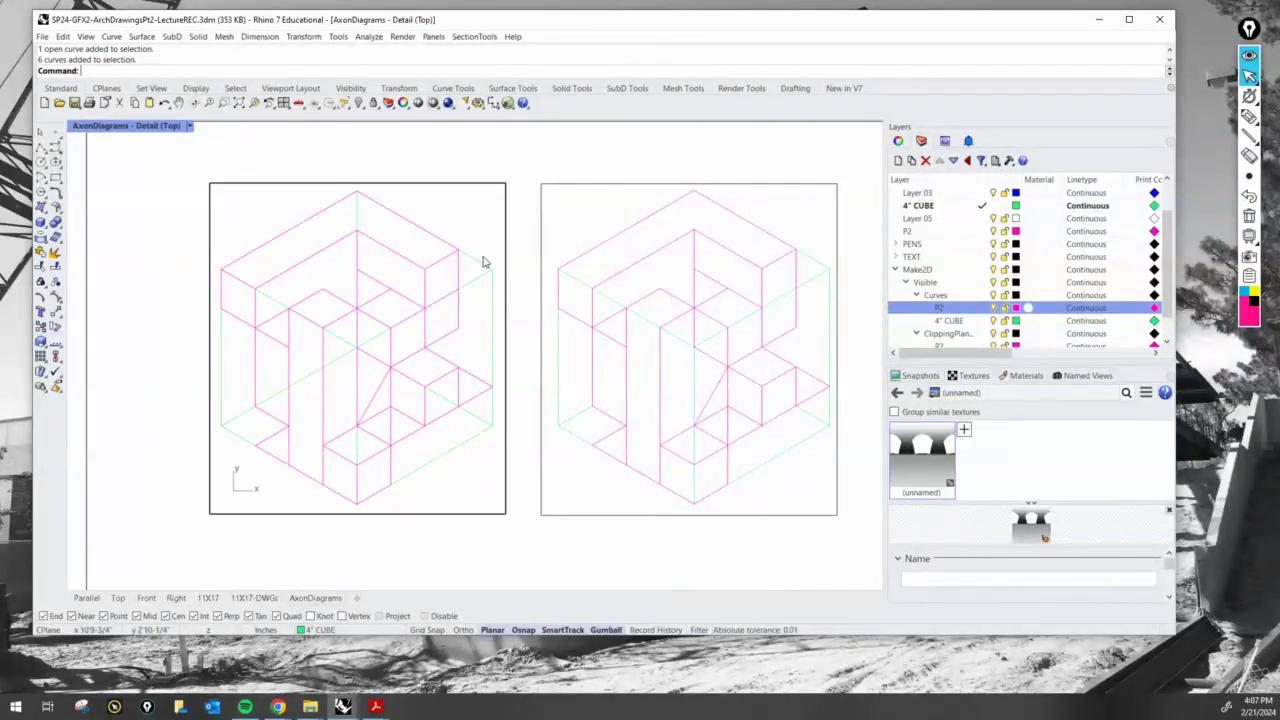
double_click(508, 165)
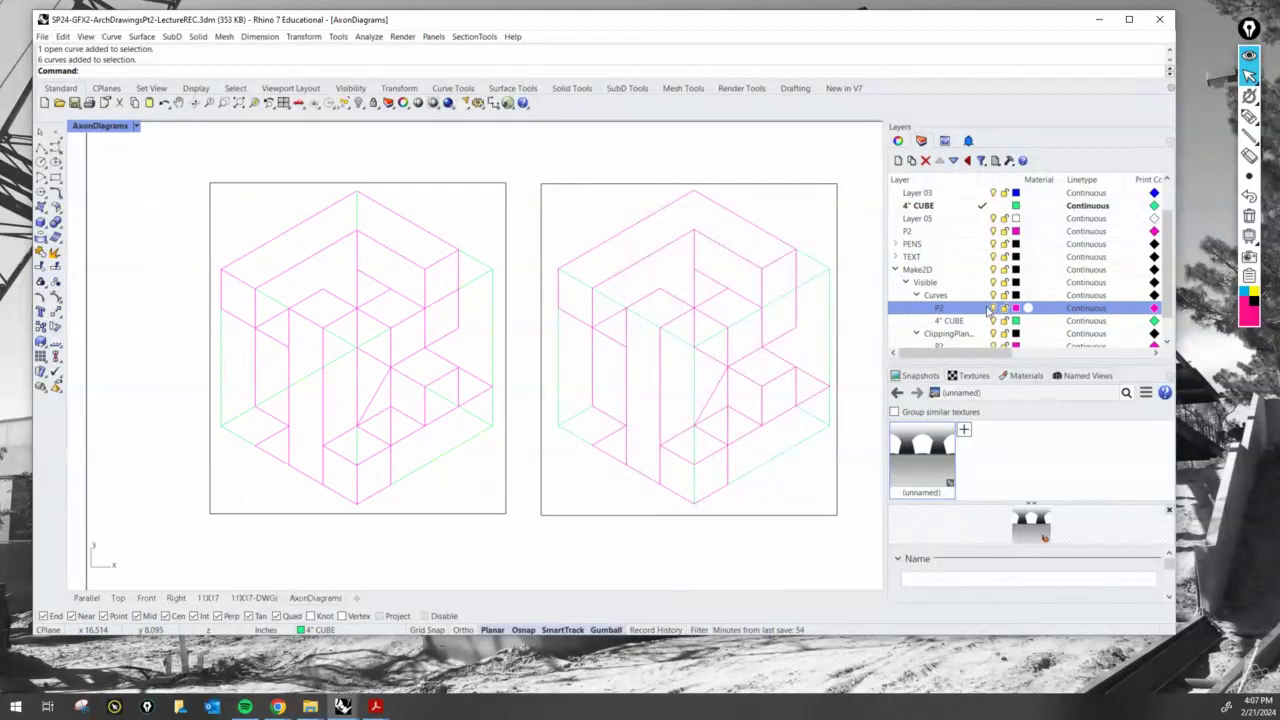
click(896, 270)
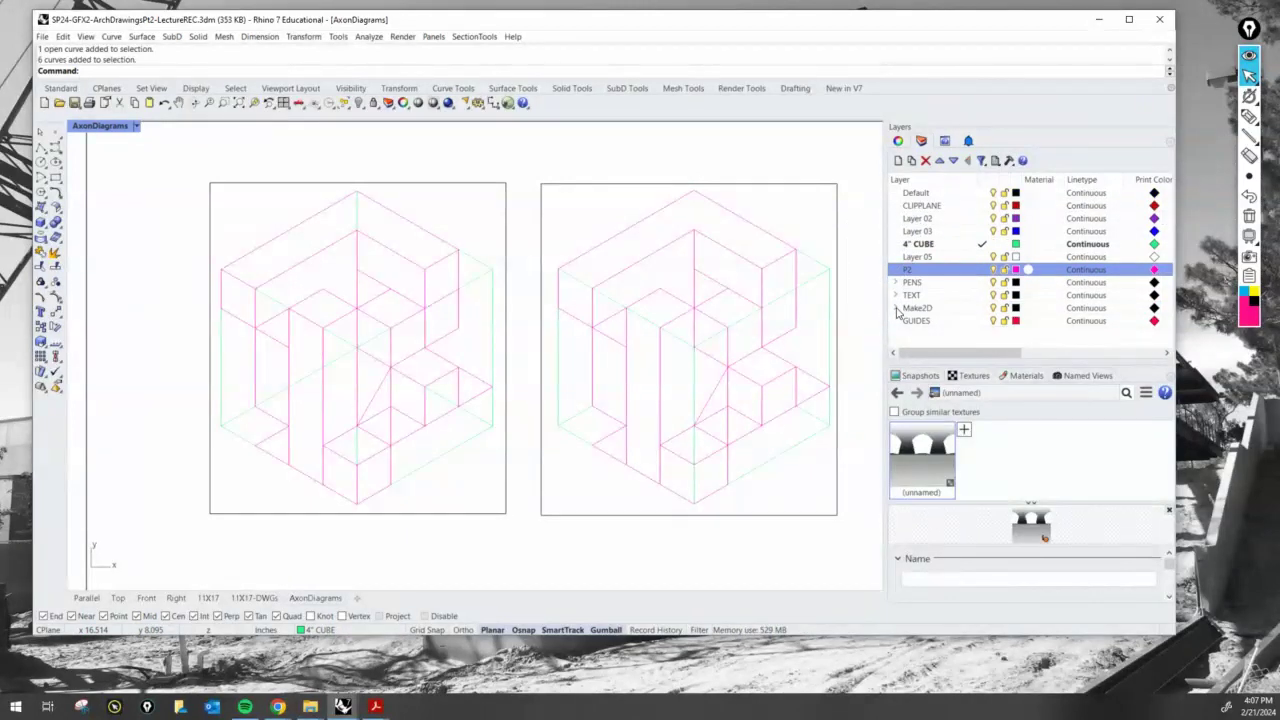
- Expand the Make2D layer group and turn off the P2 sublayer under its visible curves
key(ctrl)
key(ctrl)
key(ctrl)
click(912, 310)
click(908, 310)
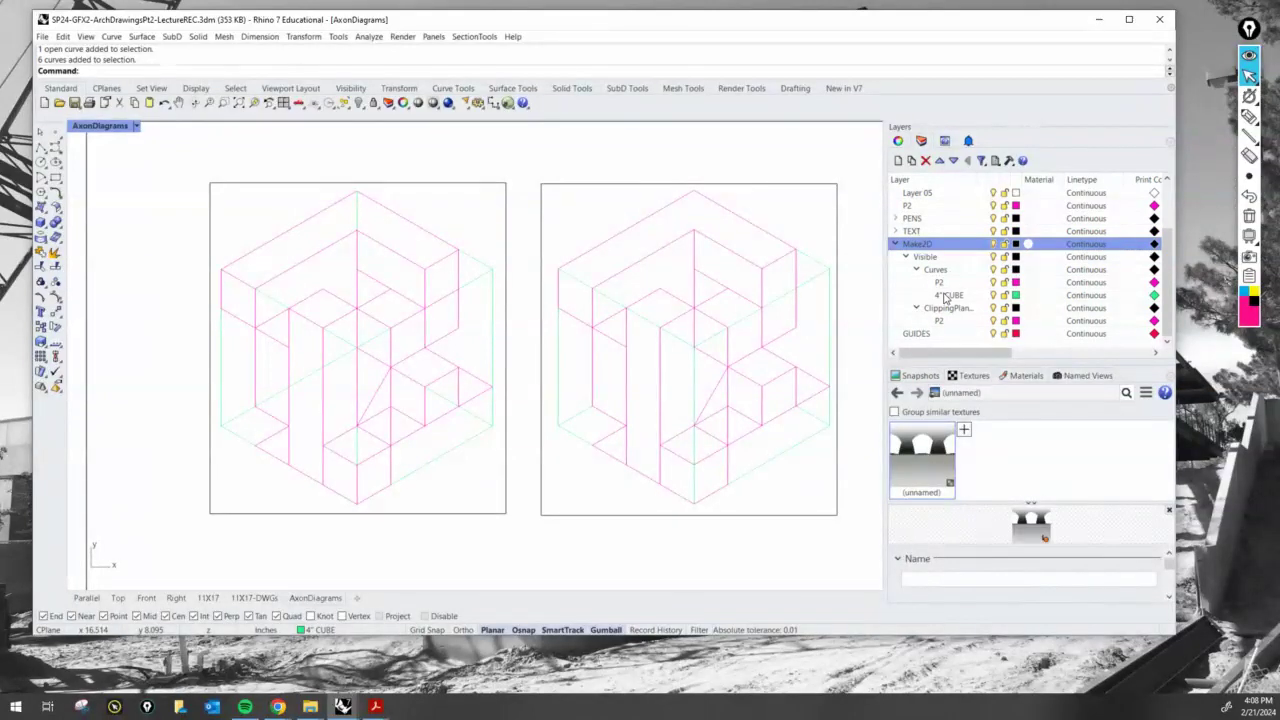
click(998, 288)
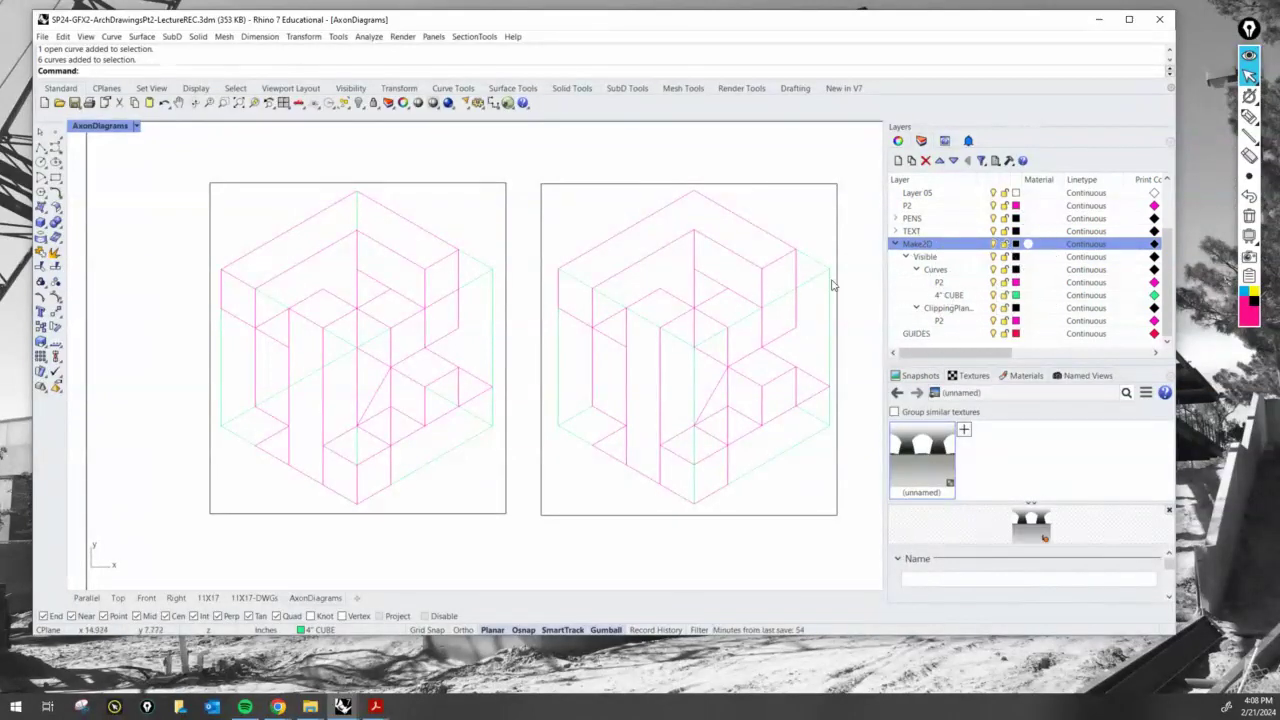
click(994, 283)
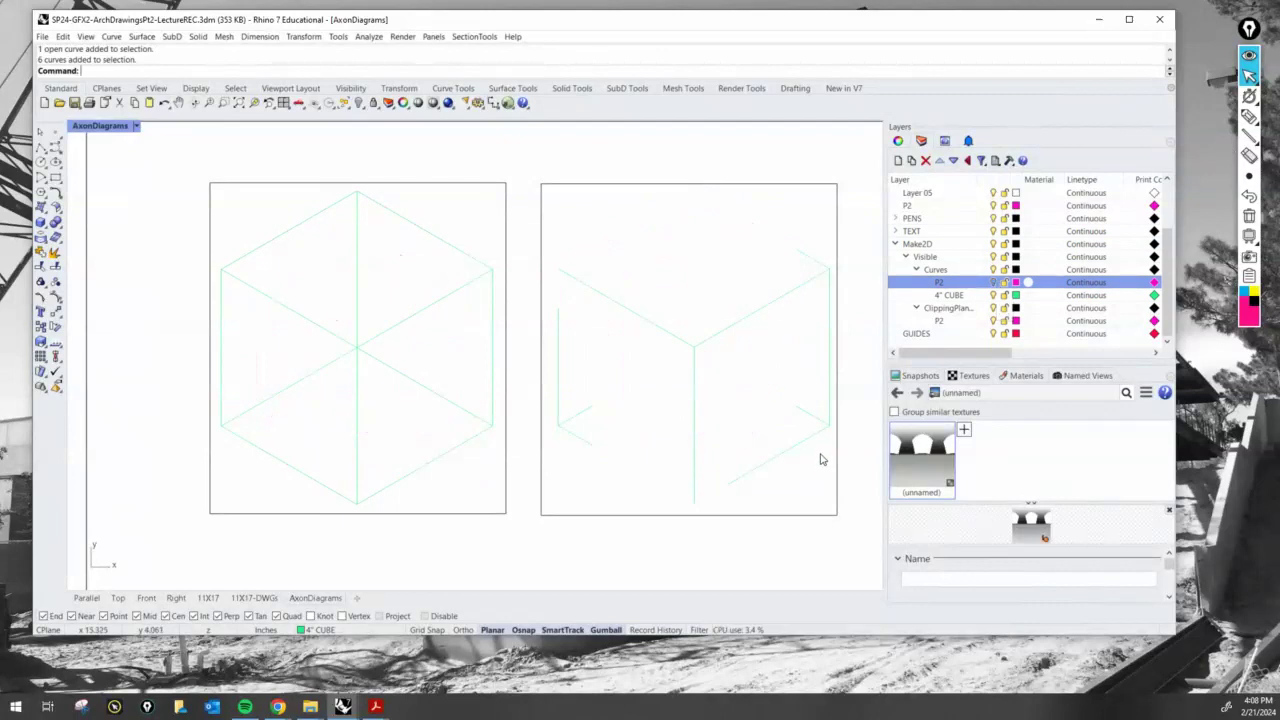
- Select all cube outline curves inside the right detail and change their layer to P4-.5Dash
double_click(820, 459)
double_click(829, 495)
drag(830, 491, 565, 223)
double_click(797, 446)
drag(826, 491, 583, 237)
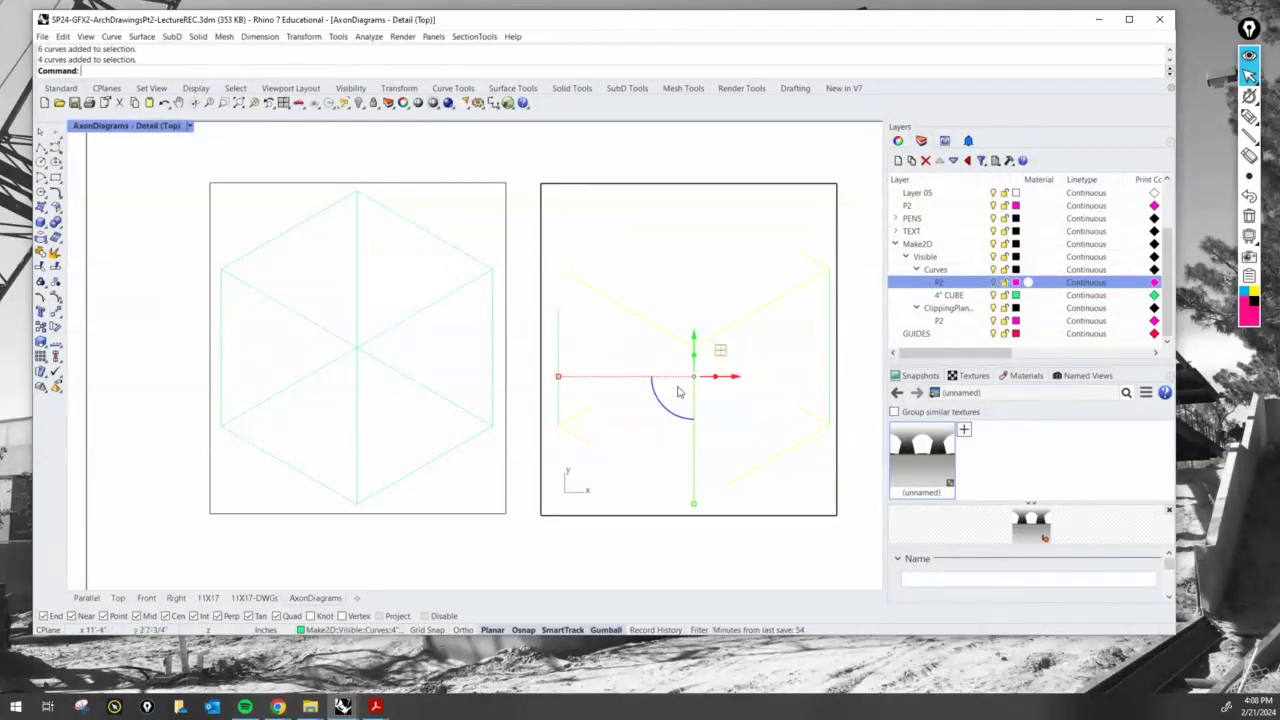
shift+click(830, 336)
shift+click(558, 340)
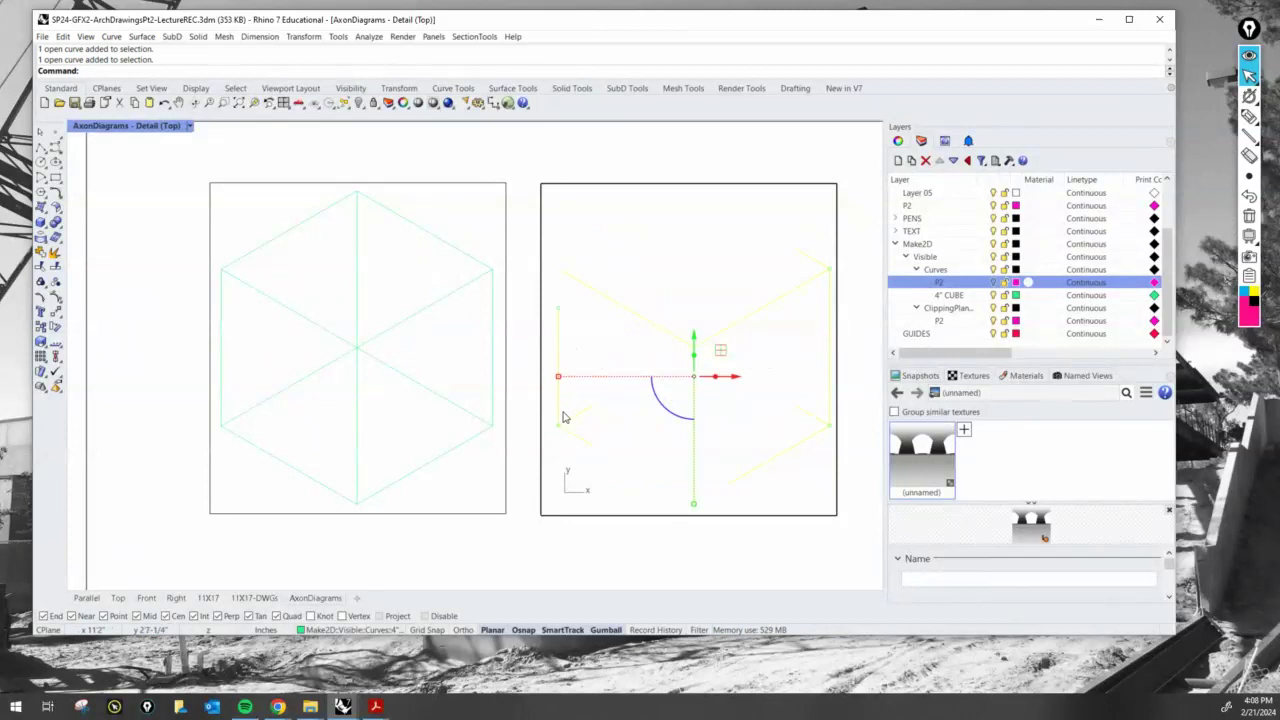
click(895, 244)
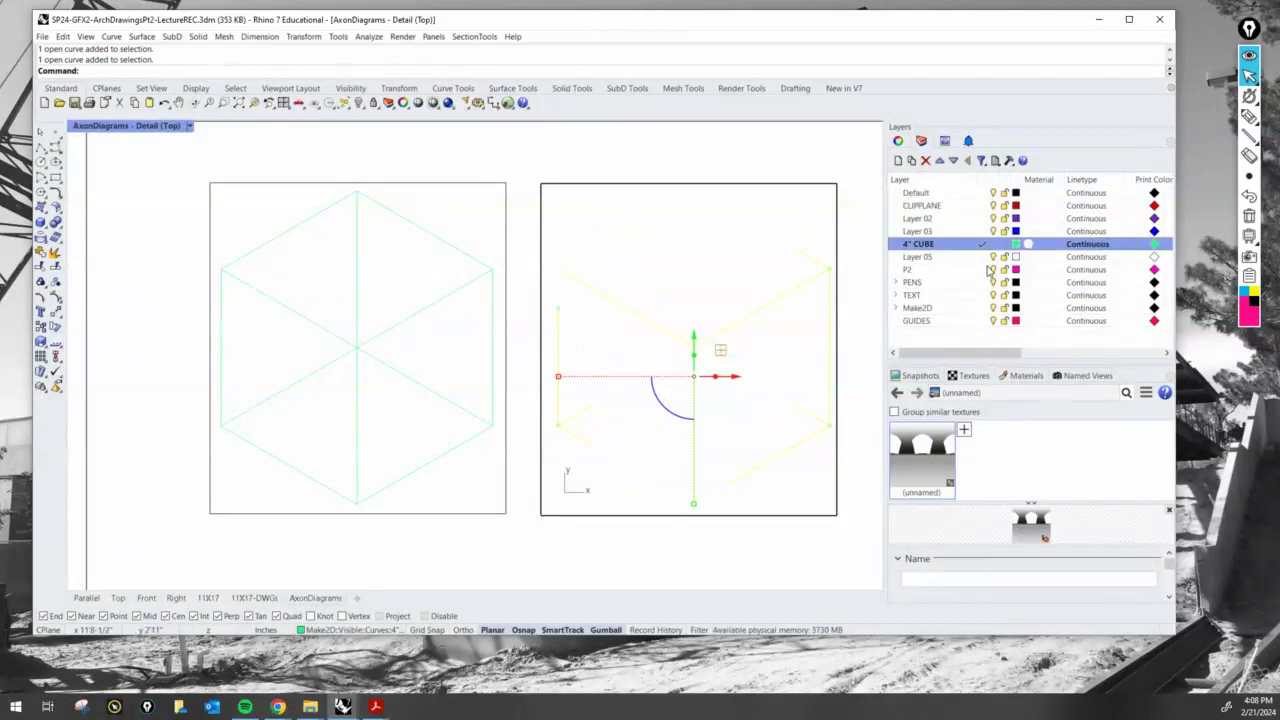
click(895, 283)
click(903, 284)
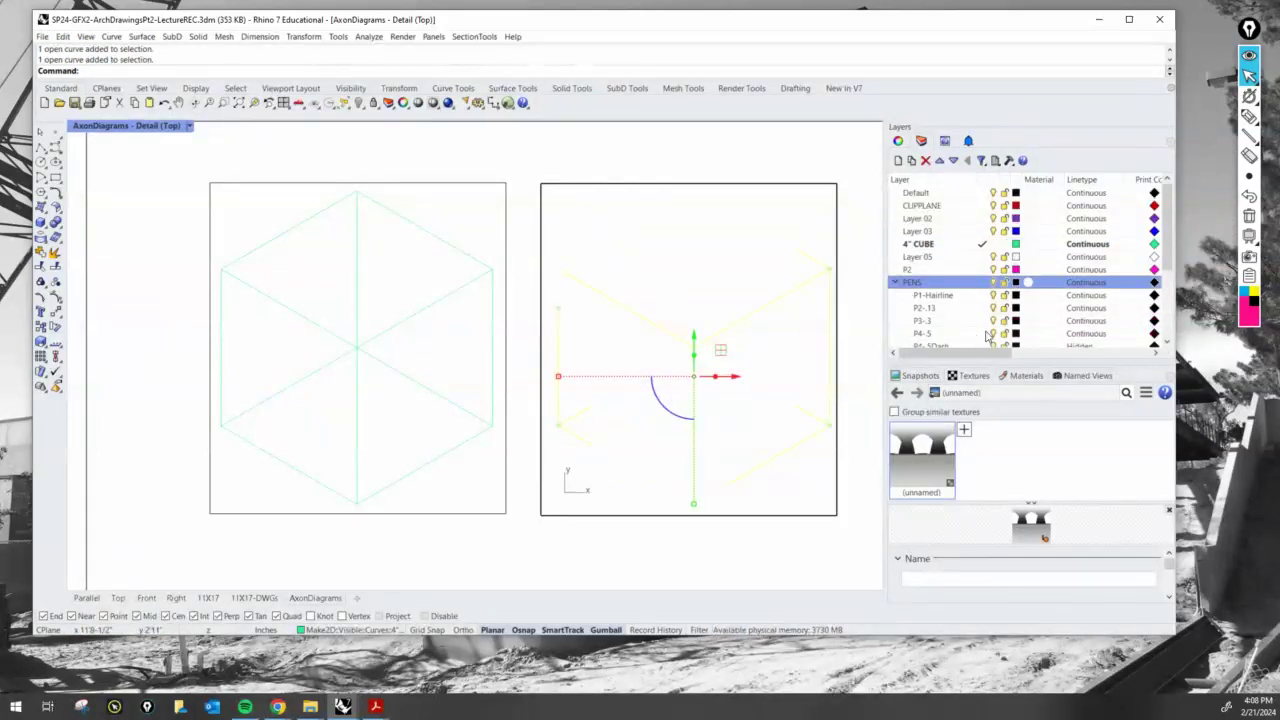
scroll(988, 338, down, 1)
click(947, 308)
right_click(947, 309)
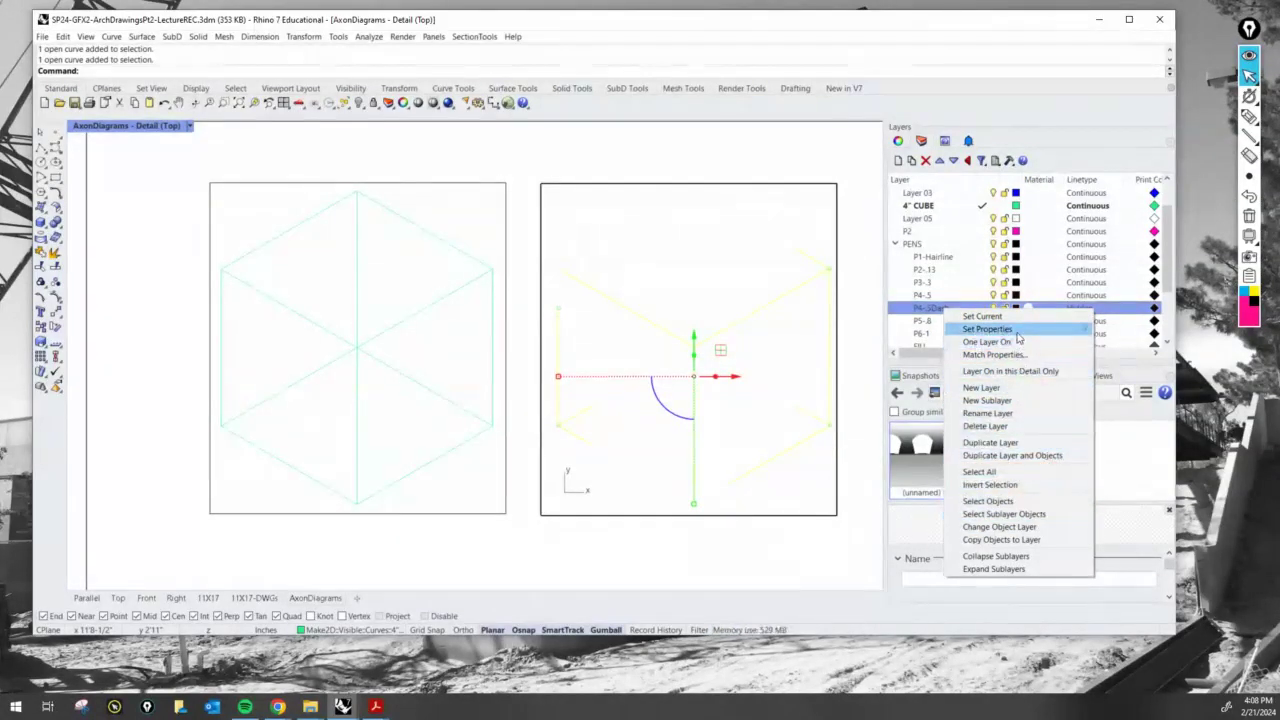
mouse_move(1018, 330)
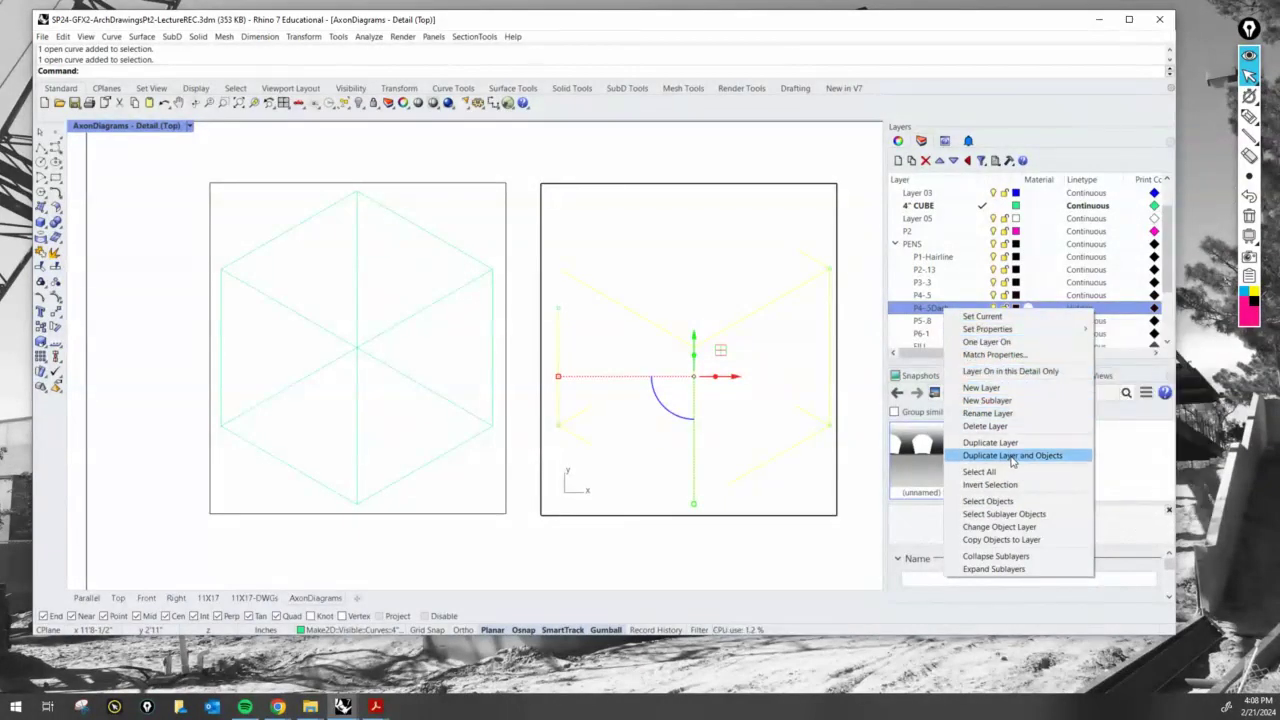
click(1024, 528)
click(805, 411)
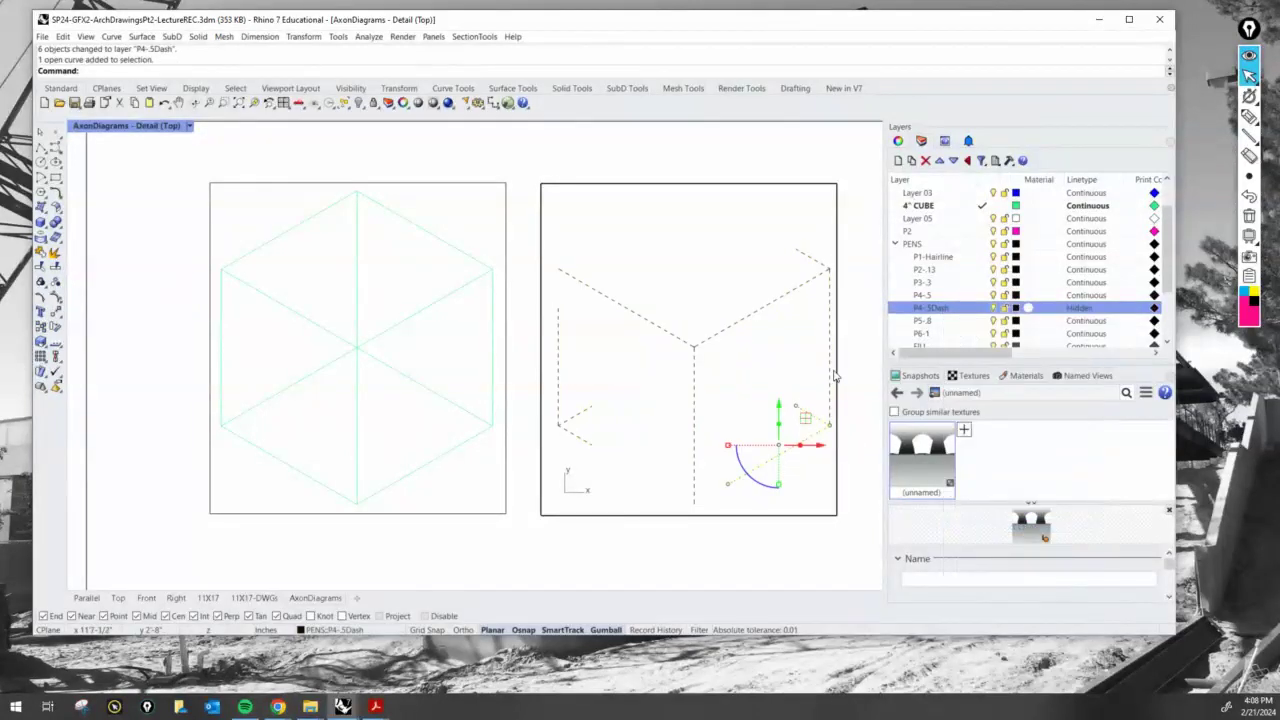
click(803, 485)
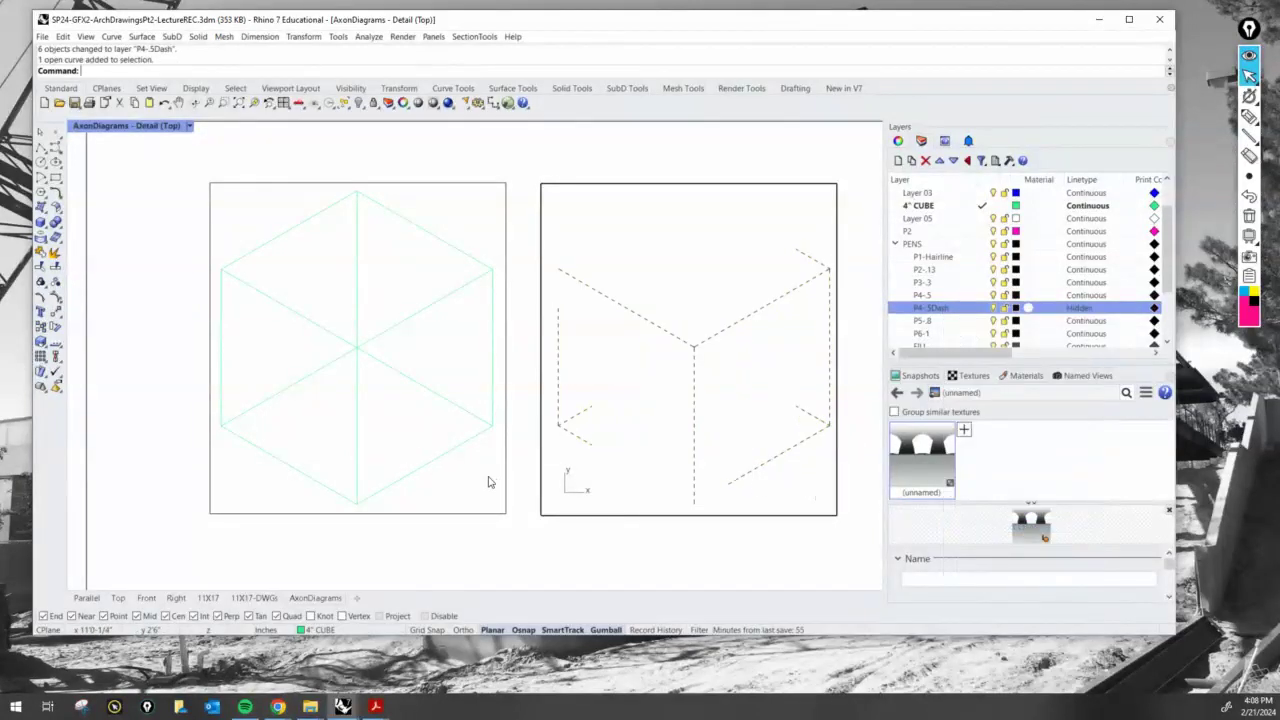
- Move the cube outline curves in the left detail to the P4-.5Dash layer and return to the layout page
click(466, 444)
double_click(466, 446)
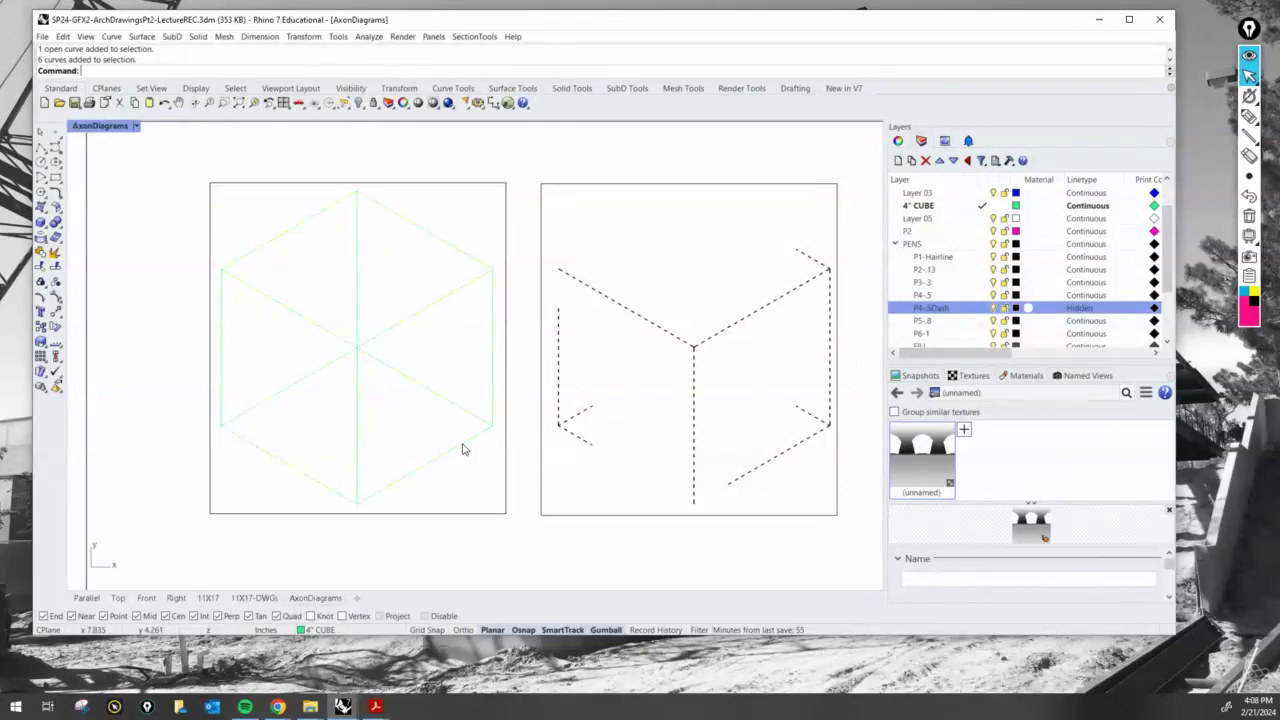
double_click(445, 506)
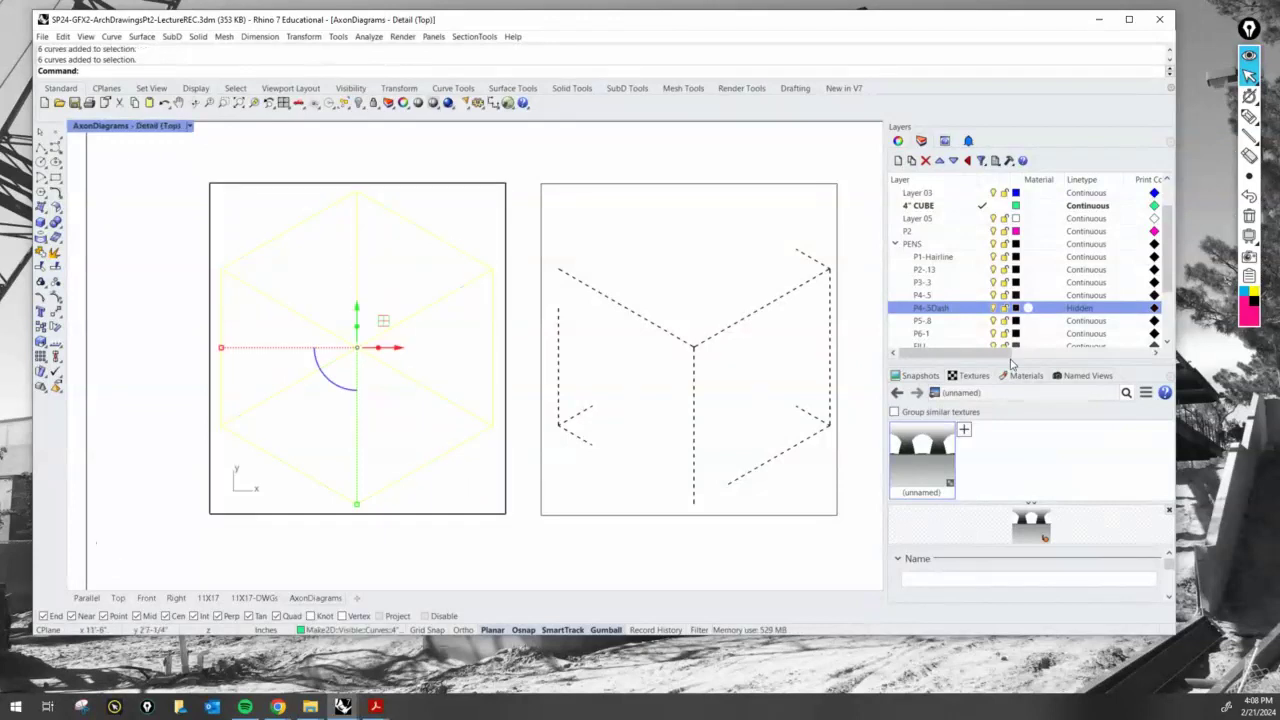
right_click(947, 308)
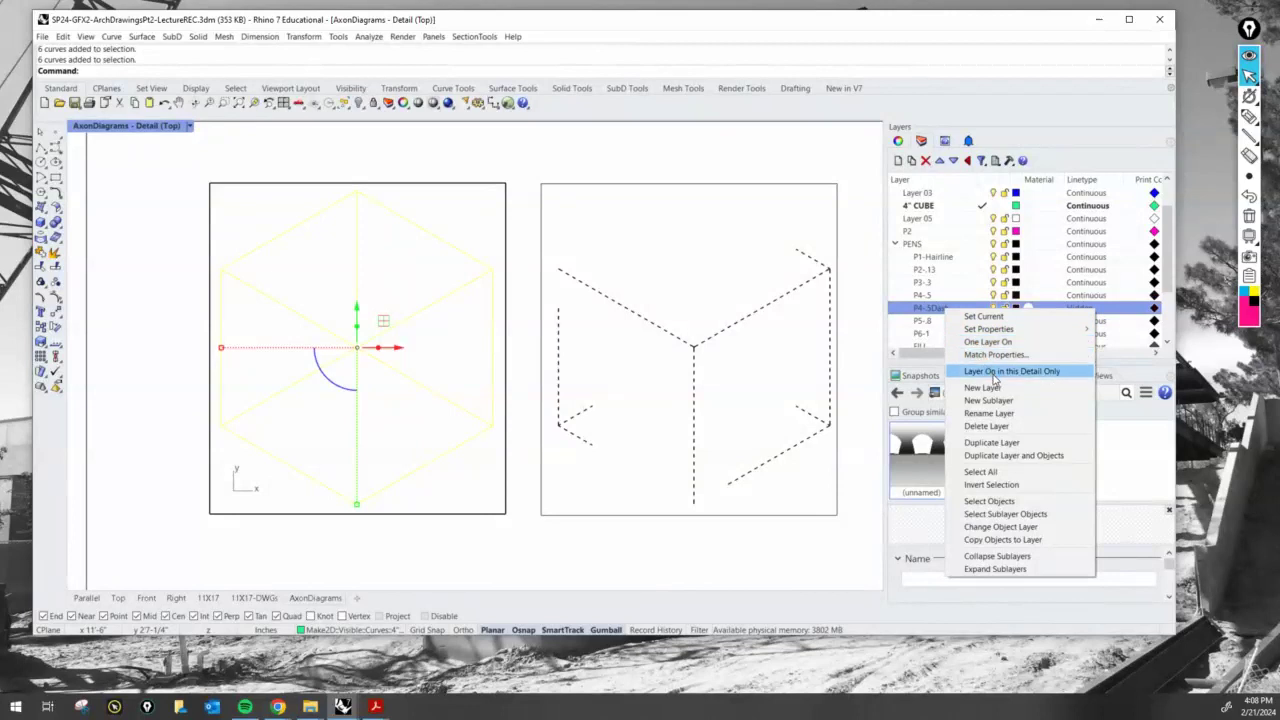
click(1022, 528)
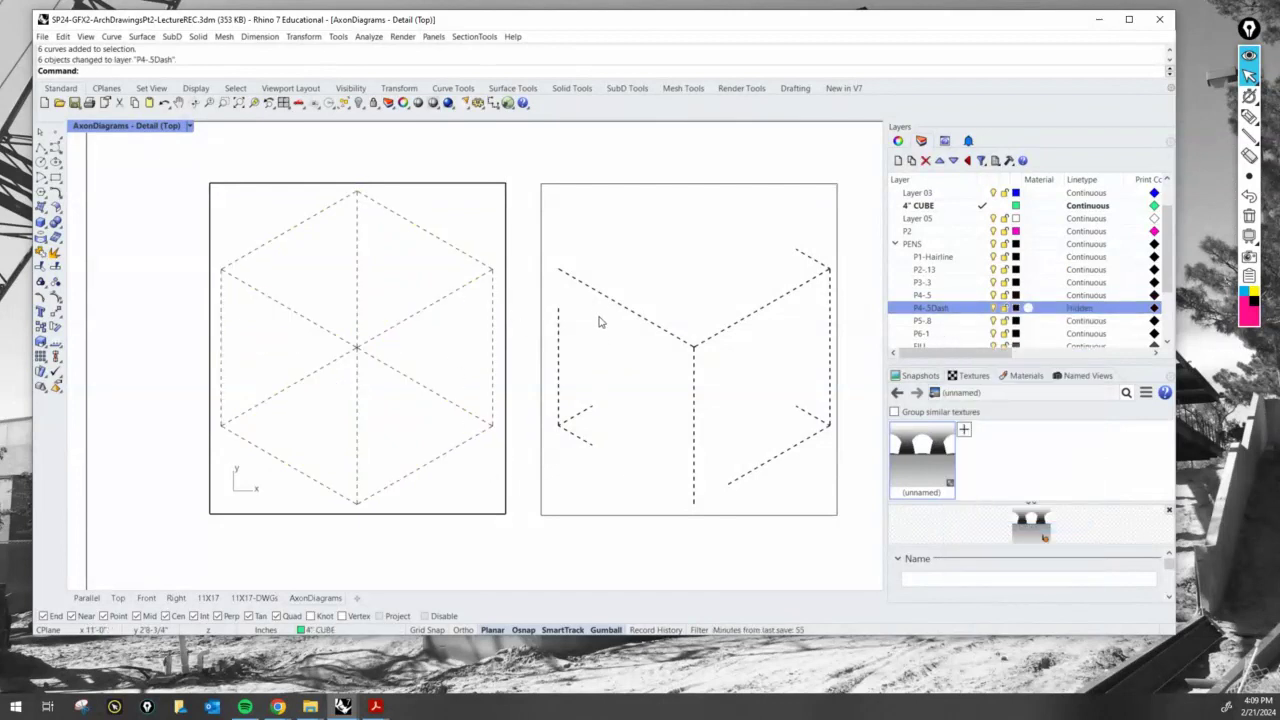
double_click(535, 583)
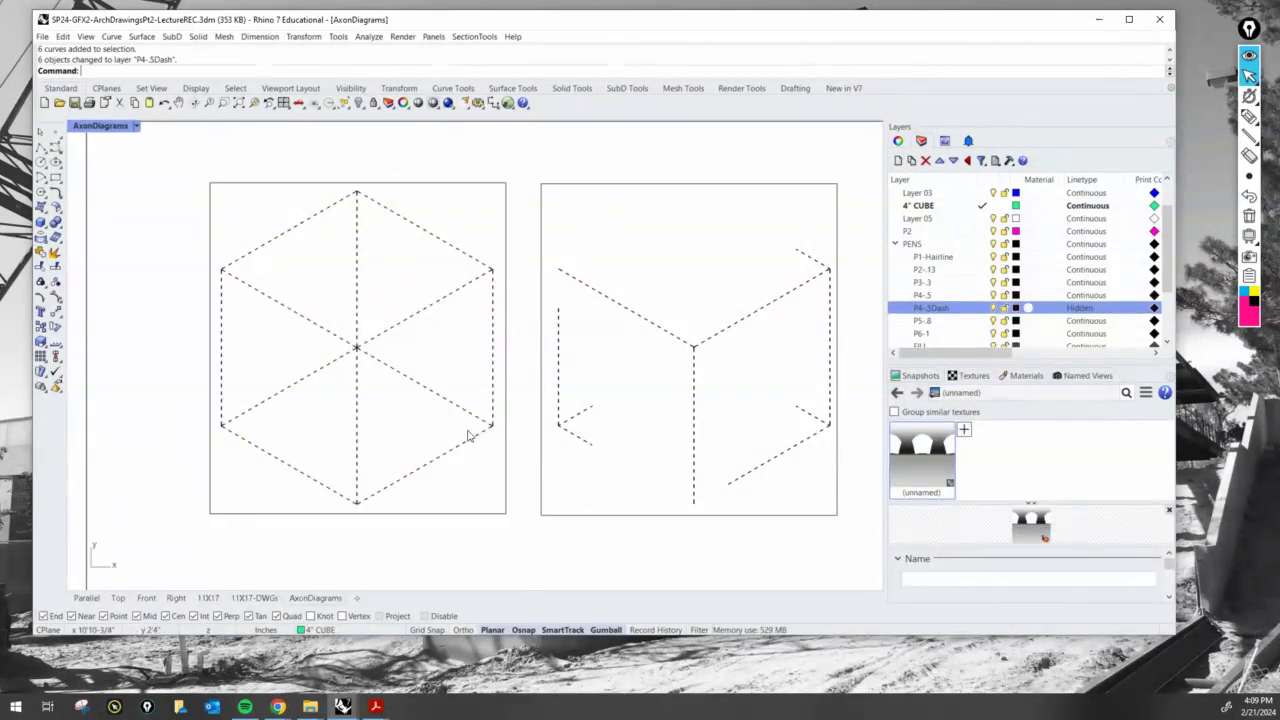
scroll(476, 425, up, 4)
scroll(645, 425, down, 4)
right_drag(683, 480, 609, 480)
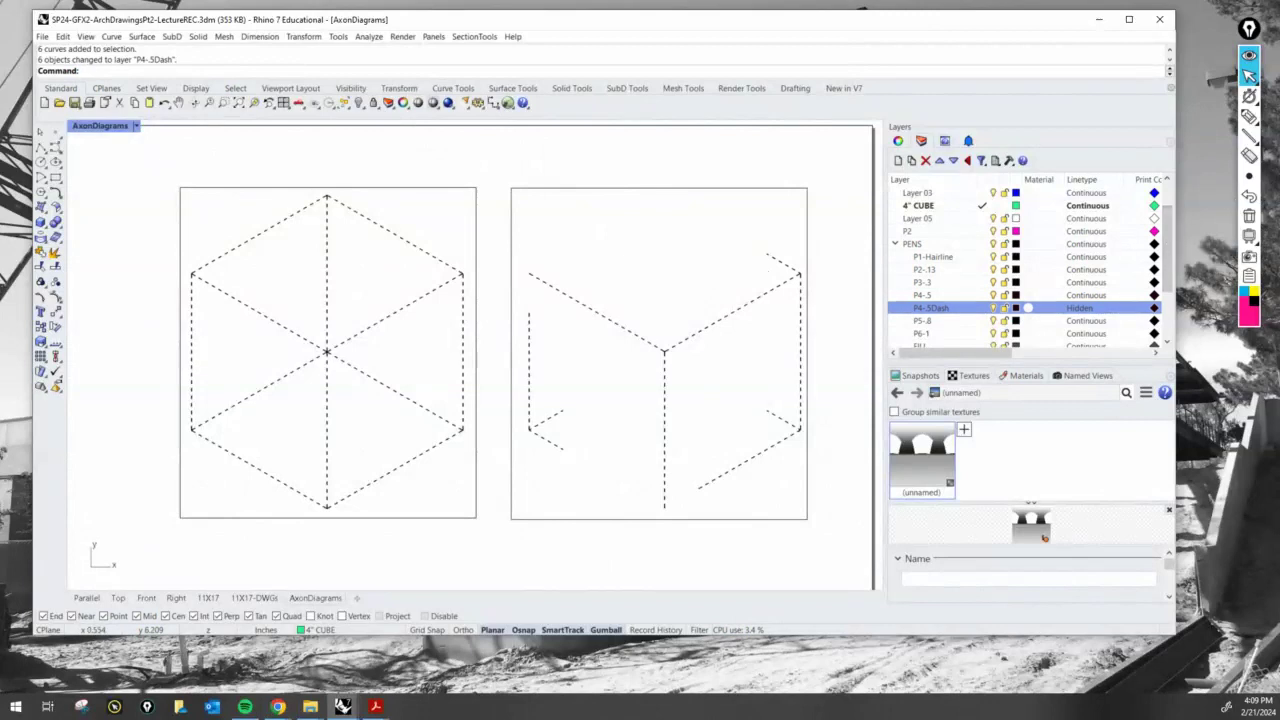
- Collapse the PENS group, expand Make2D and turn the P2 sublayer under its visible curves back on
click(909, 245)
click(895, 245)
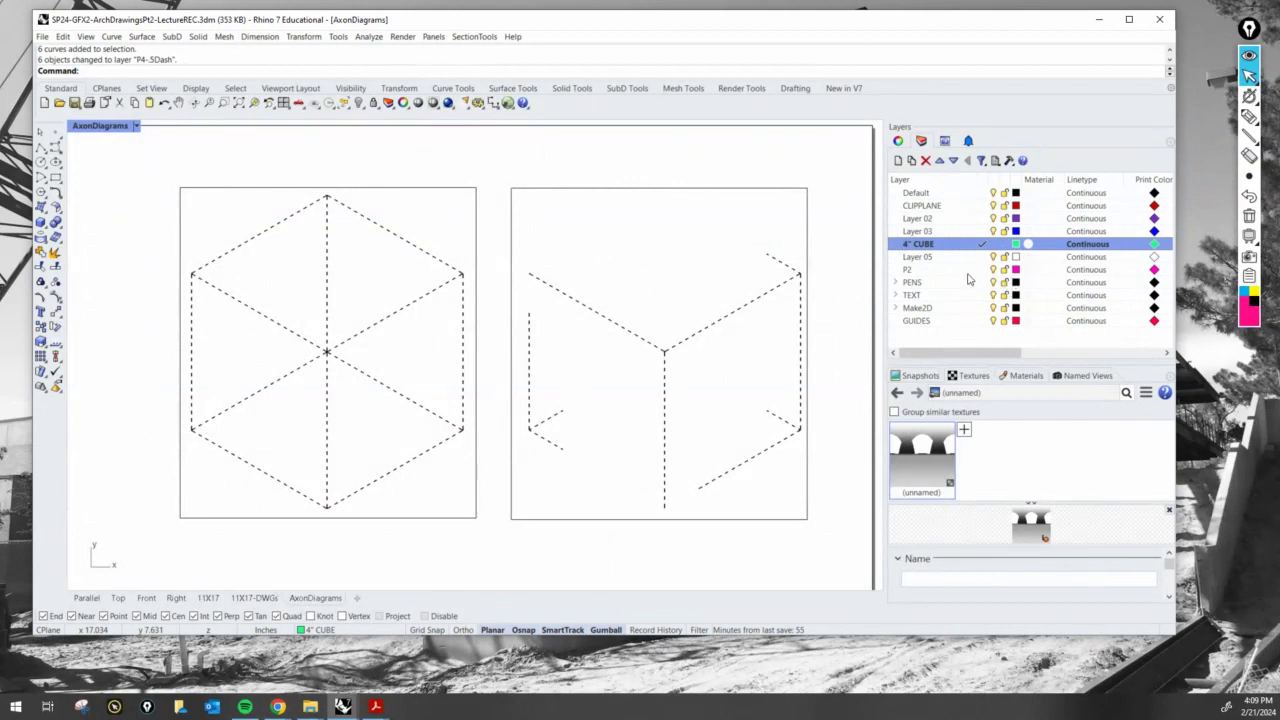
click(1006, 271)
click(895, 308)
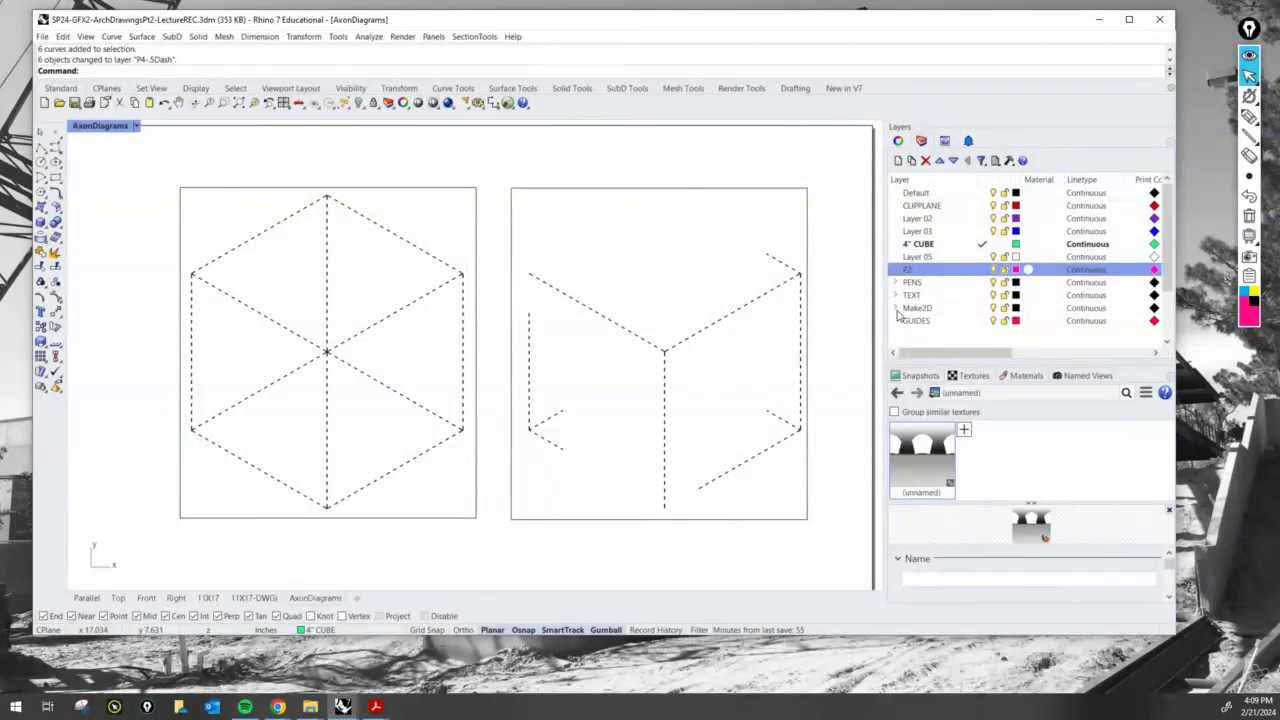
click(917, 310)
scroll(990, 325, down, 1)
click(994, 308)
click(940, 308)
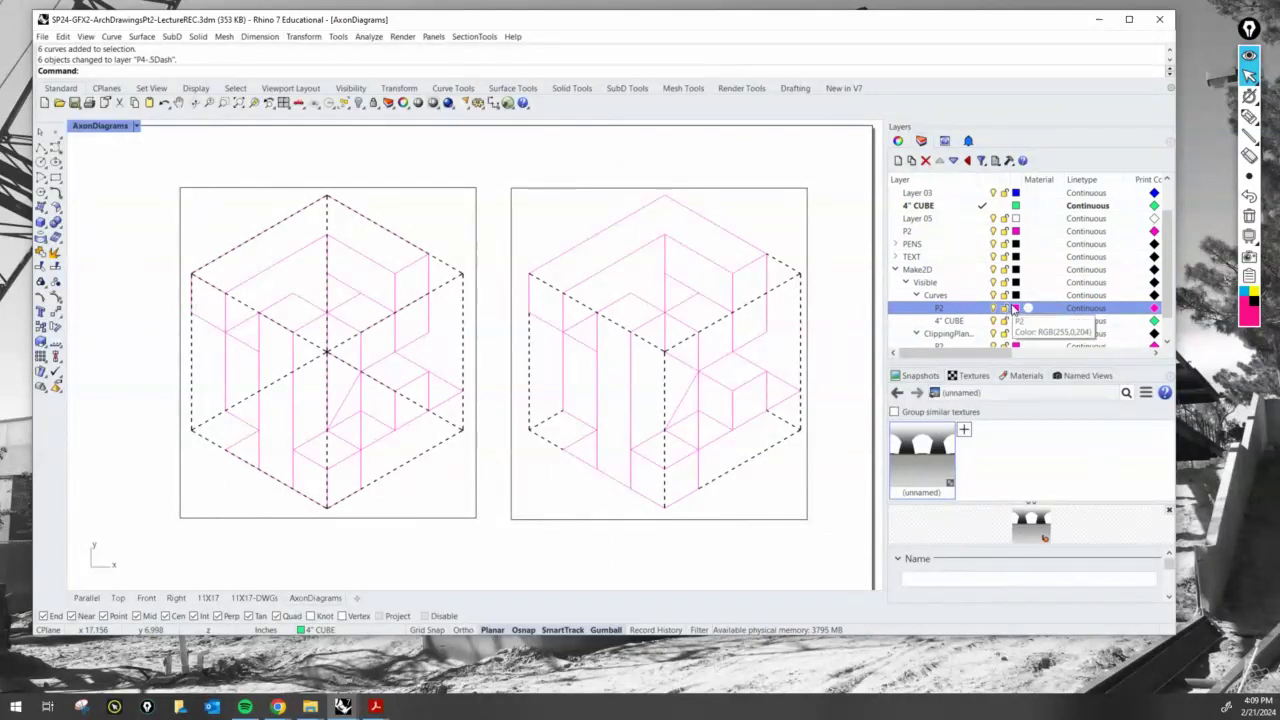
scroll(988, 312, down, 1)
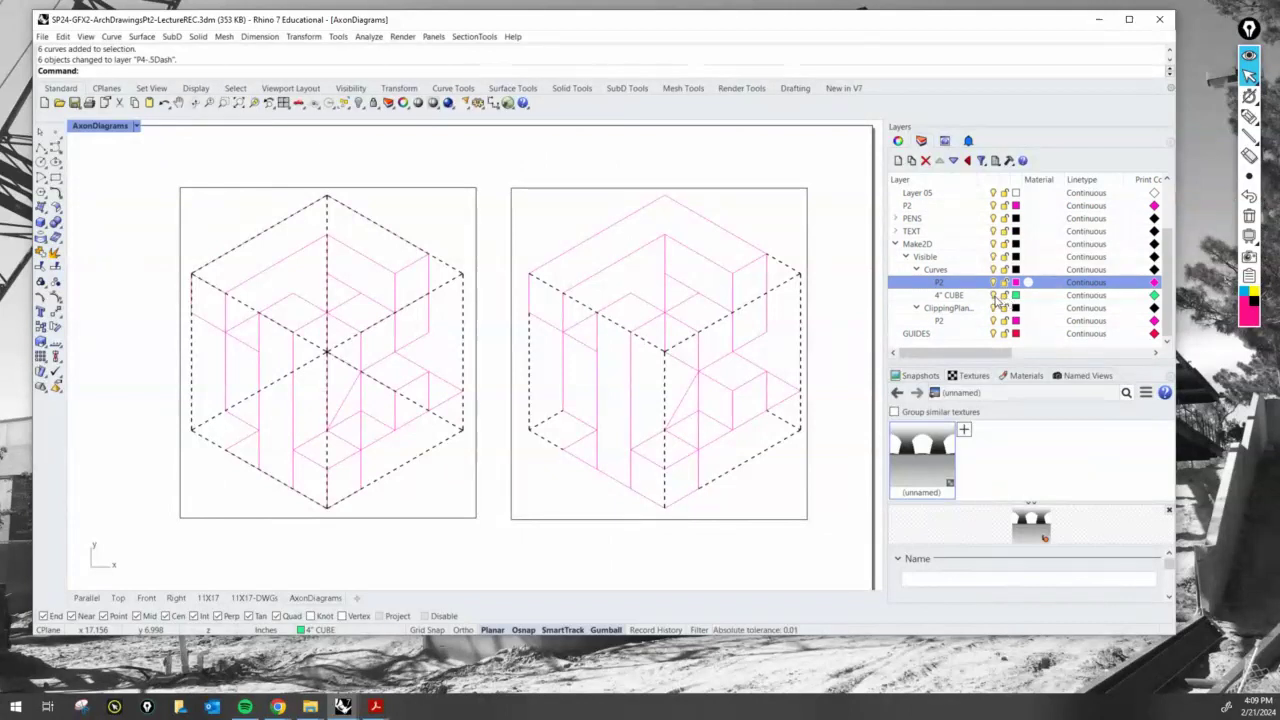
click(997, 296)
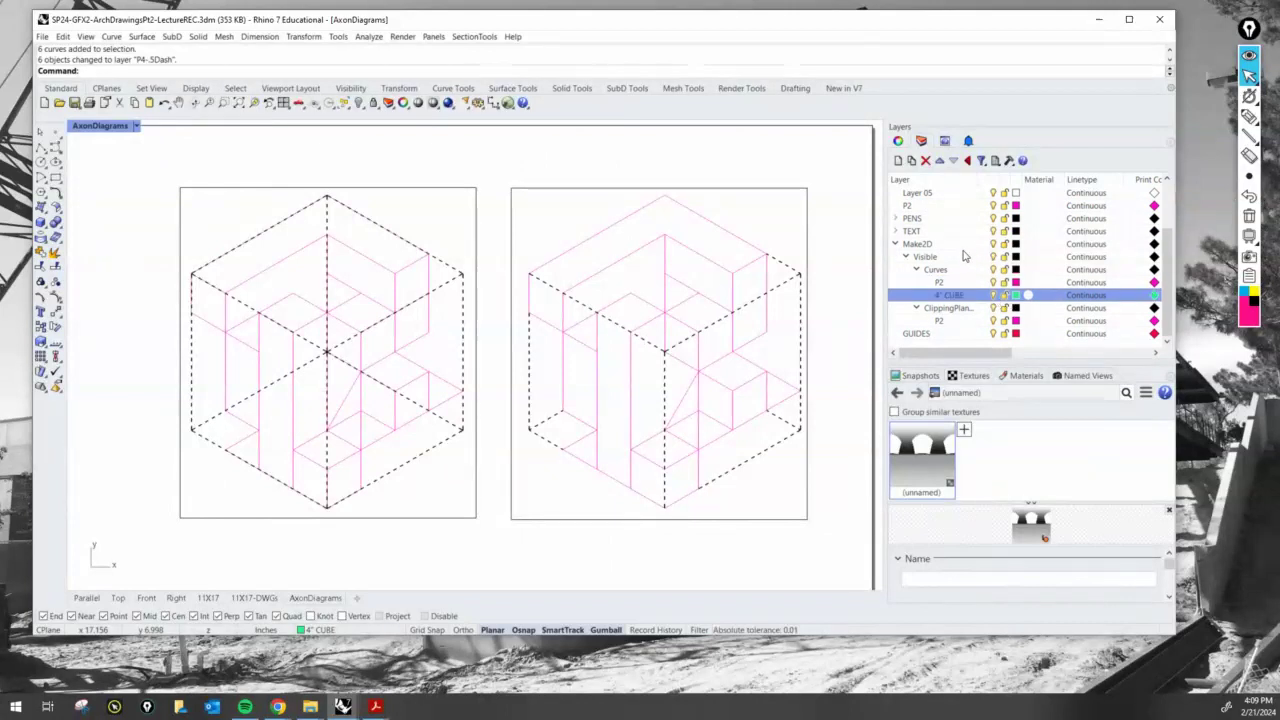
- Expand the PENS group and lock the P4-.5Dash layer
scroll(963, 257, up, 1)
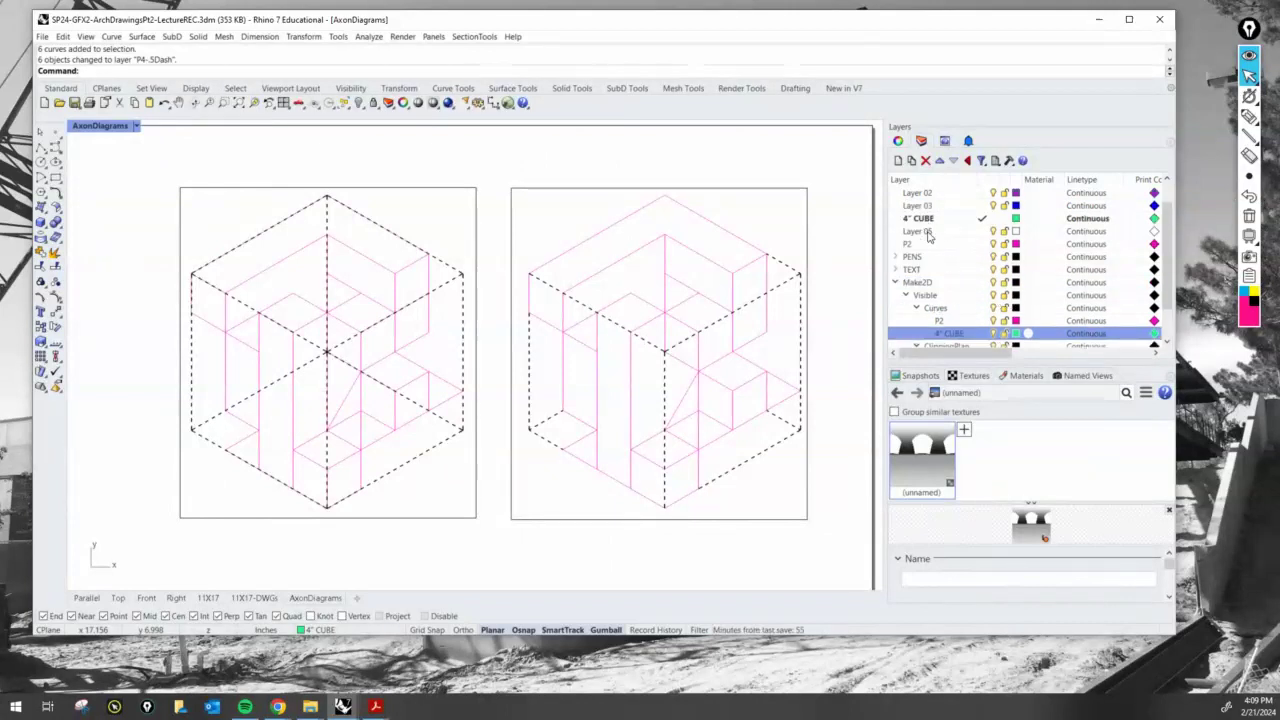
click(900, 258)
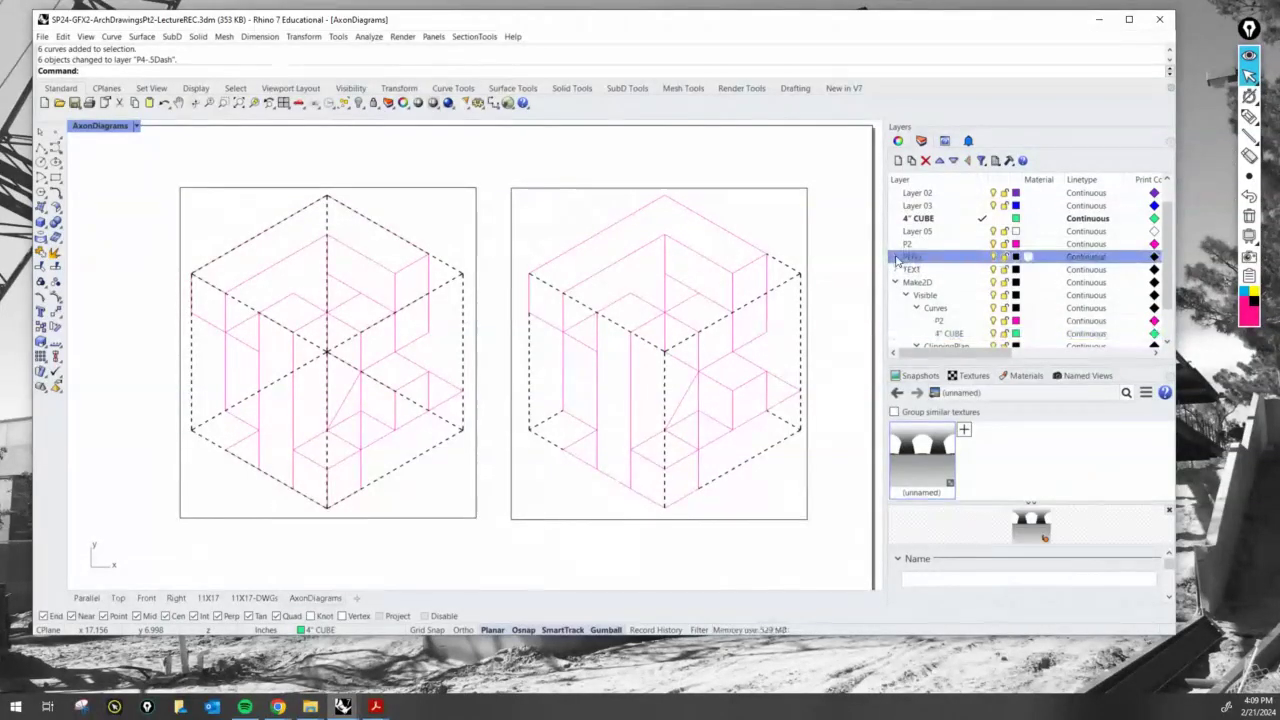
click(895, 257)
click(990, 257)
click(997, 257)
click(997, 257)
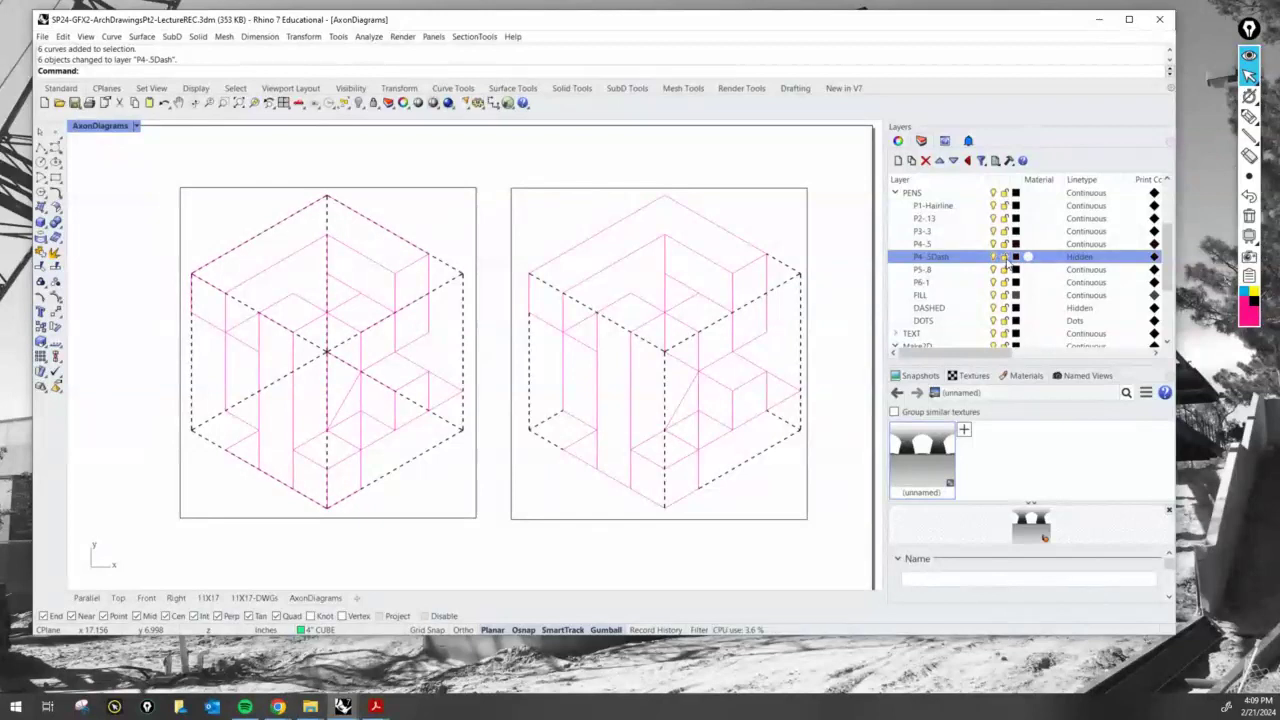
- Select all pink P2 curves inside the right detail and copy them to the P4-.5 layer
mouse_move(791, 514)
mouse_down()
mouse_move(529, 243)
mouse_move(530, 217)
mouse_up()
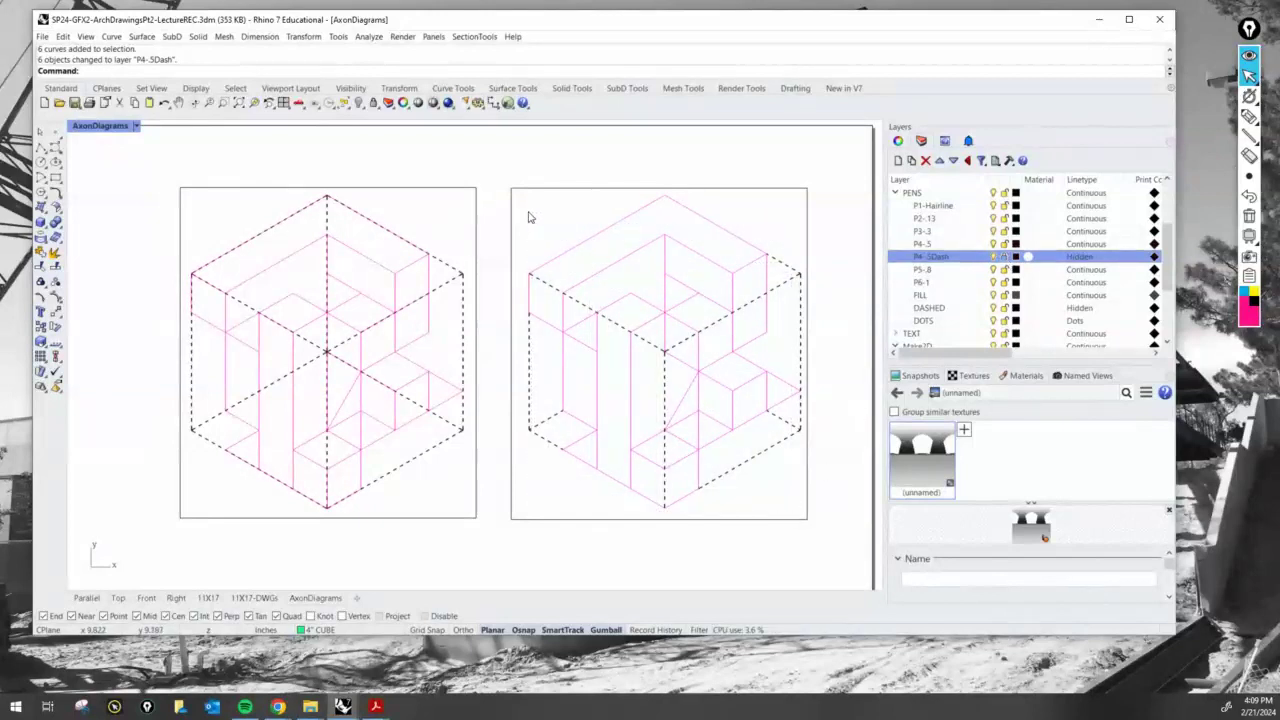
double_click(778, 496)
drag(788, 502, 519, 202)
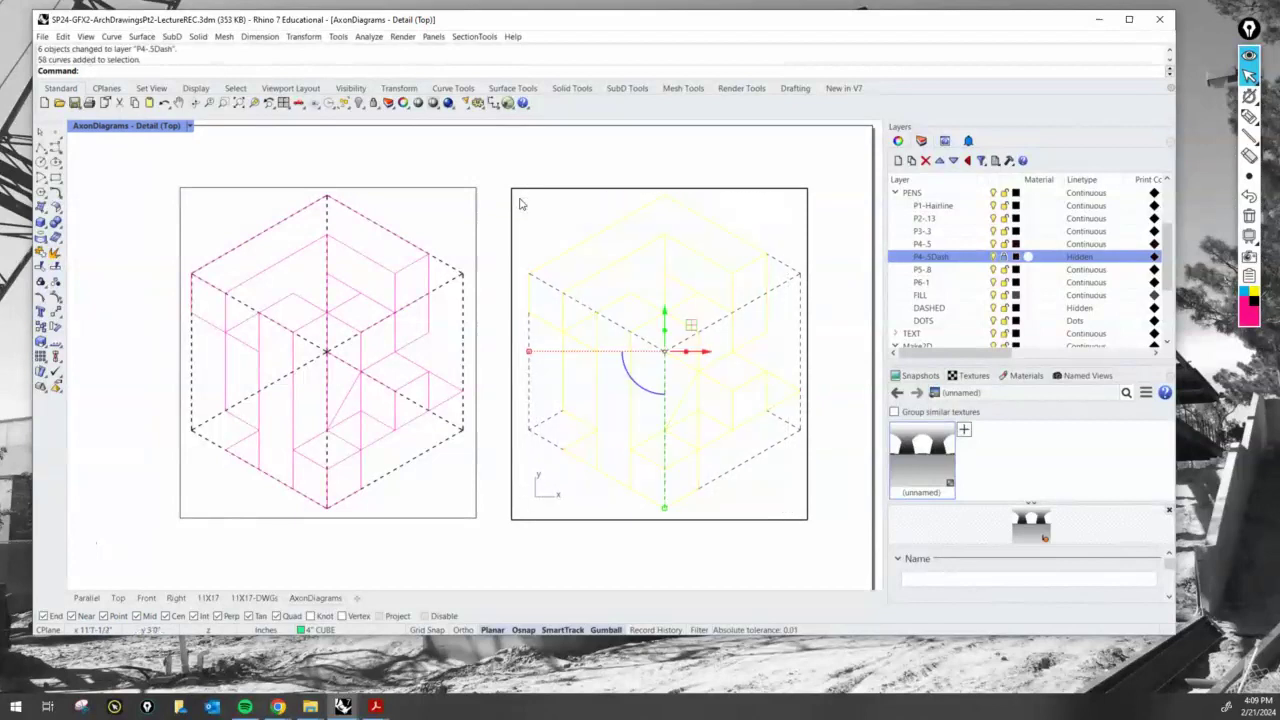
click(952, 245)
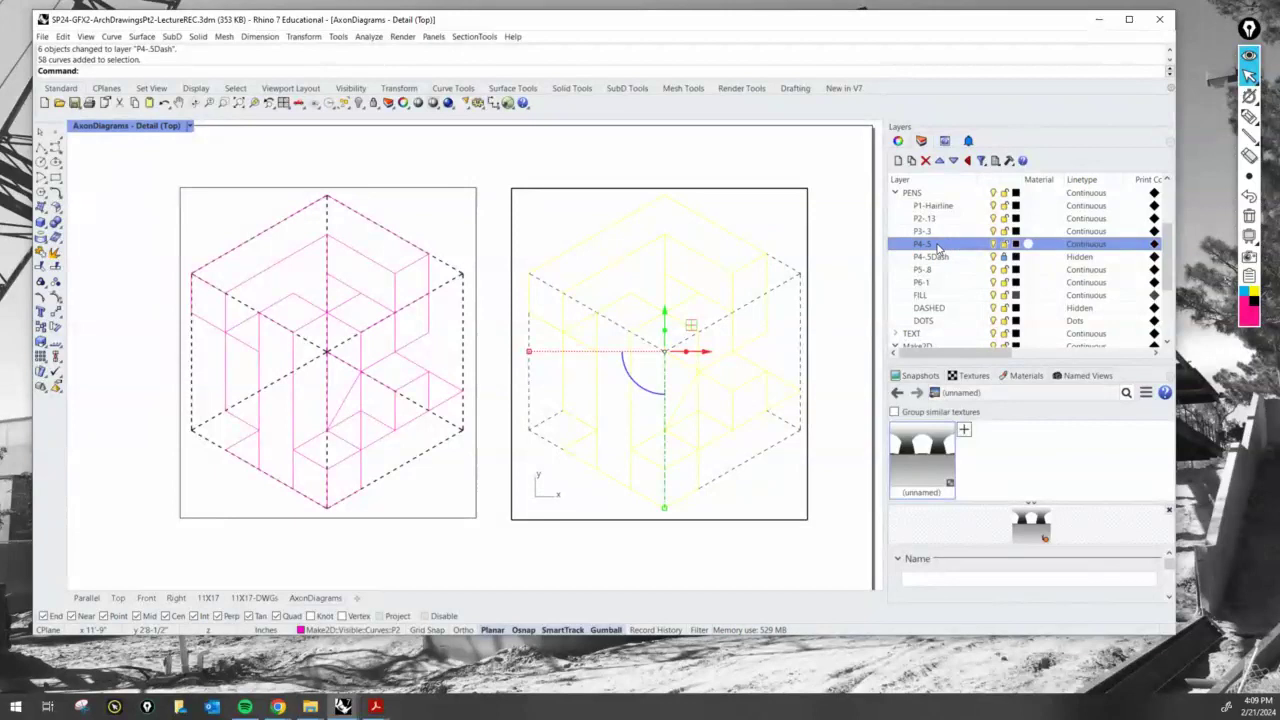
right_click(938, 248)
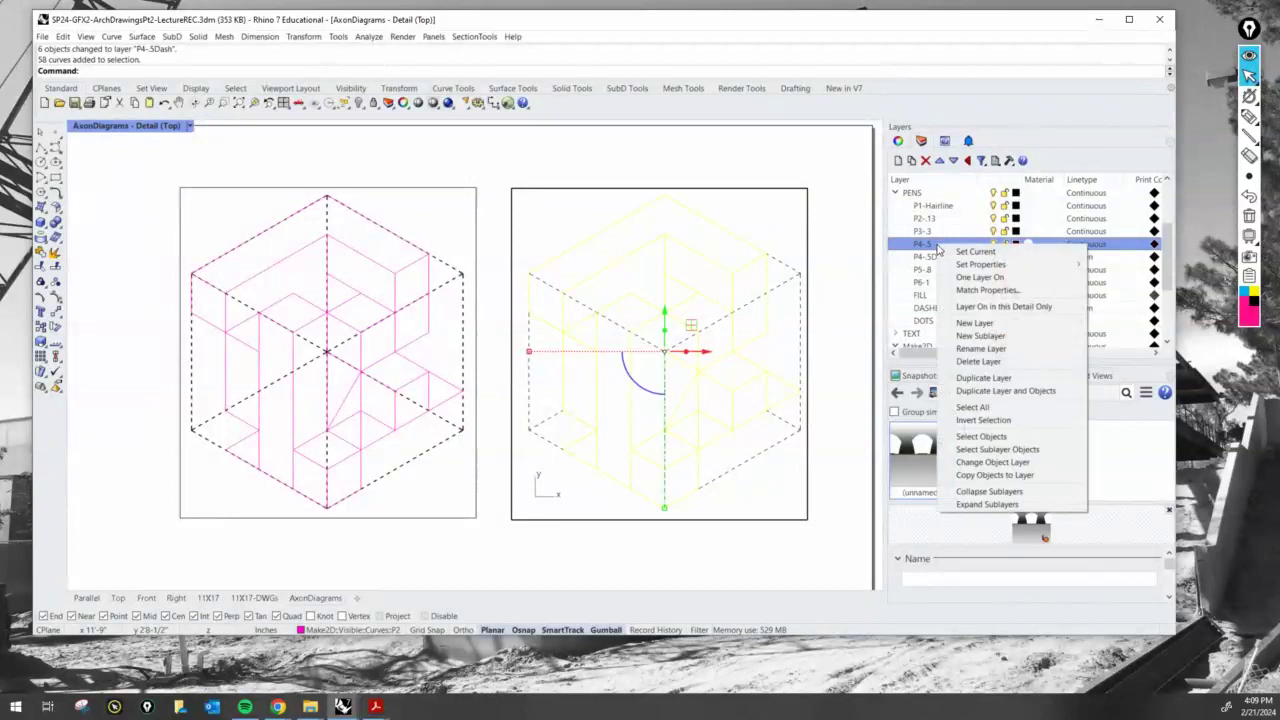
click(1019, 477)
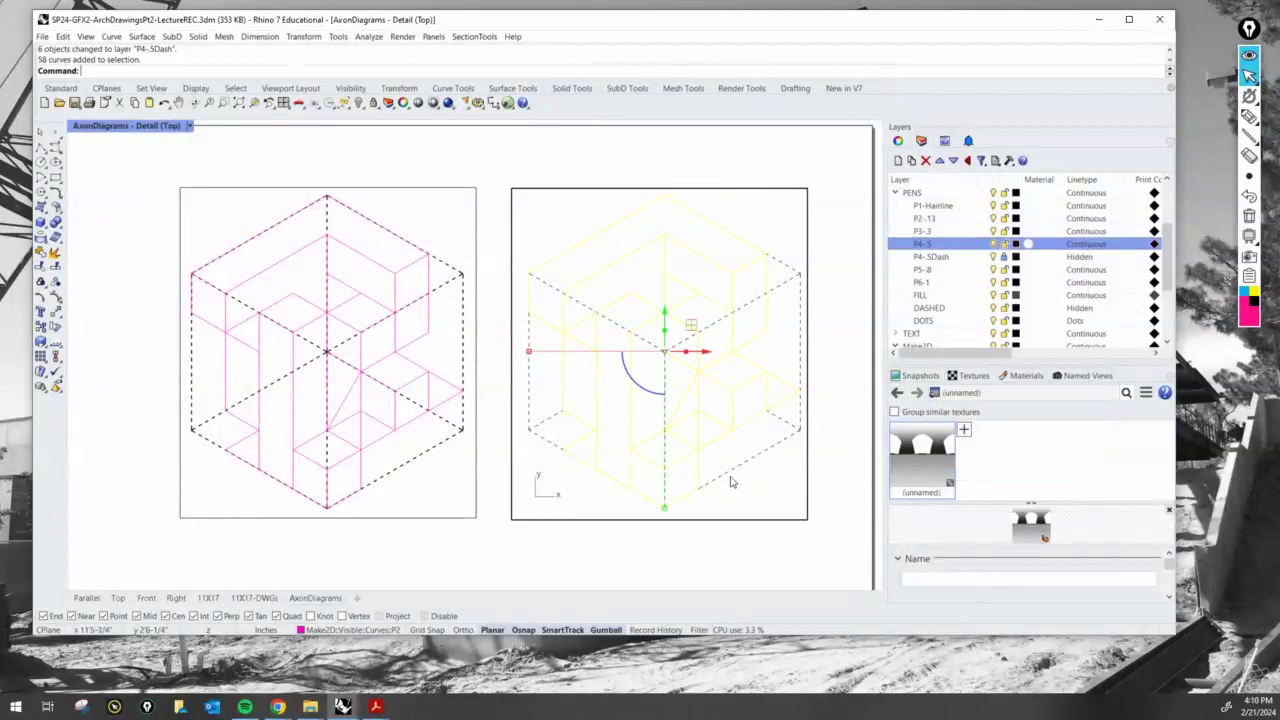
click(760, 490)
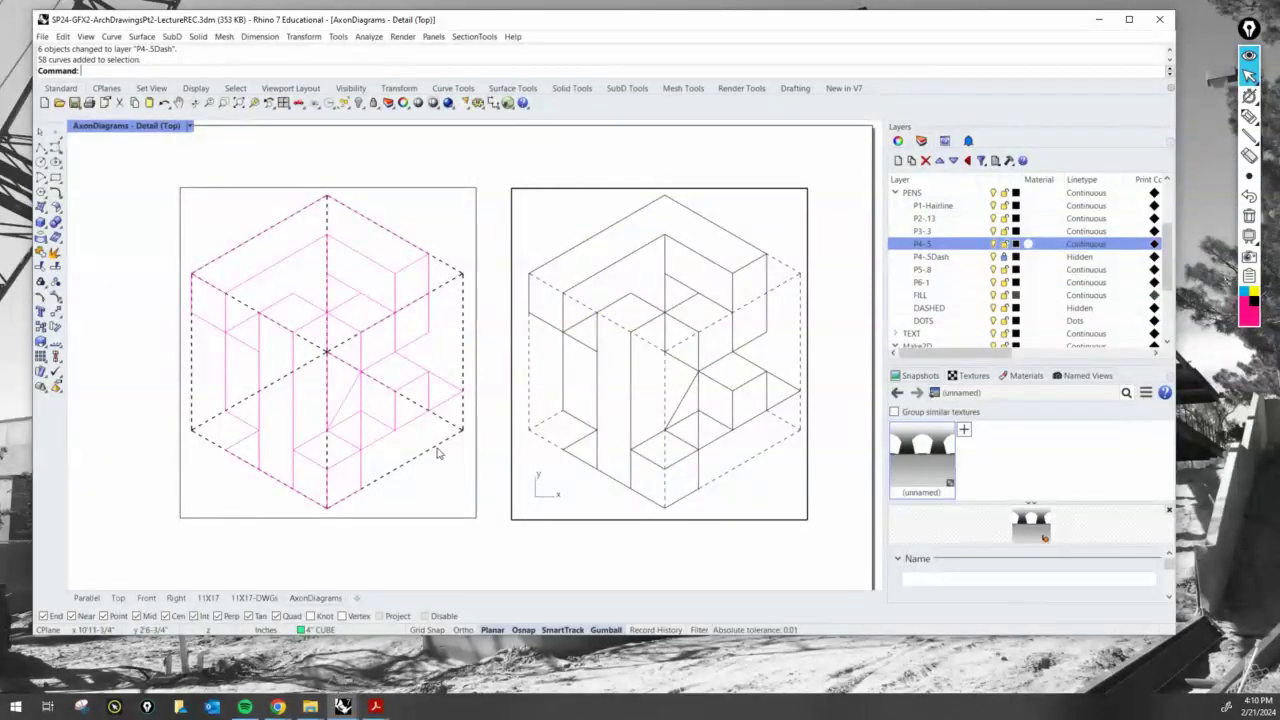
- Select all pink P2 curves inside the left detail, move them to the P4-.5 layer, and return to the layout page
double_click(437, 455)
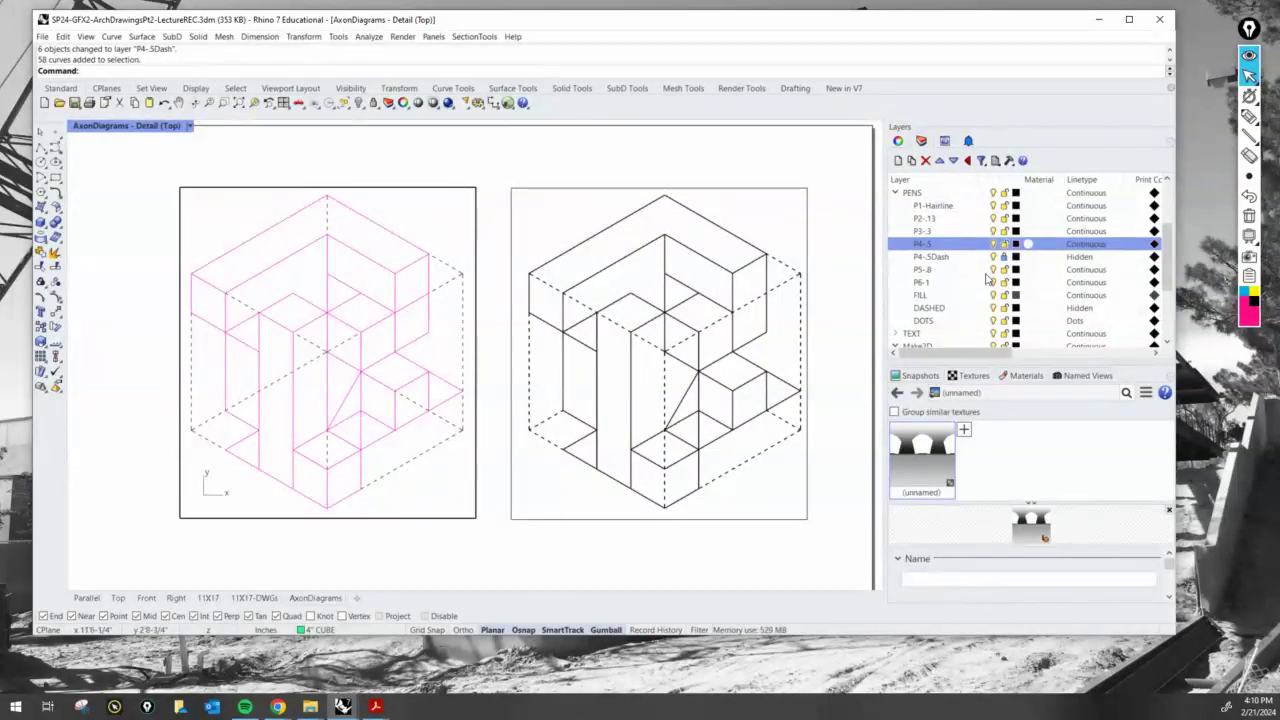
drag(450, 492, 197, 214)
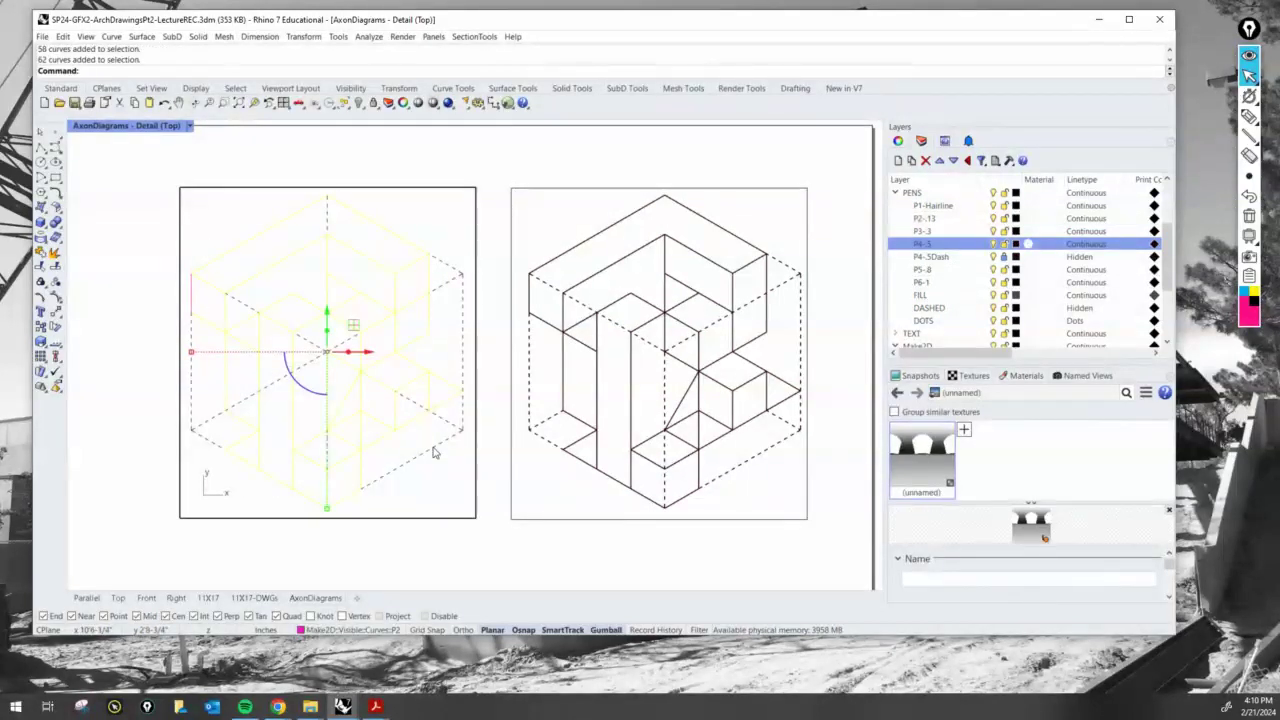
drag(470, 507, 186, 220)
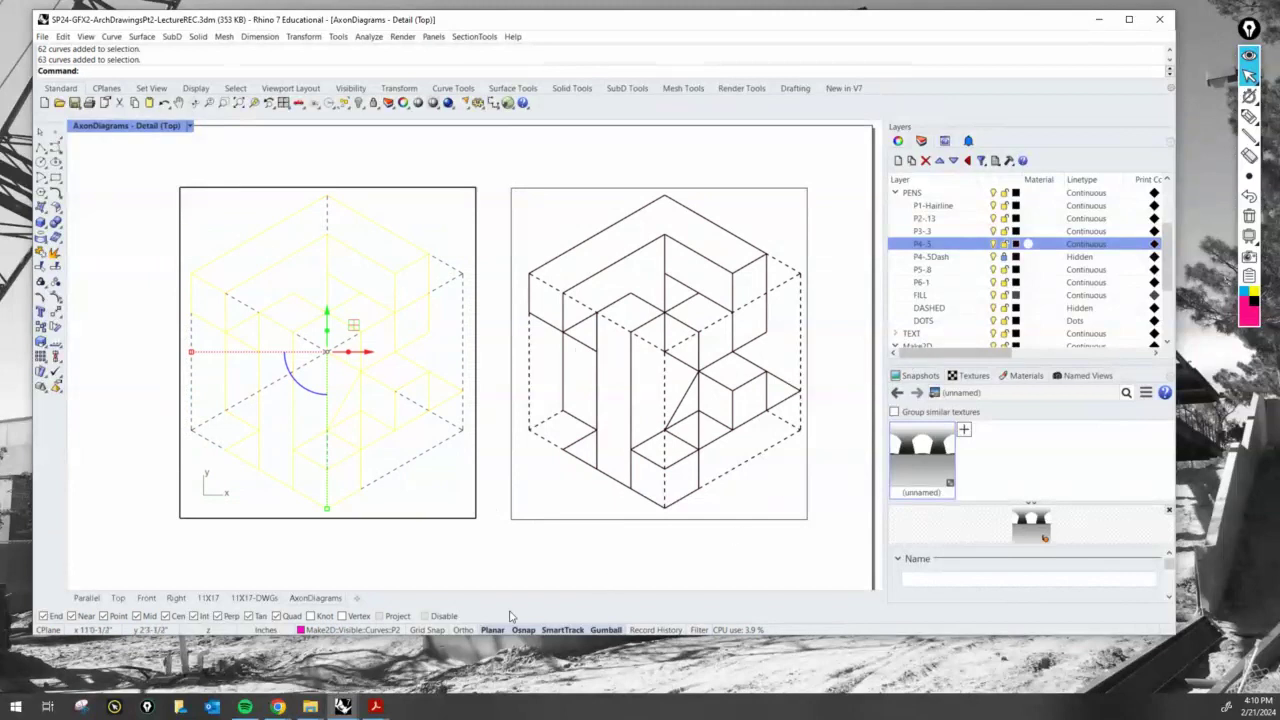
right_click(937, 250)
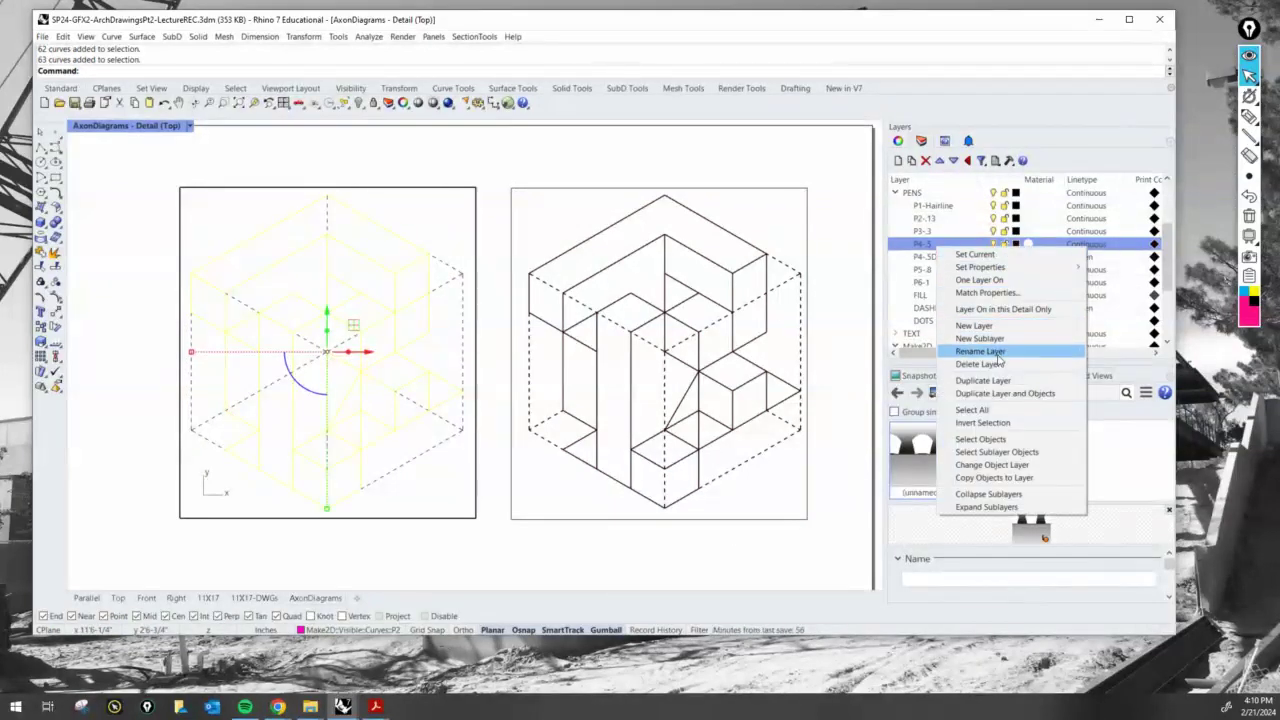
click(1000, 465)
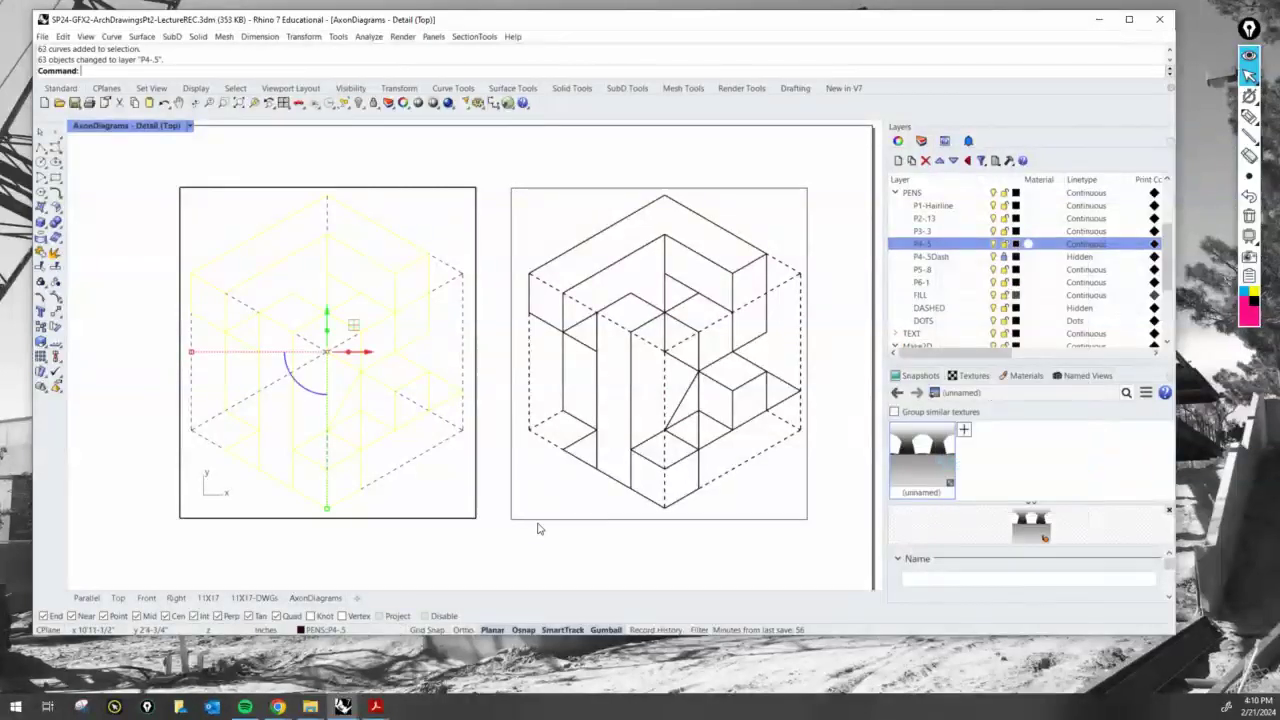
double_click(537, 528)
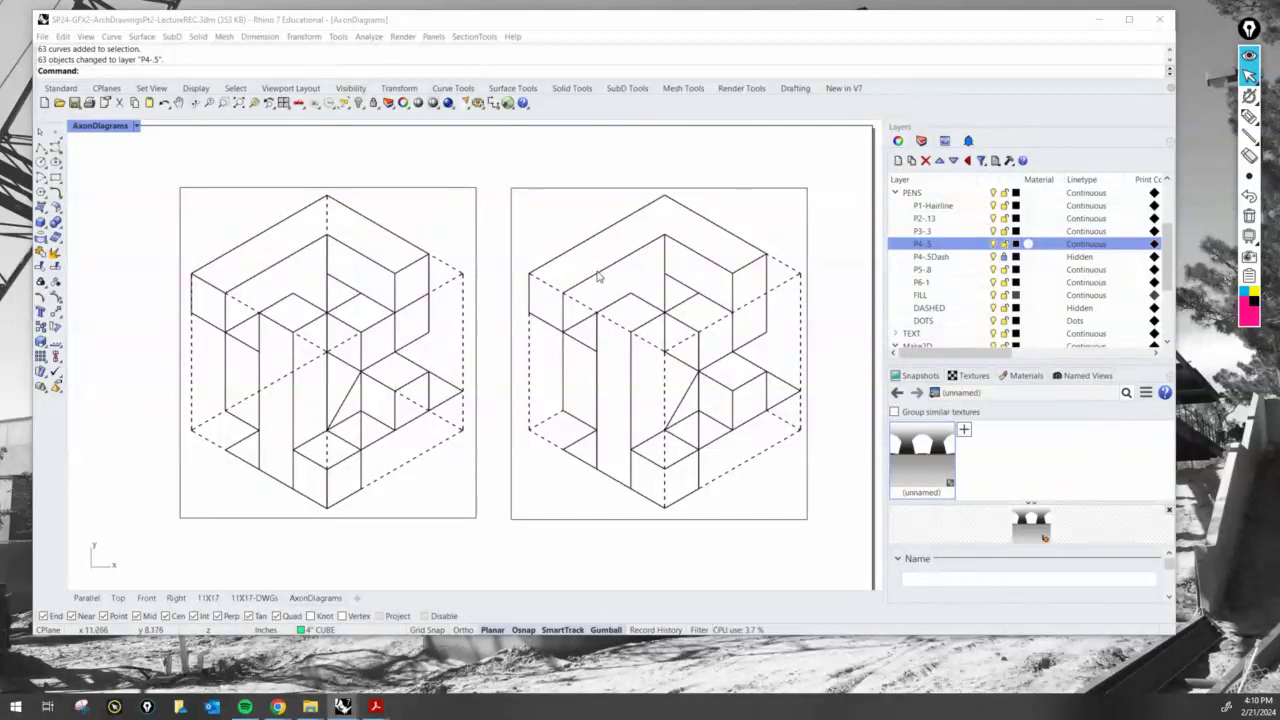
- Circle the two places in the left drawing where dashed lines cross solid faces, using the pink screen pen
scroll(706, 371, up, 2)
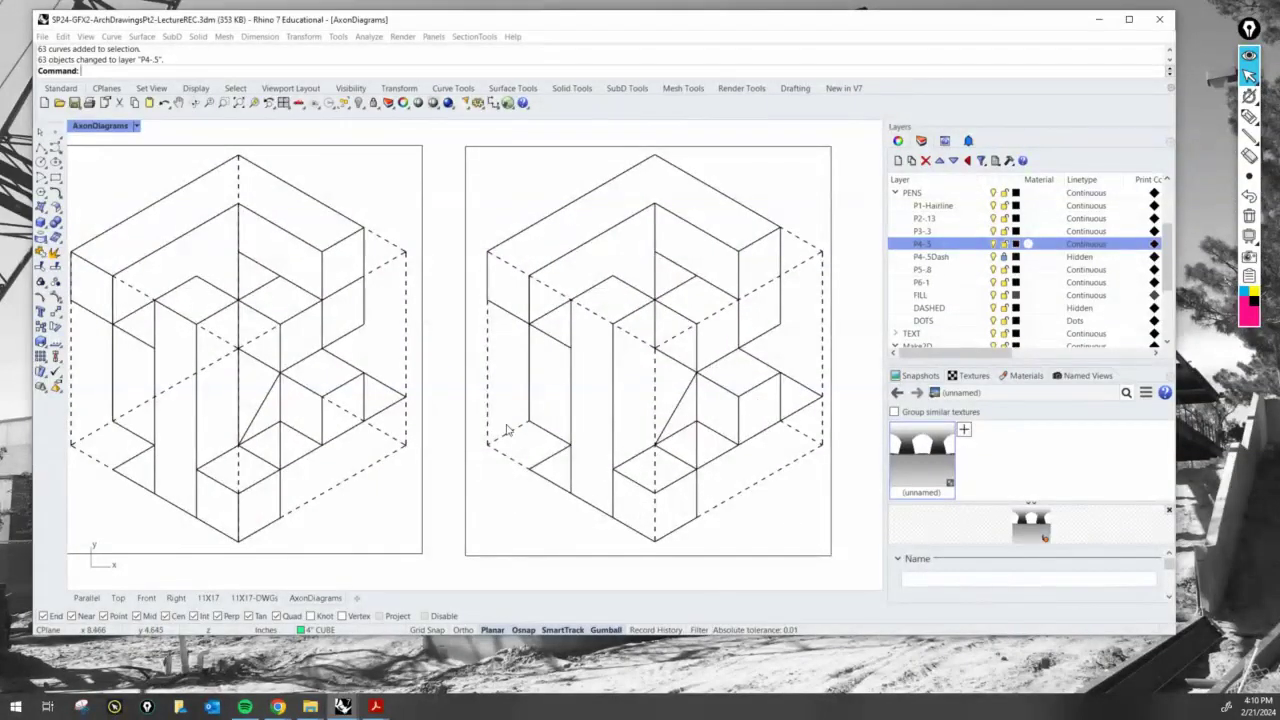
right_drag(409, 458, 538, 424)
scroll(537, 424, down, 2)
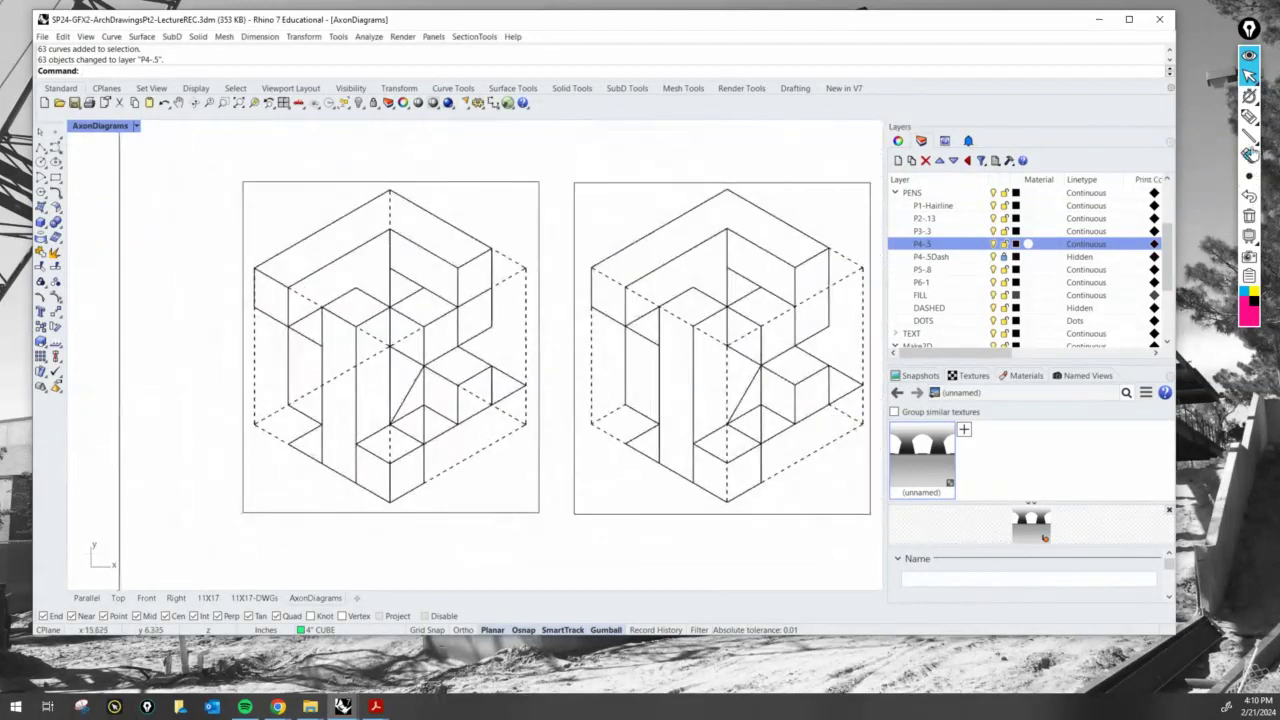
click(1249, 116)
mouse_move(354, 366)
mouse_down()
mouse_move(338, 364)
mouse_move(350, 380)
mouse_move(360, 368)
mouse_up()
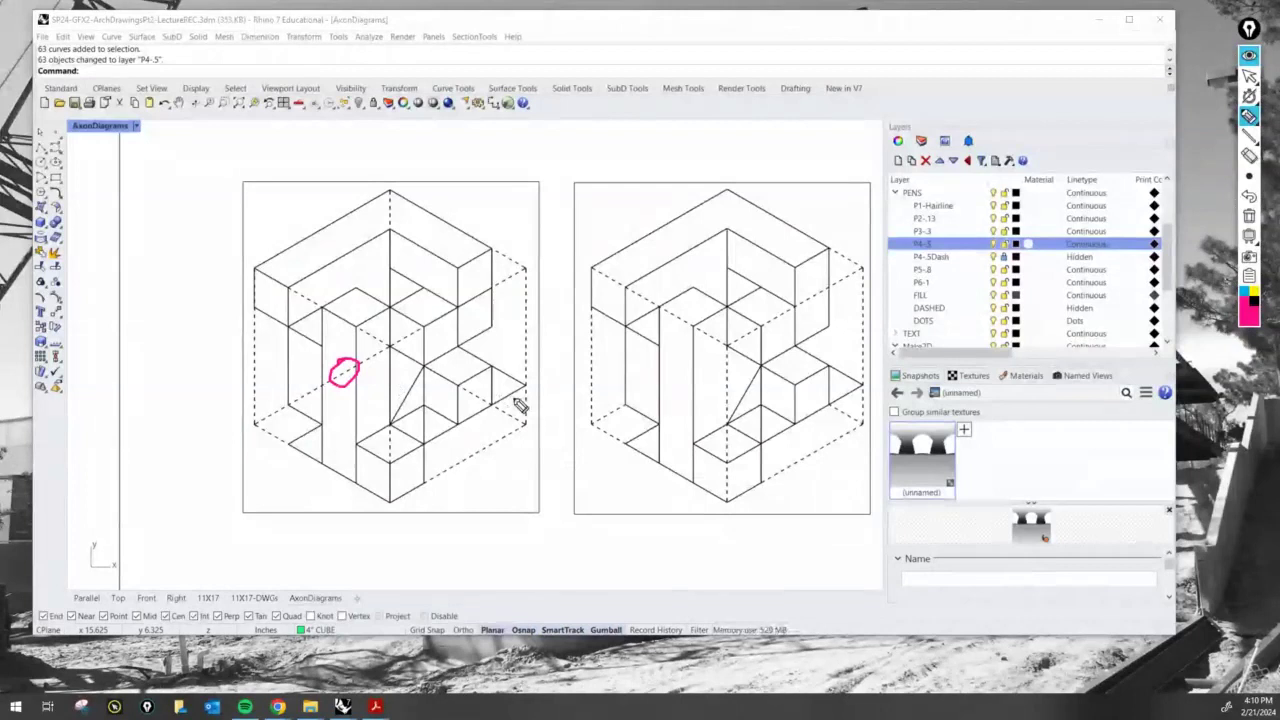
mouse_move(476, 384)
mouse_down()
mouse_move(461, 390)
mouse_move(484, 390)
mouse_up()
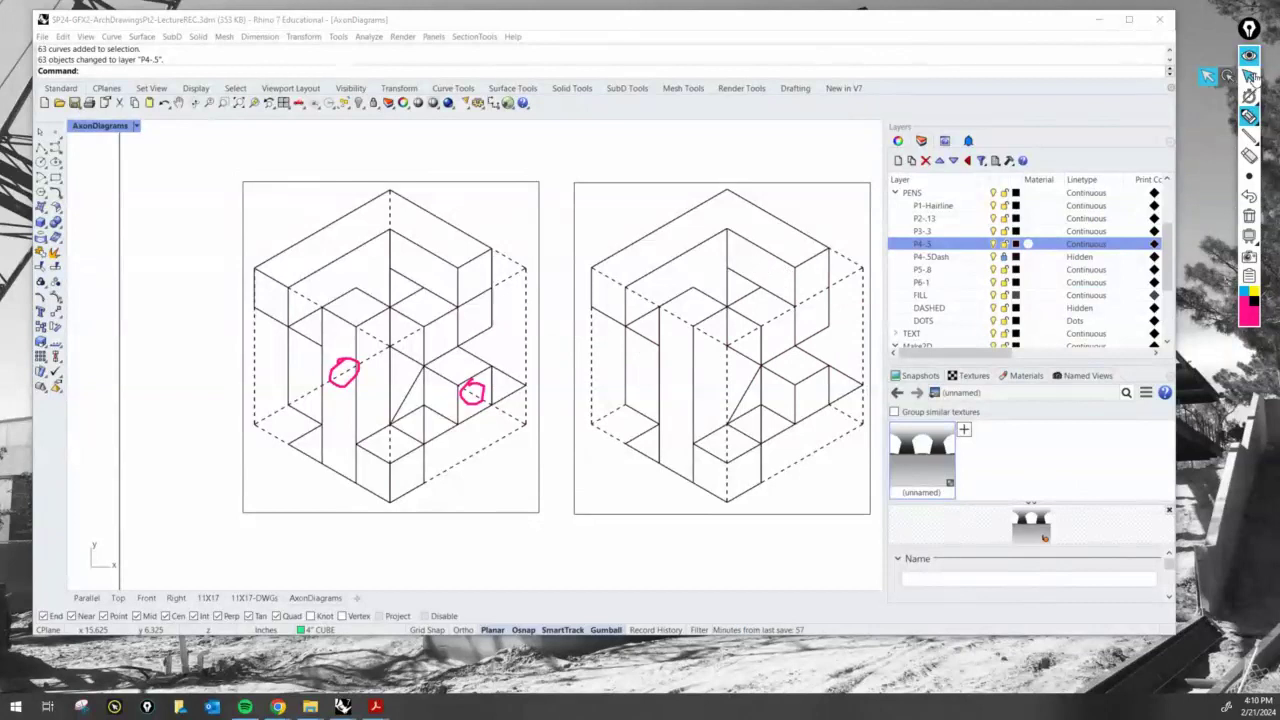
click(1251, 77)
- Clear the pink screen annotations and return to the layout page
click(862, 192)
right_drag(723, 274, 699, 265)
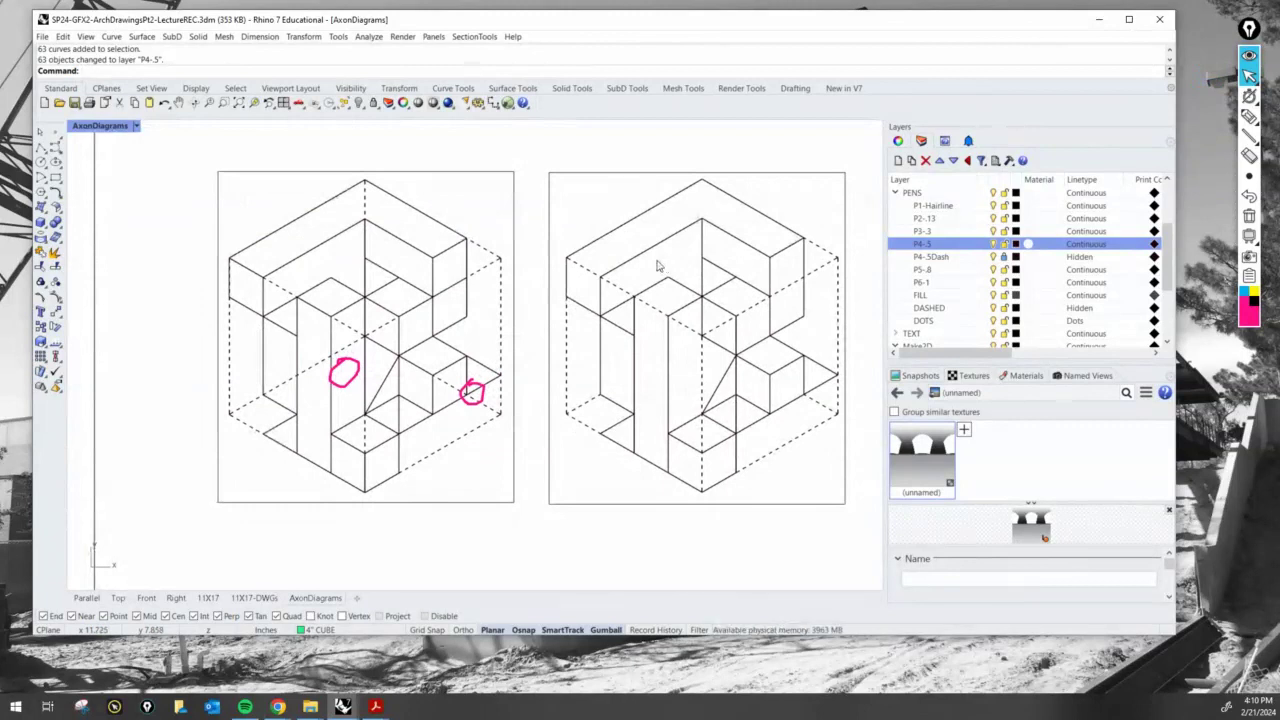
mouse_move(553, 321)
right_down()
mouse_move(535, 345)
mouse_move(533, 333)
right_up()
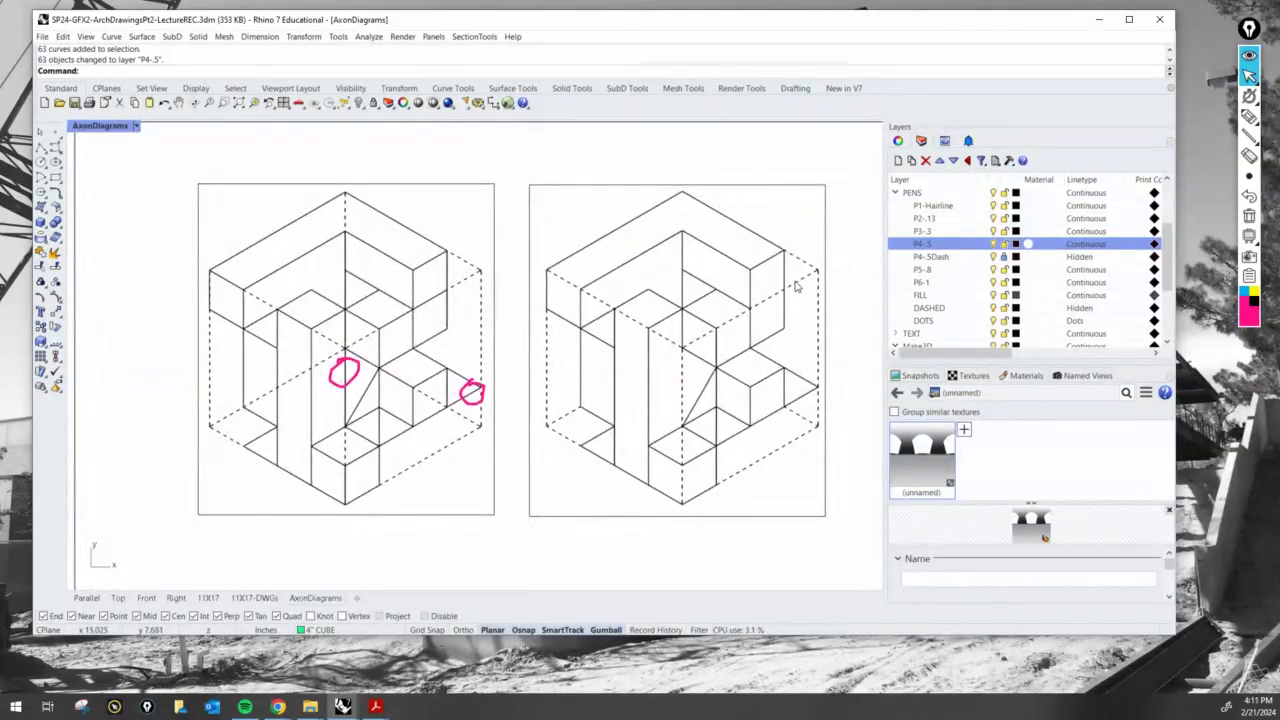
double_click(785, 293)
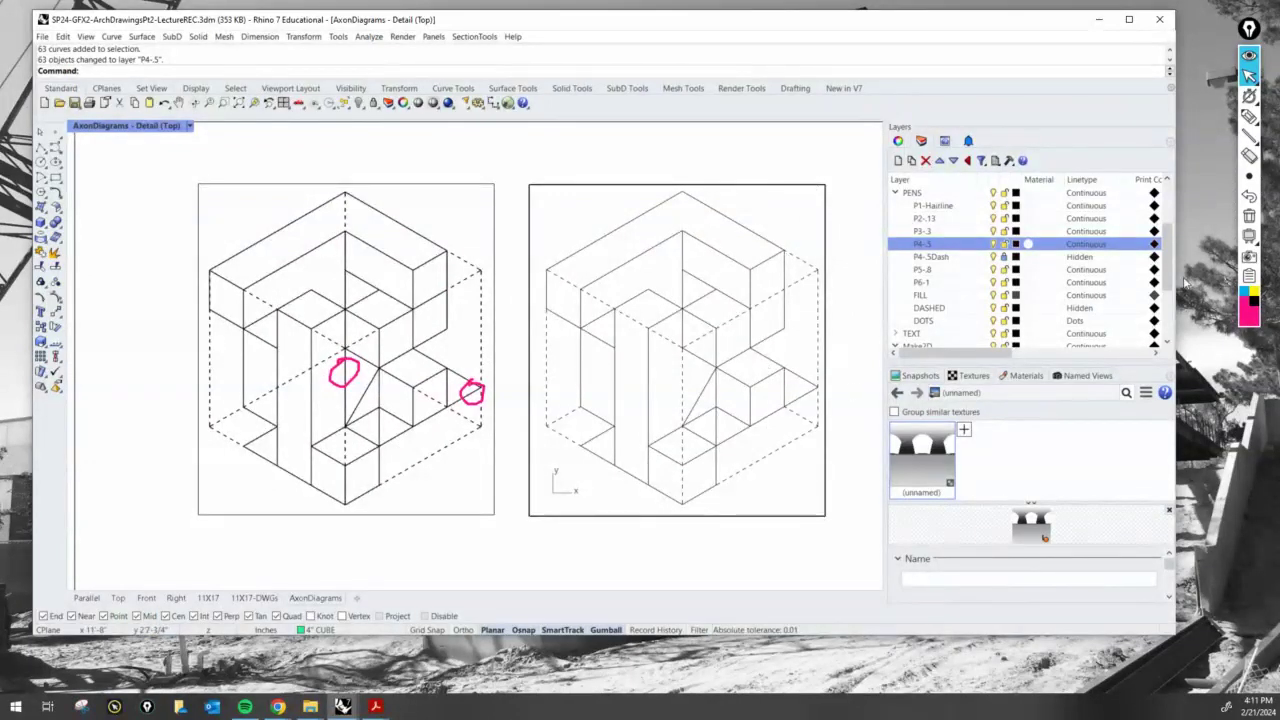
click(1249, 214)
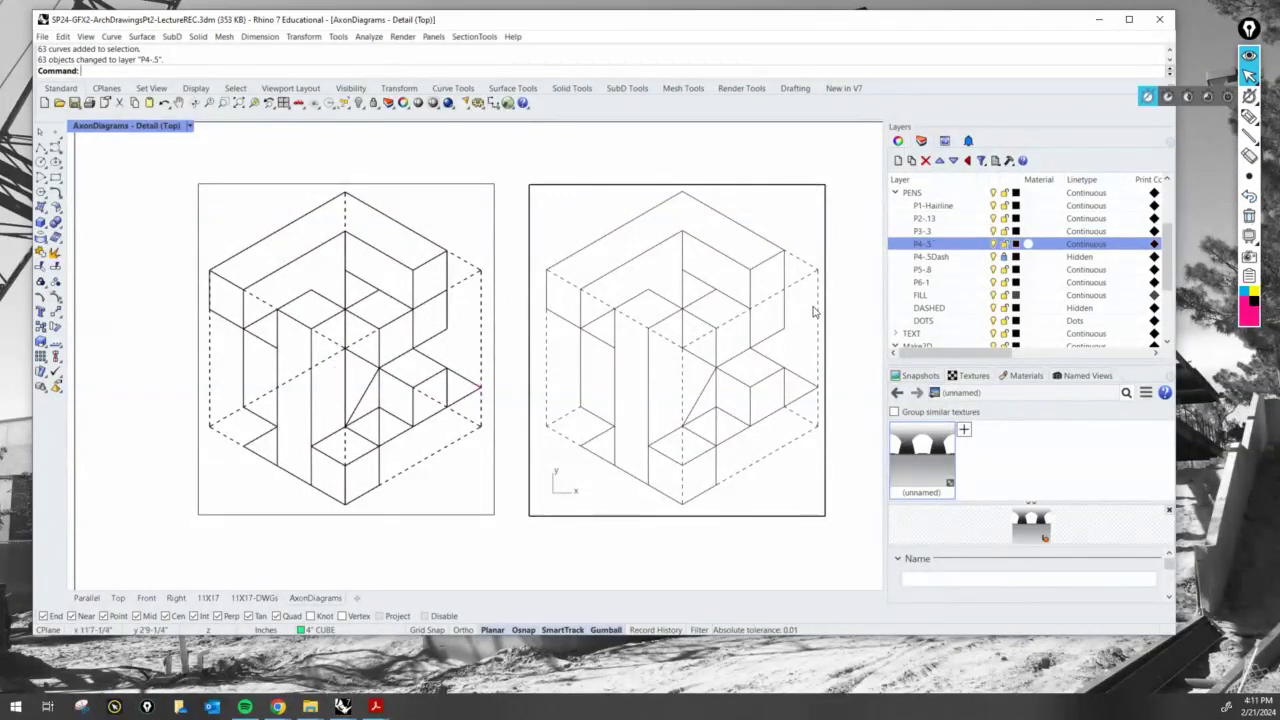
double_click(842, 233)
- Duplicate the P5-.8 layer in the PENS group and name the copy P5-.8Dash
scroll(814, 286, up, 5)
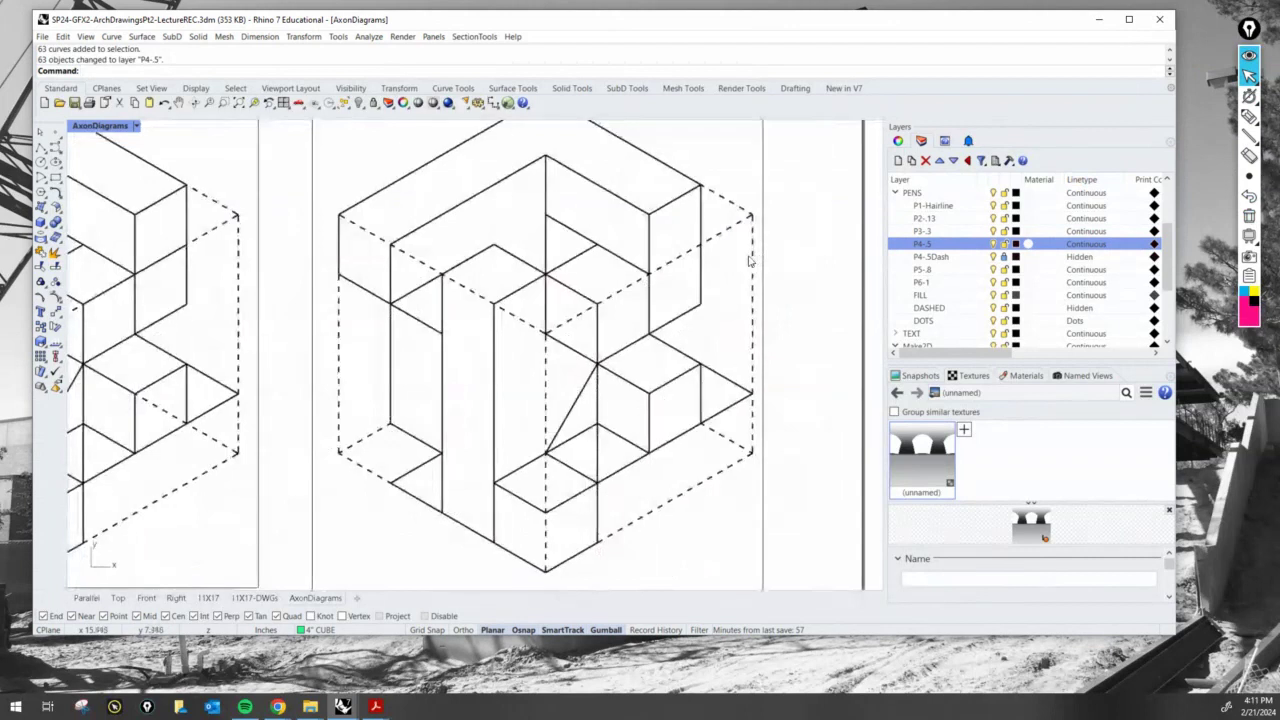
scroll(700, 290, down, 4)
right_drag(708, 304, 686, 317)
scroll(683, 316, up, 2)
scroll(660, 321, down, 2)
click(942, 270)
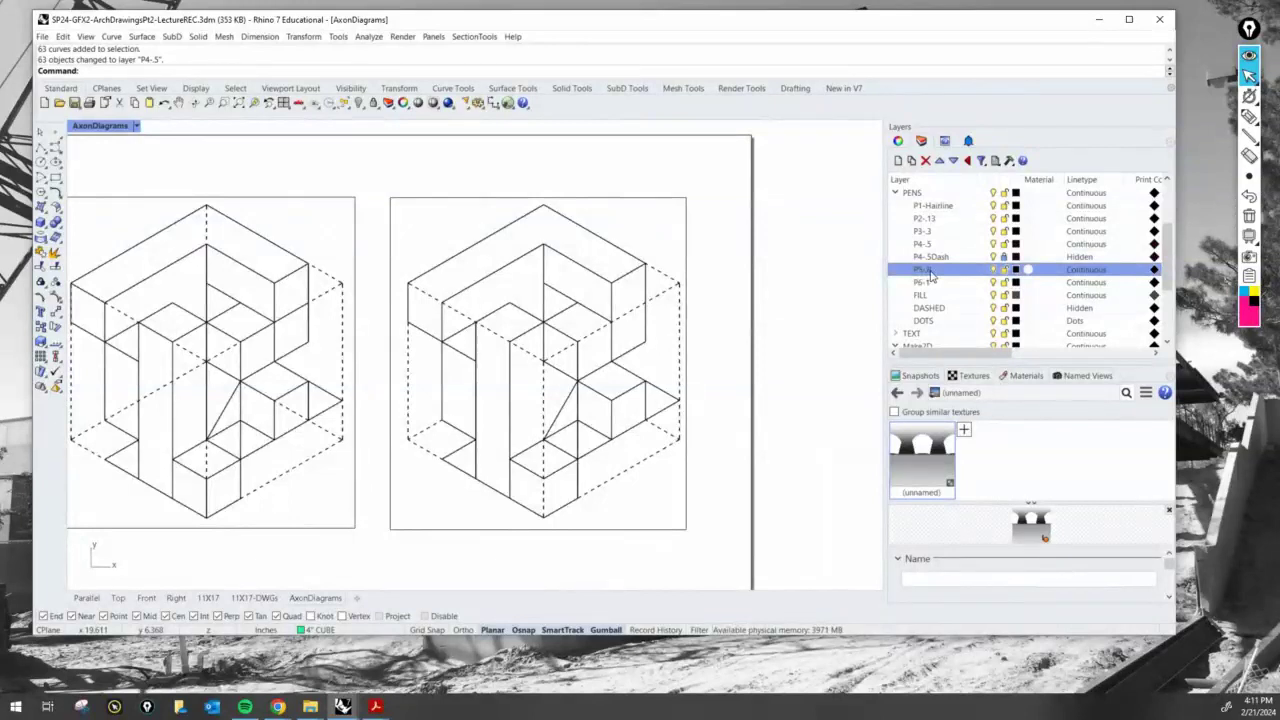
right_click(929, 275)
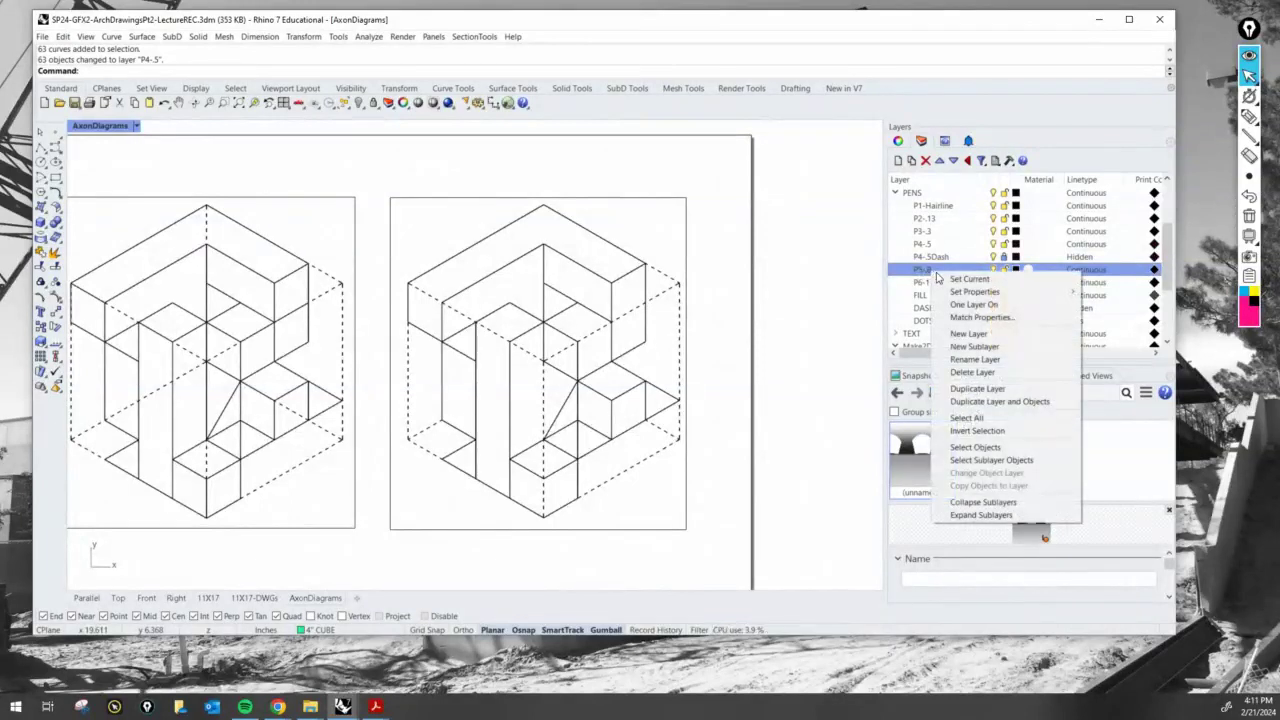
click(976, 388)
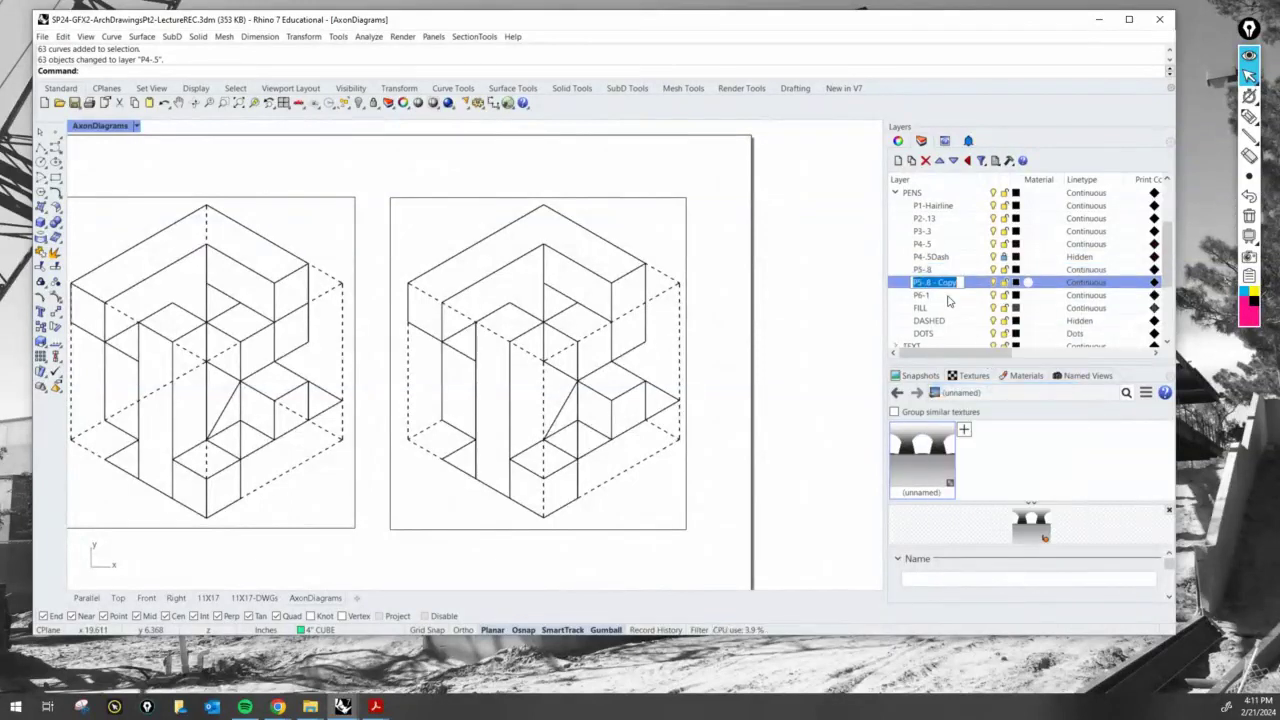
click(960, 284)
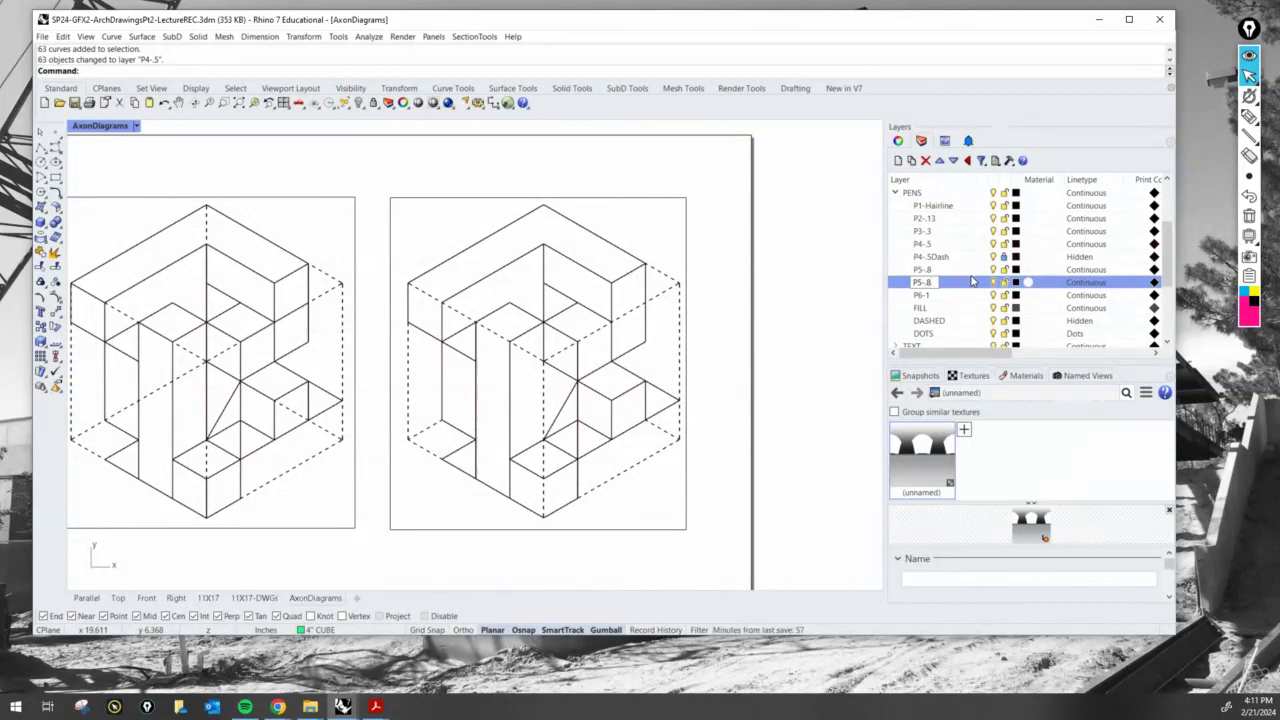
text(Dash)
key(Return)
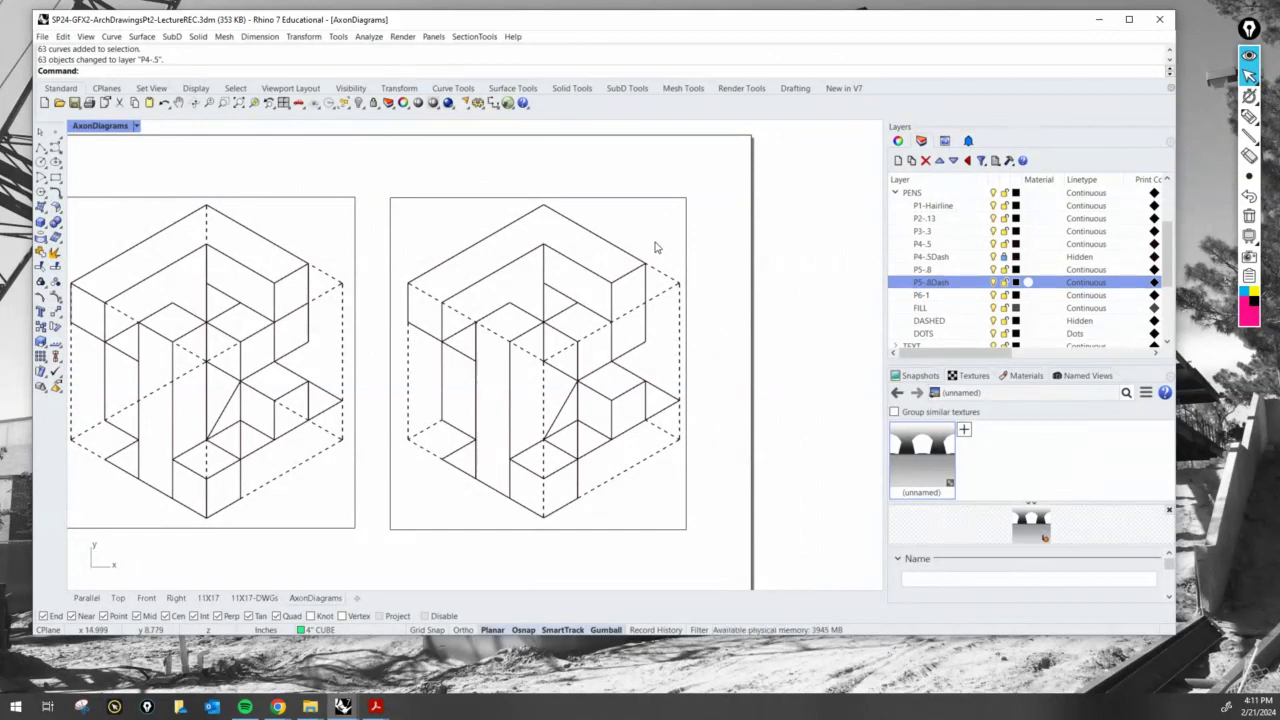
- Review the layer list and toggle the P4-.5Dash layer's visibility to check the dashed cube outlines
scroll(988, 300, down, 1)
scroll(988, 300, down, 2)
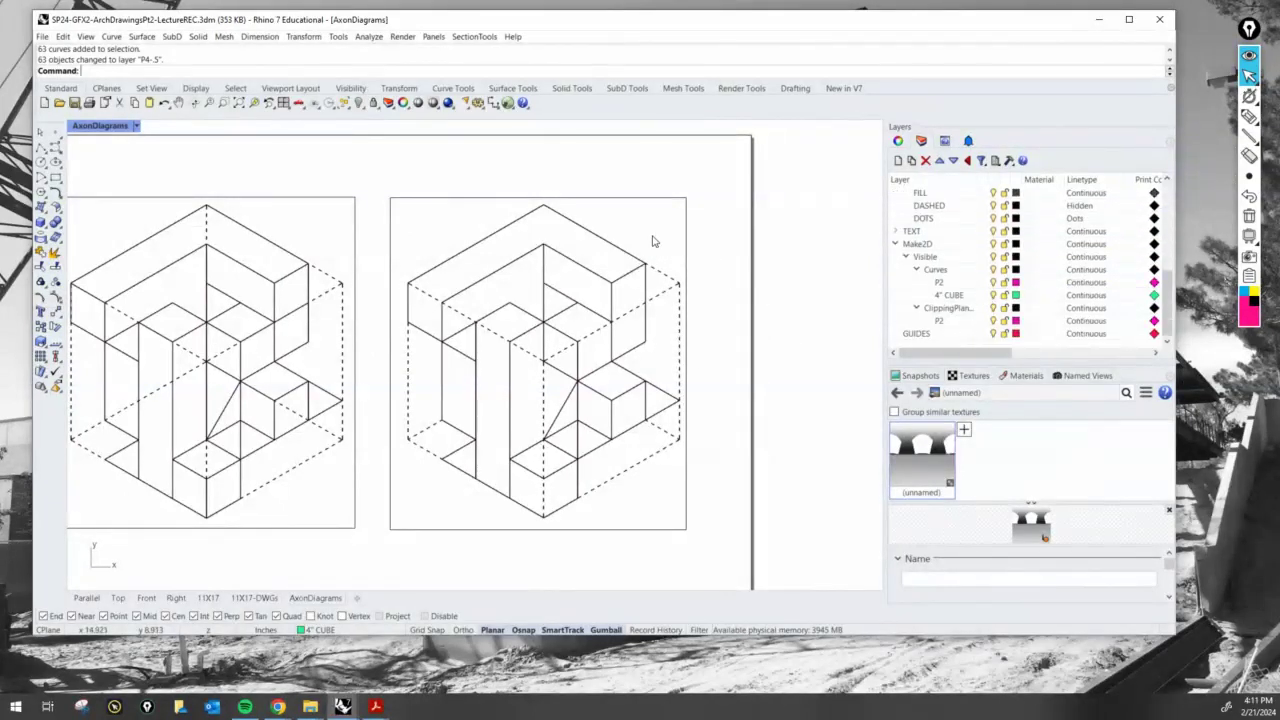
scroll(994, 290, up, 3)
scroll(990, 295, up, 1)
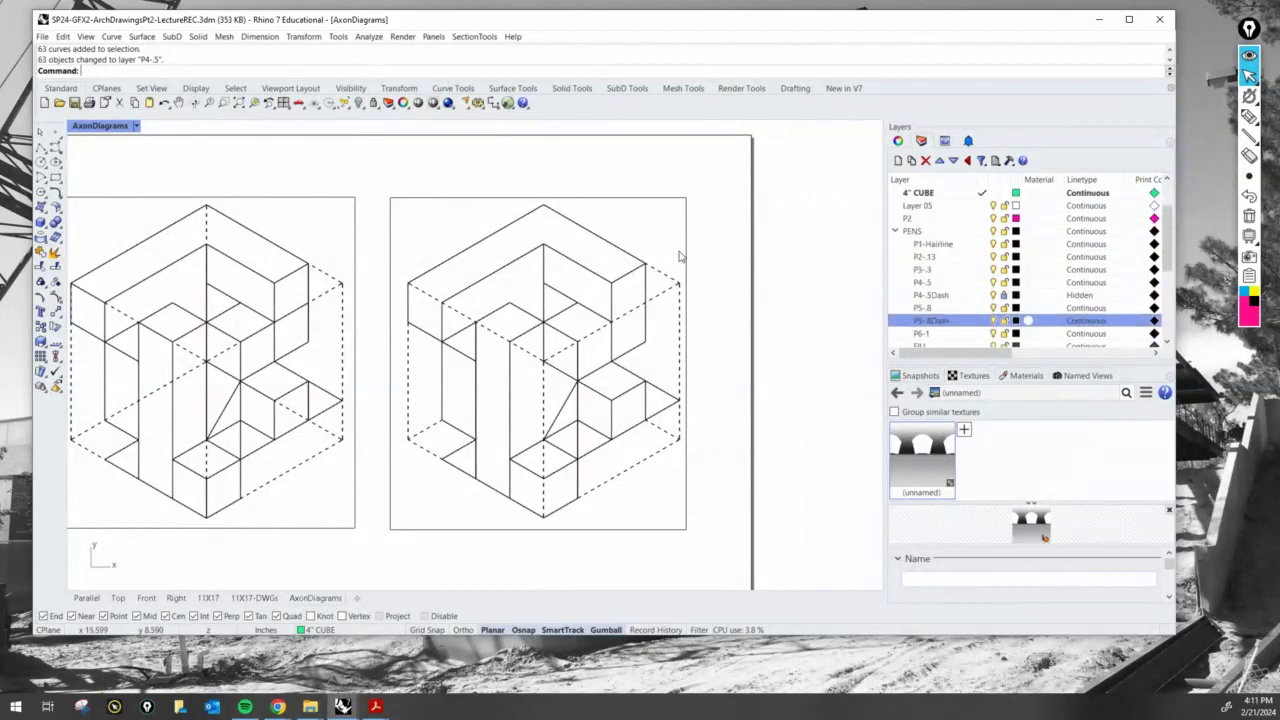
scroll(951, 300, down, 1)
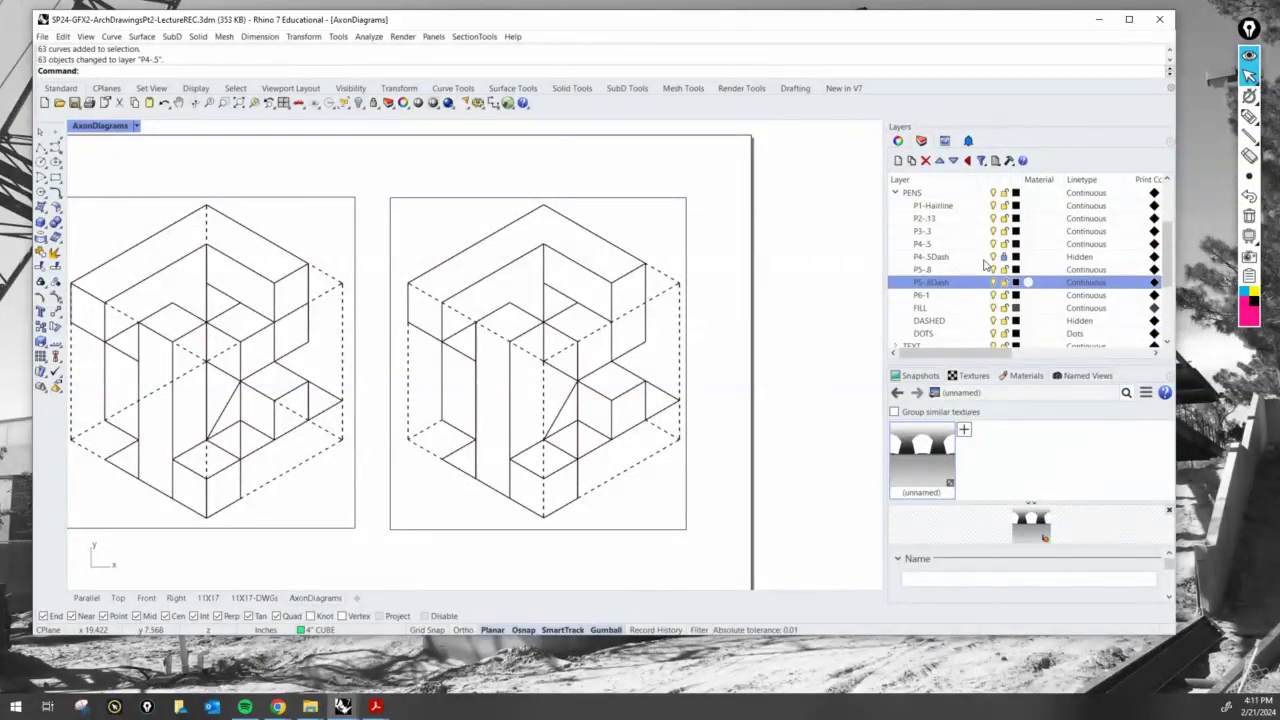
click(993, 257)
click(994, 258)
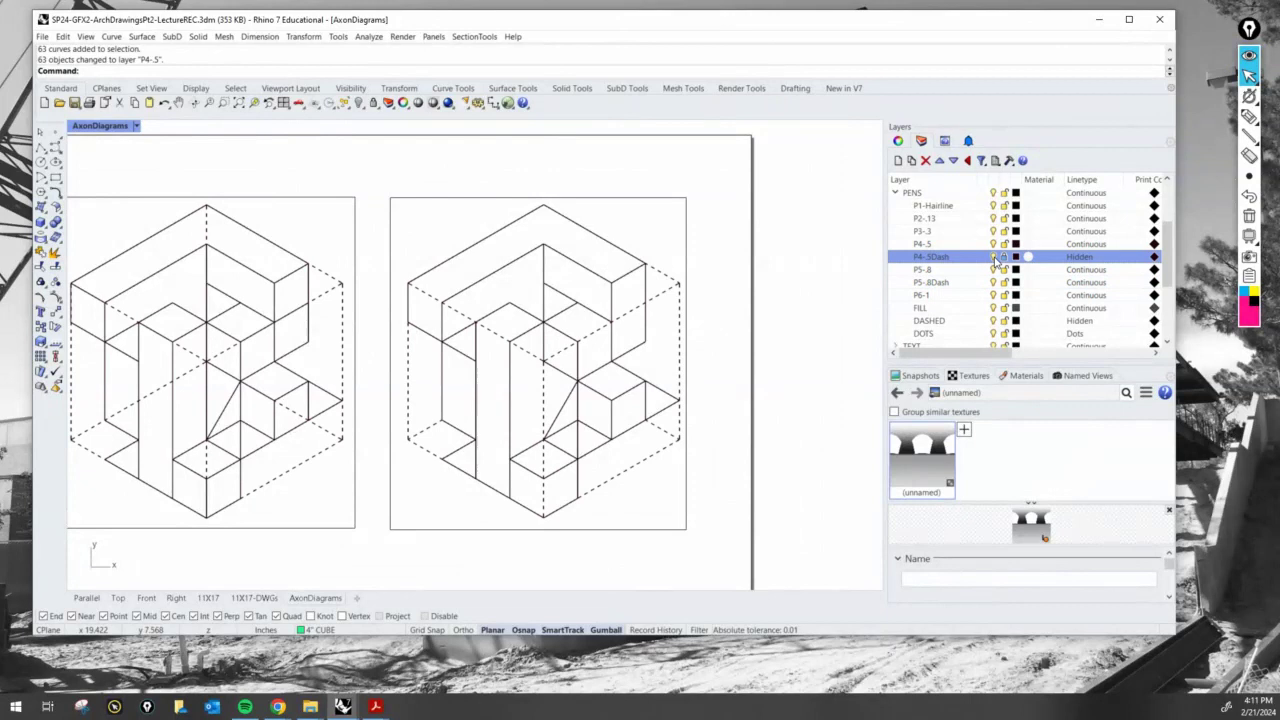
click(993, 258)
click(994, 257)
- Toggle the P4-.5 layer's visibility repeatedly to compare which curves remain in the left and right details
click(993, 244)
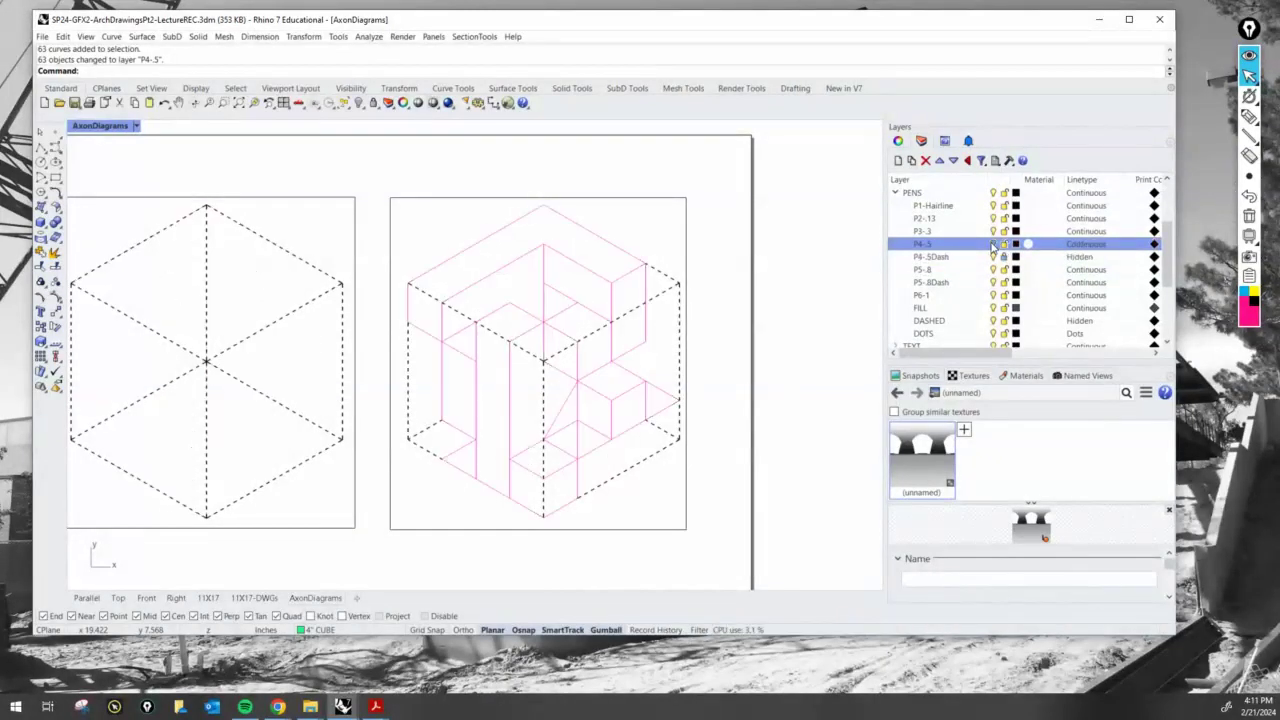
click(993, 244)
click(993, 244)
click(993, 244)
click(993, 244)
click(993, 244)
click(993, 244)
double_click(623, 297)
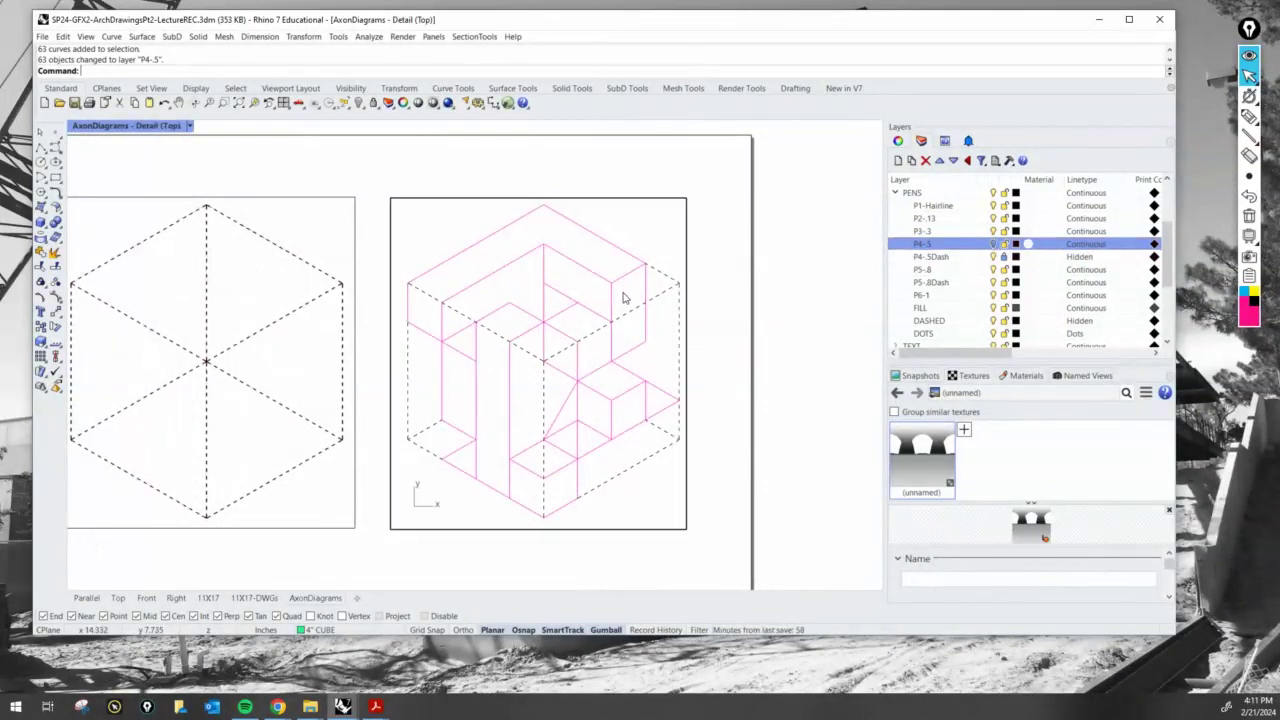
click(993, 244)
double_click(778, 300)
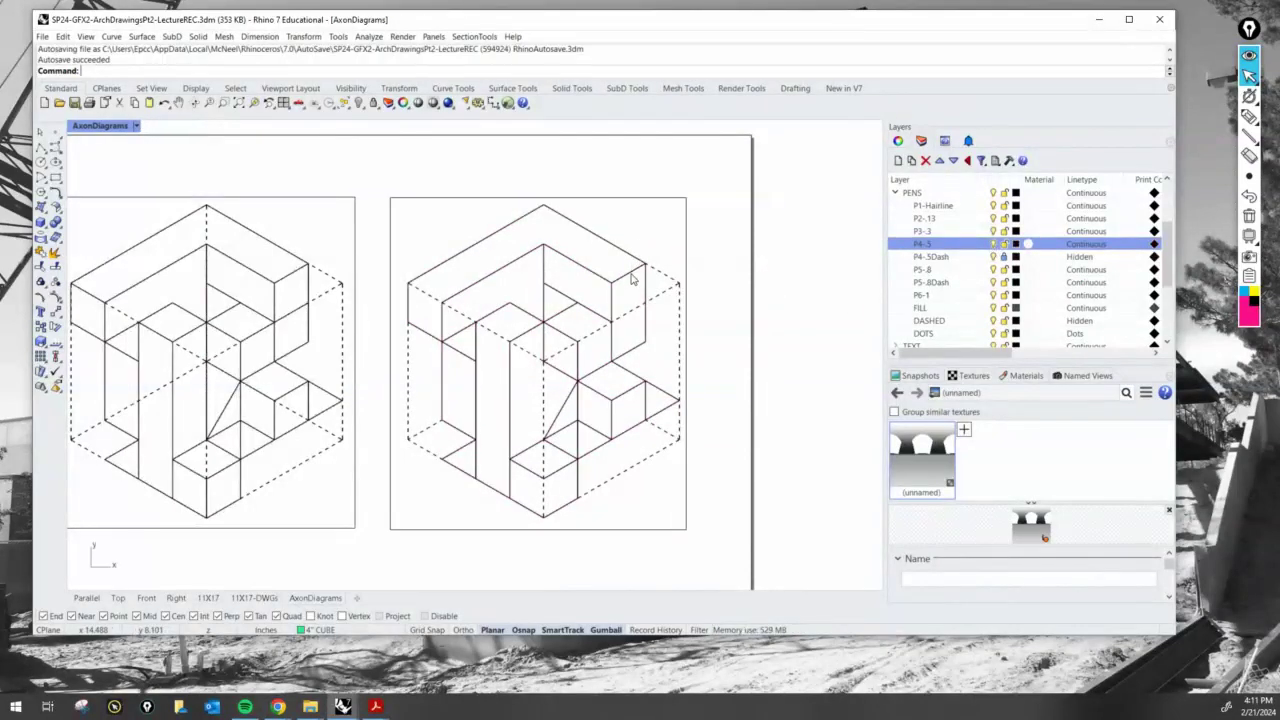
- Inspect the overlapping pink and black curves along the upper outline in the right detail, then switch to the left detail
double_click(633, 277)
click(637, 279)
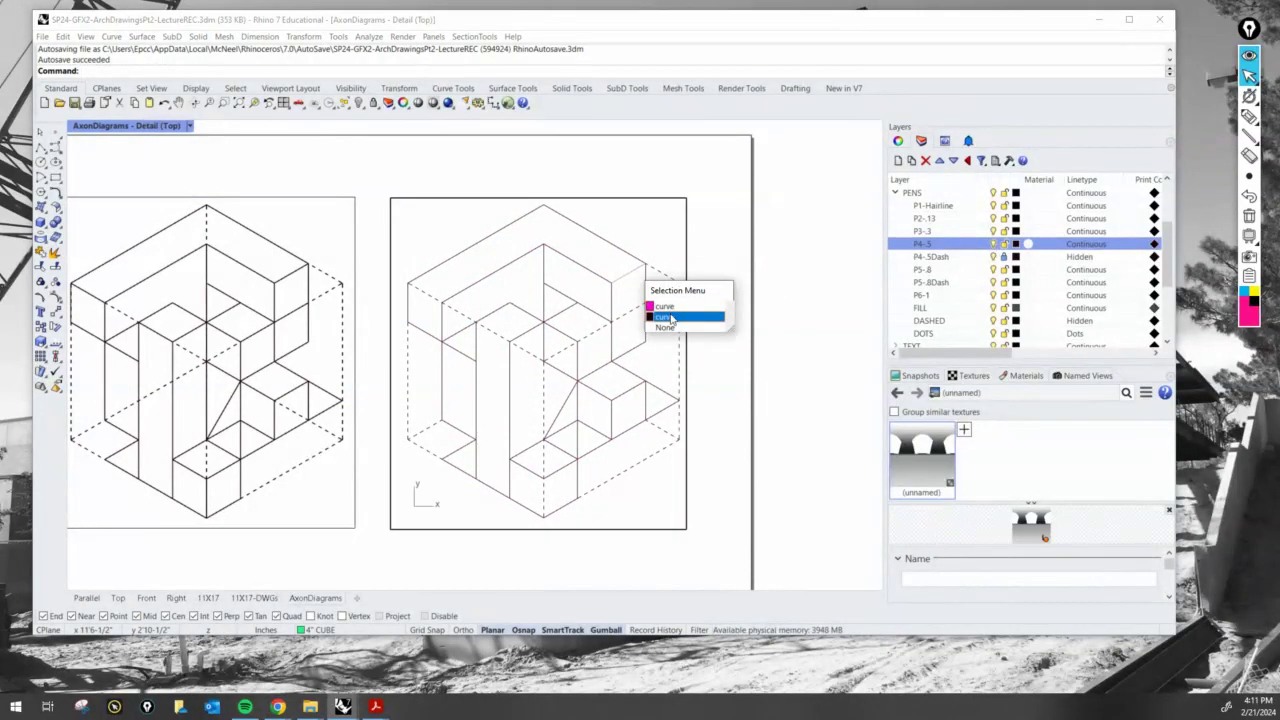
click(665, 306)
click(604, 215)
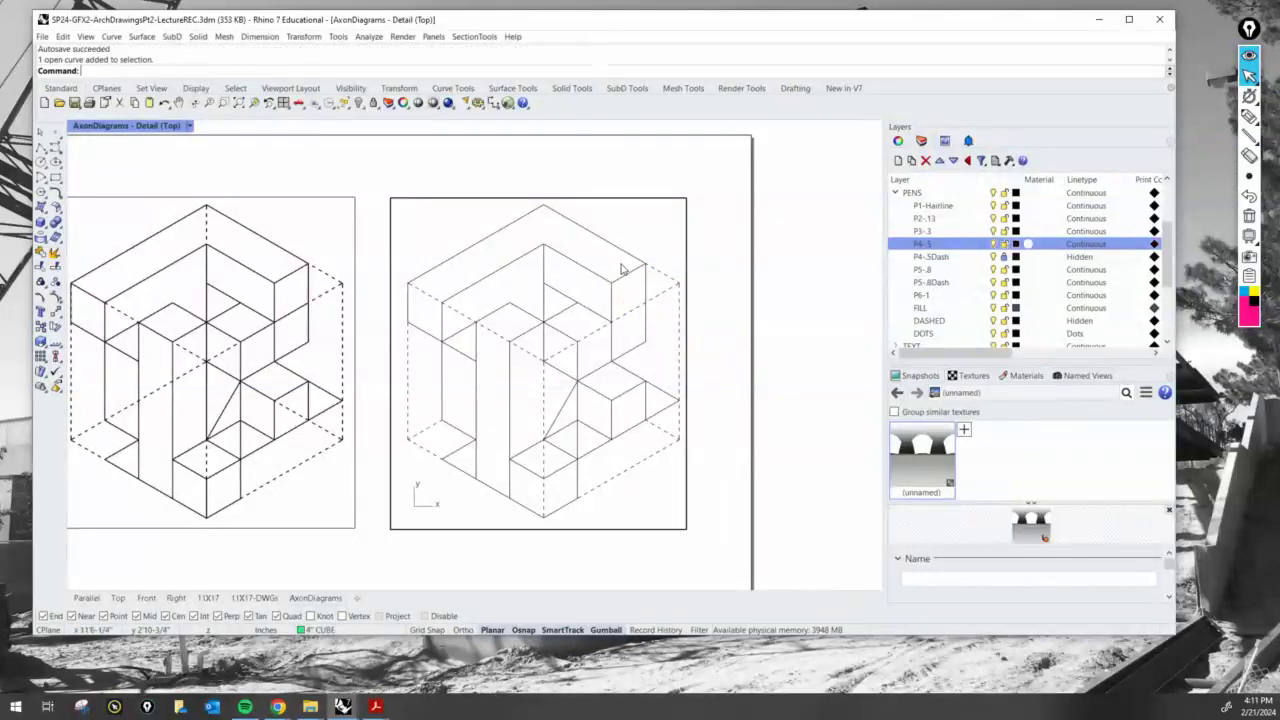
click(439, 271)
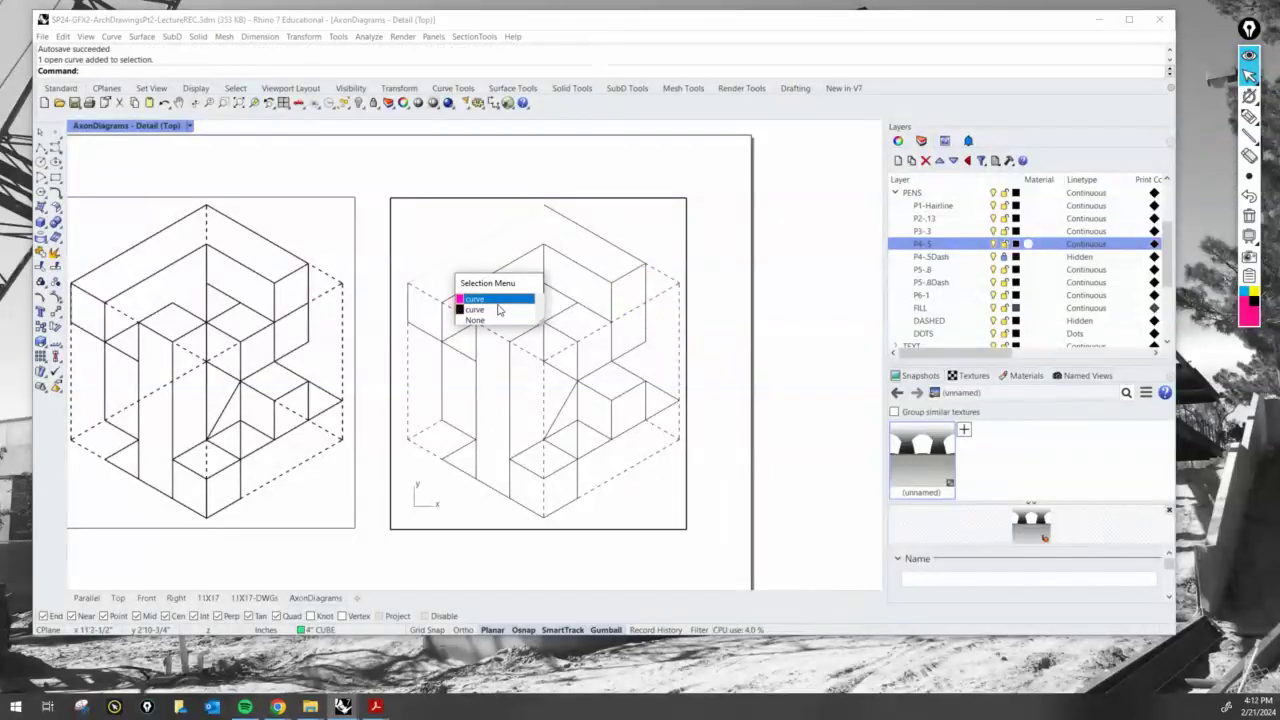
click(407, 249)
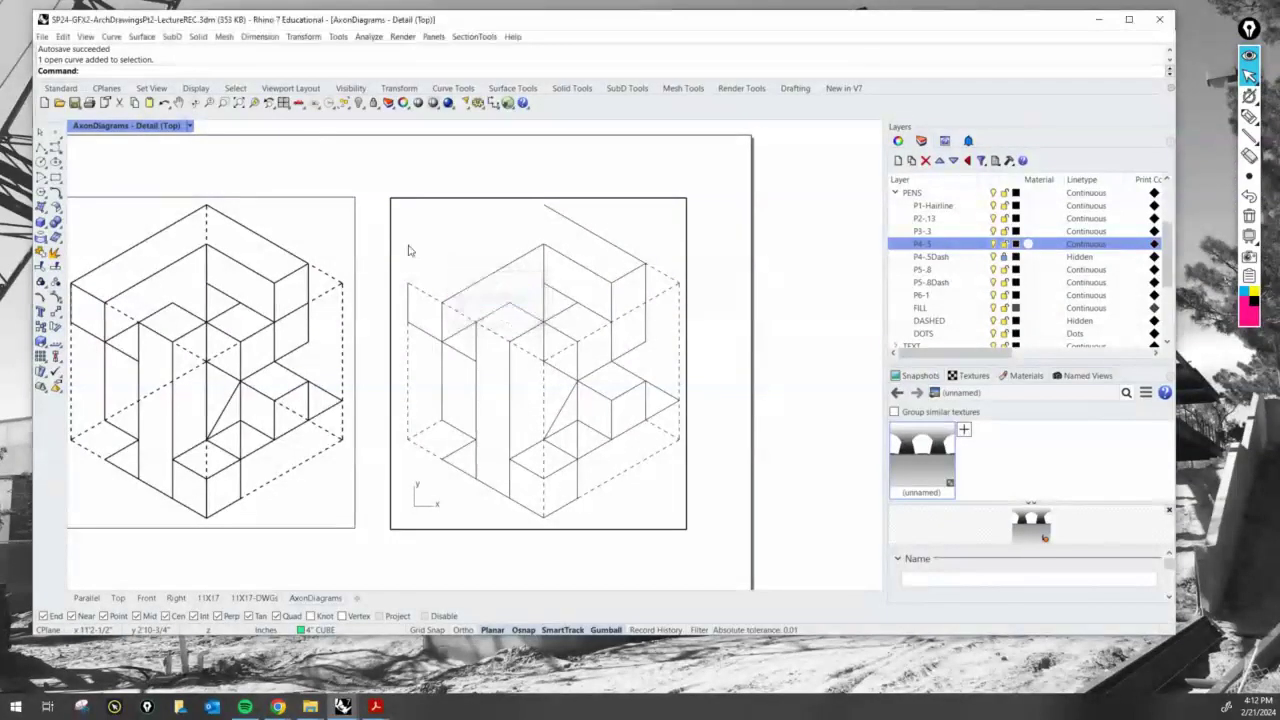
double_click(331, 220)
mouse_move(366, 573)
right_down()
mouse_move(426, 574)
mouse_move(349, 563)
right_up()
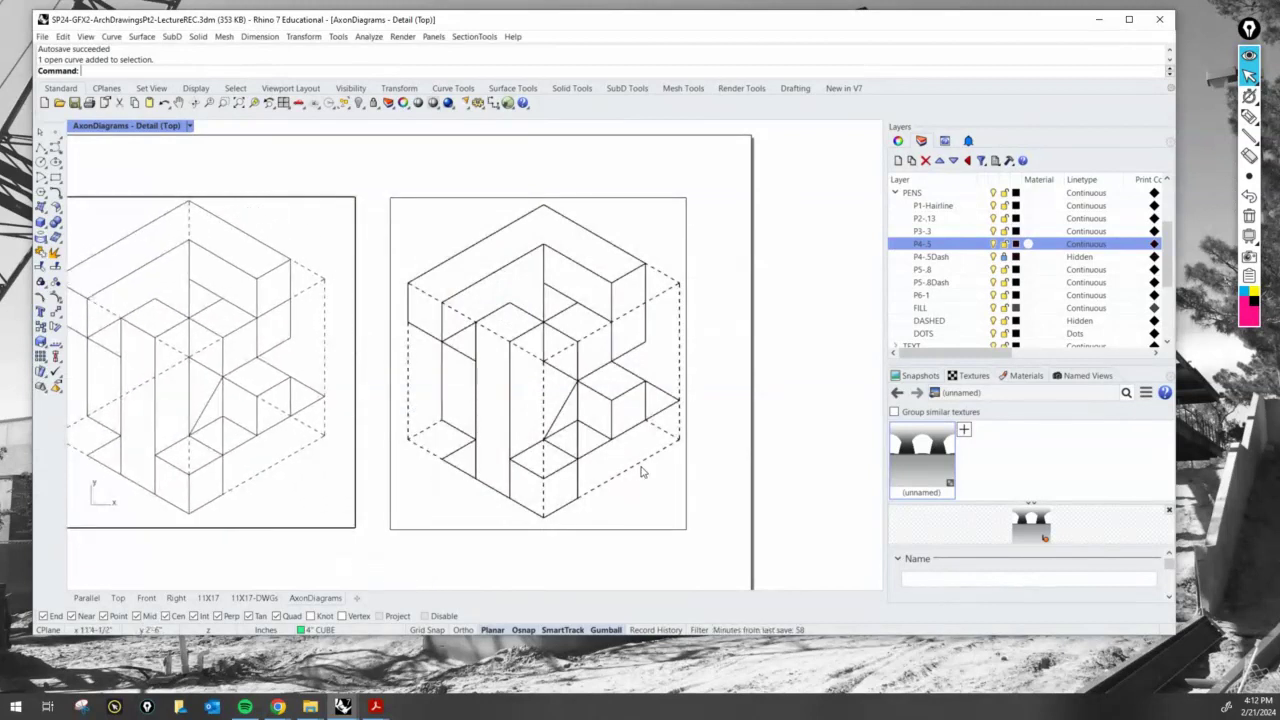
- Hide the P4-.5 layer and move the pink P2 curves out of the right detail's view, away from the dashed cube
click(993, 245)
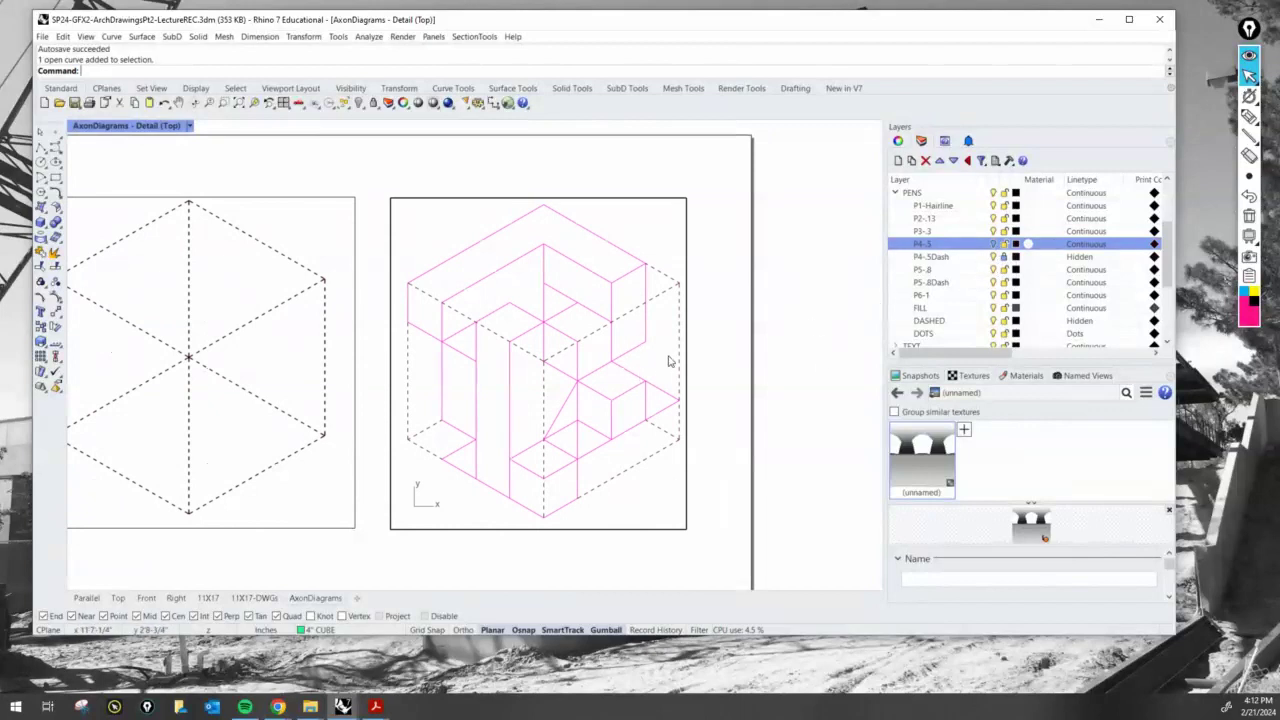
drag(670, 514, 437, 229)
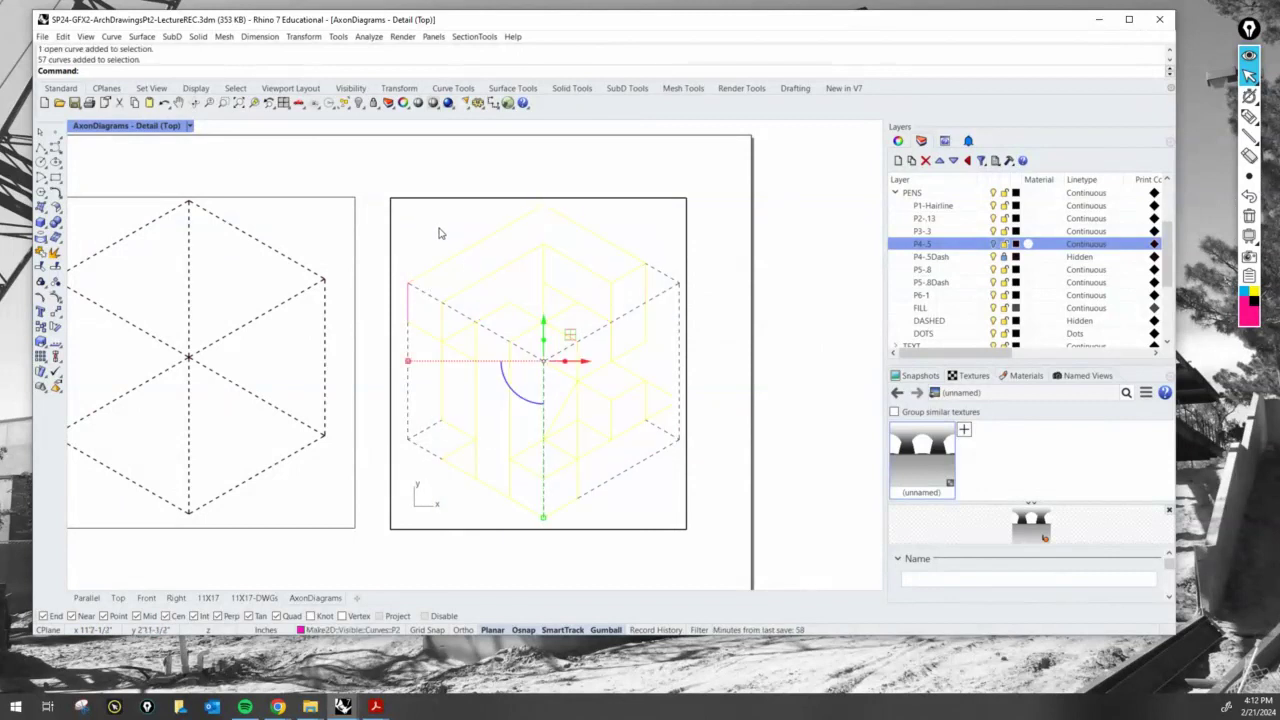
drag(672, 510, 403, 216)
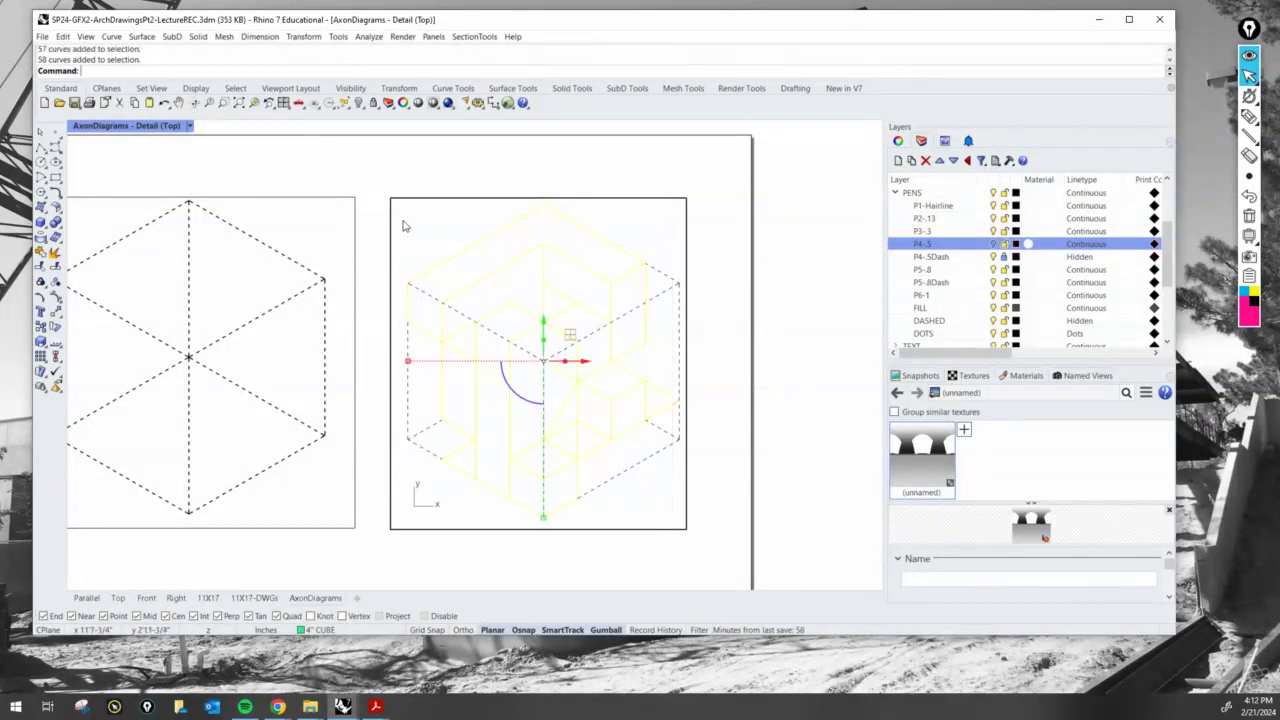
scroll(476, 347, down, 10)
drag(531, 353, 686, 369)
scroll(515, 348, up, 10)
scroll(515, 348, up, 2)
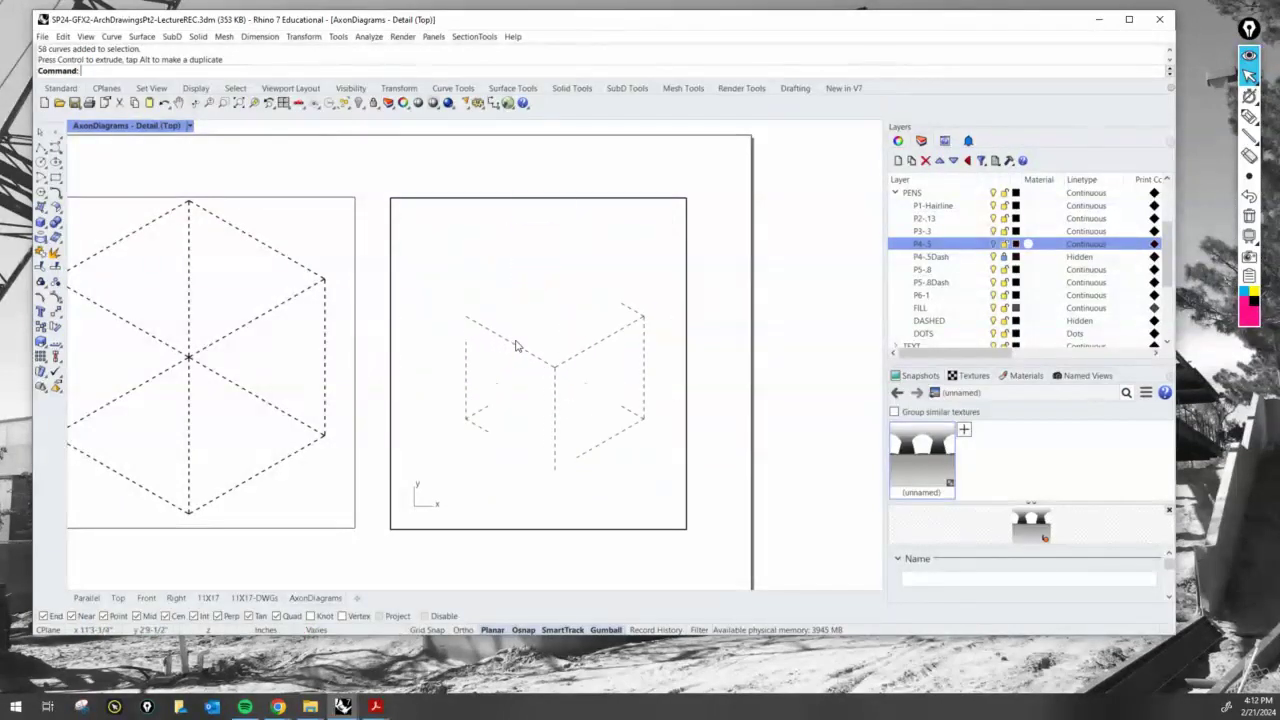
- Set the right detail's scale to 1 inch on page to 1 inch in model and recentre the dashed cube inside it
double_click(713, 348)
click(687, 349)
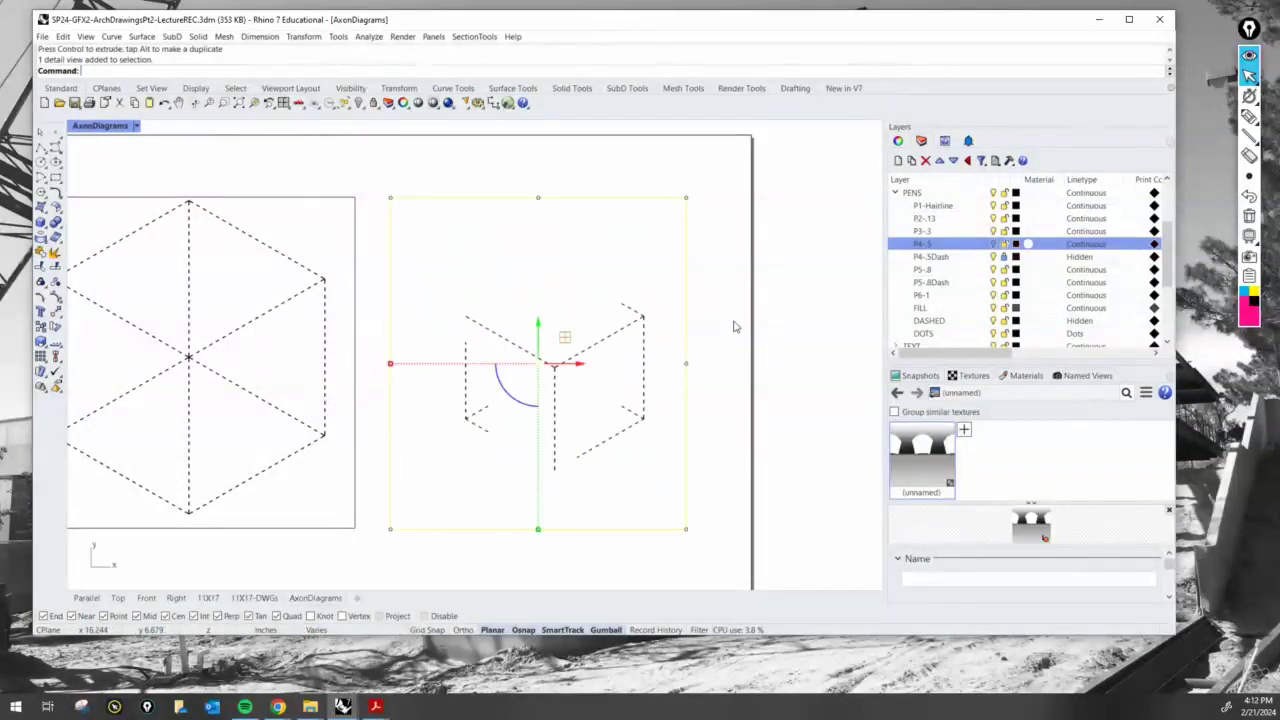
click(899, 141)
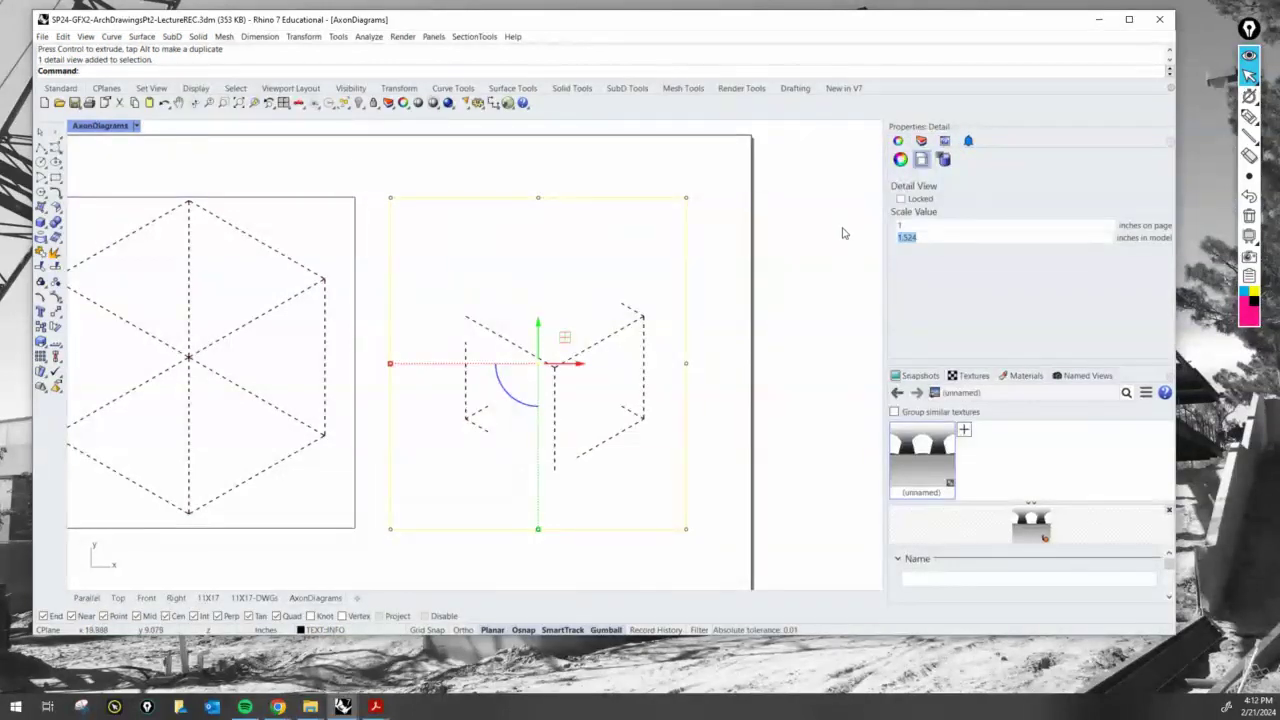
double_click(601, 300)
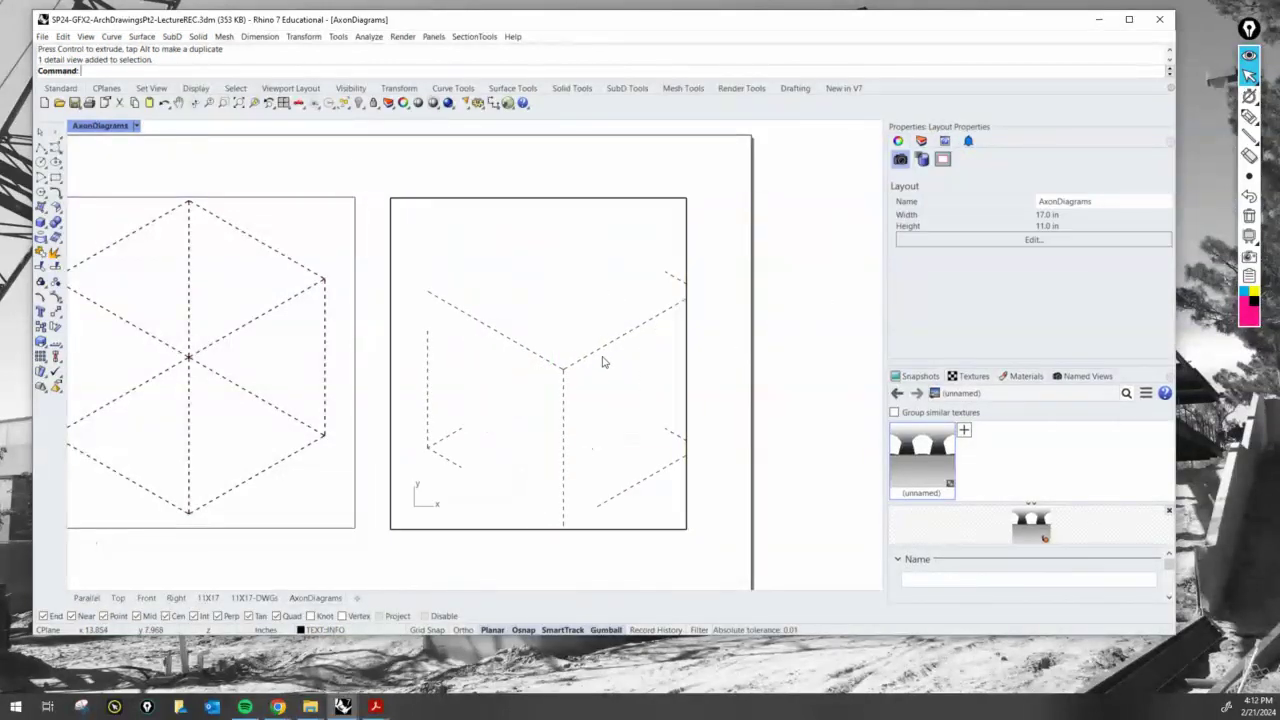
double_click(736, 318)
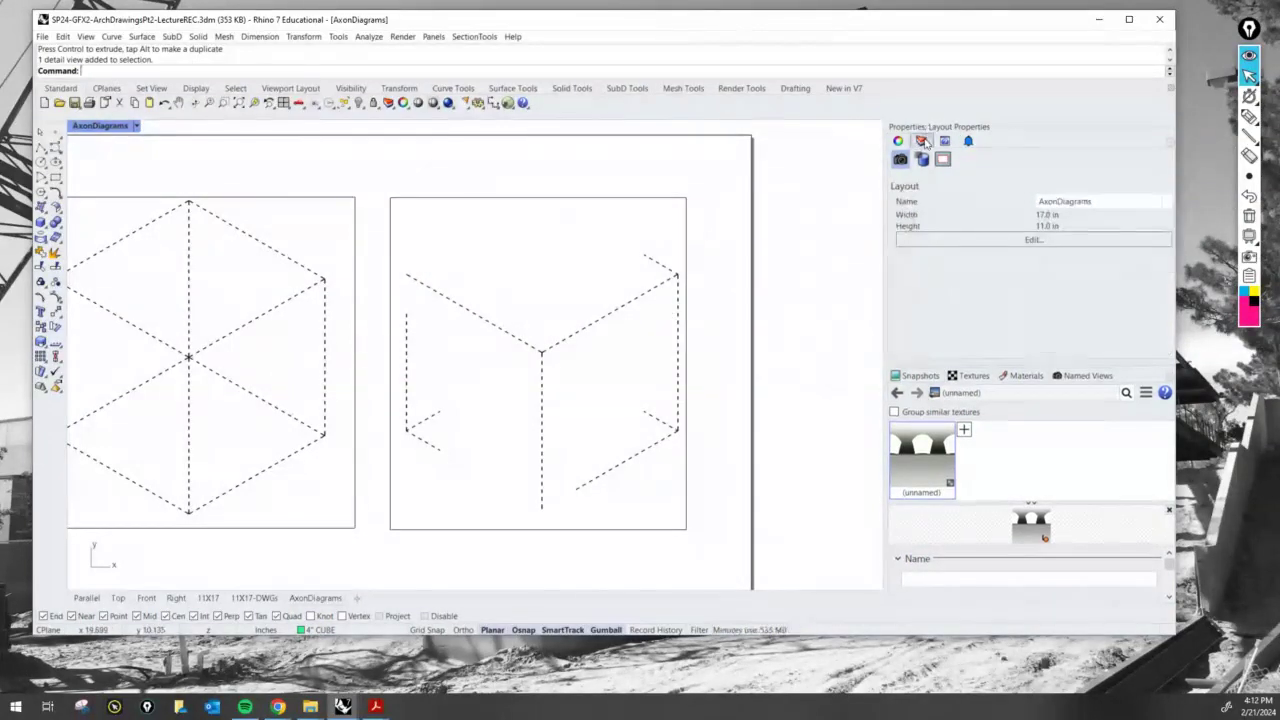
- Dock the Layers panel with the Snapshots and Textures group below Properties and enlarge its area
click(922, 141)
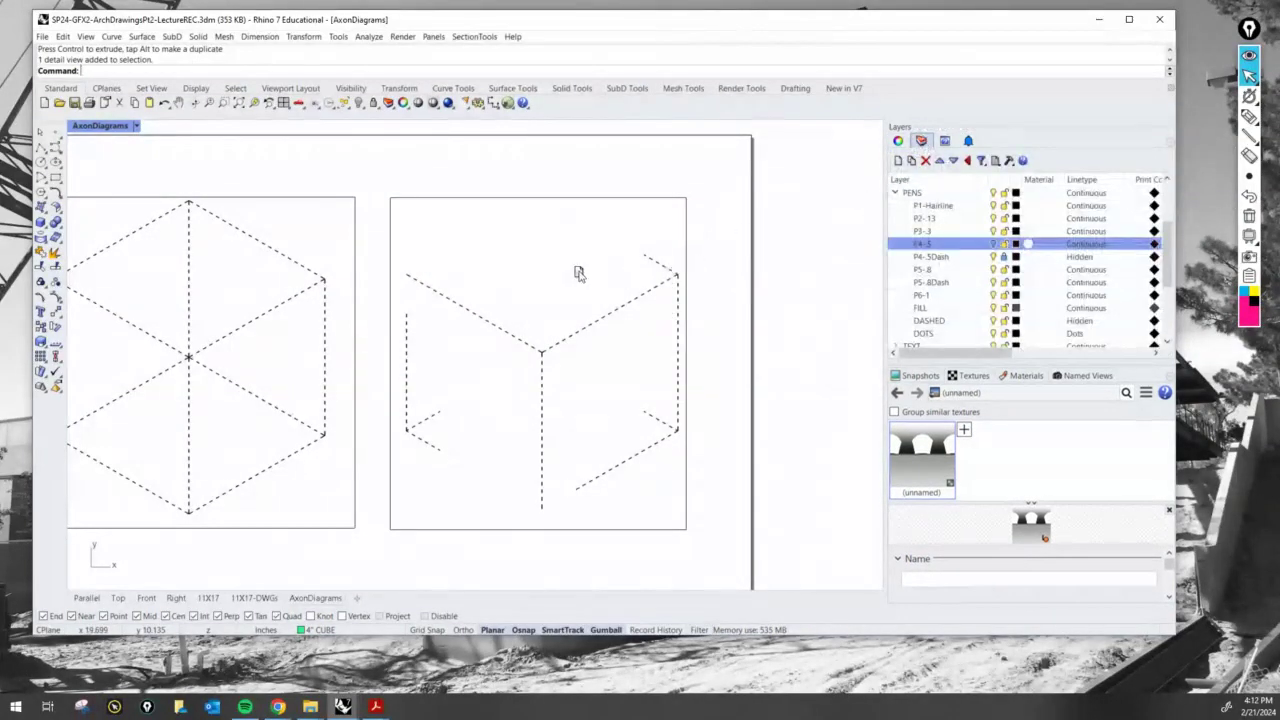
drag(579, 273, 650, 276)
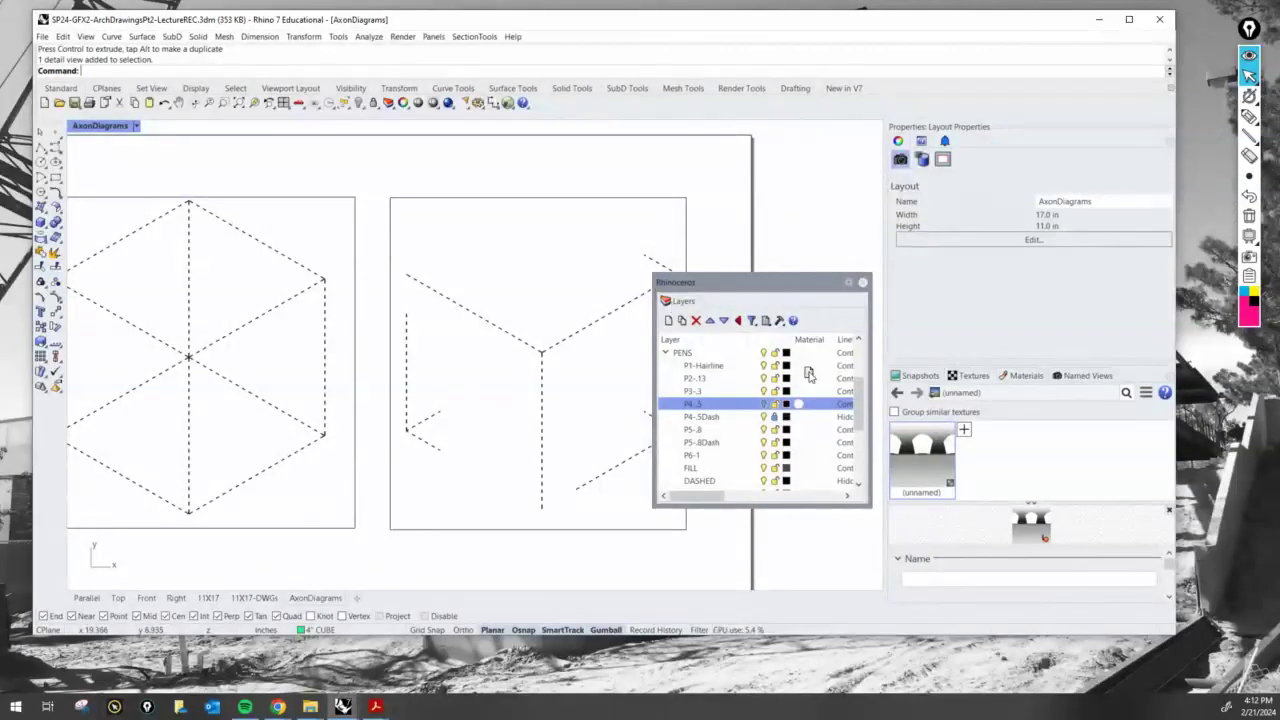
drag(890, 383, 892, 380)
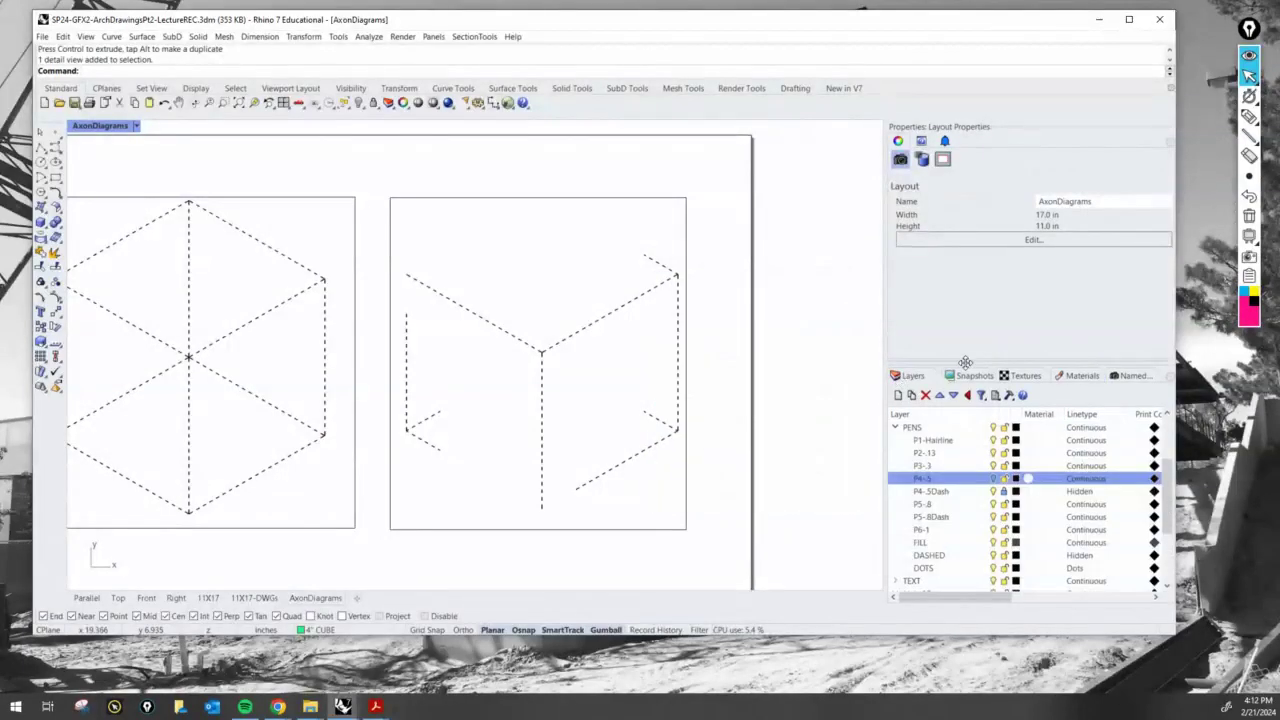
drag(965, 360, 965, 342)
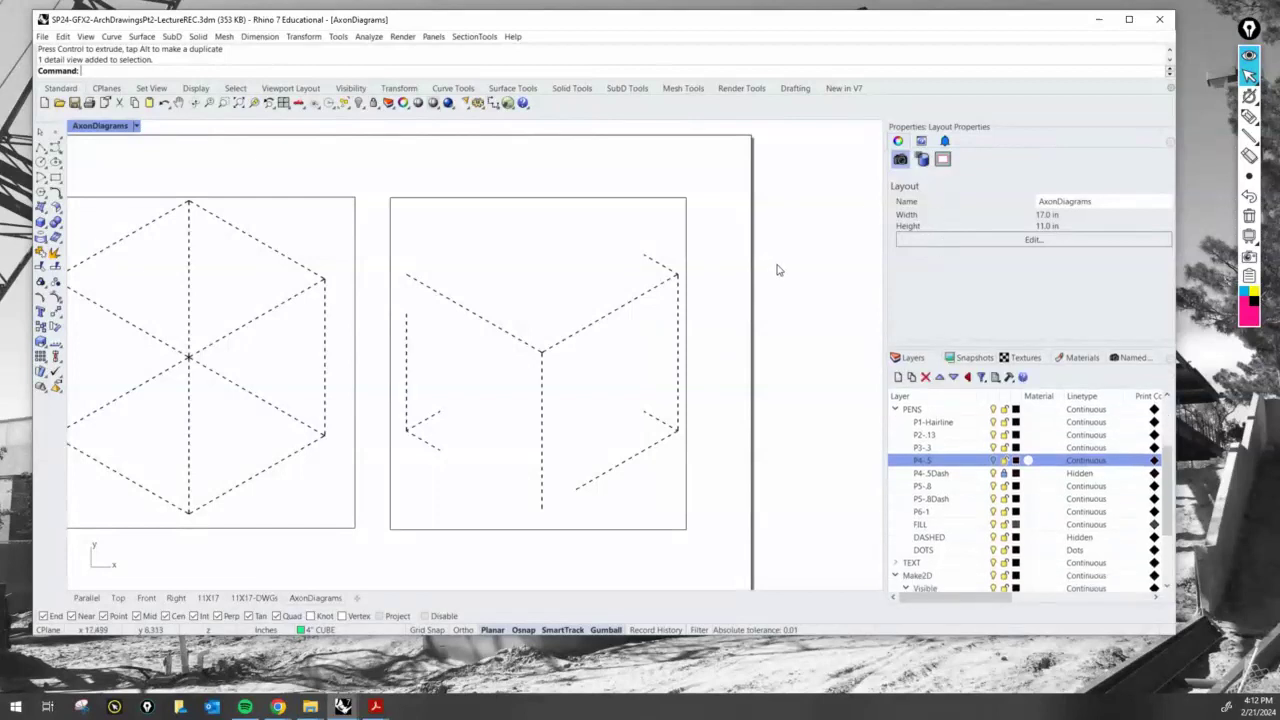
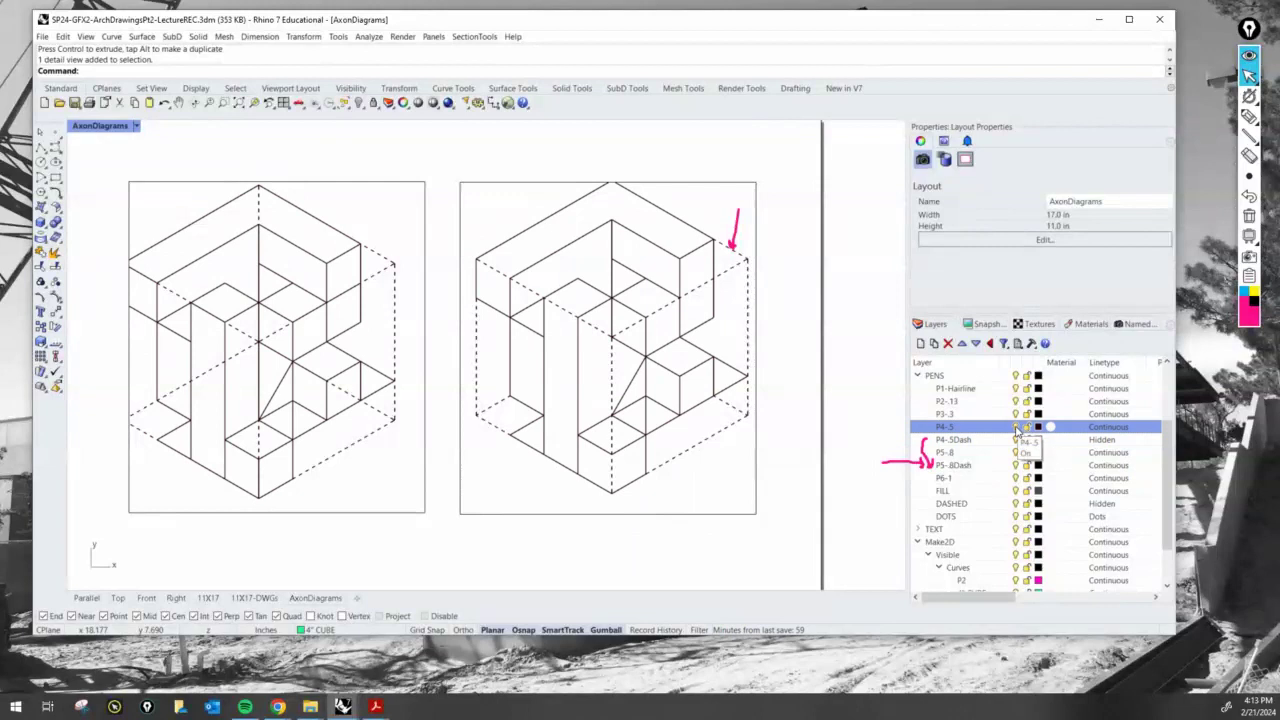
- Hide the P4-.5 layer and assign the dashed cube curves in the right detail to the P5-.8Dash layer
click(1016, 427)
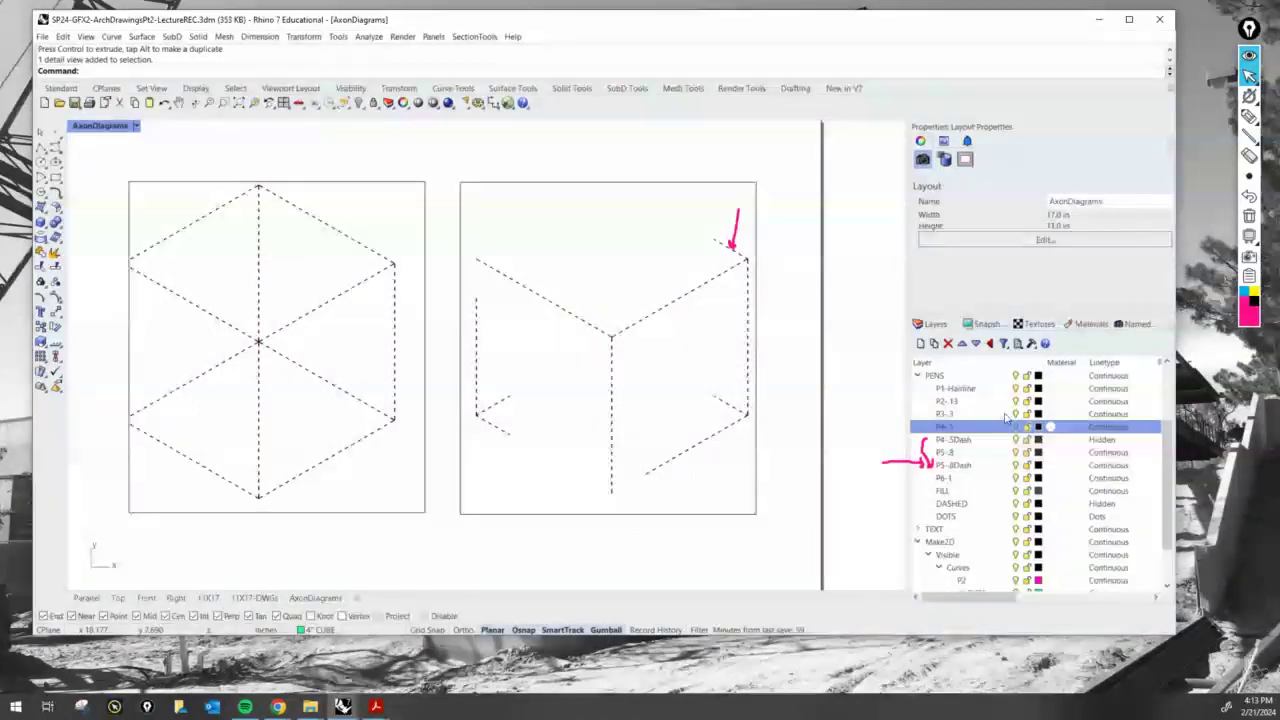
double_click(731, 467)
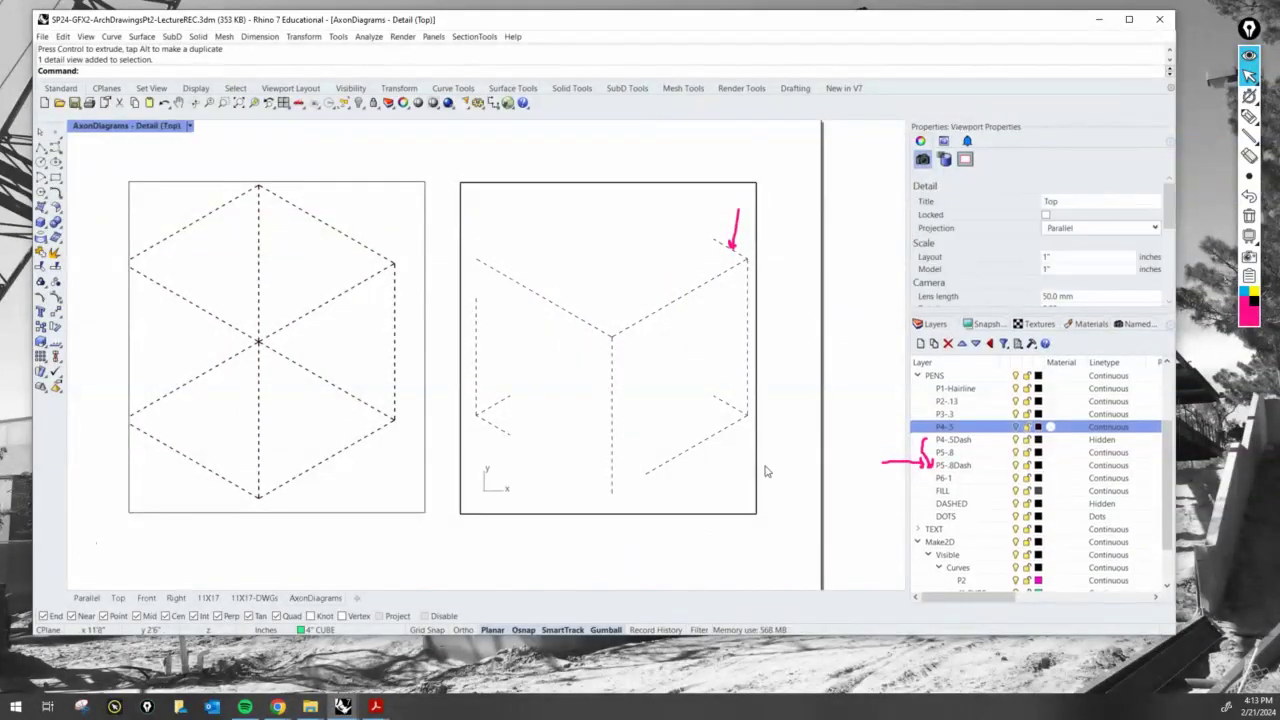
drag(752, 498, 464, 192)
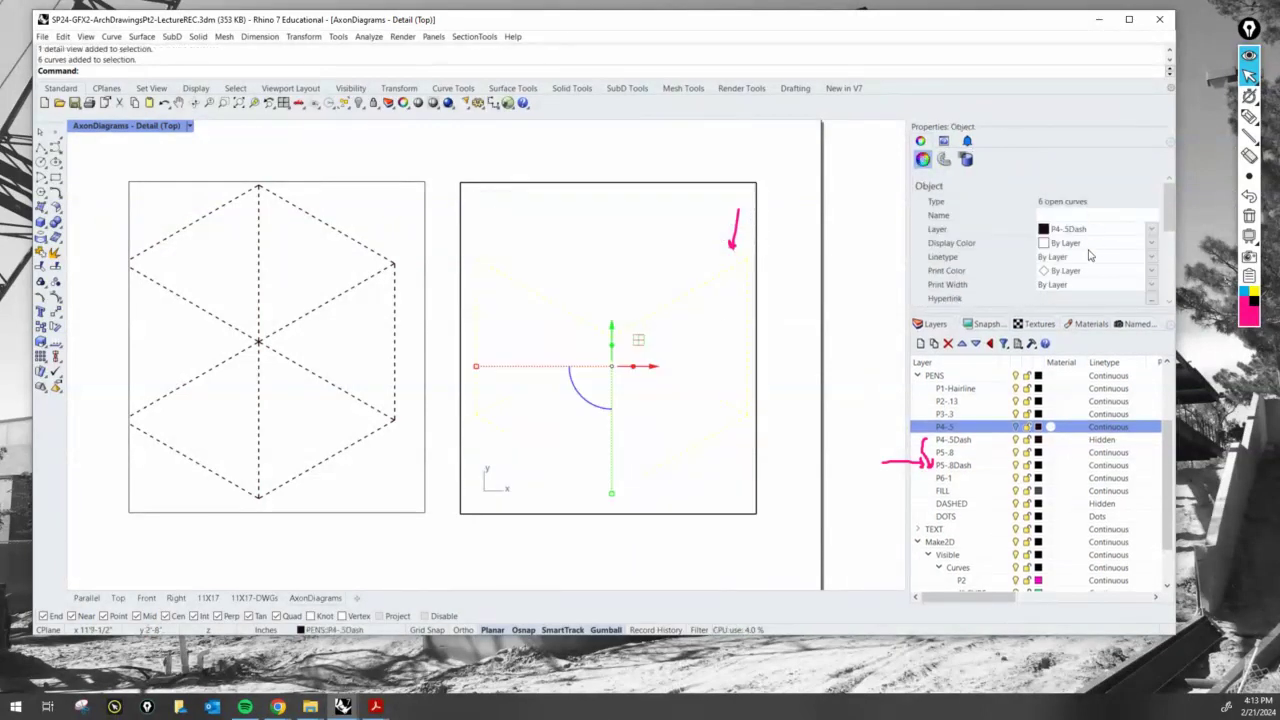
click(1086, 230)
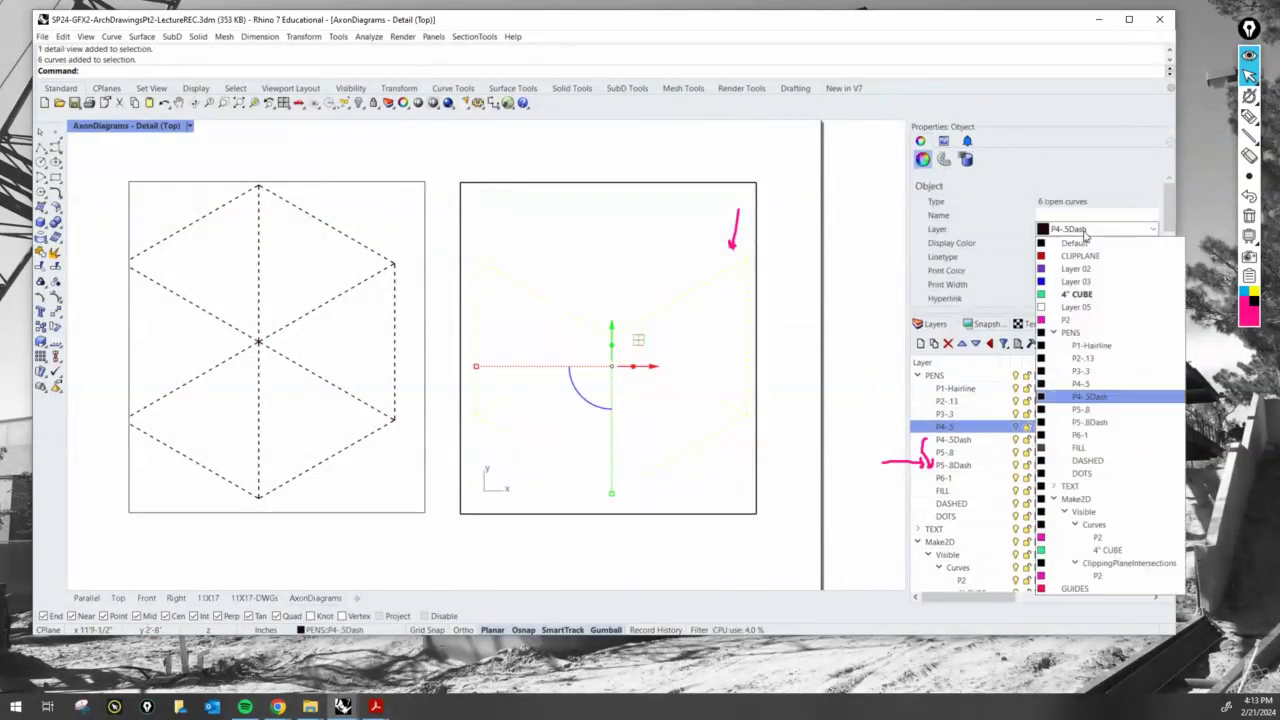
click(1090, 422)
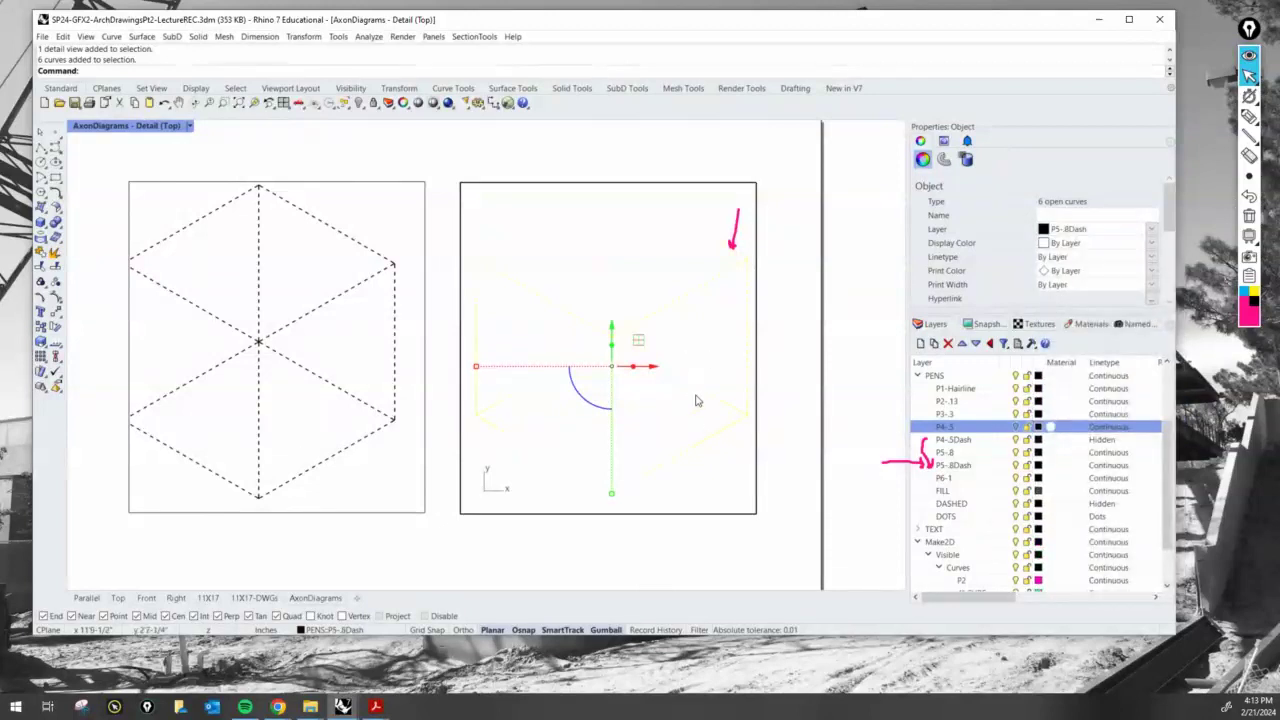
click(697, 361)
double_click(694, 363)
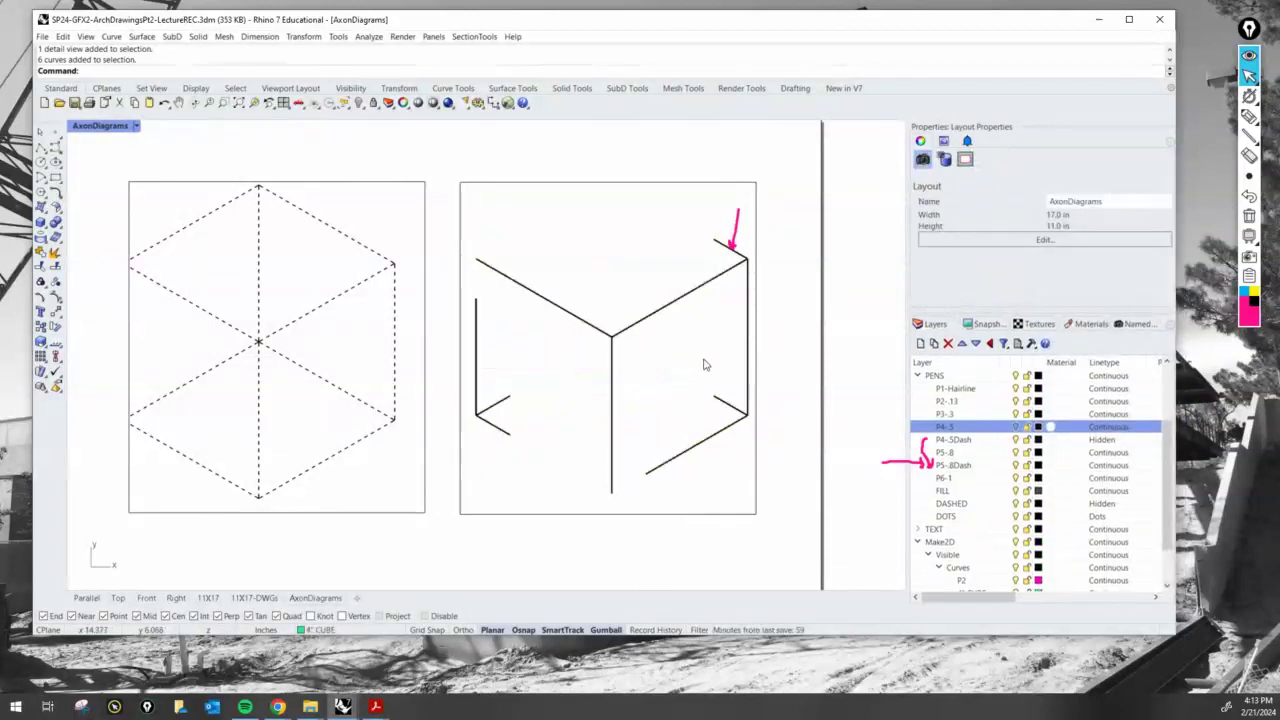
- Centre the dashed cube in the left detail and assign its grouped curves to the P5-.8Dash layer
double_click(408, 464)
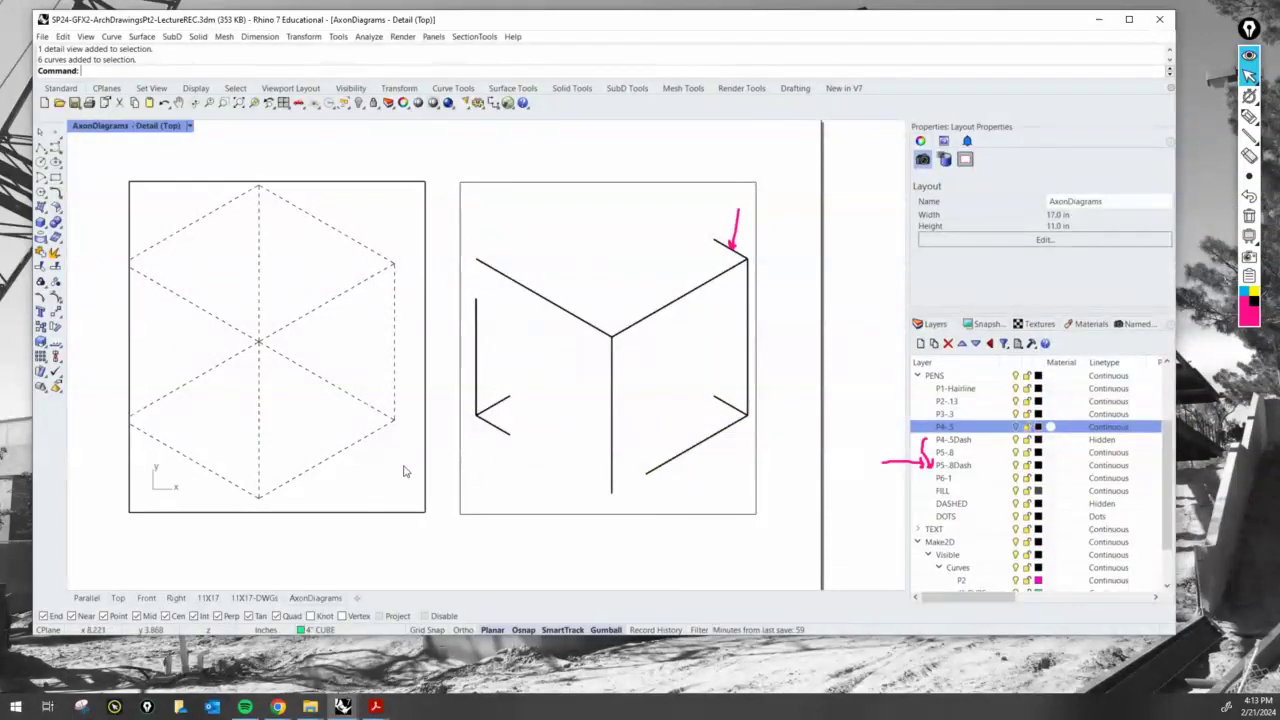
right_drag(316, 433, 335, 438)
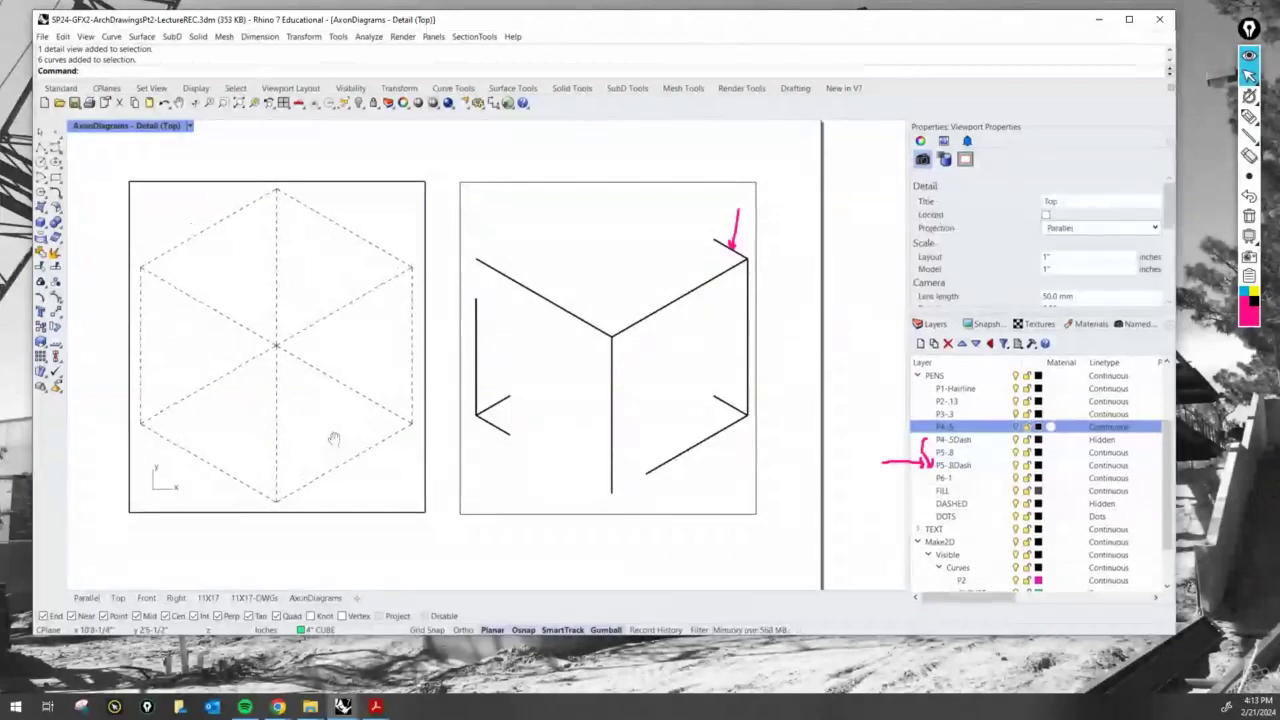
click(390, 441)
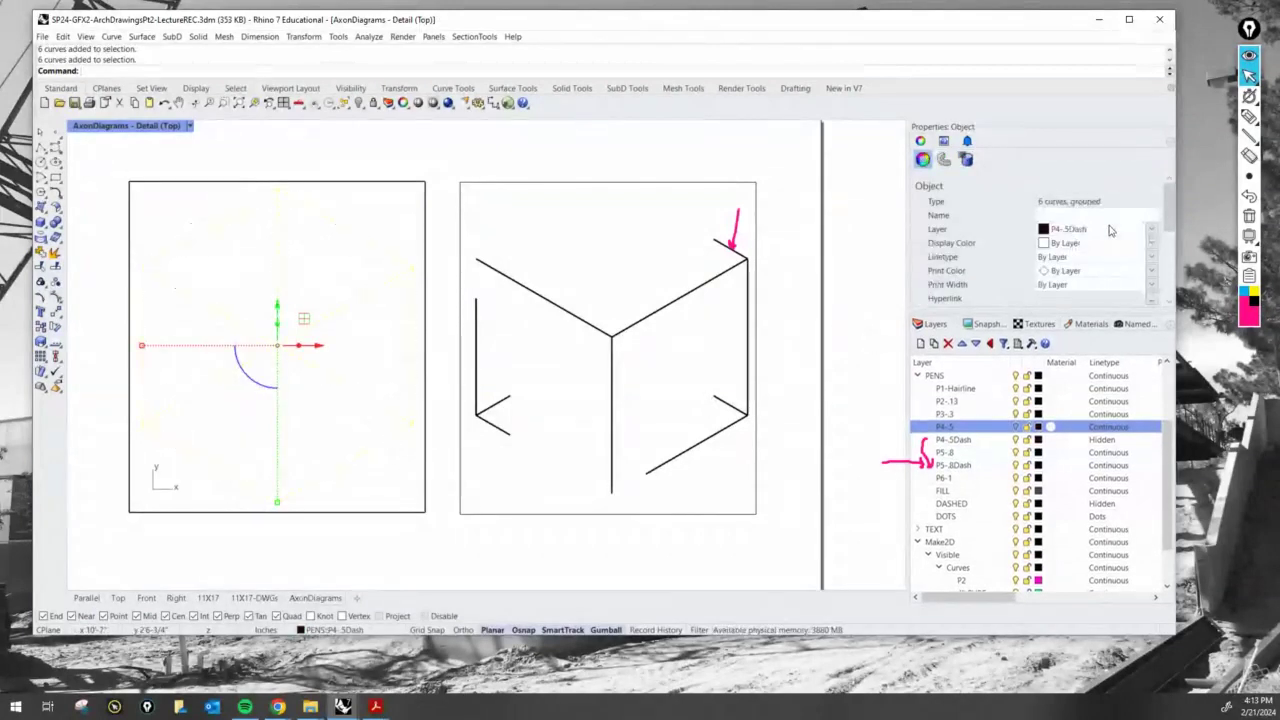
click(1117, 235)
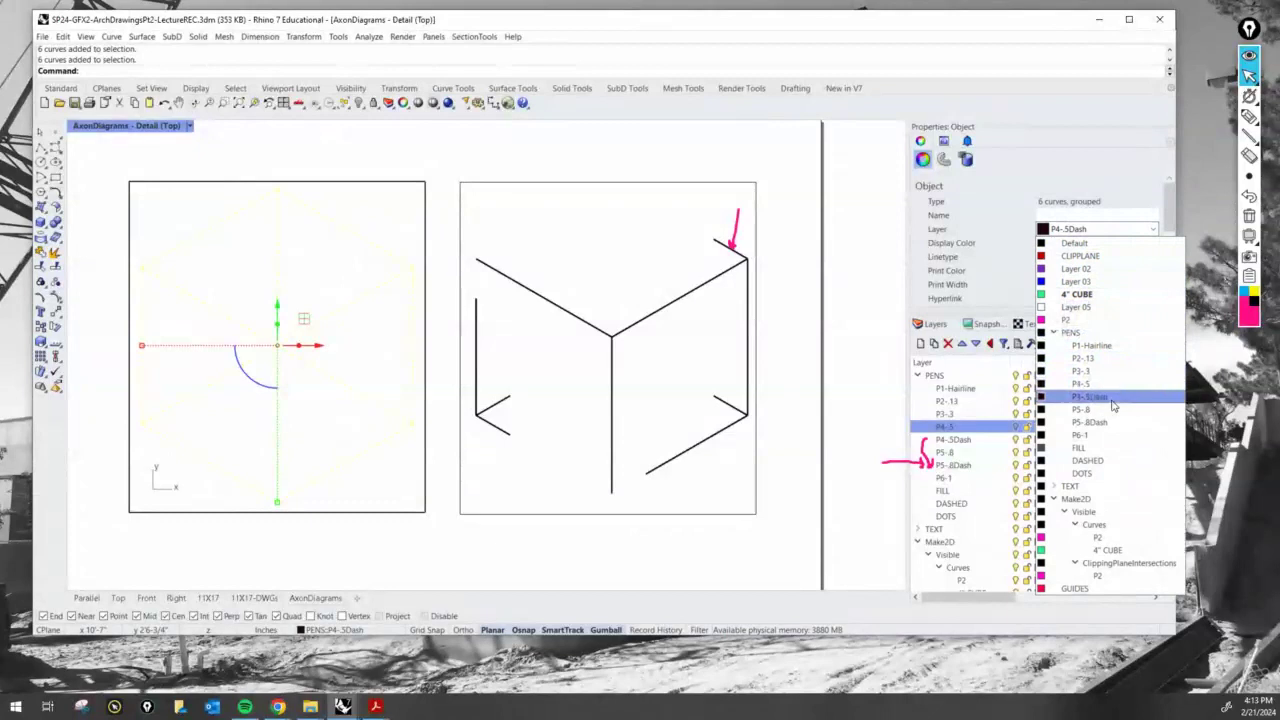
click(1090, 422)
click(772, 358)
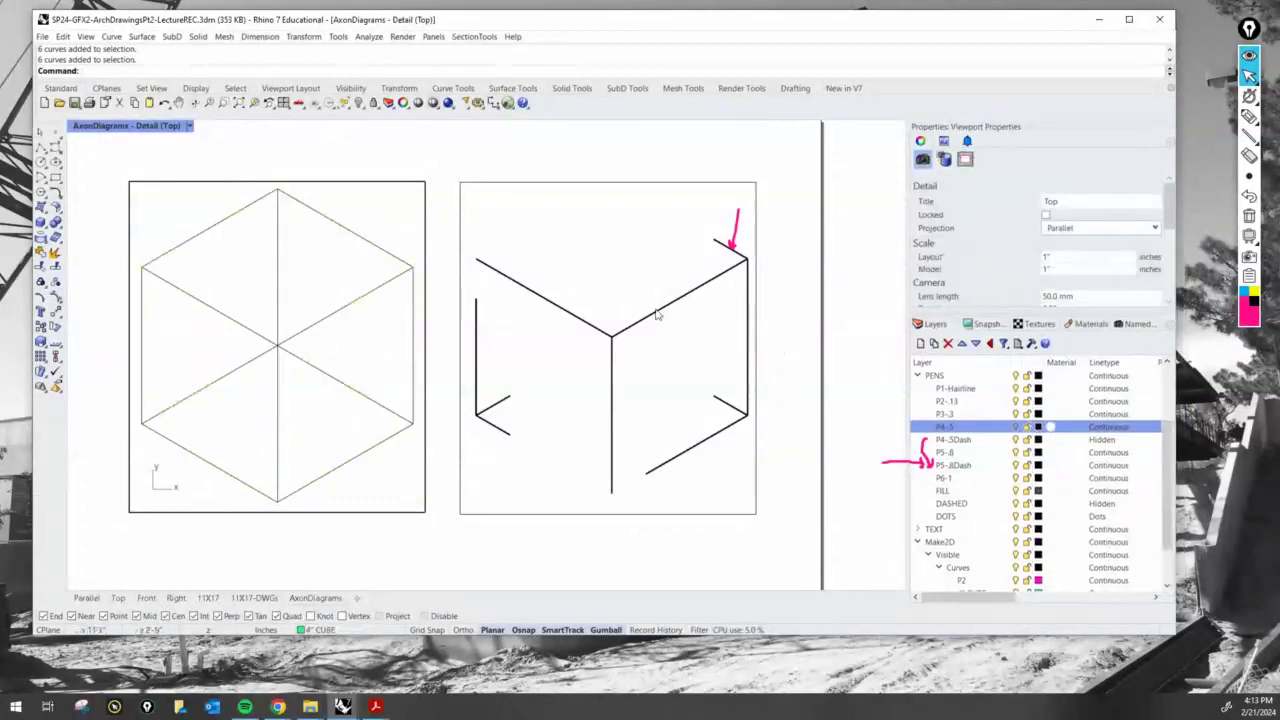
double_click(375, 299)
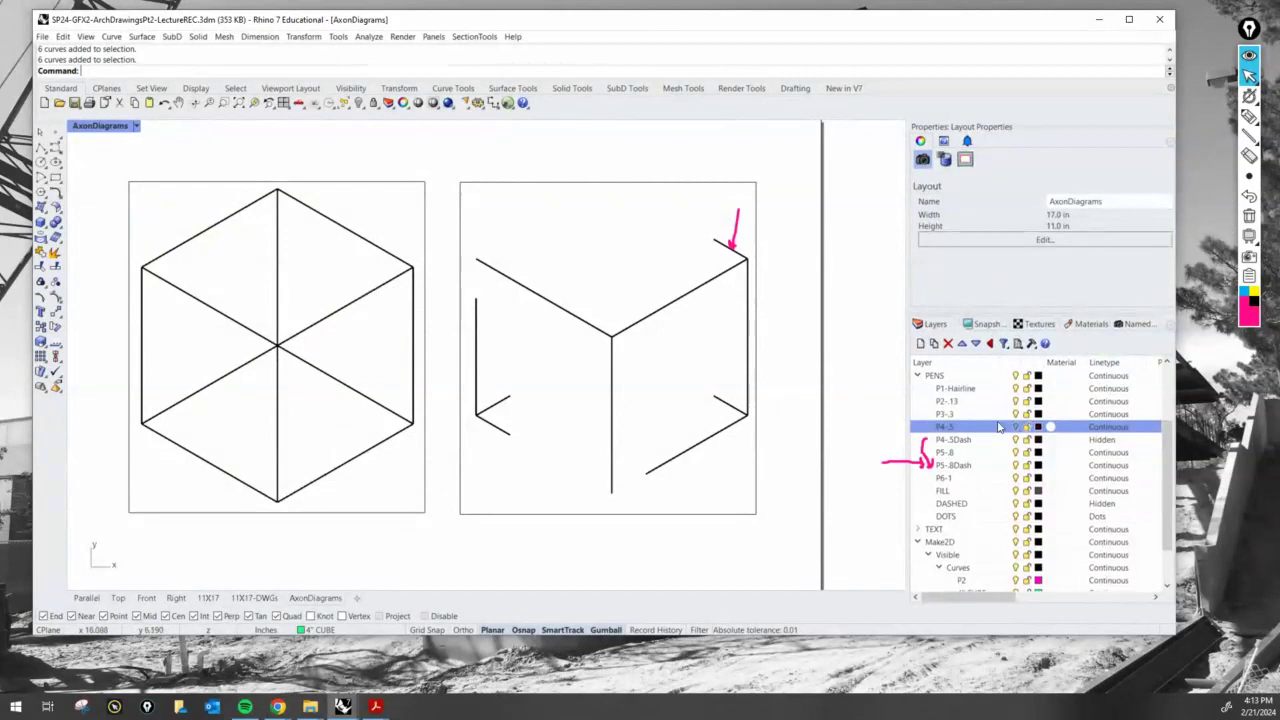
- Set the P5-.8Dash layer's linetype to Hidden and turn the P4-.5 layer back on
key(ctrl)
key(ctrl)
key(ctrl)
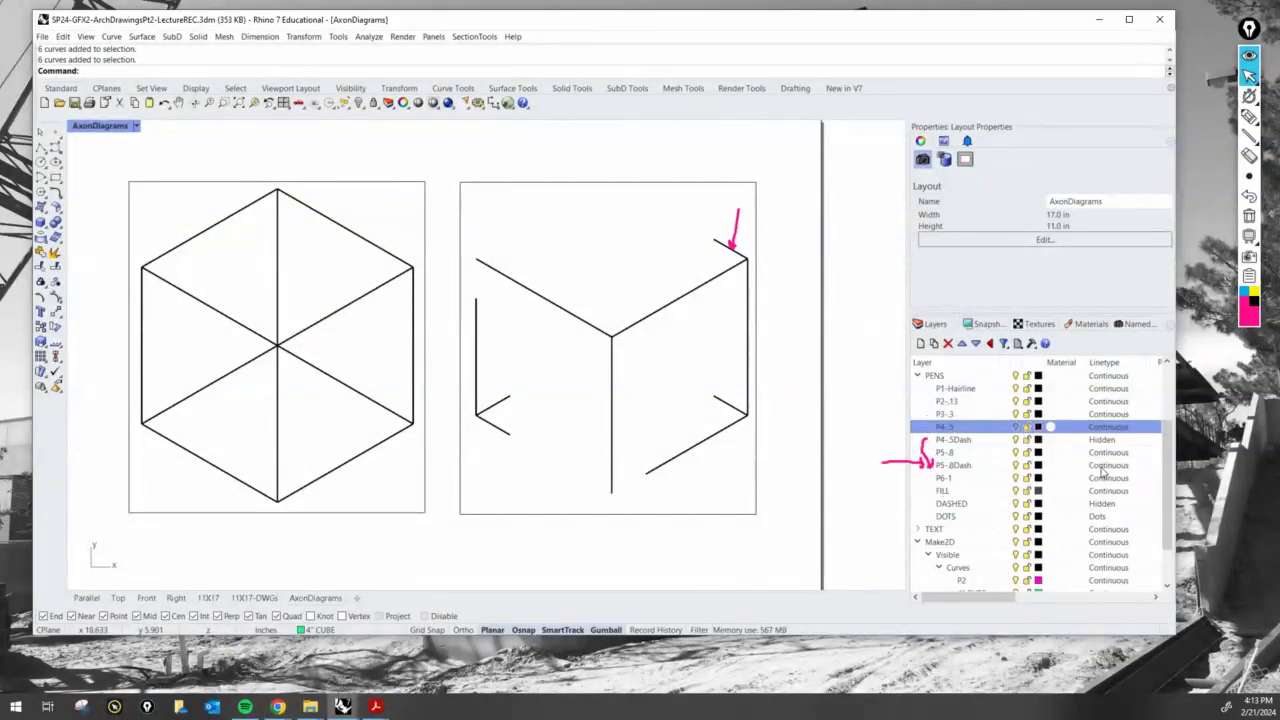
key(ctrl)
key(ctrl)
click(1112, 466)
click(884, 438)
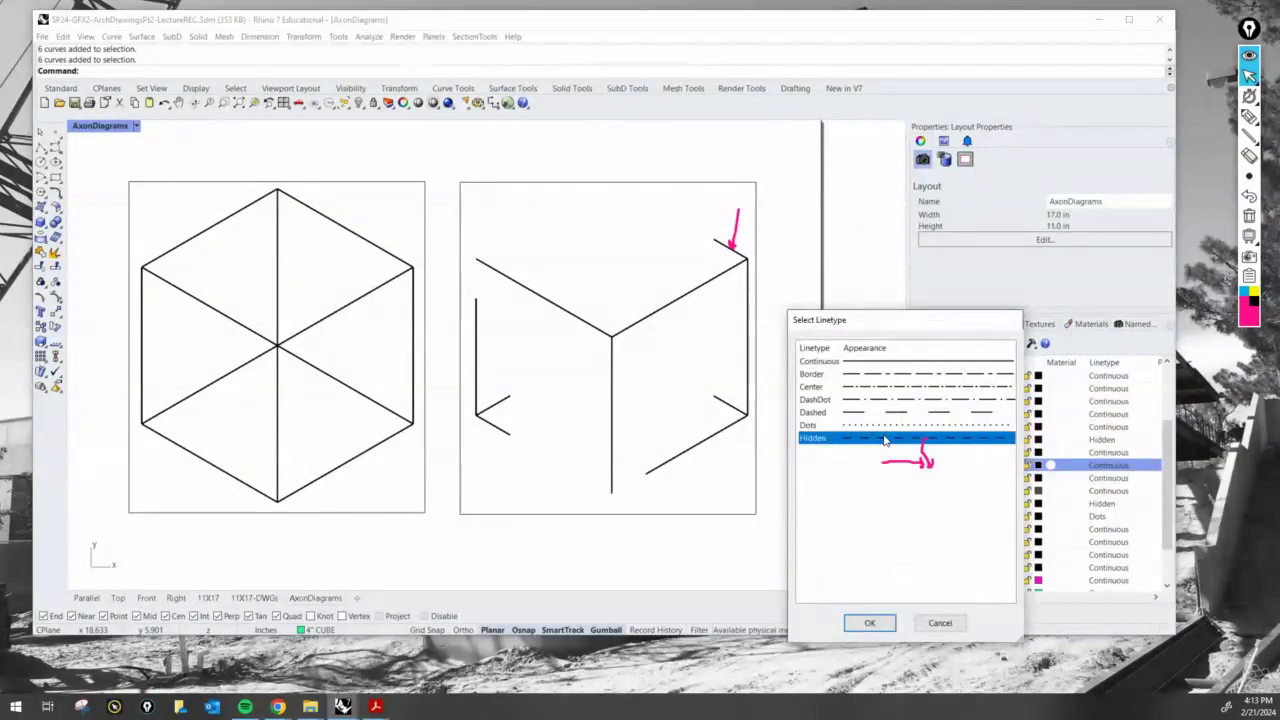
click(869, 622)
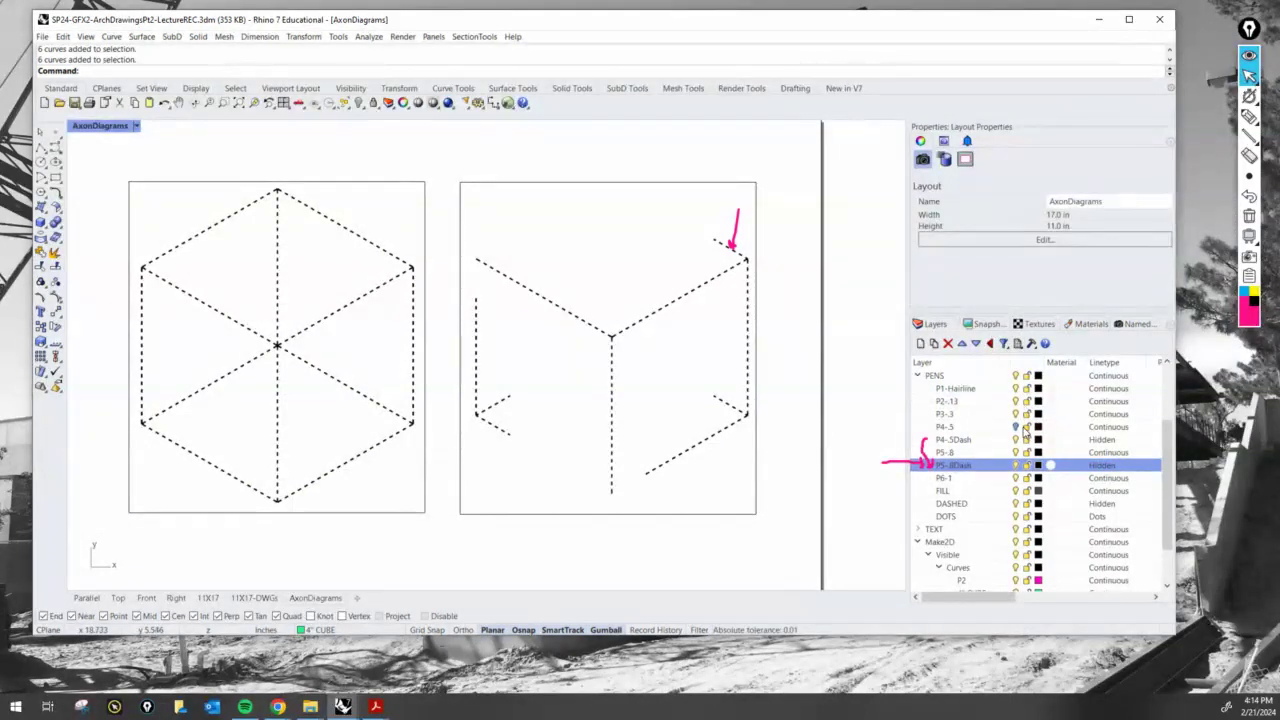
click(1017, 427)
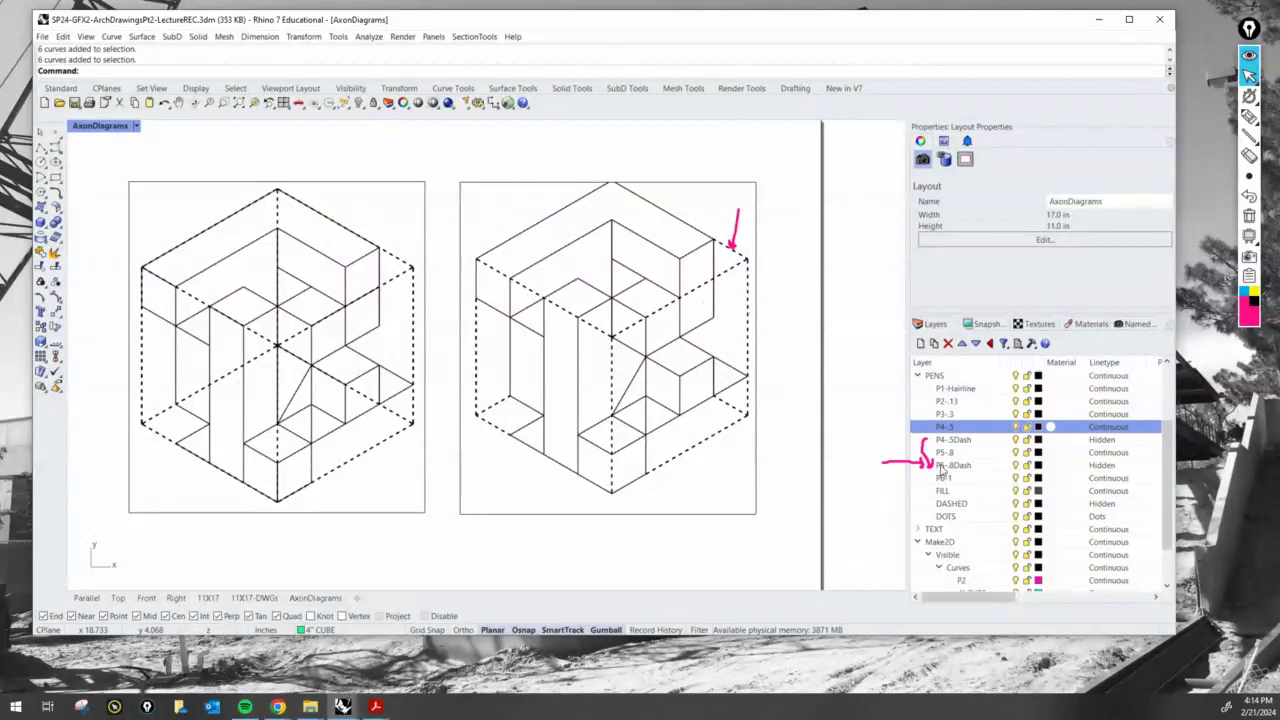
- Move the left detail horizontally off the layout page, leaving only the right detail on the sheet
click(424, 347)
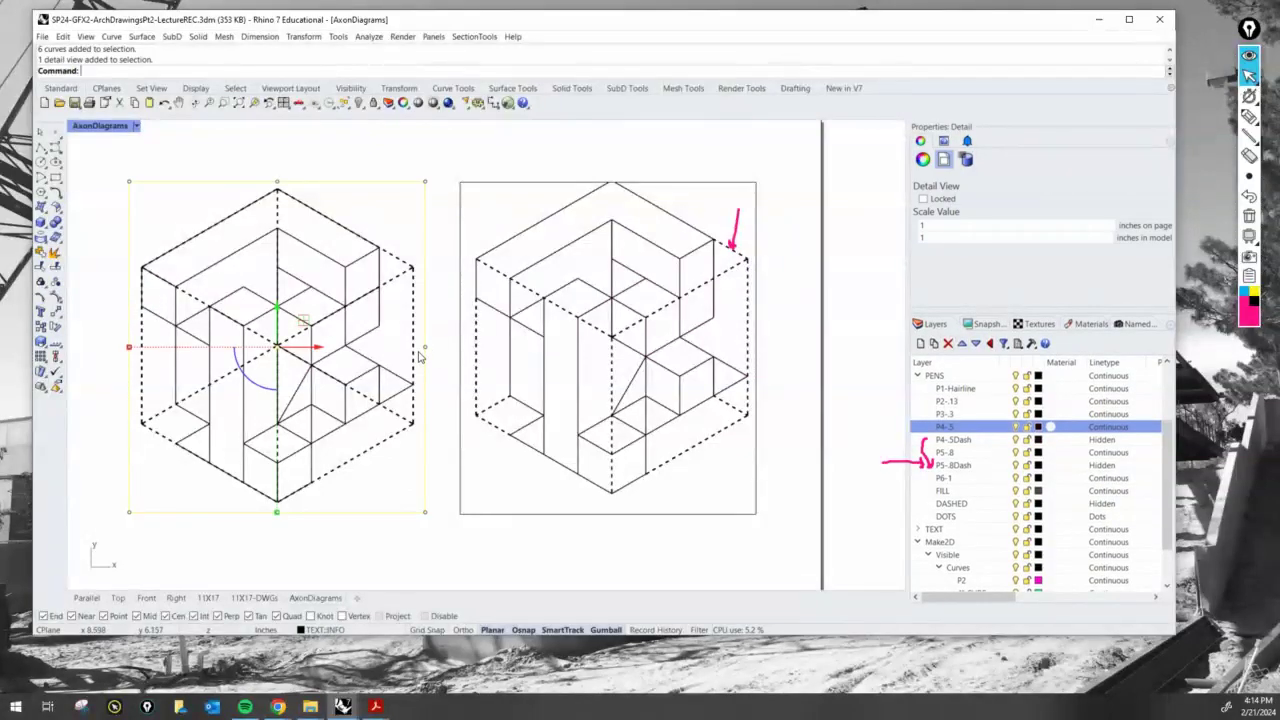
scroll(420, 357, down, 5)
scroll(420, 357, up, 3)
scroll(422, 370, down, 2)
scroll(424, 388, up, 1)
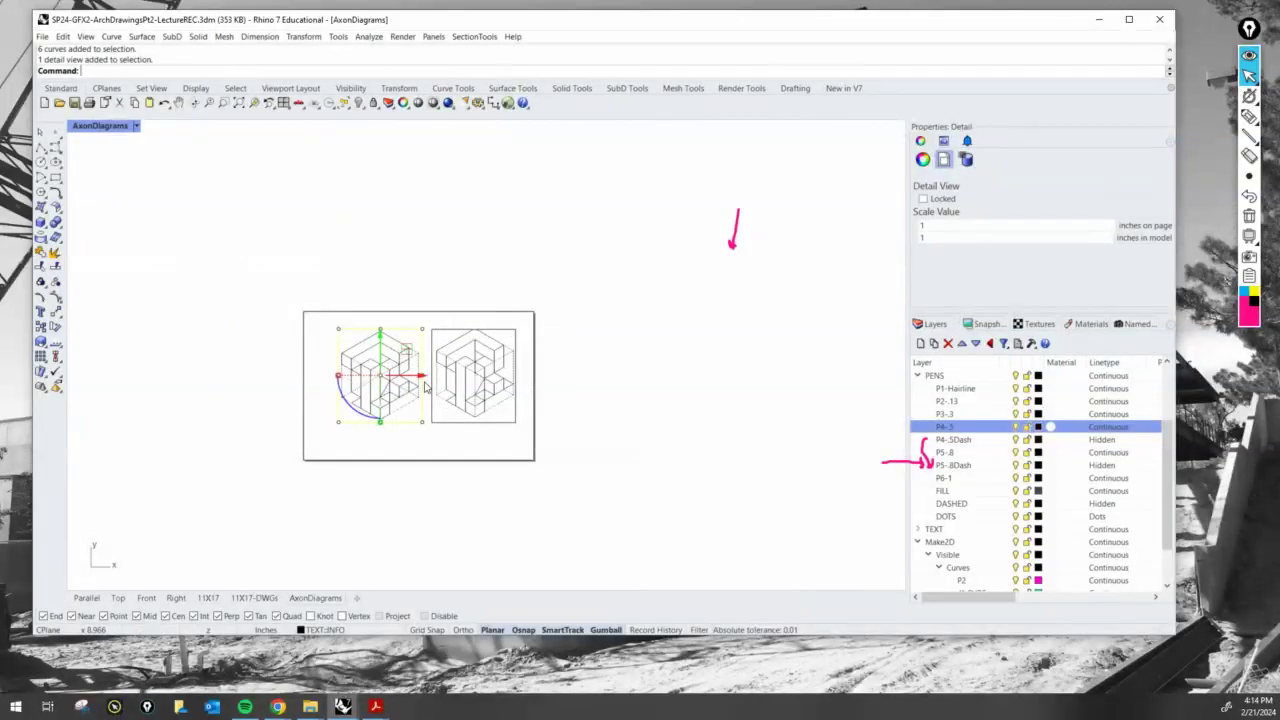
drag(424, 388, 148, 388)
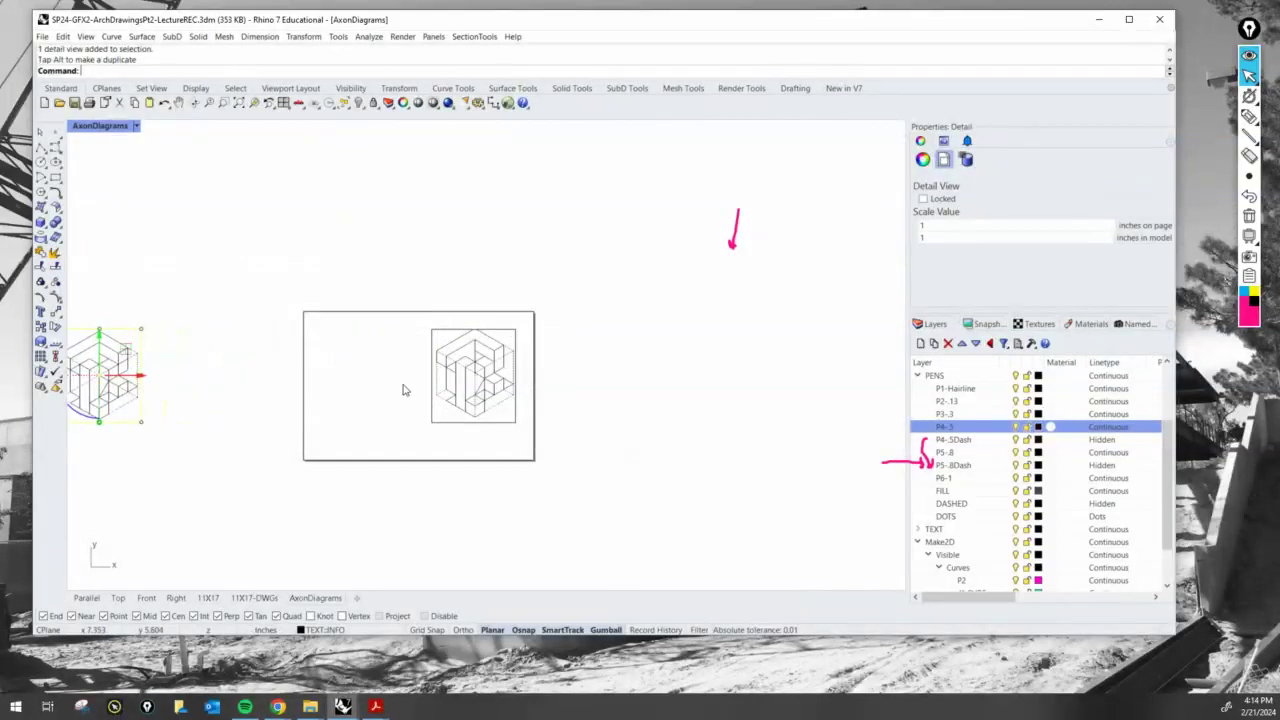
scroll(440, 380, up, 6)
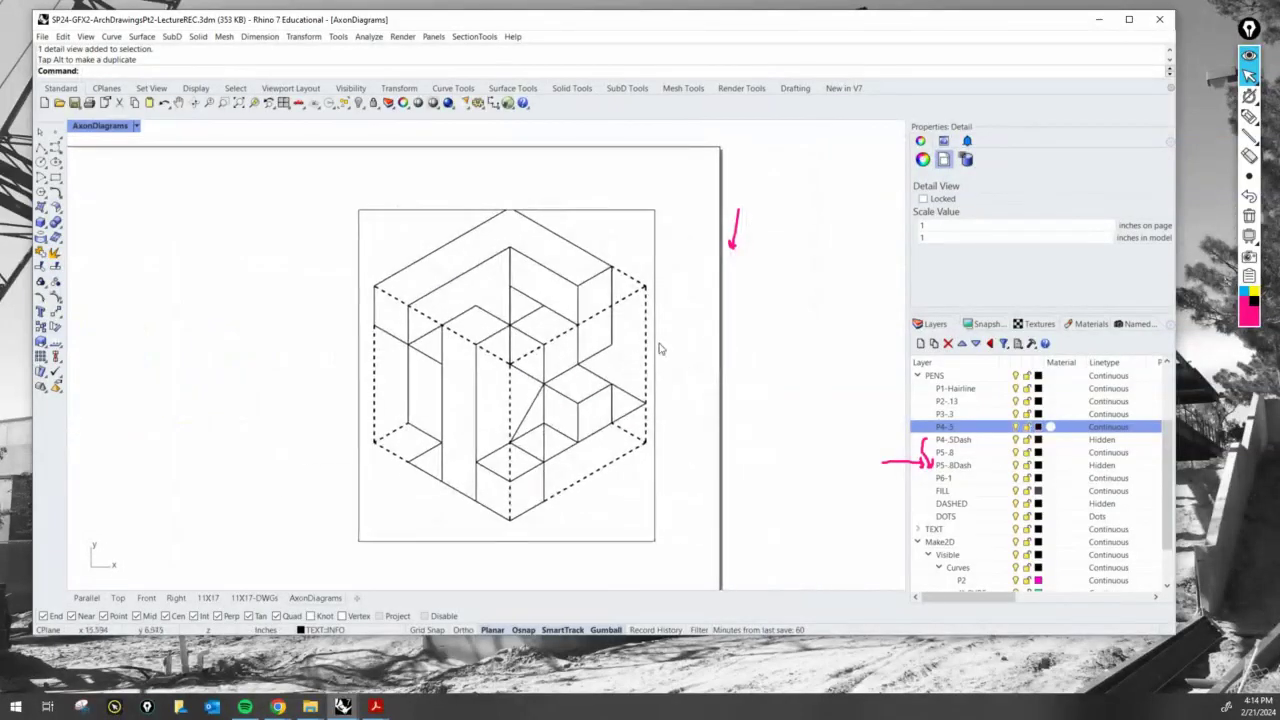
- Clear the pink screen annotations and centre the axonometric drawing within the remaining detail
click(1249, 216)
mouse_move(569, 337)
right_down()
mouse_move(587, 330)
mouse_move(561, 297)
right_up()
double_click(530, 284)
right_click(554, 300)
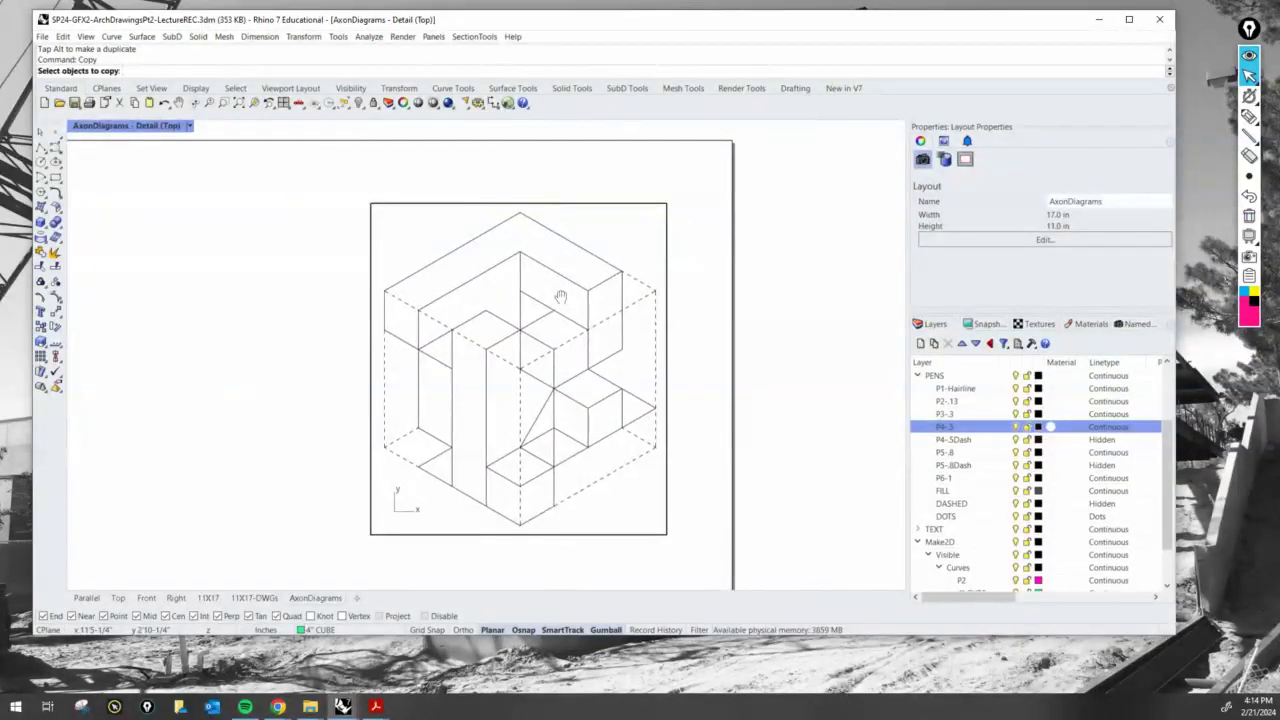
double_click(678, 278)
scroll(571, 314, up, 2)
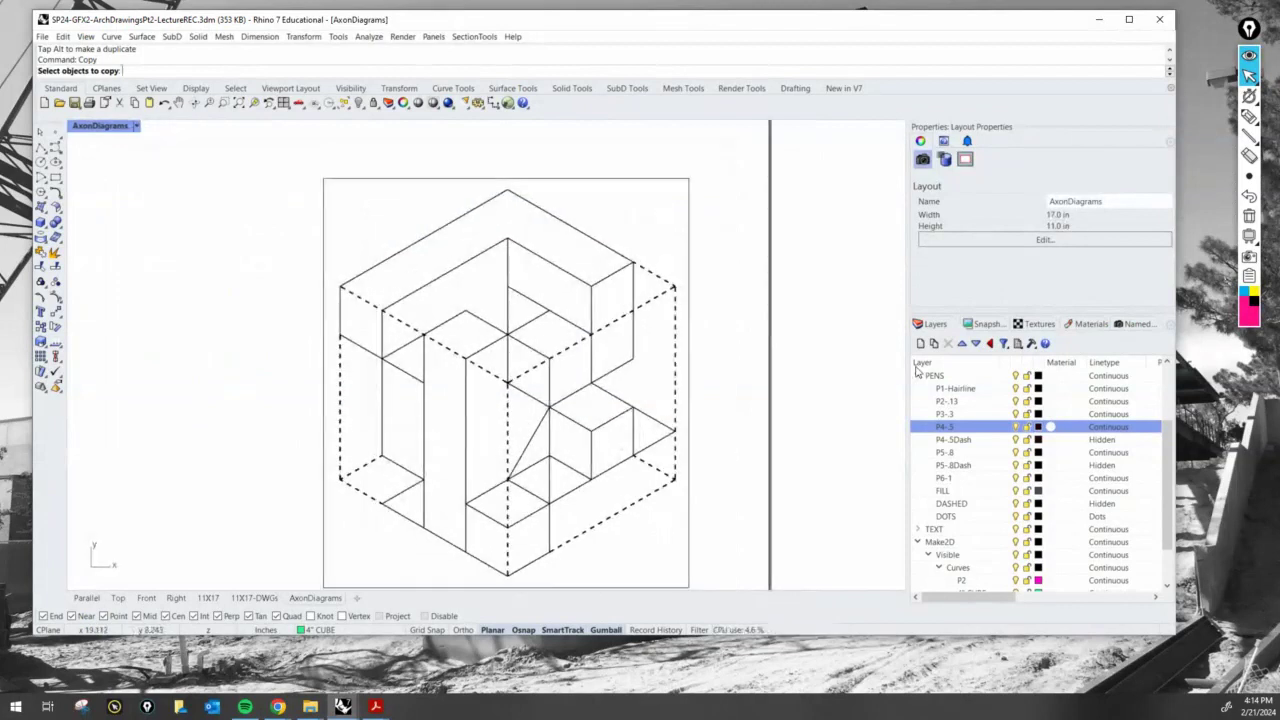
- Trace the cube's outer outline in the detail with the pink screen pen, and clear the annotation
click(1249, 116)
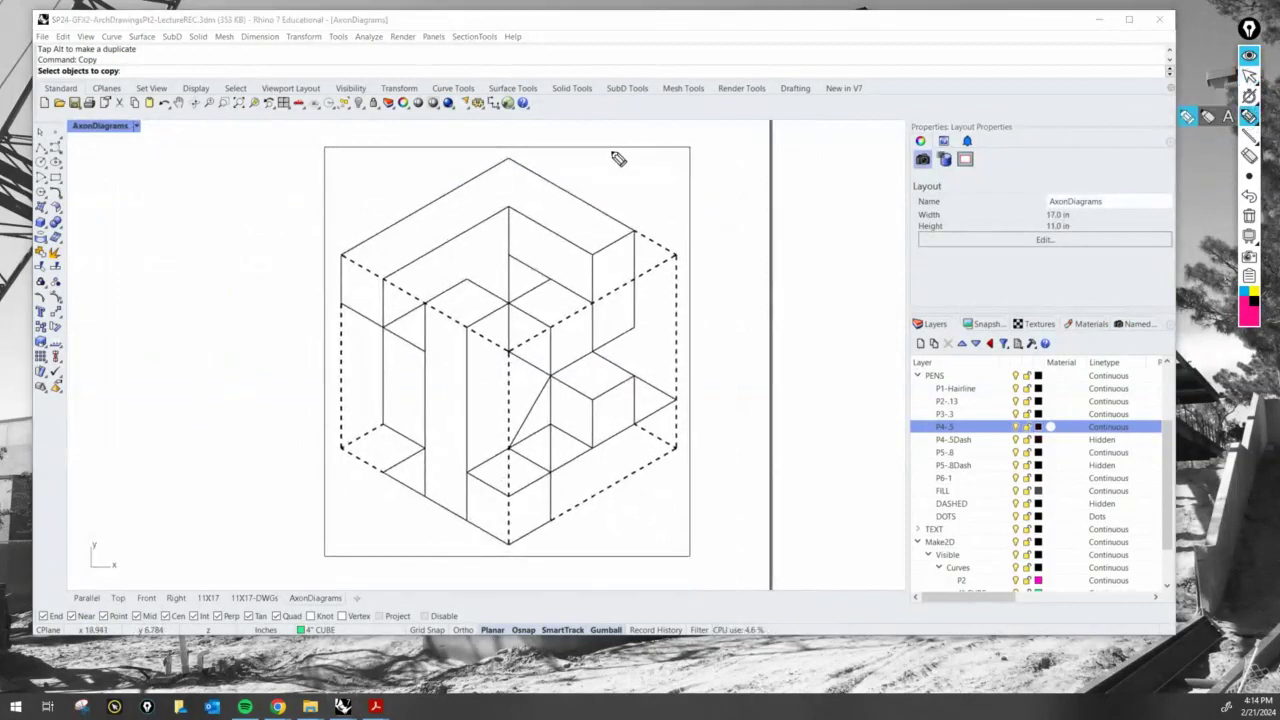
drag(635, 233, 598, 207)
drag(511, 163, 415, 232)
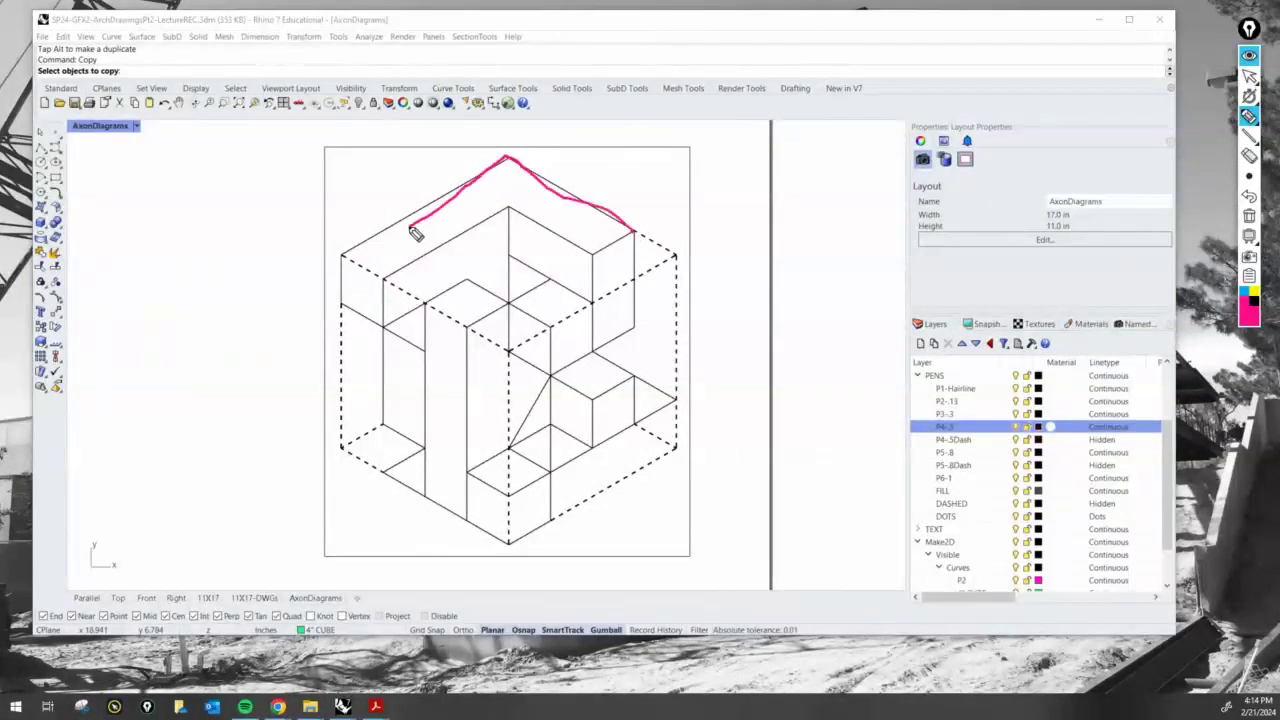
mouse_move(345, 259)
mouse_down()
mouse_move(337, 452)
mouse_move(513, 545)
mouse_move(678, 447)
mouse_move(686, 257)
mouse_move(634, 232)
mouse_up()
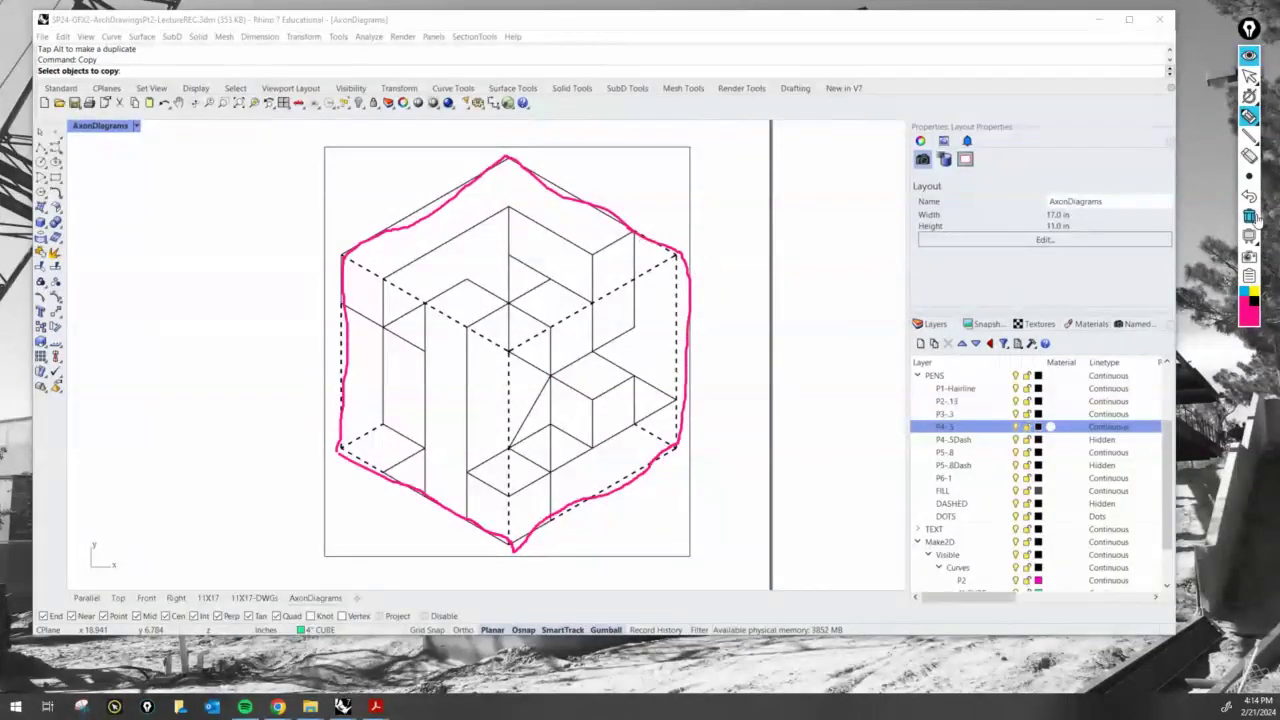
click(1250, 216)
click(1249, 76)
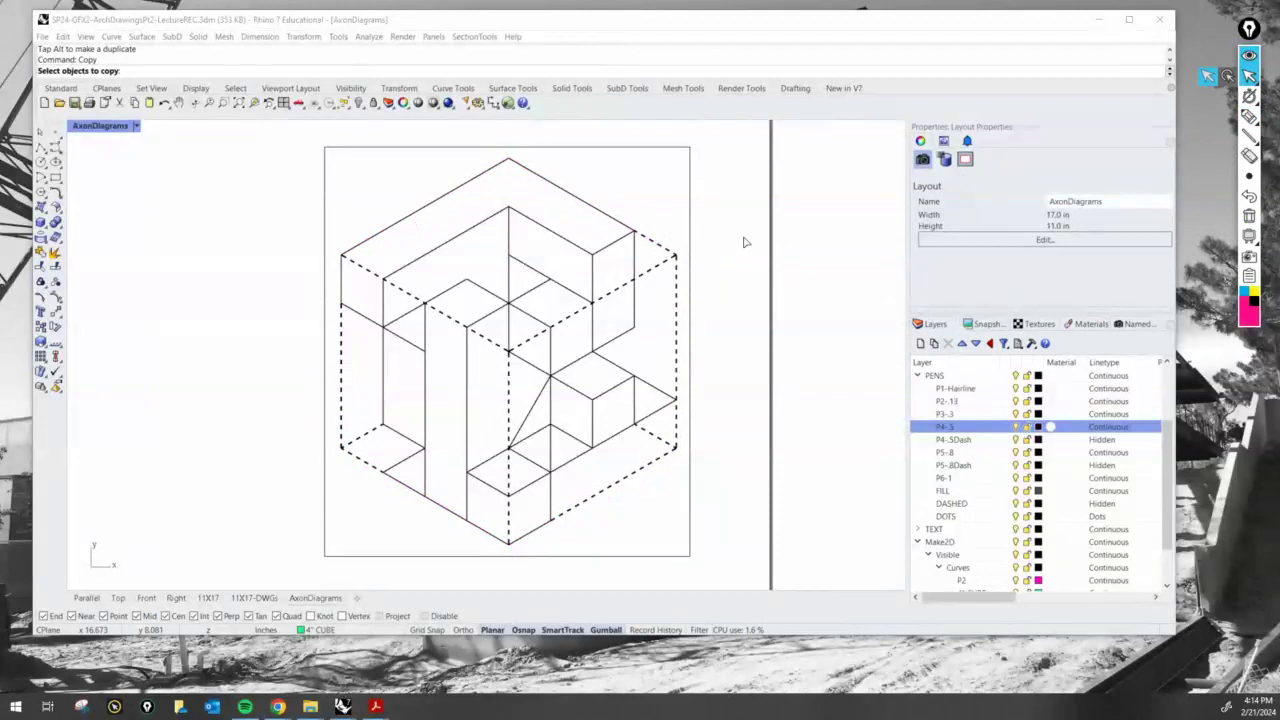
double_click(661, 193)
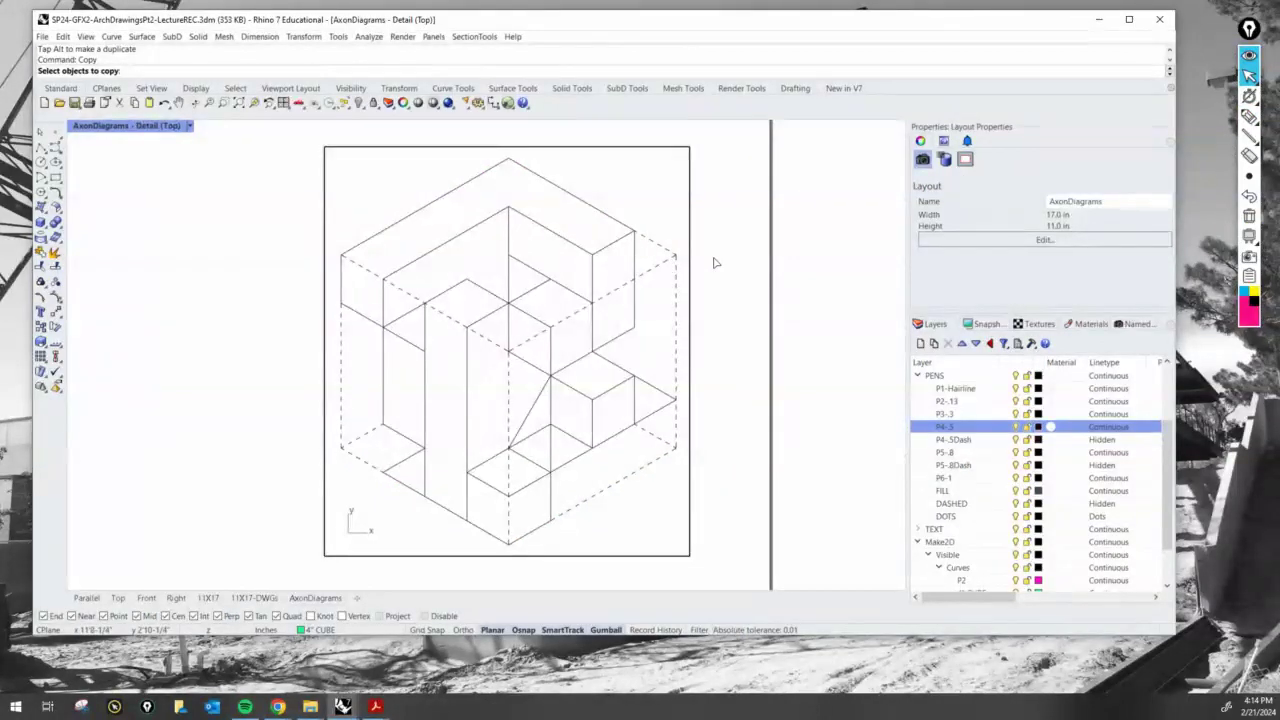
double_click(755, 300)
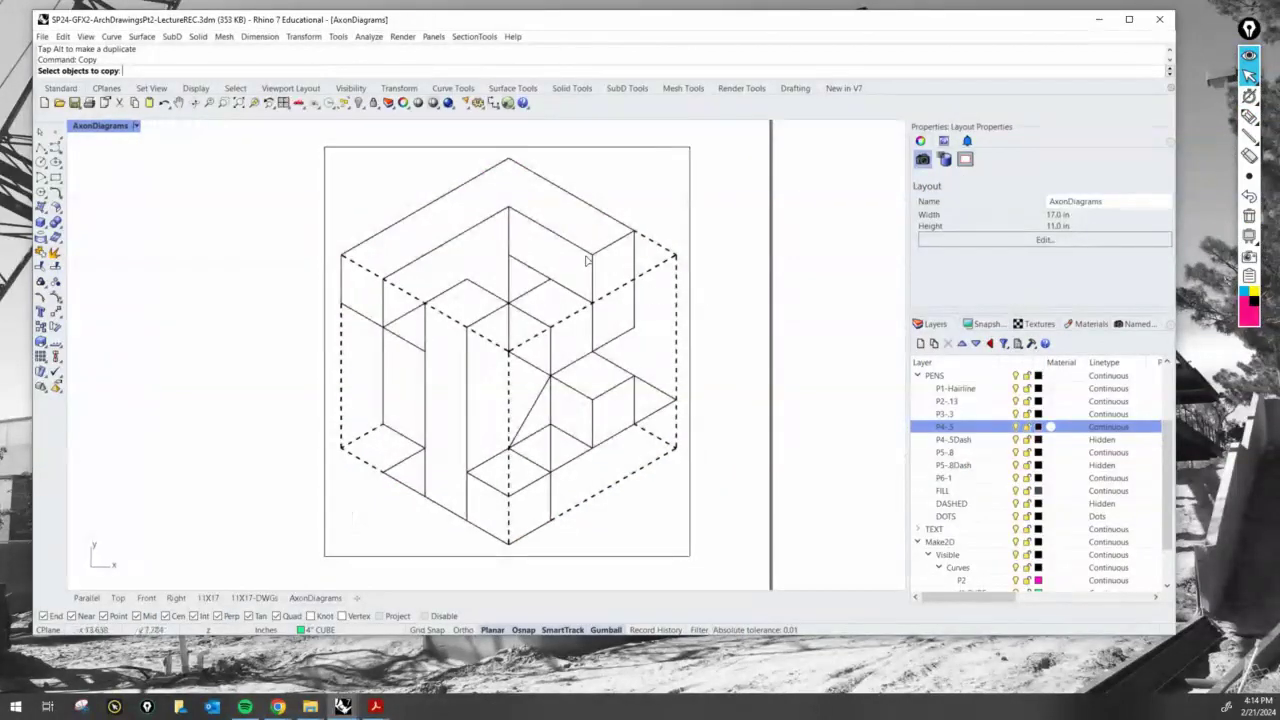
scroll(617, 237, up, 12)
scroll(640, 243, down, 10)
scroll(627, 257, down, 4)
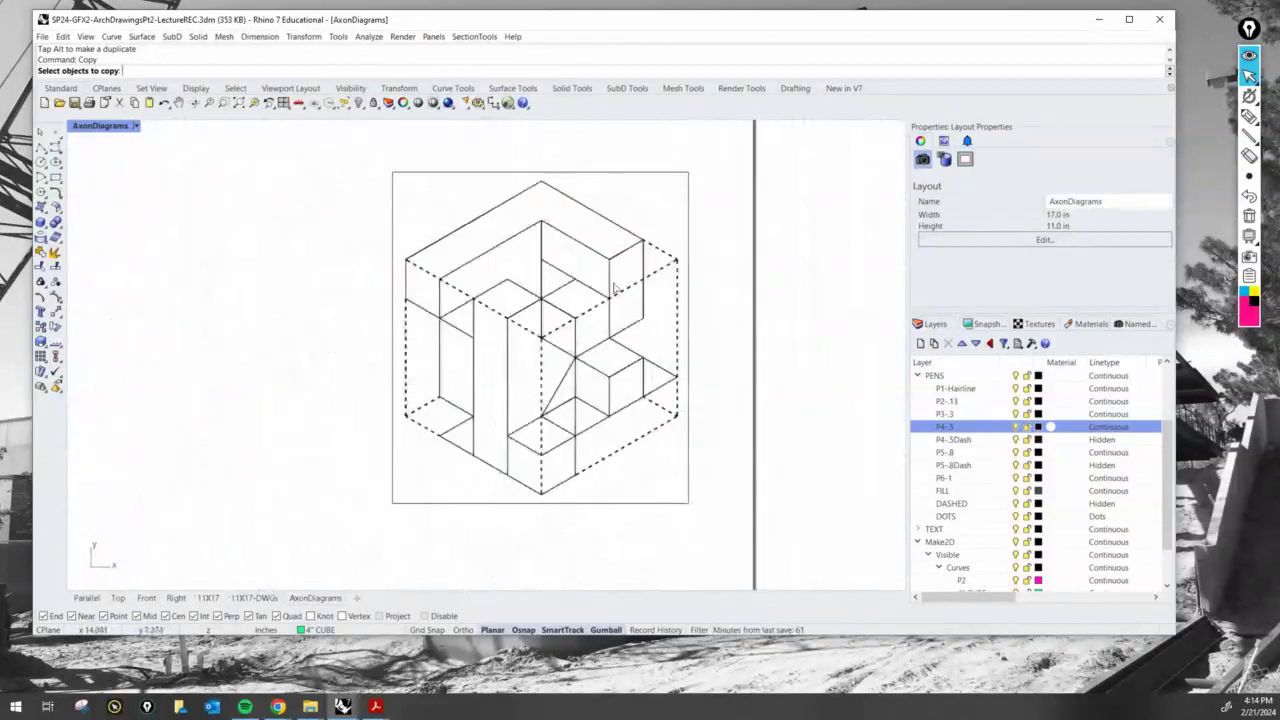
right_drag(617, 291, 615, 315)
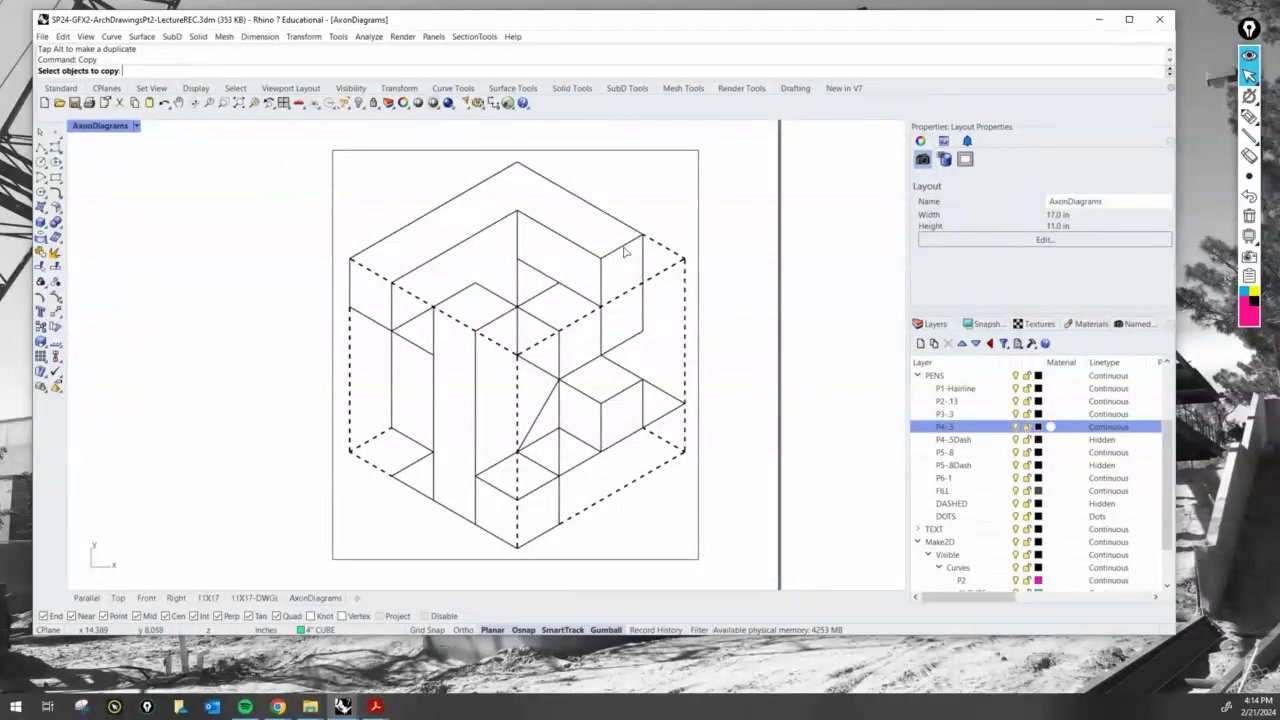
- Turn off the P5-.8Dash layer, select the remaining object curves inside the right detail, and return to layout space
double_click(623, 252)
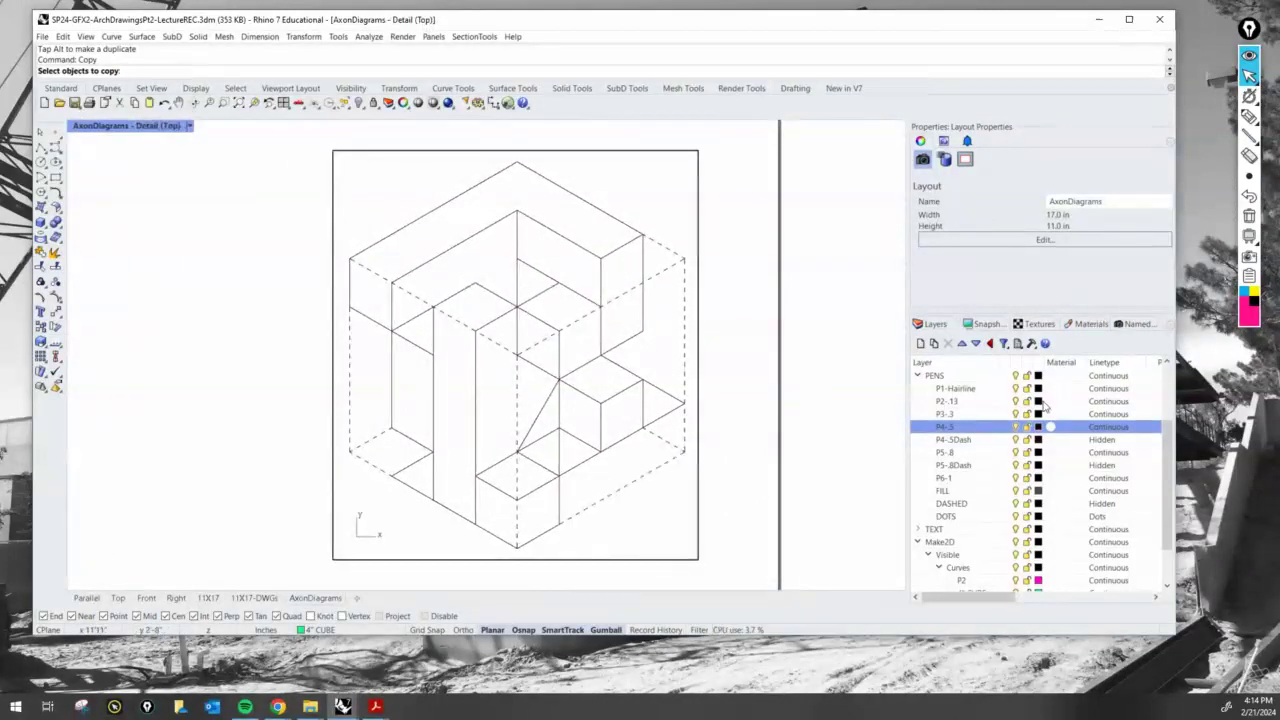
click(1016, 467)
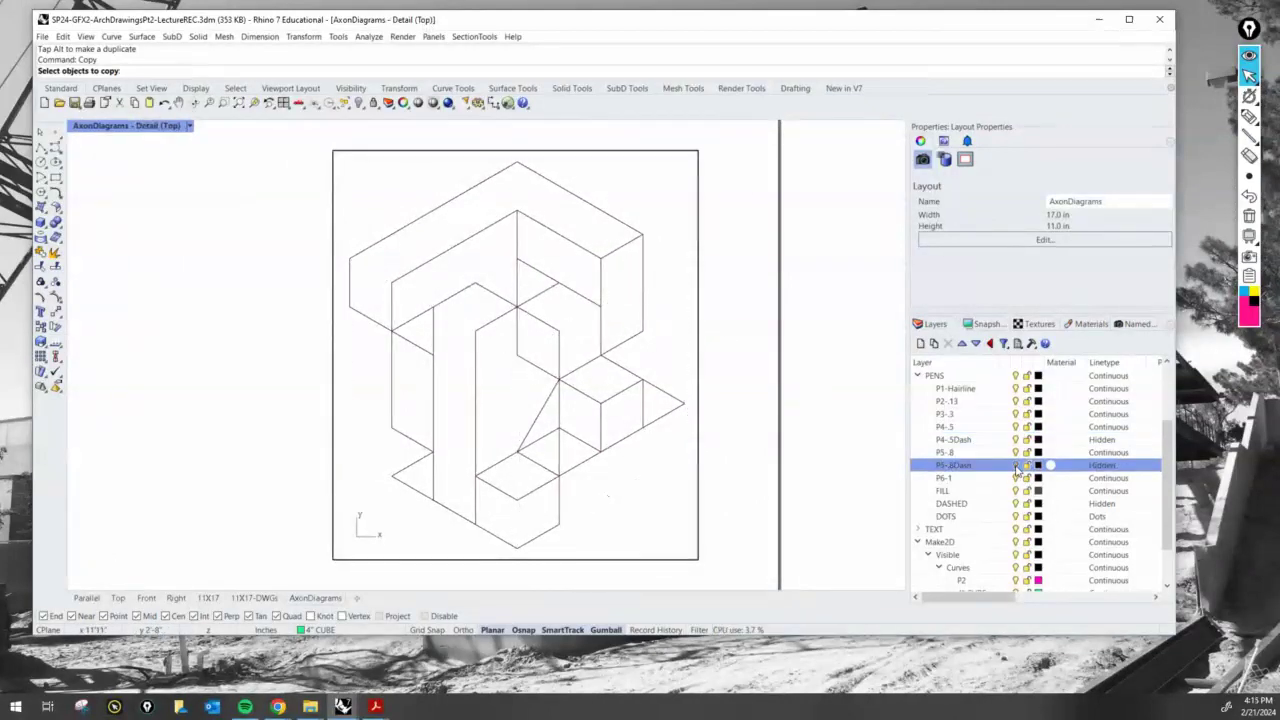
drag(678, 549, 336, 176)
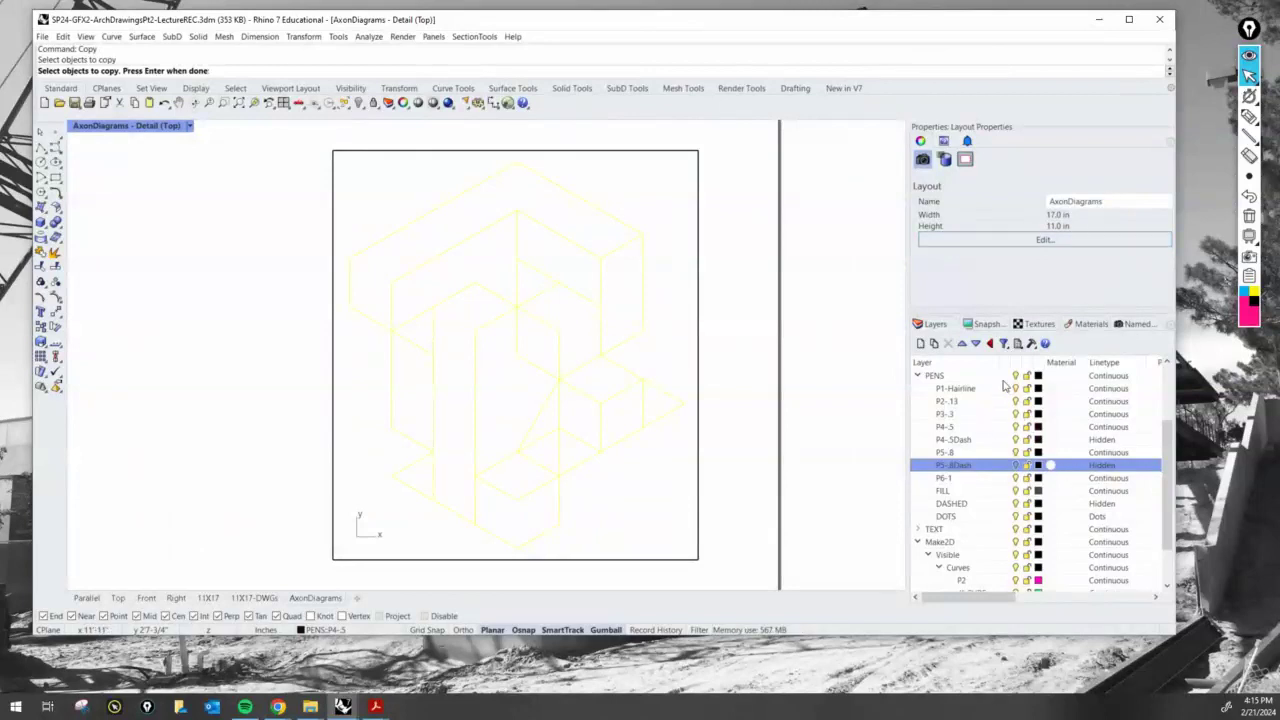
double_click(656, 343)
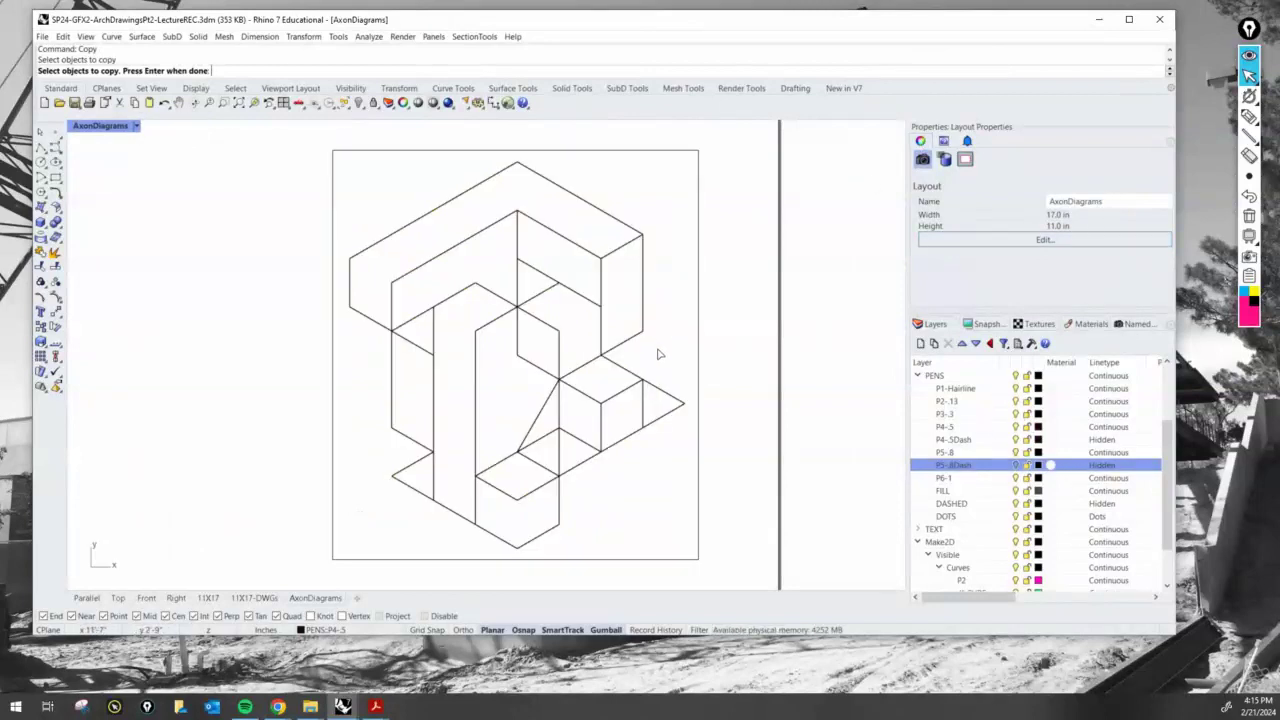
- Try window-selecting the object's curves from layout space and inside the detail, and turn the P5-.8Dash layer back on
drag(680, 534, 348, 175)
double_click(588, 278)
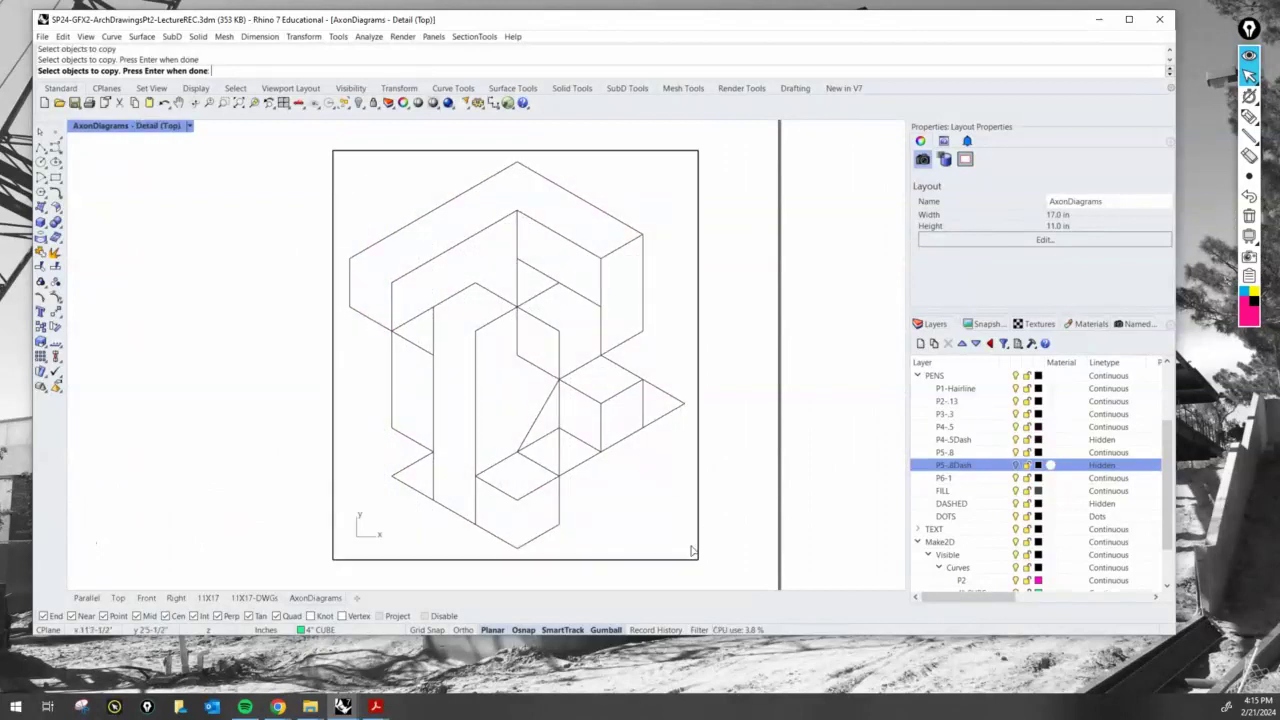
drag(690, 555, 350, 187)
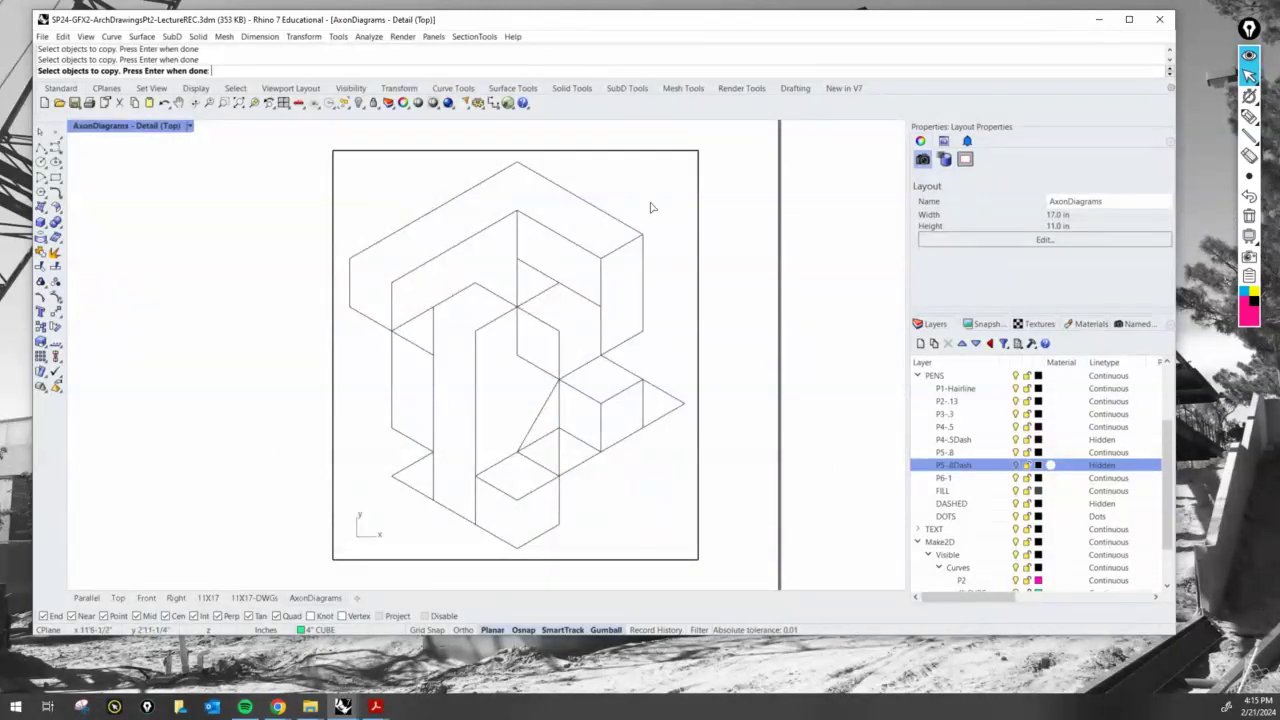
drag(647, 203, 414, 542)
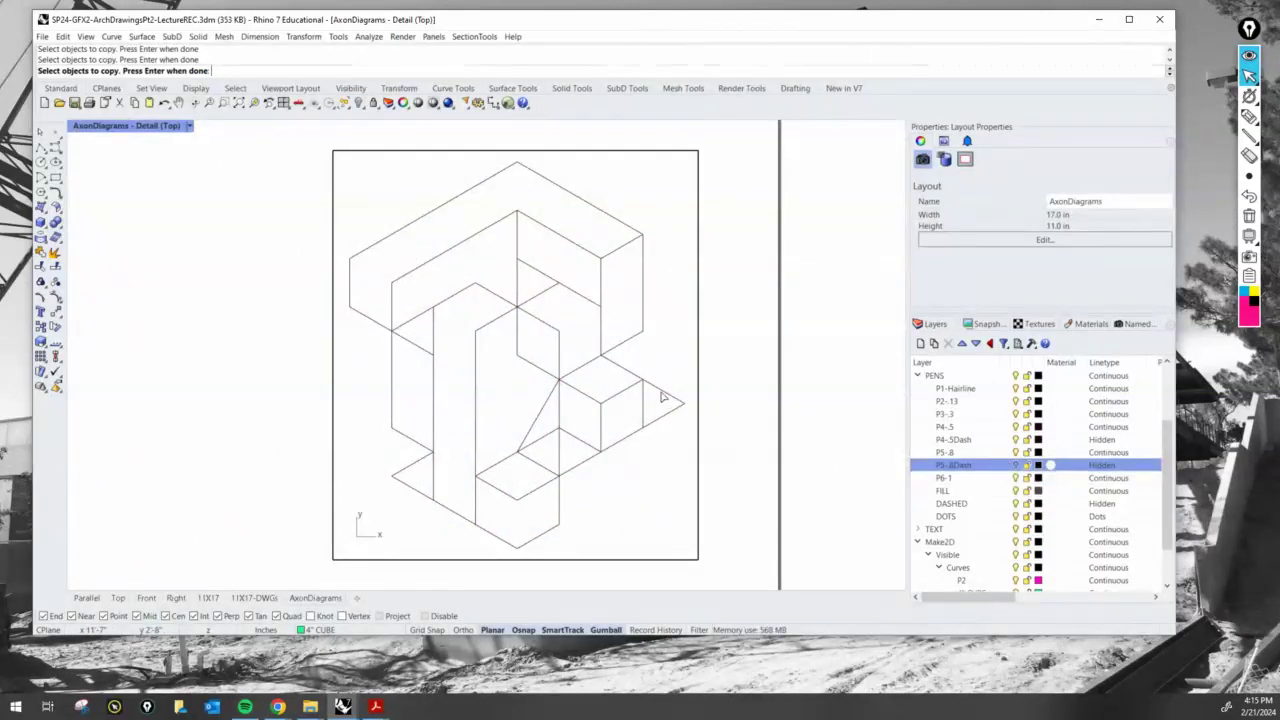
double_click(663, 396)
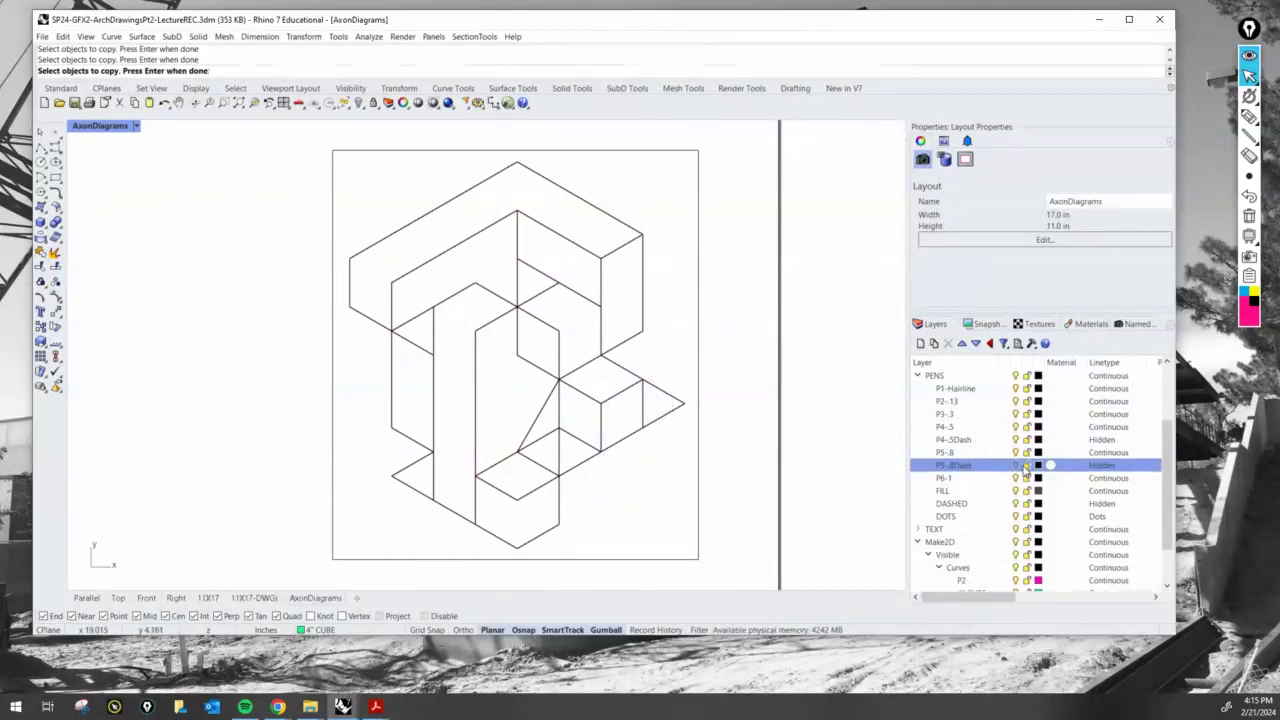
scroll(1024, 477, up, 3)
scroll(1014, 460, down, 2)
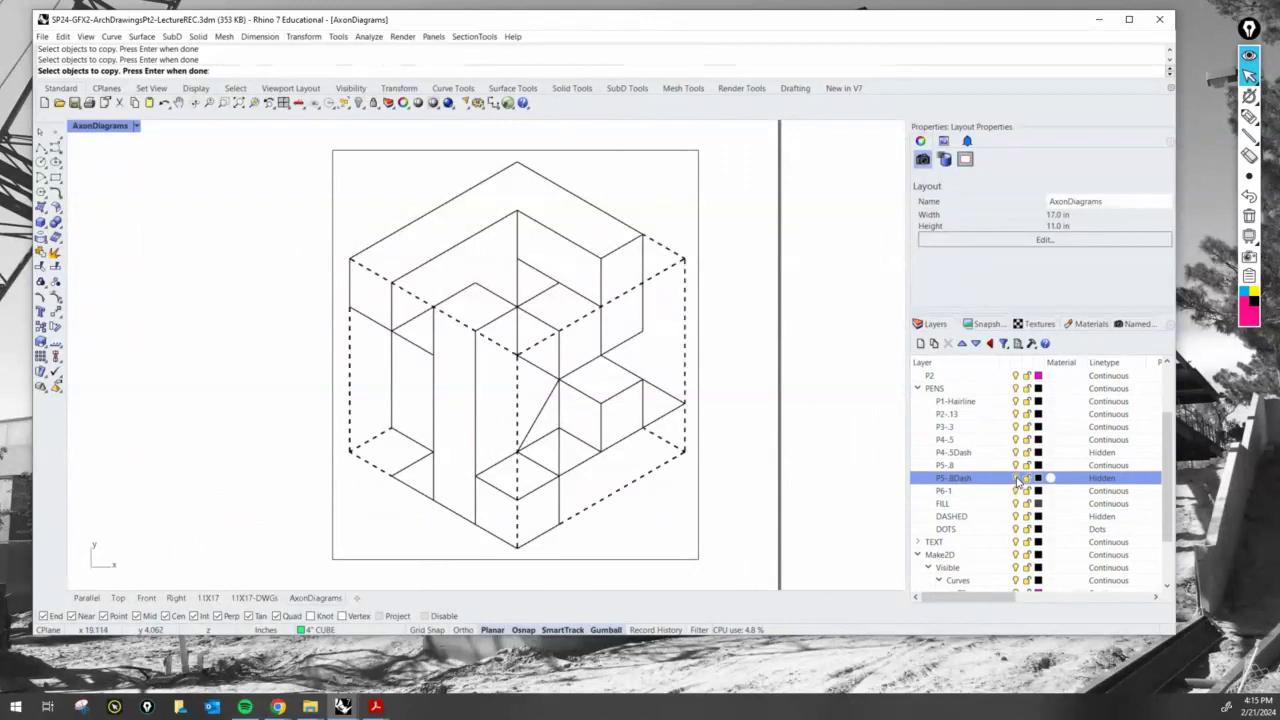
- Compare the drawing's line weights in the active right detail with their display in layout space
double_click(660, 365)
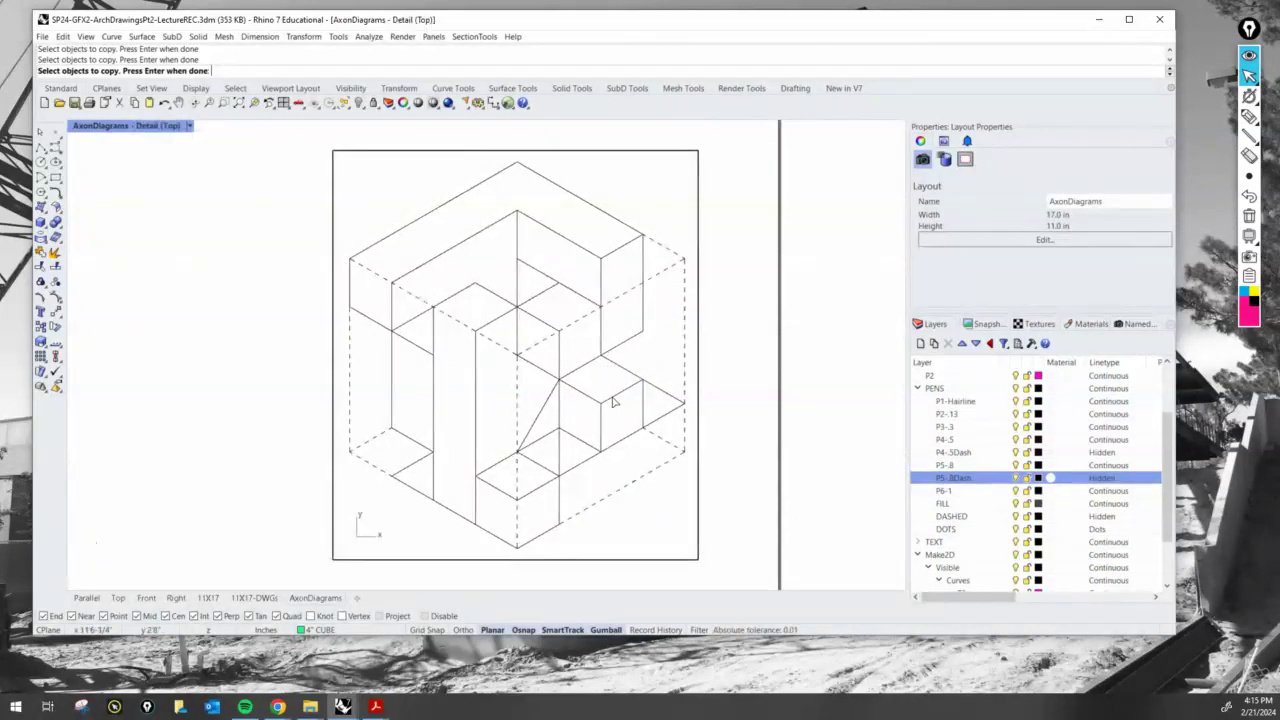
double_click(742, 378)
scroll(741, 374, down, 12)
click(729, 371)
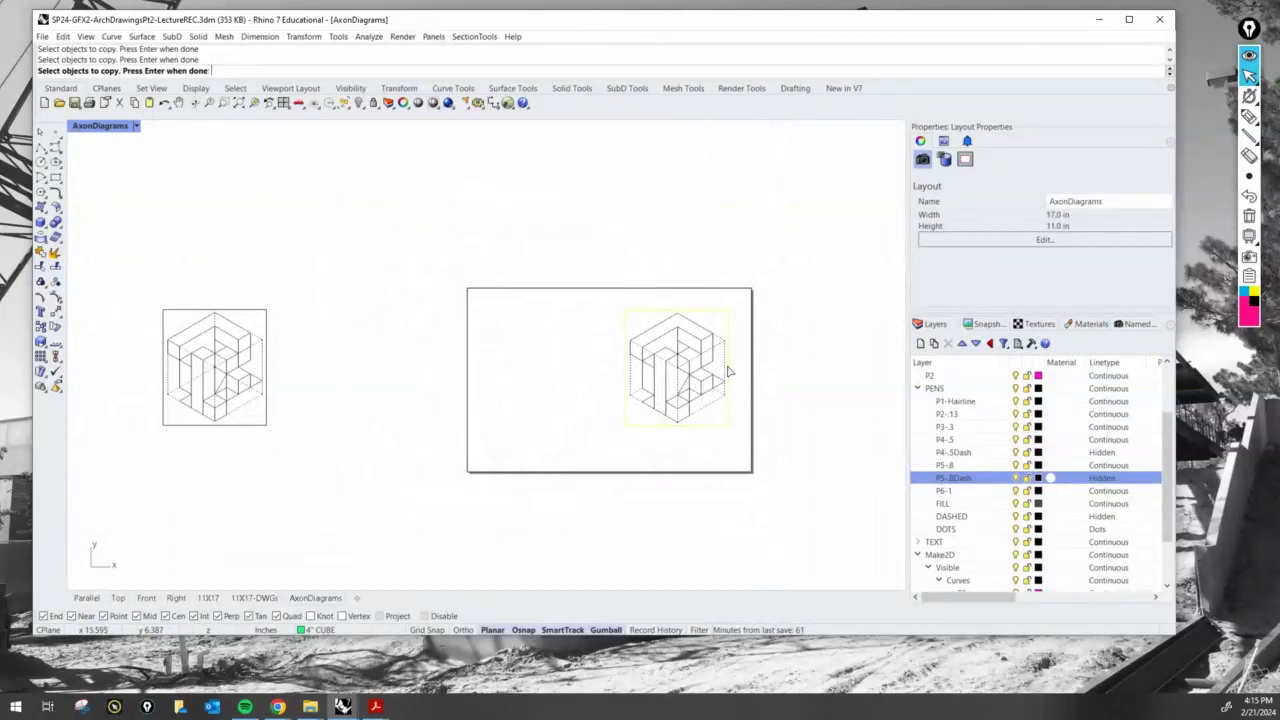
scroll(732, 367, up, 8)
double_click(697, 372)
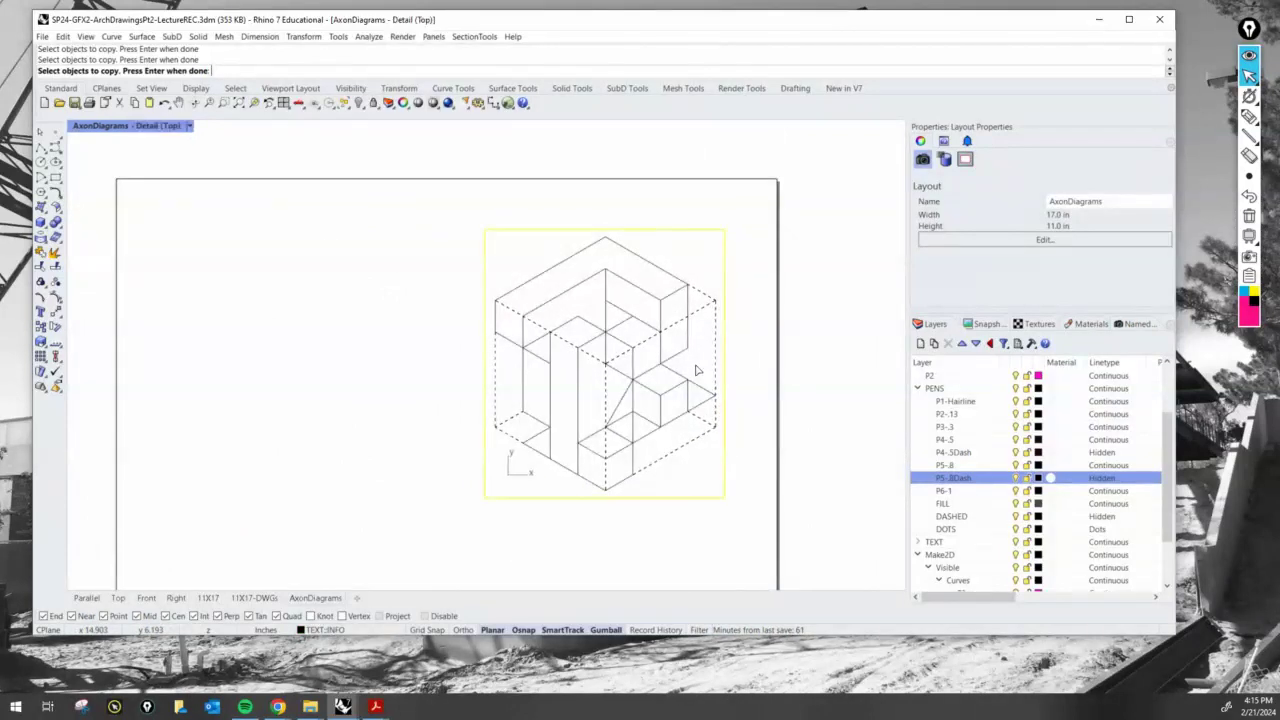
double_click(672, 396)
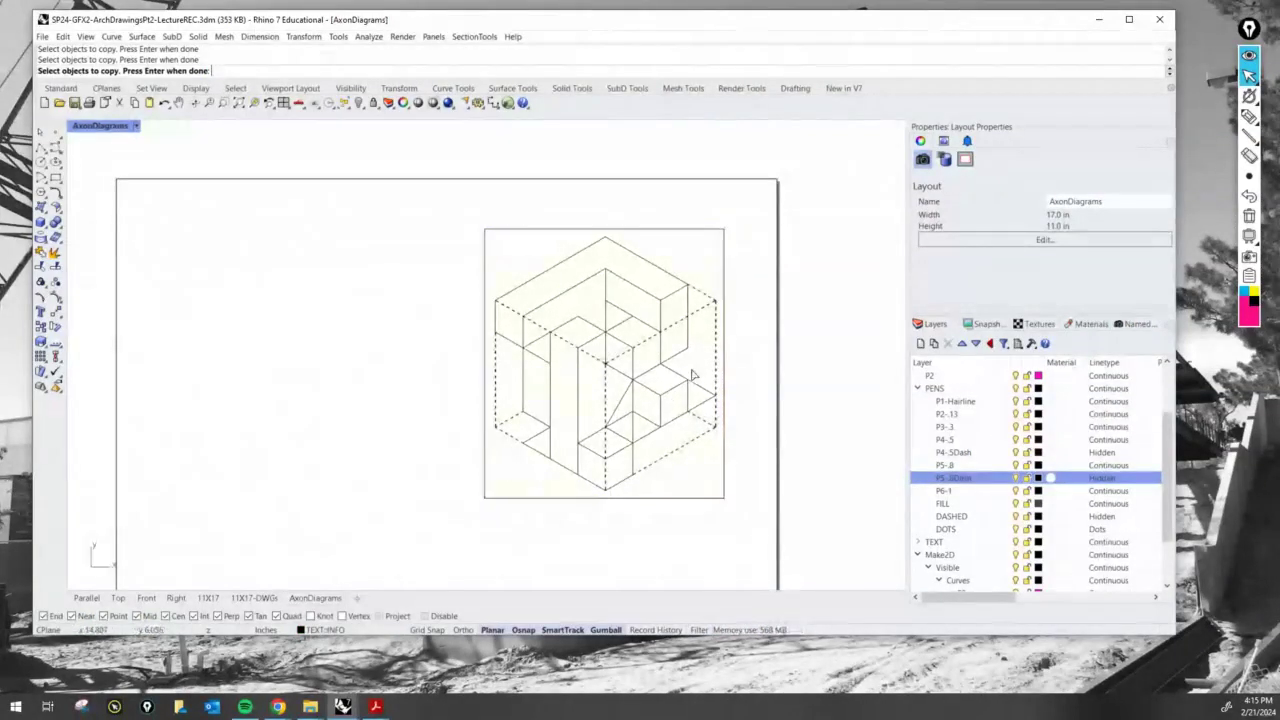
scroll(682, 378, up, 5)
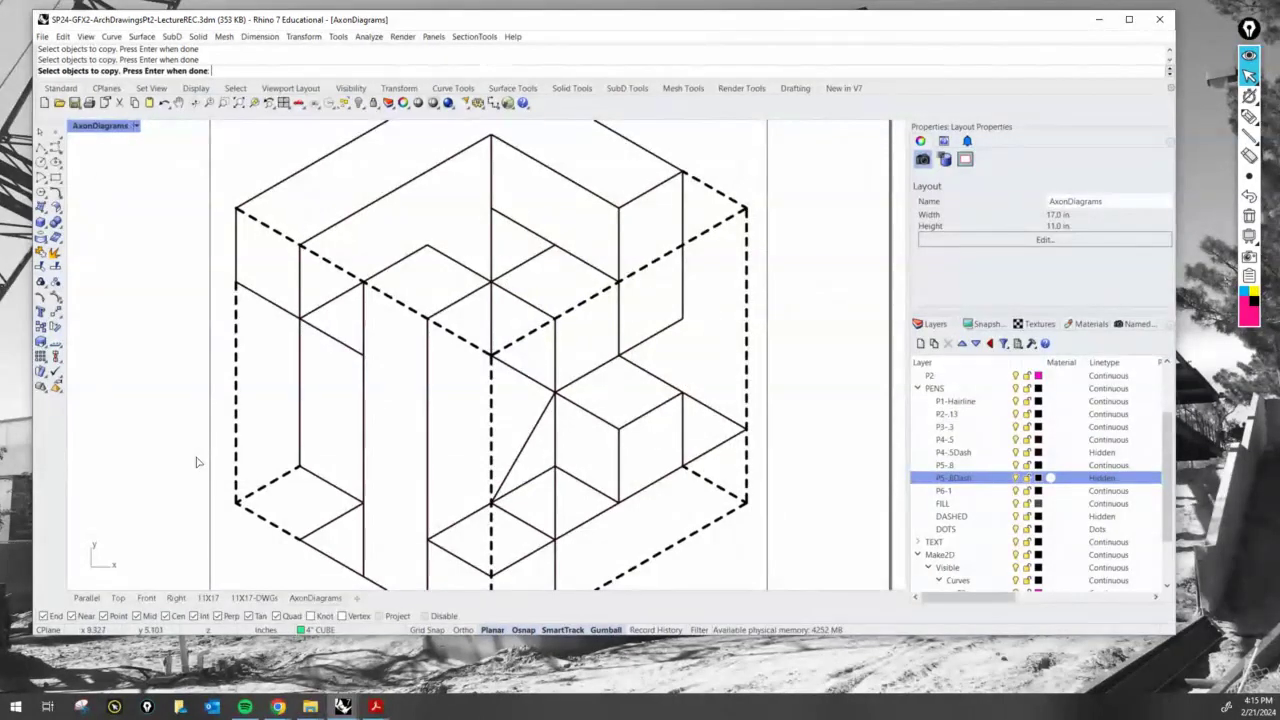
- Examine the two flat axonometric line drawings side by side in the Parallel view
click(86, 597)
scroll(484, 369, down, 4)
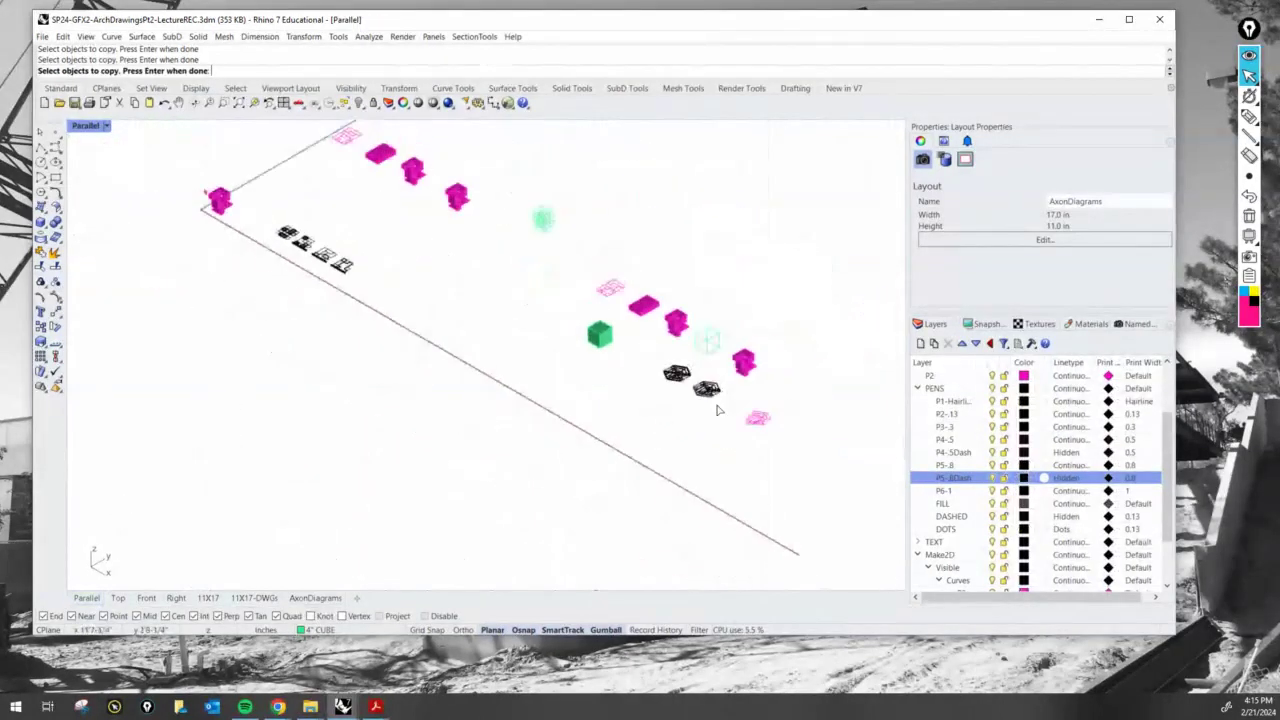
scroll(690, 370, up, 10)
click(695, 370)
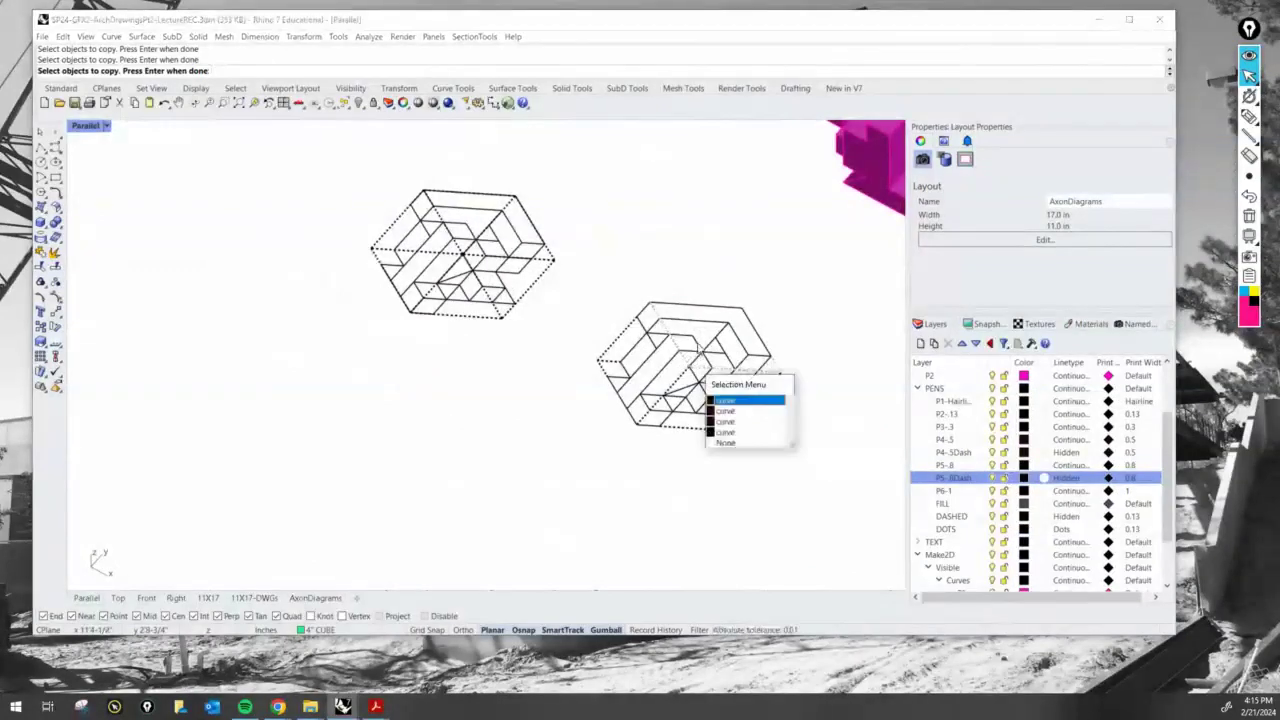
scroll(721, 307, up, 4)
right_drag(714, 335, 772, 332)
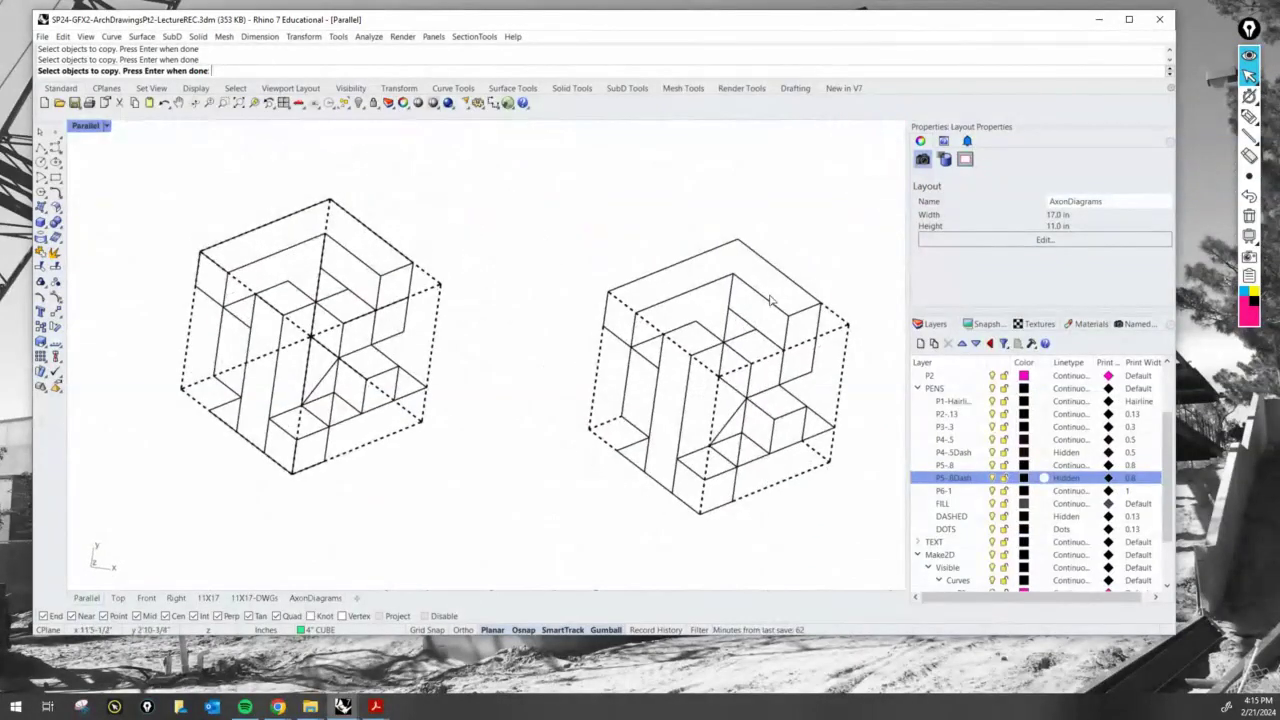
scroll(790, 340, down, 5)
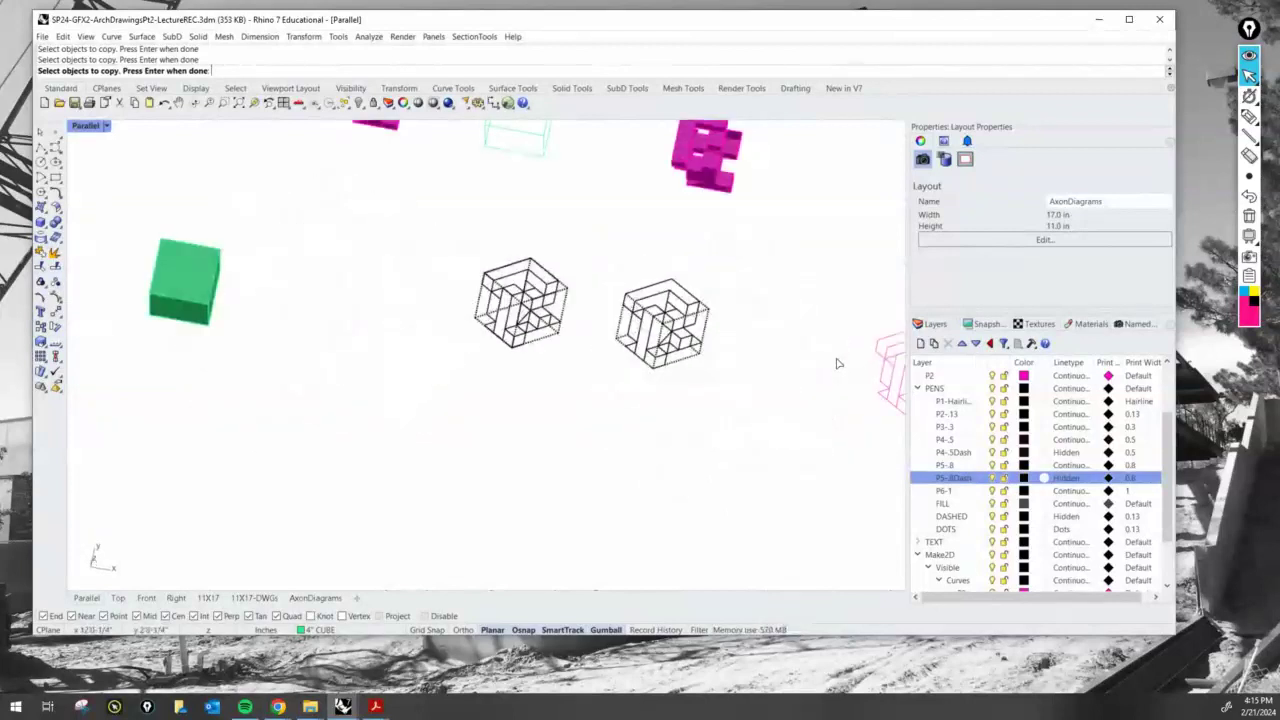
right_drag(838, 363, 775, 360)
scroll(668, 393, up, 6)
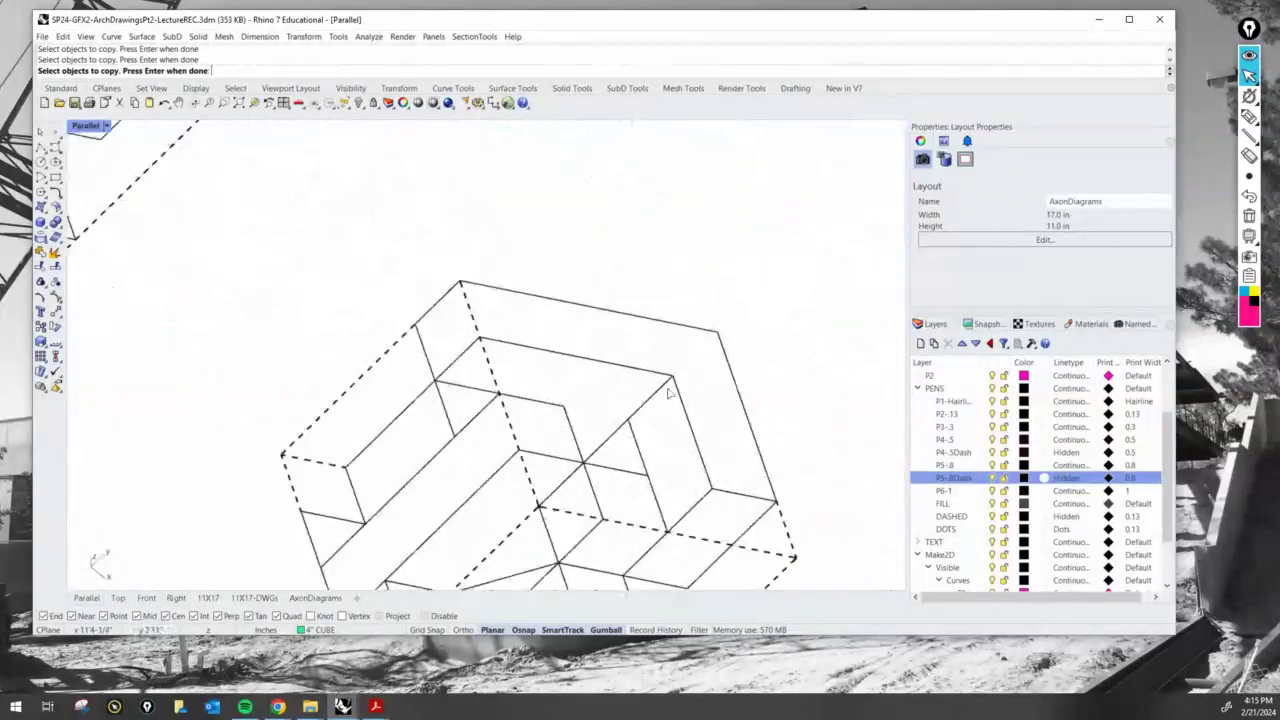
scroll(476, 292, down, 5)
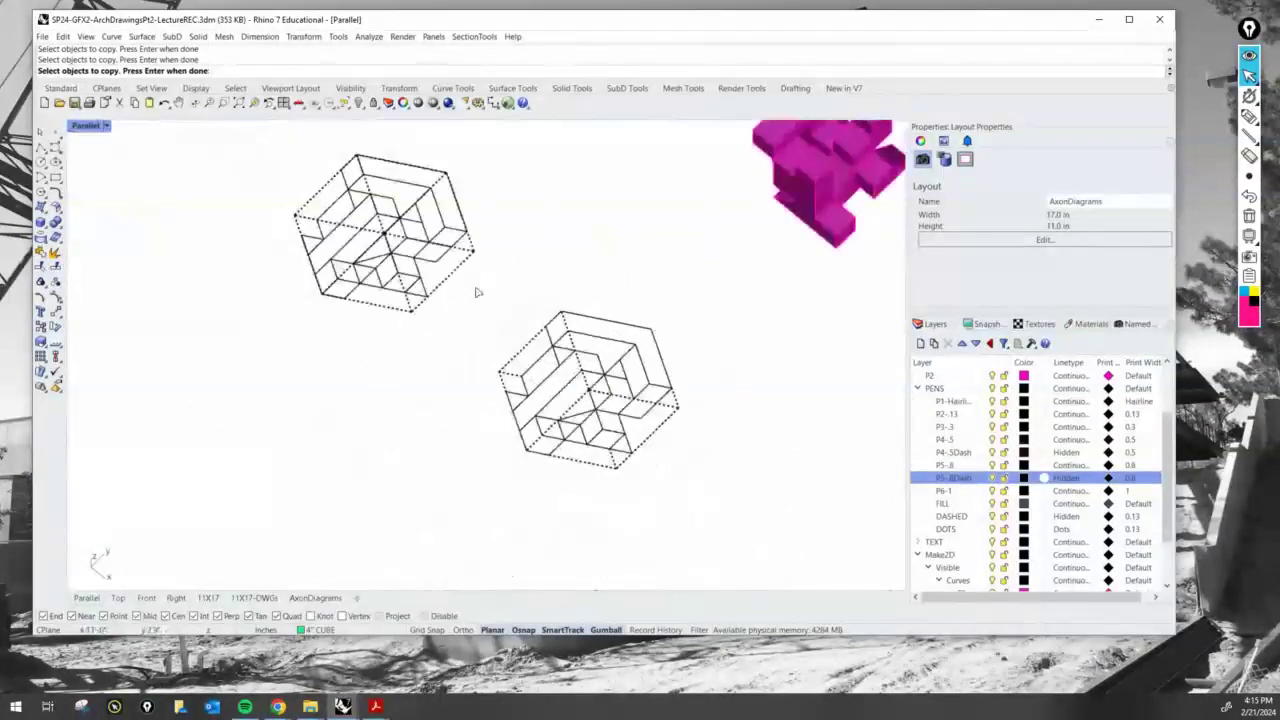
right_drag(479, 273, 543, 286)
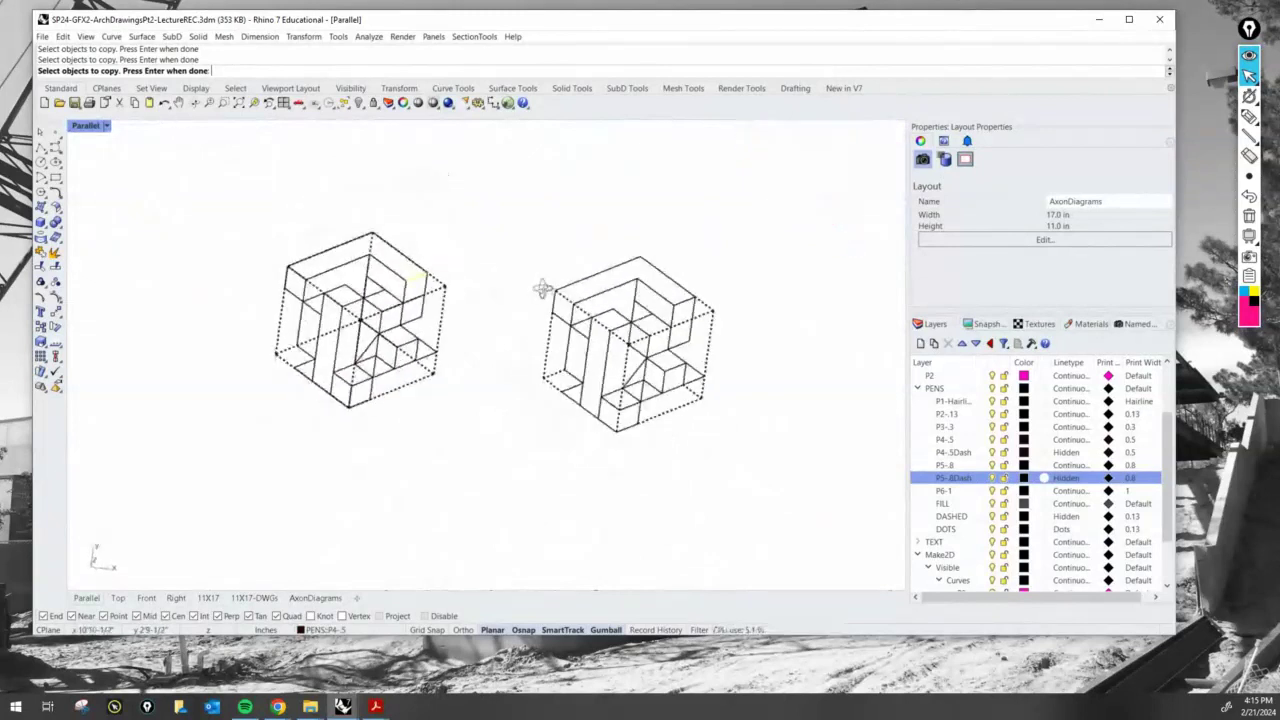
scroll(646, 275, up, 5)
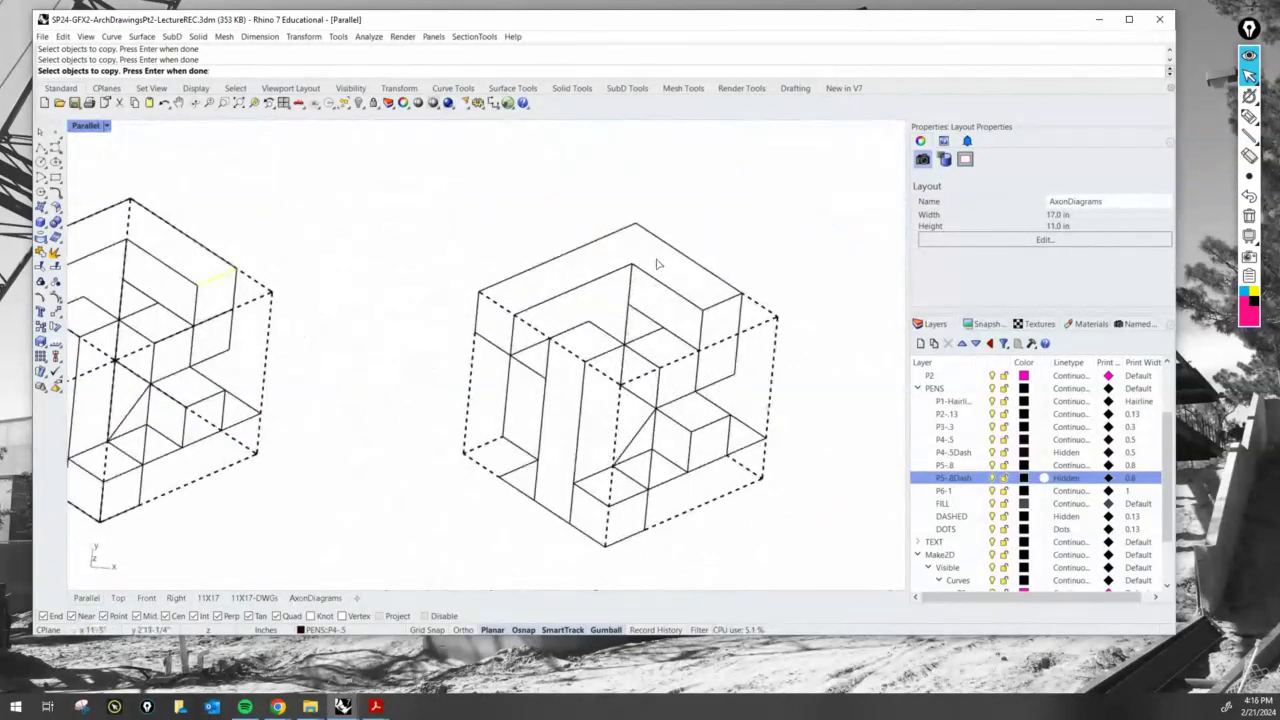
- Cancel the pending Copy command, clear the curve selection, and return to the right detail on the AxonDiagrams layout
key(Escape)
click(656, 280)
key(Escape)
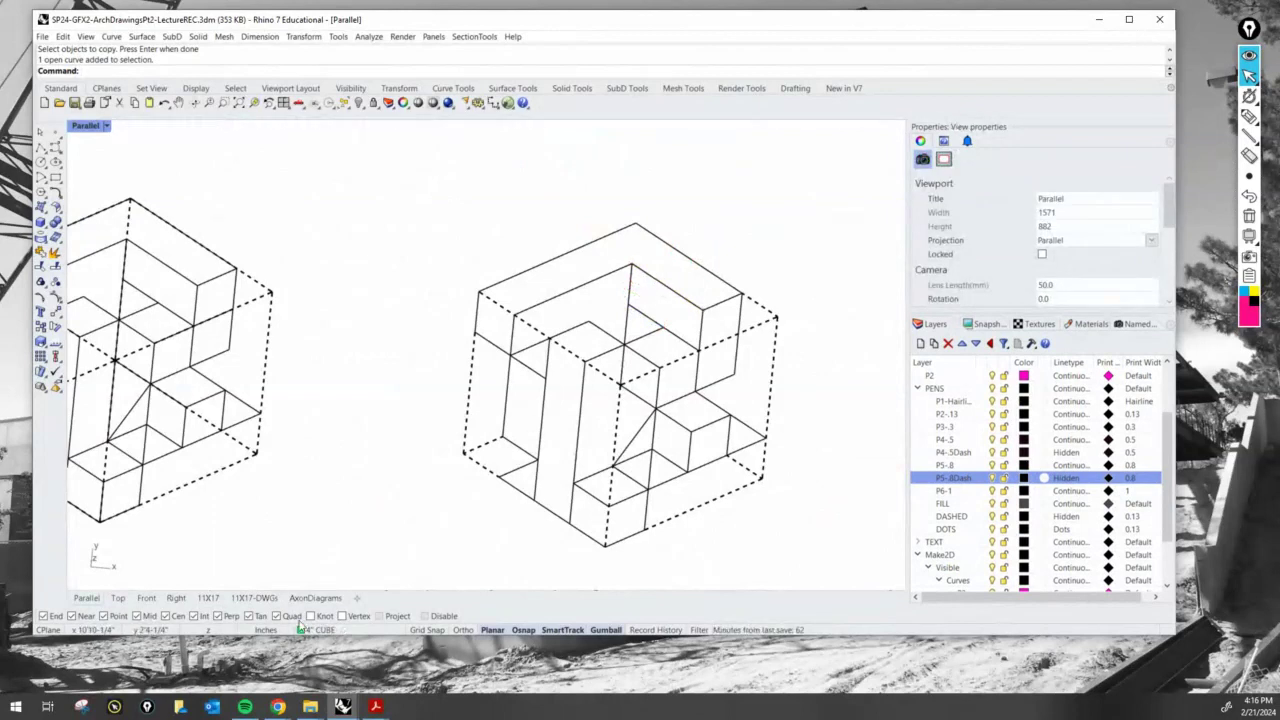
click(315, 598)
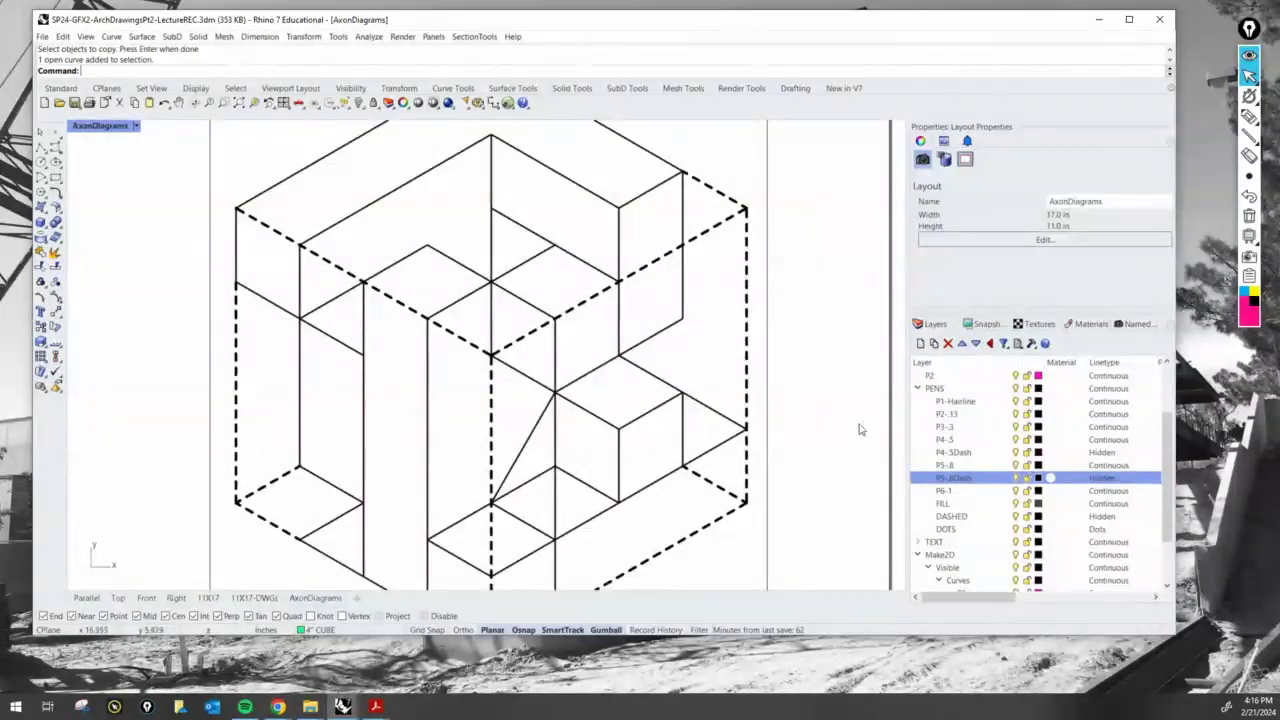
scroll(846, 418, down, 4)
right_drag(834, 416, 771, 385)
- Activate the right detail, window-select the axonometric drawing's curves, and go back to layout space
double_click(704, 304)
click(676, 302)
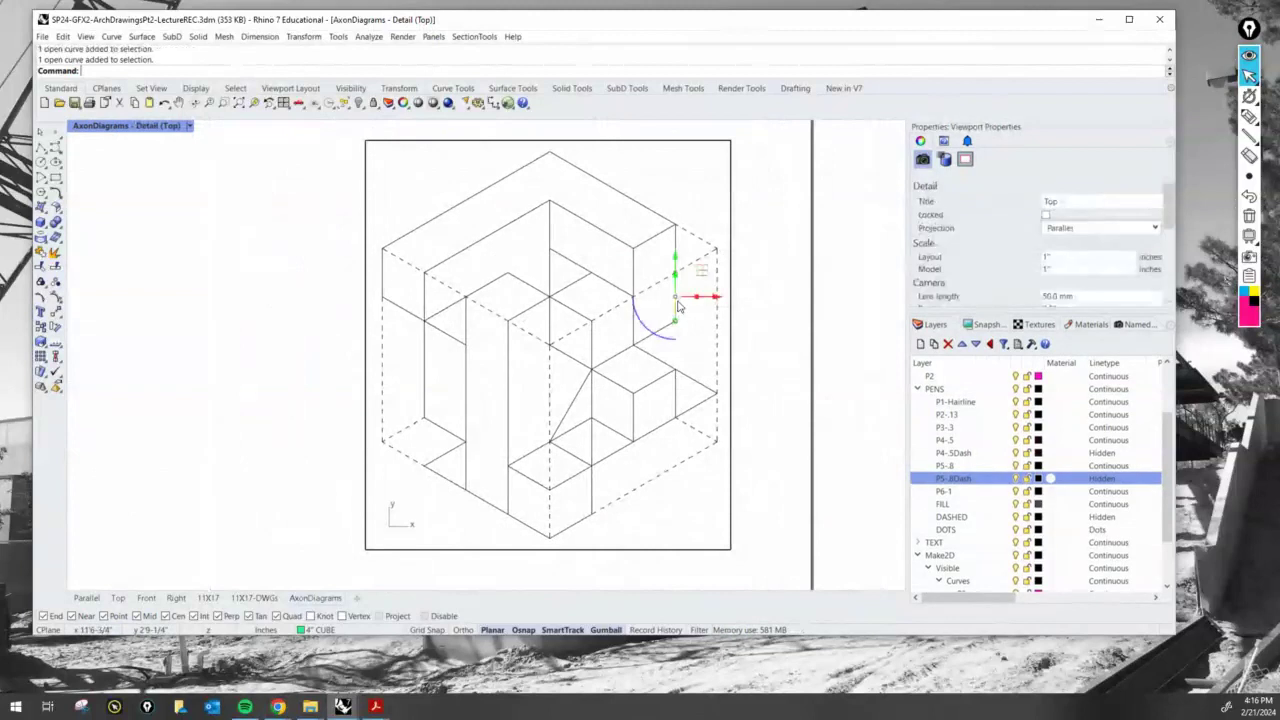
drag(716, 513, 397, 170)
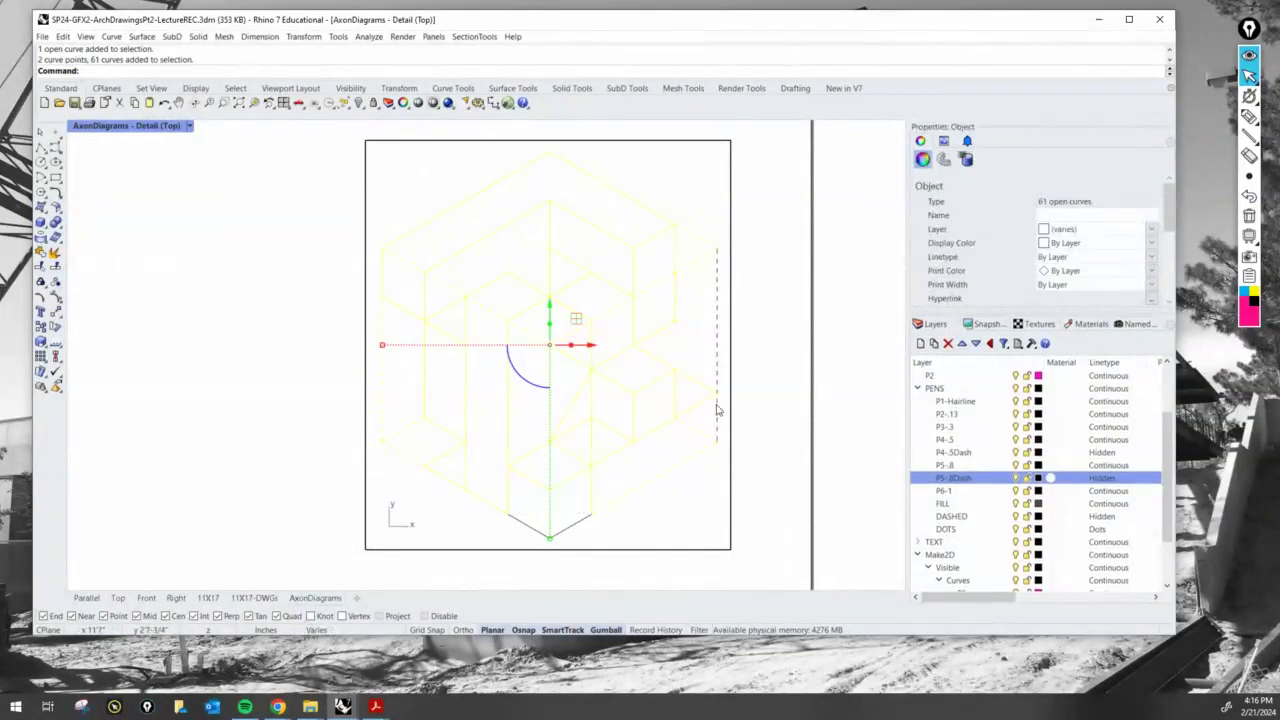
double_click(763, 420)
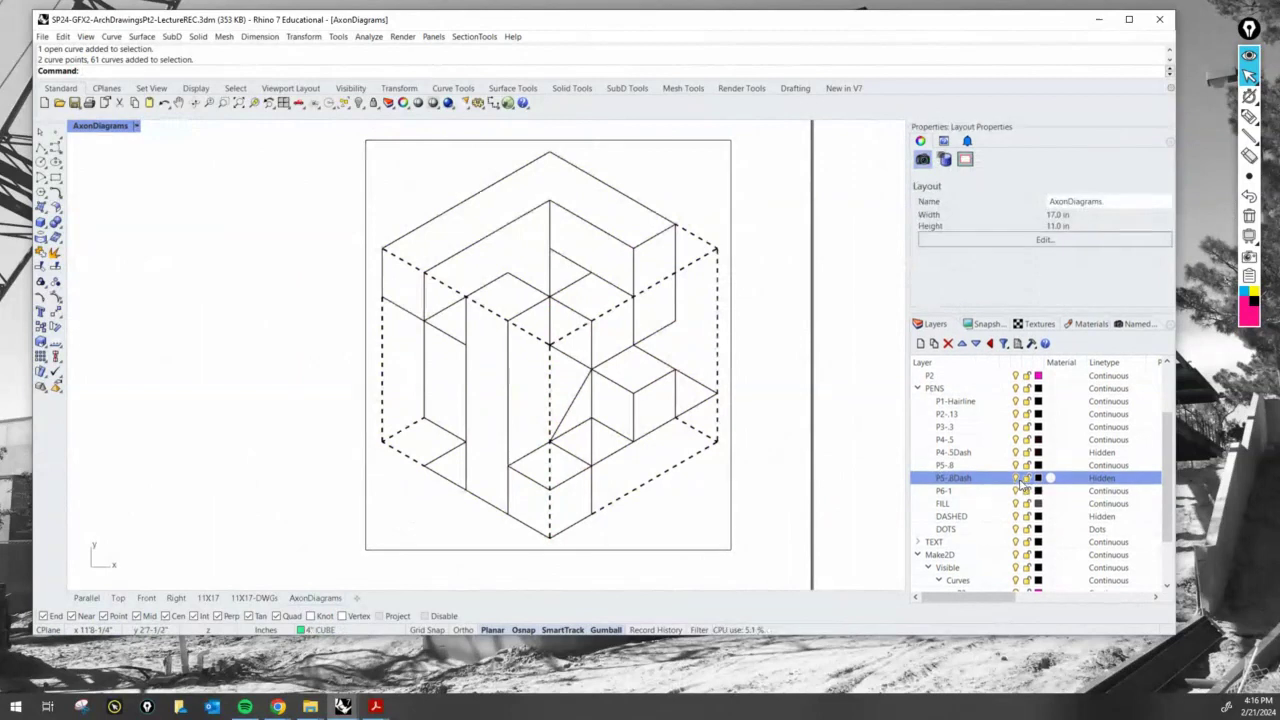
- Hide the P5-.8Dash layer, make P3-.3 current, and move the right detail's visible axonometric curves to P3-.3
click(1016, 479)
double_click(700, 513)
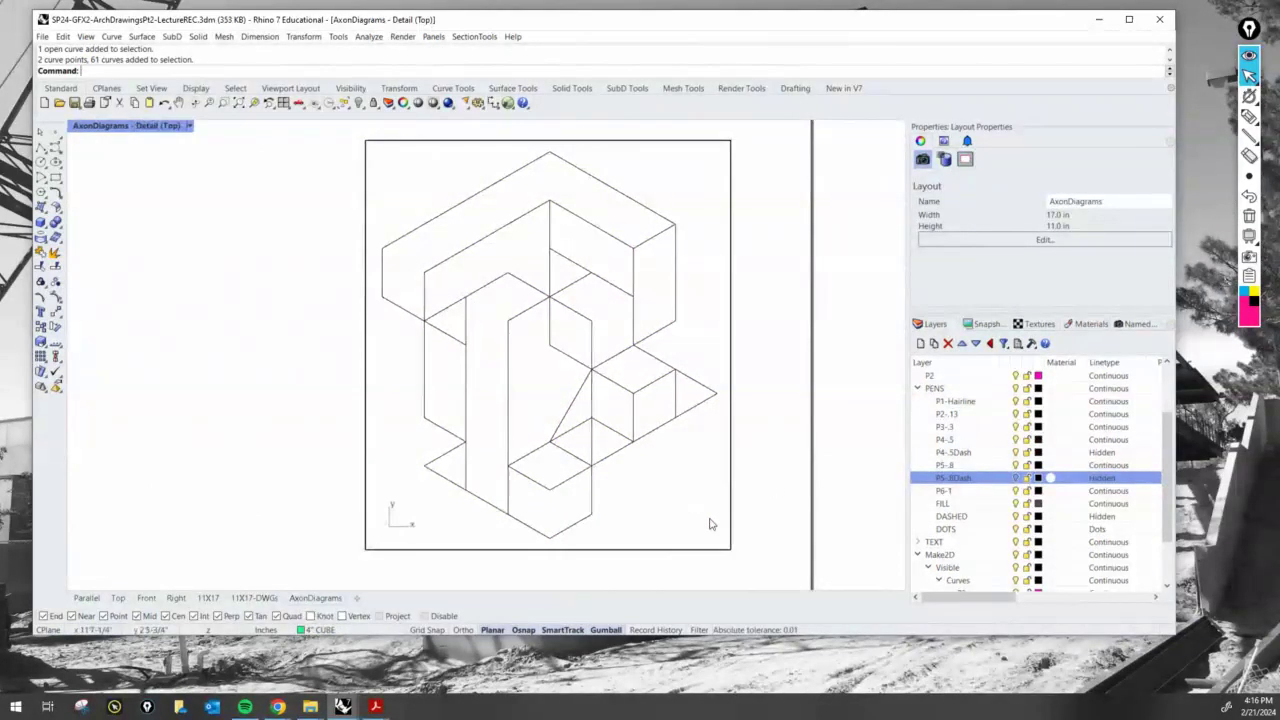
mouse_move(716, 527)
mouse_down()
mouse_move(634, 367)
mouse_move(431, 177)
mouse_move(376, 145)
mouse_up()
right_drag(471, 333, 473, 301)
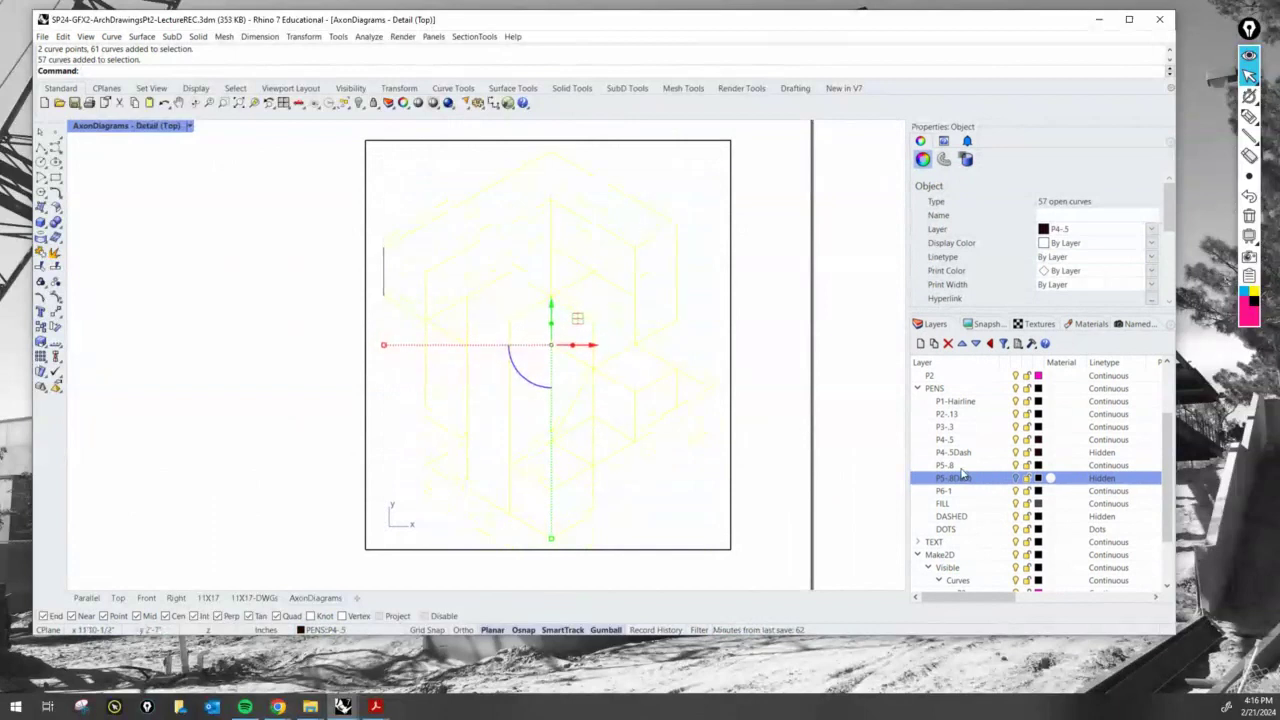
click(1000, 430)
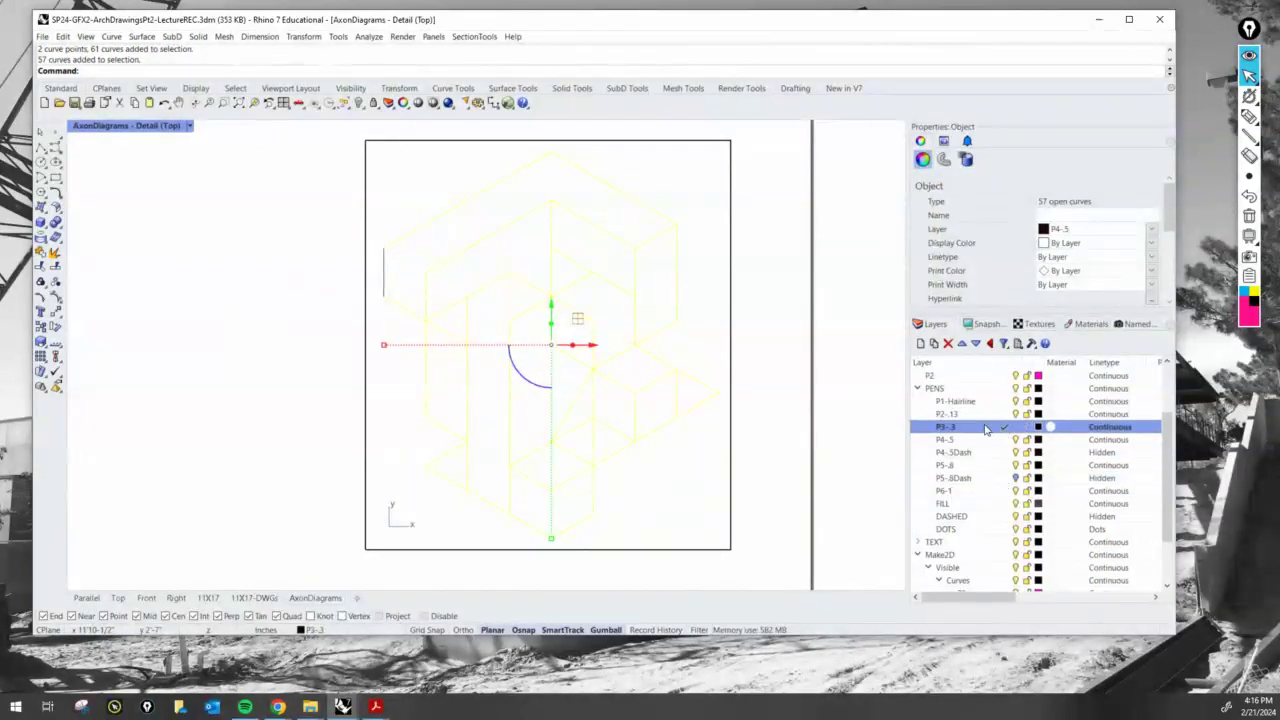
right_click(985, 428)
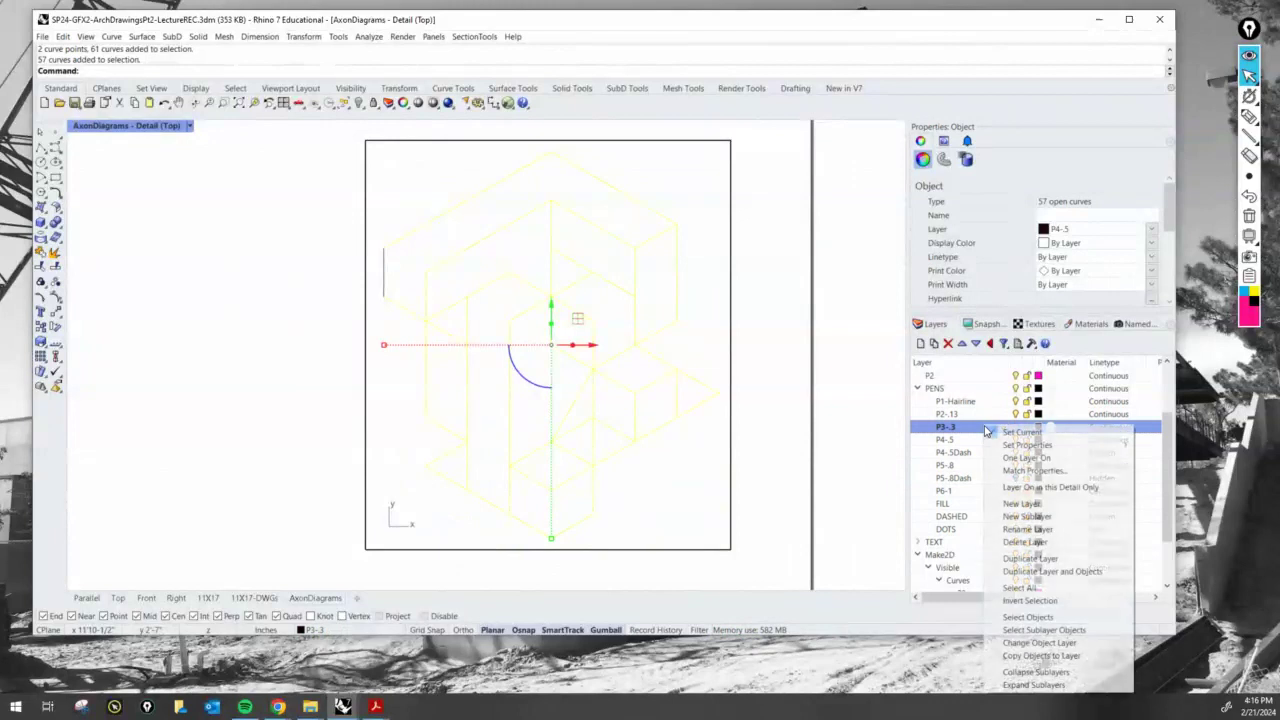
click(1060, 643)
key(Escape)
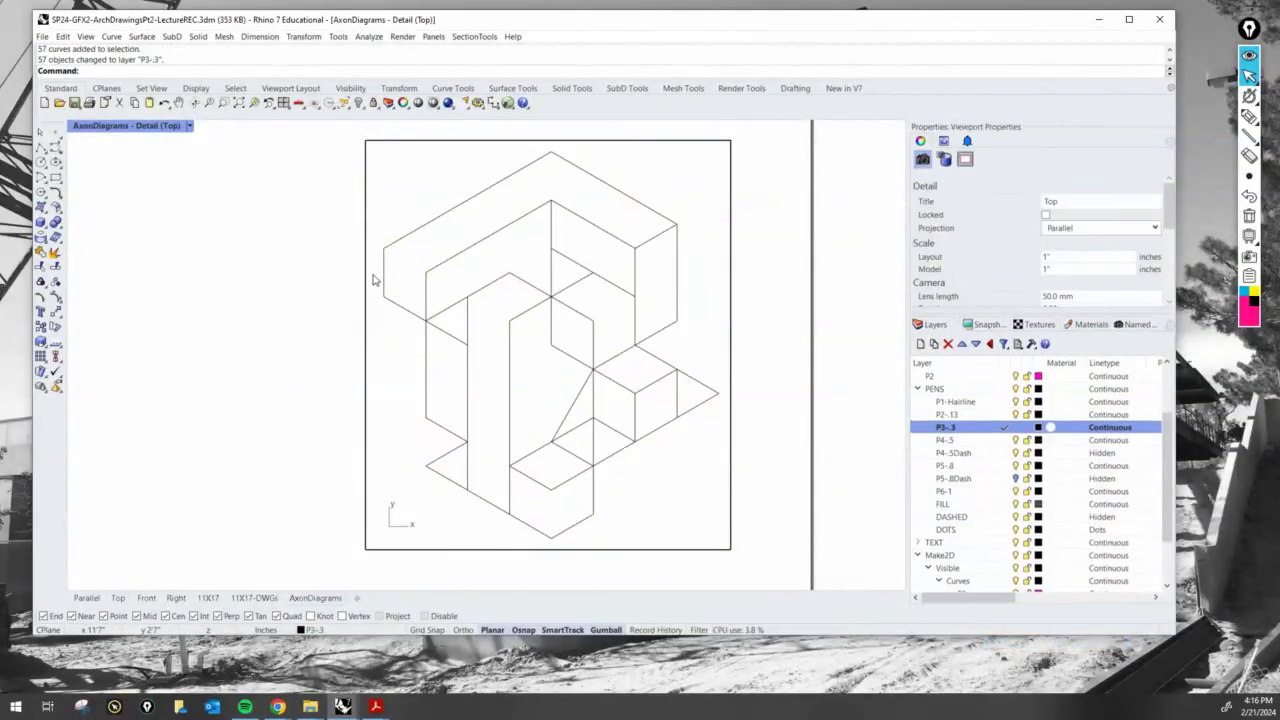
- Assign the leftover short vertical edge at the drawing's upper-left corner to P3-.3 and return to layout space
click(381, 278)
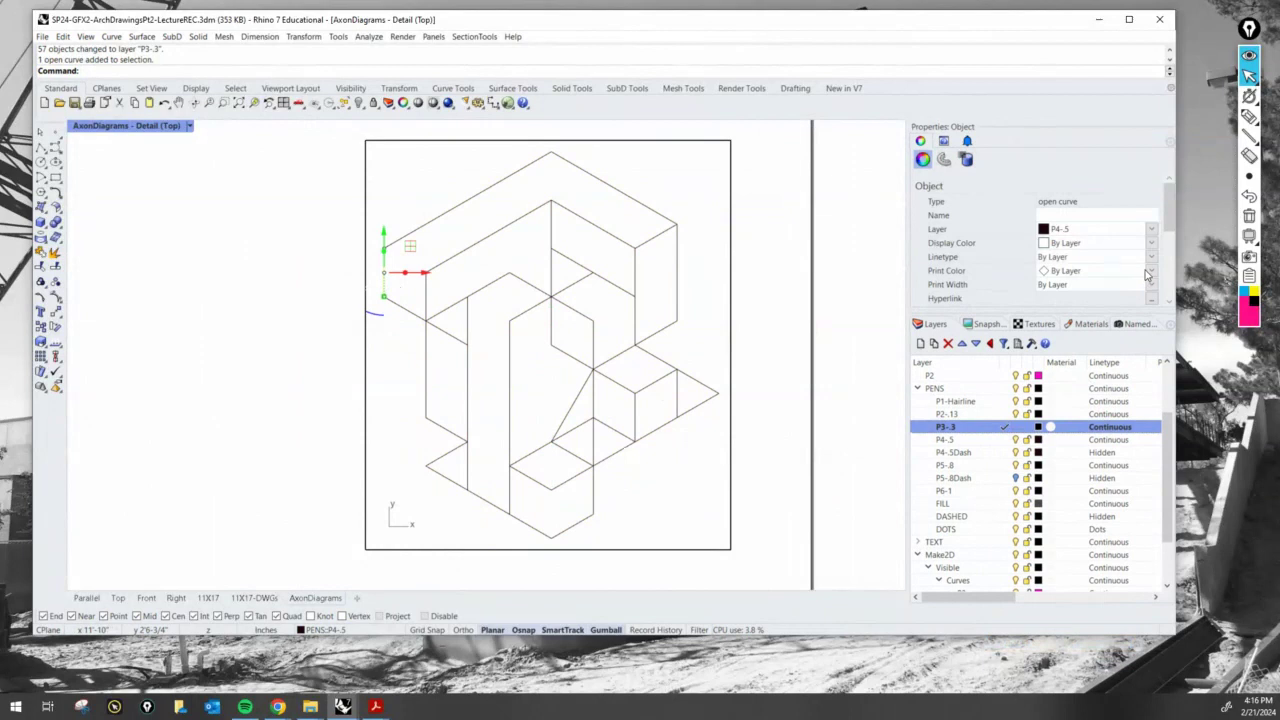
click(1150, 229)
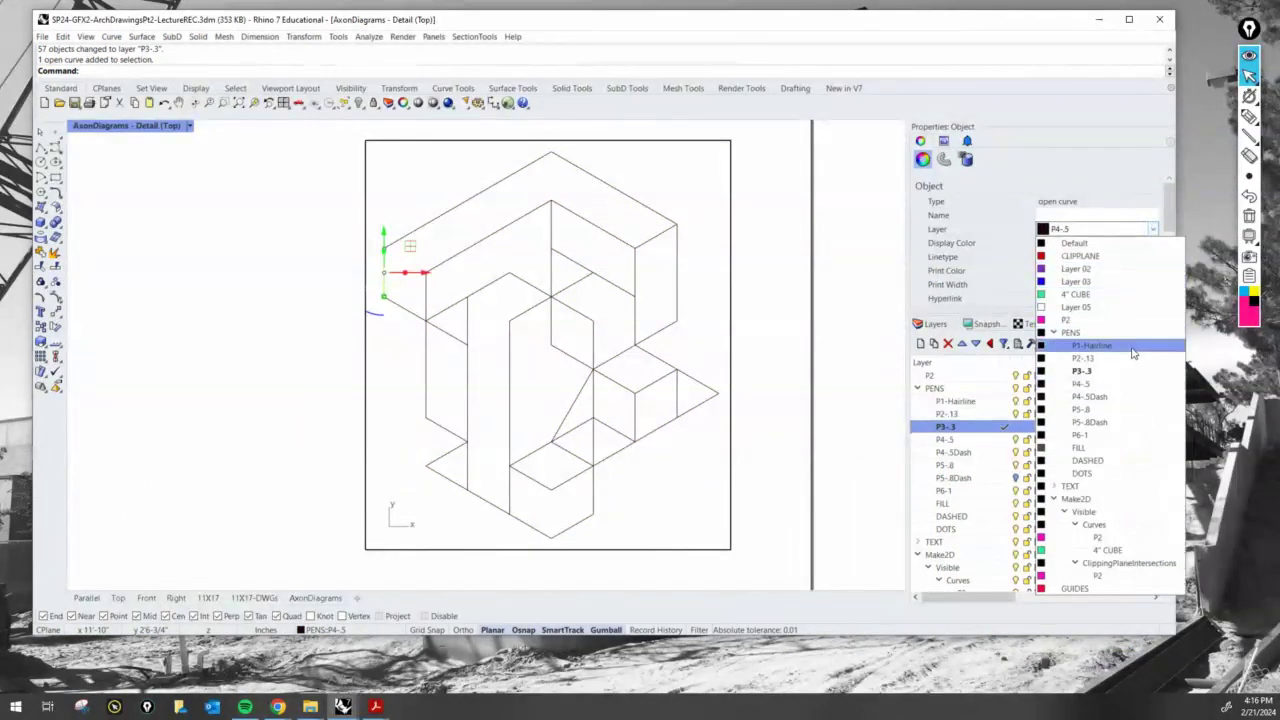
click(1082, 371)
key(Escape)
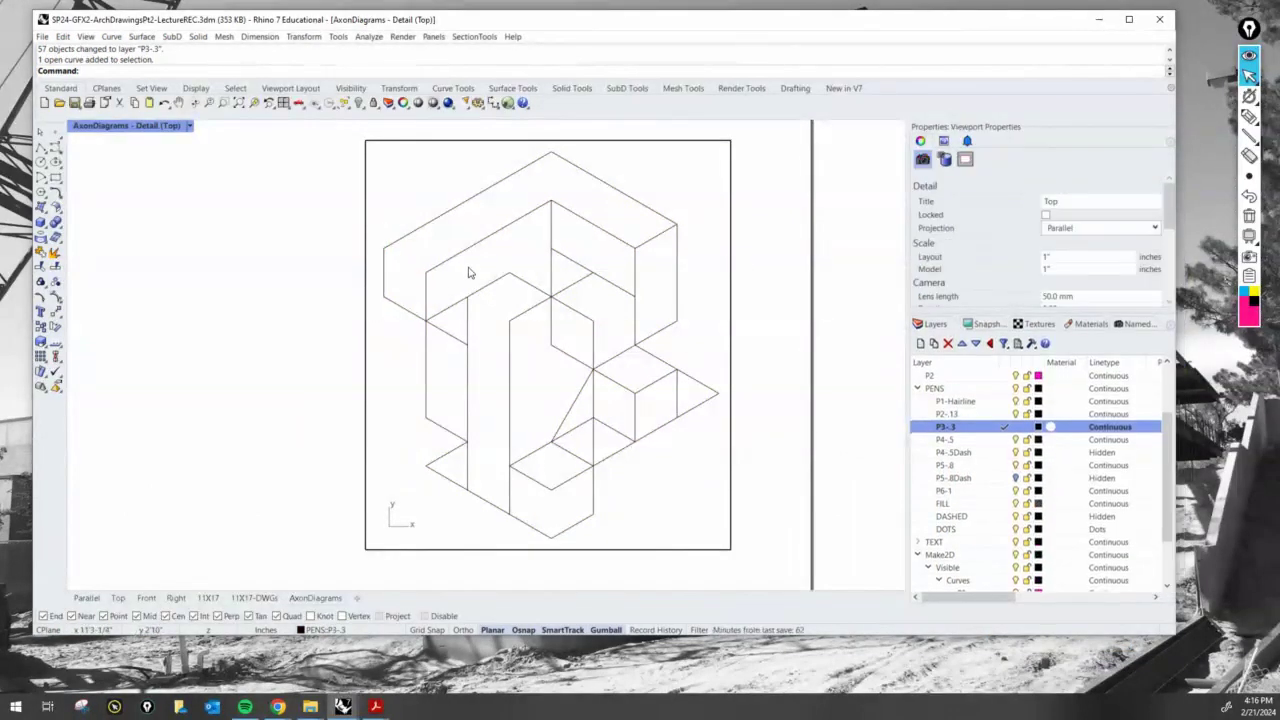
double_click(428, 257)
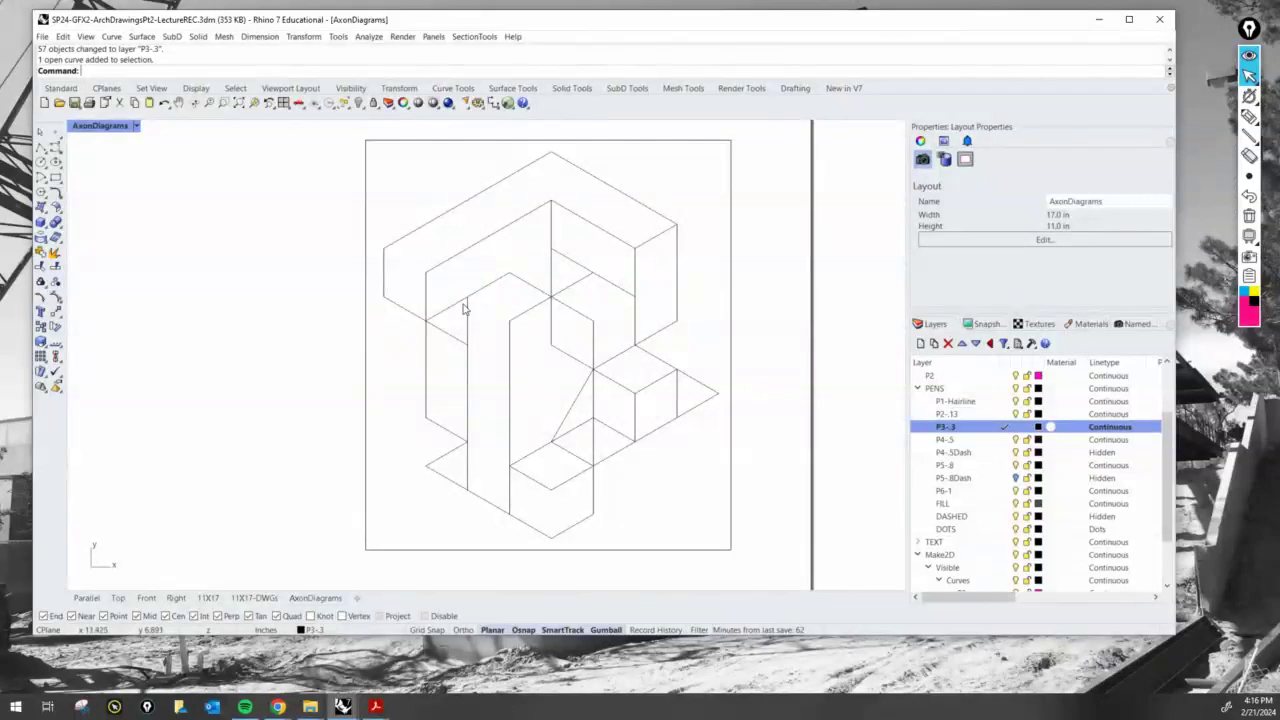
- Draw the missing line in the right detail from the upper-left outer corner to the adjacent inner top corner
double_click(428, 262)
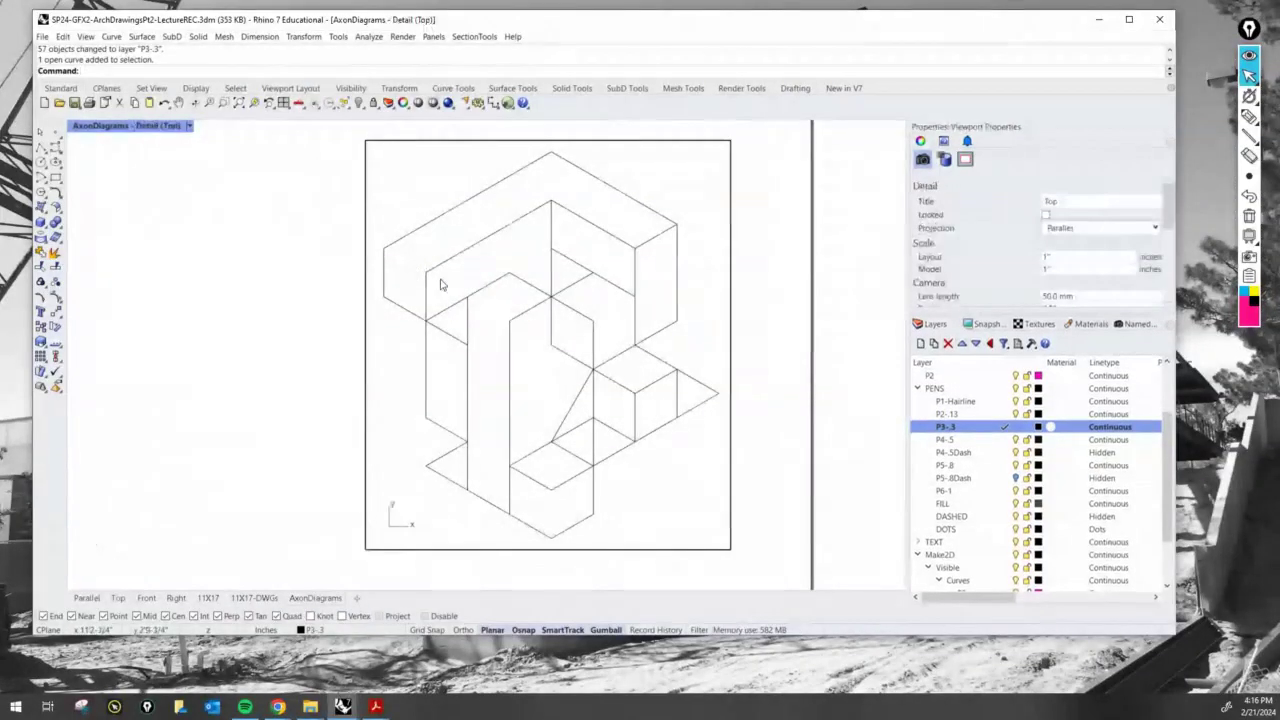
key(Return)
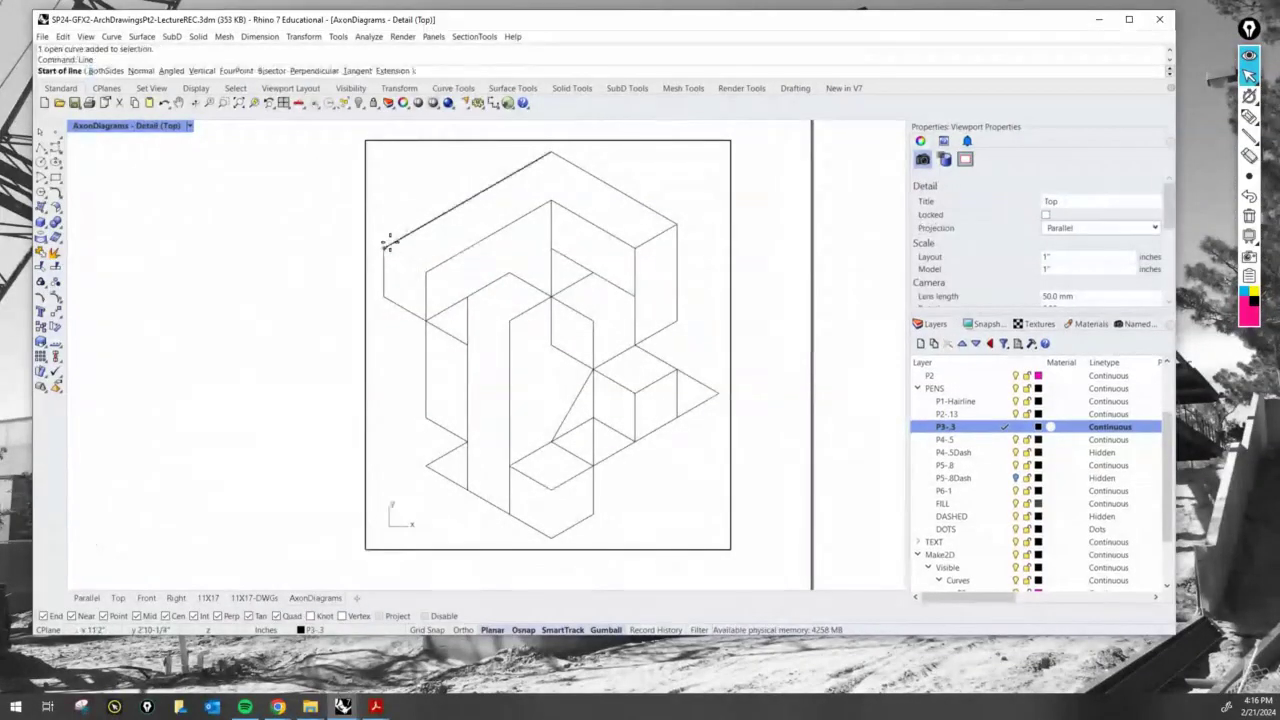
click(386, 245)
click(425, 268)
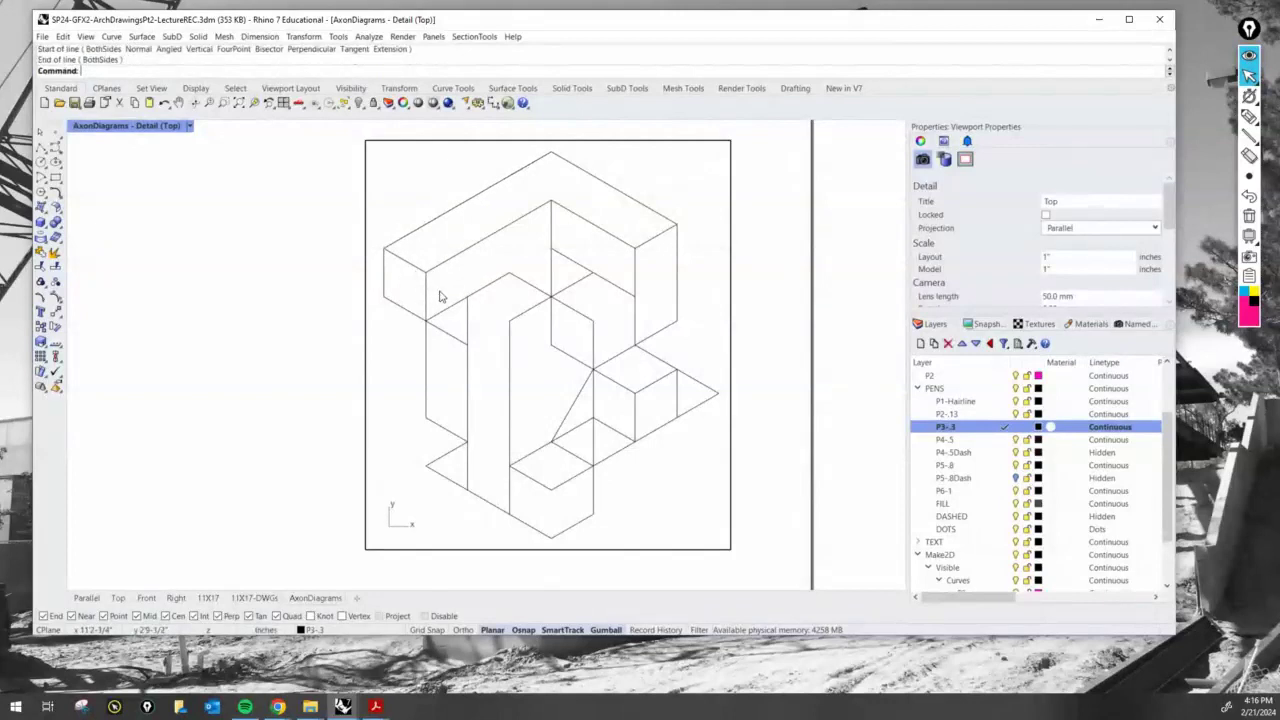
click(412, 264)
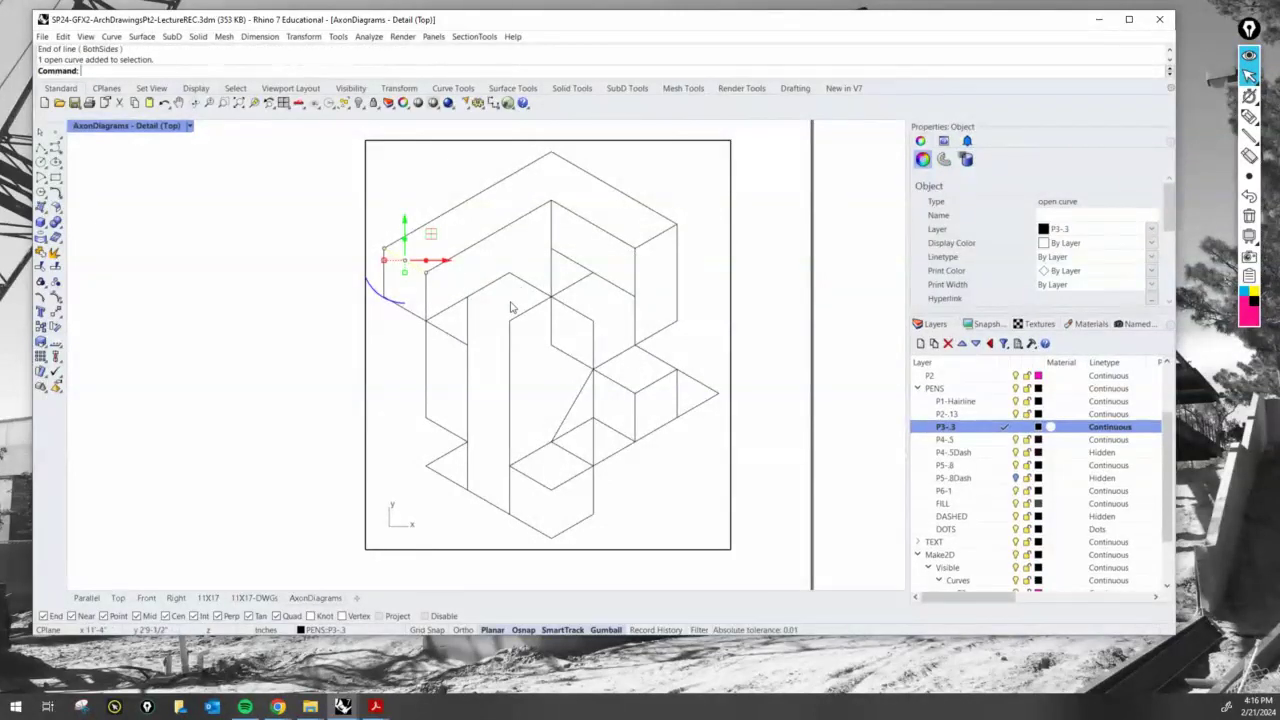
- Select the drawing's curves for a check, return to layout space, and show the P5-.8Dash layer again
mouse_move(714, 537)
mouse_down()
mouse_move(366, 149)
mouse_move(378, 168)
mouse_up()
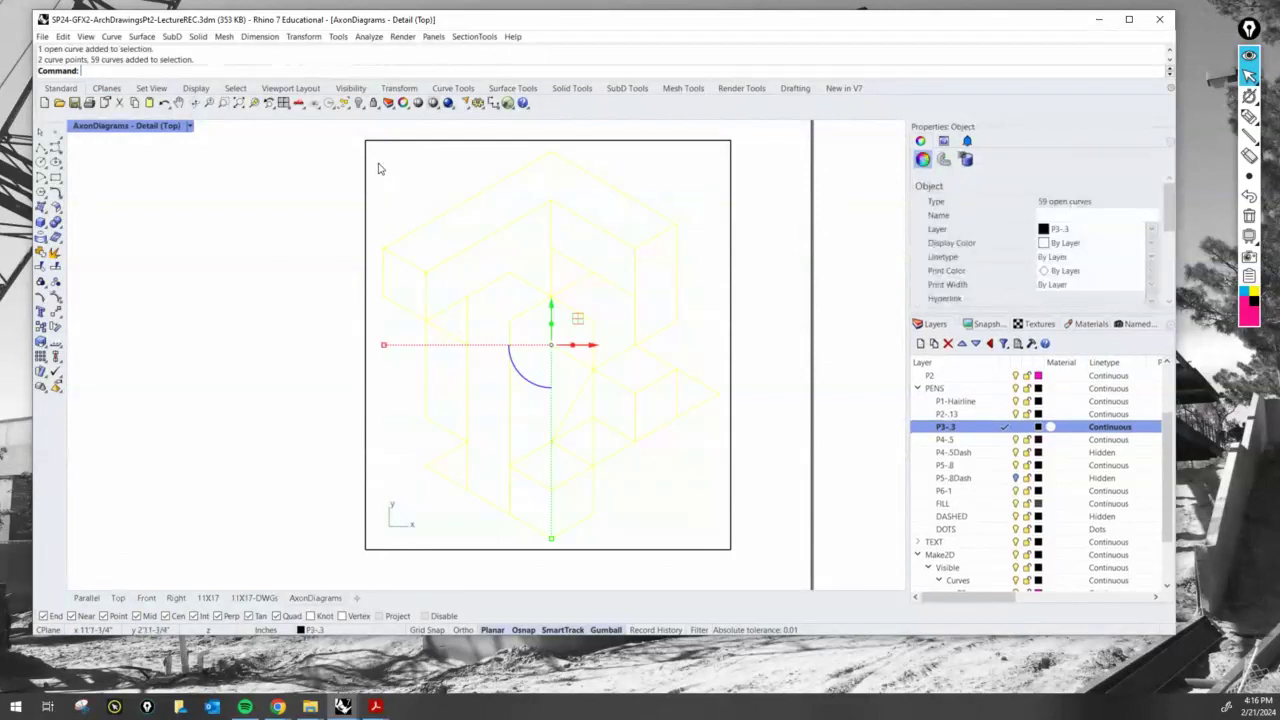
double_click(781, 347)
click(1018, 482)
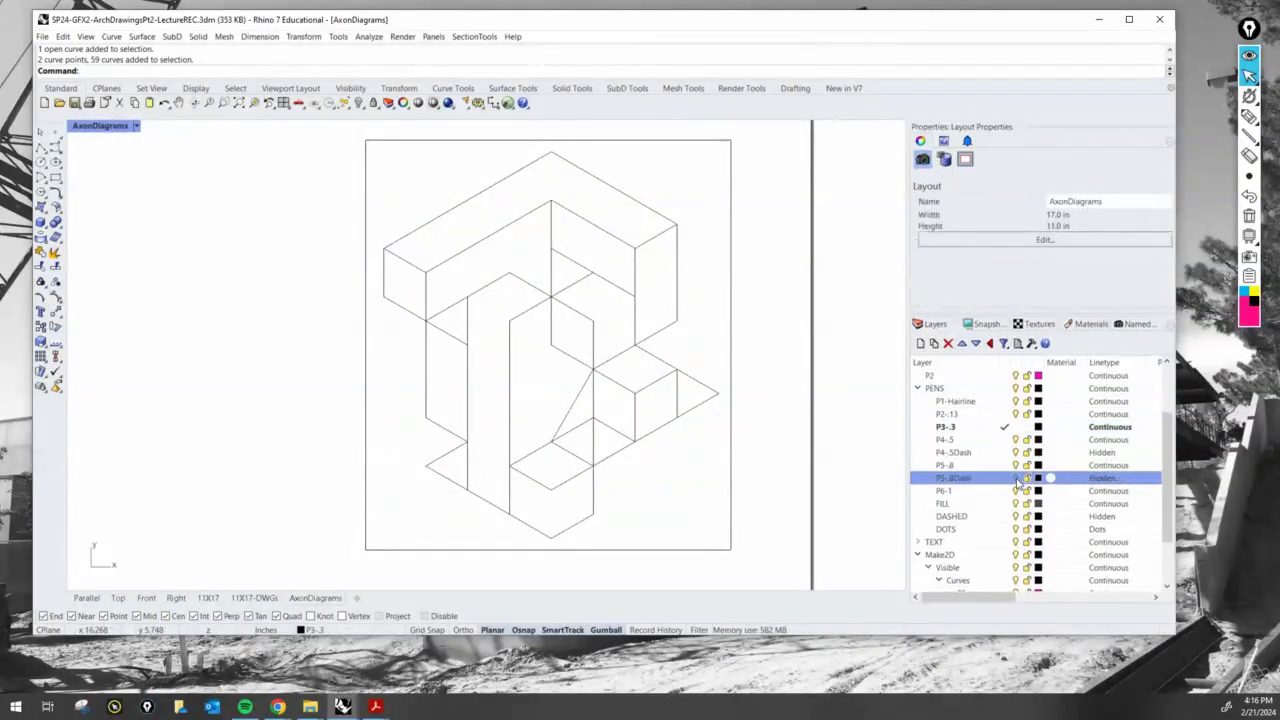
click(1016, 479)
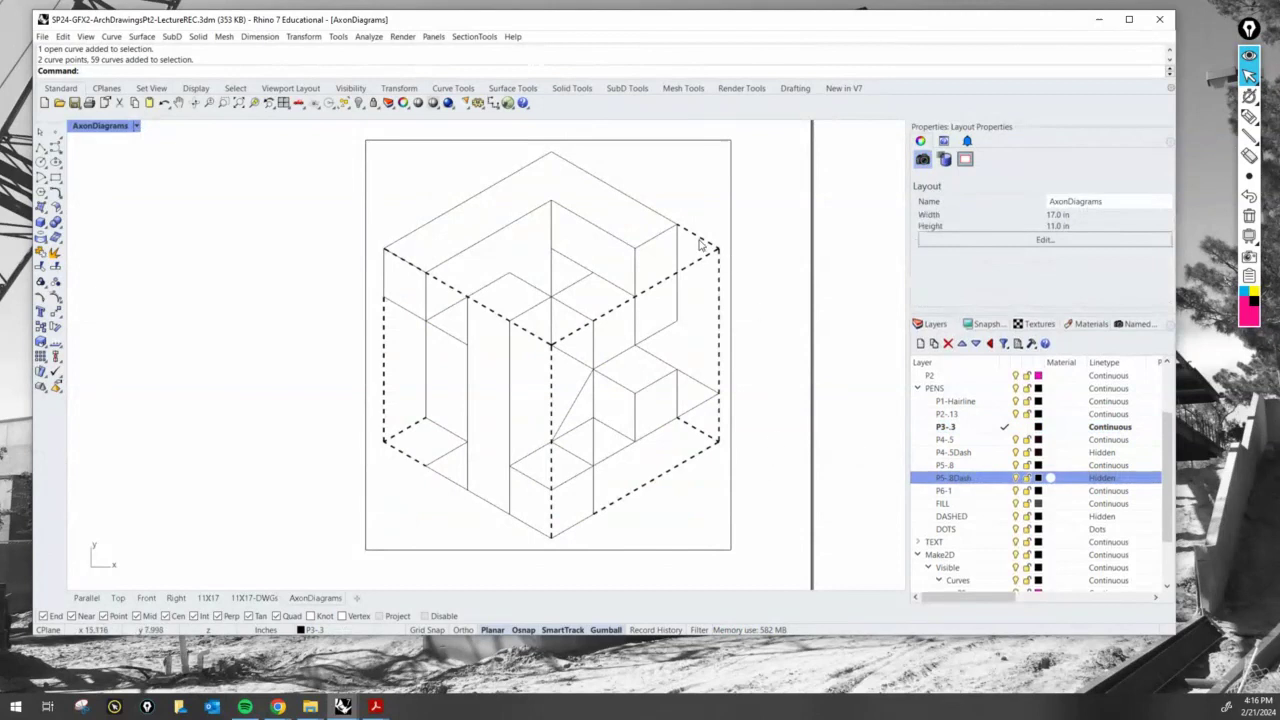
- Stretch the end of the dashed top outline in the right detail to the cube's topmost corner
double_click(691, 238)
click(690, 234)
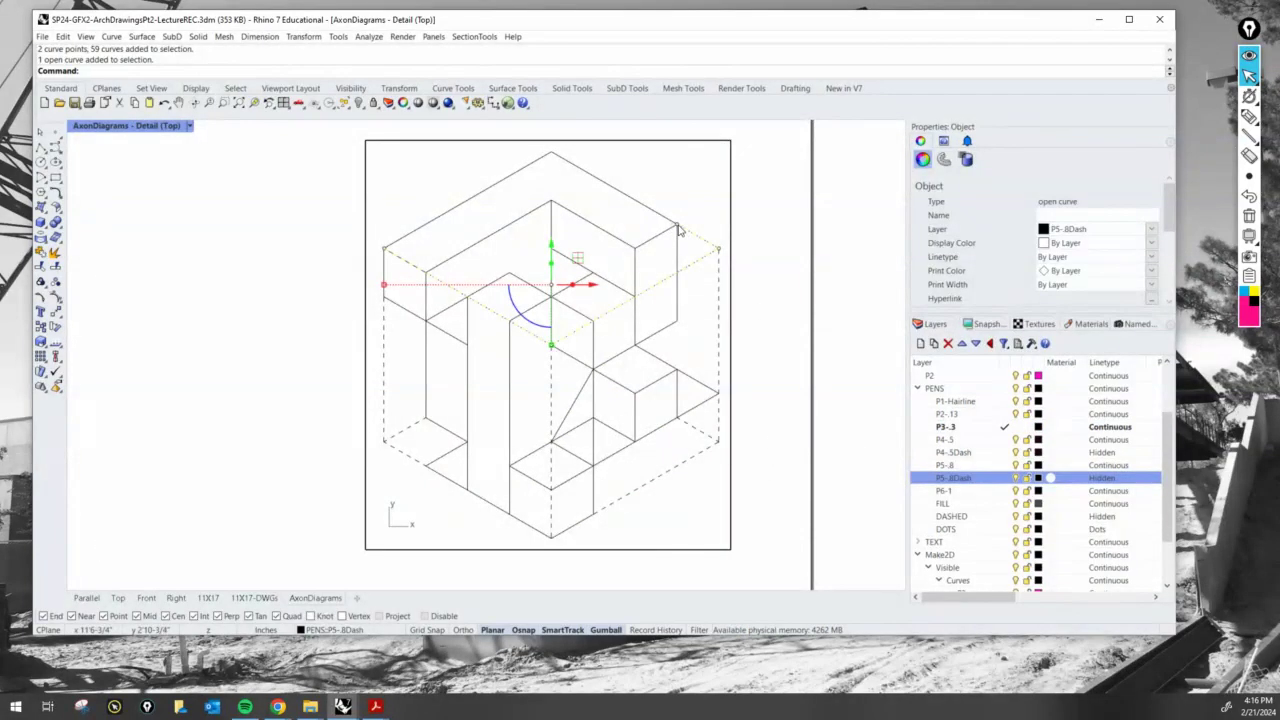
click(677, 226)
drag(677, 225, 551, 152)
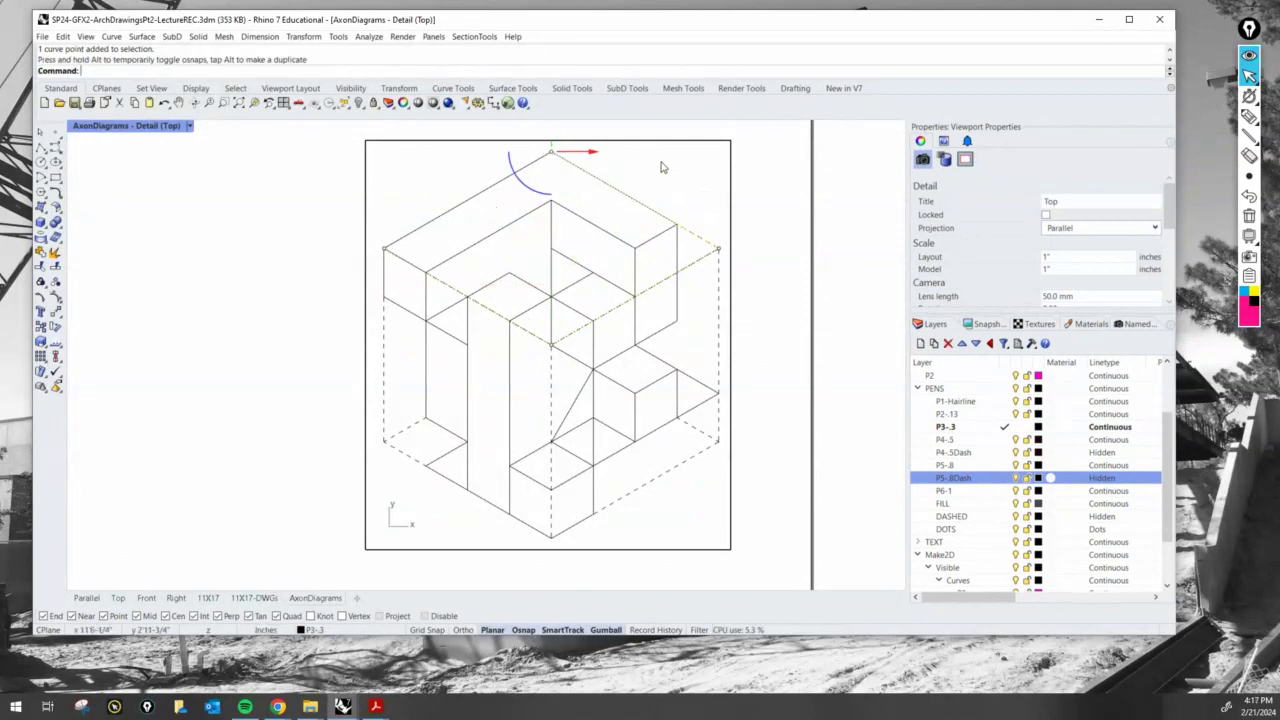
- Extend the lower-left and lower-right dashed outlines so both end at the cube's lowest corner
click(424, 468)
click(426, 468)
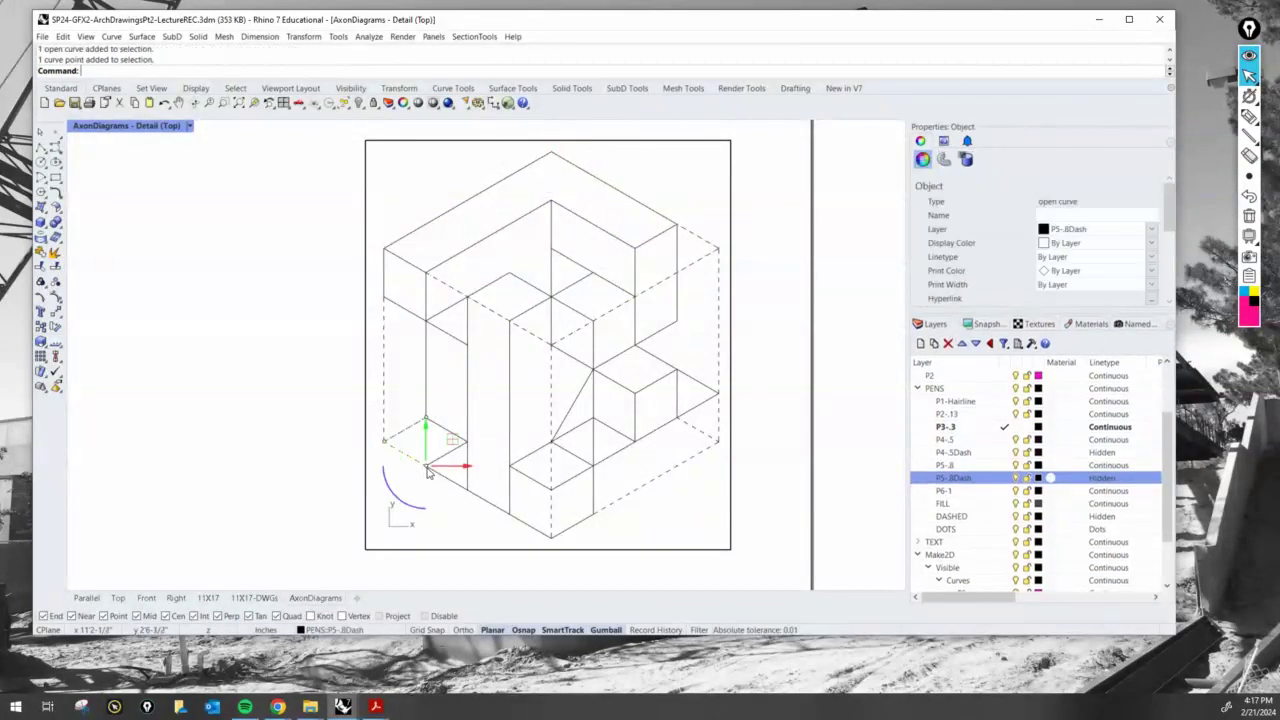
drag(426, 467, 552, 539)
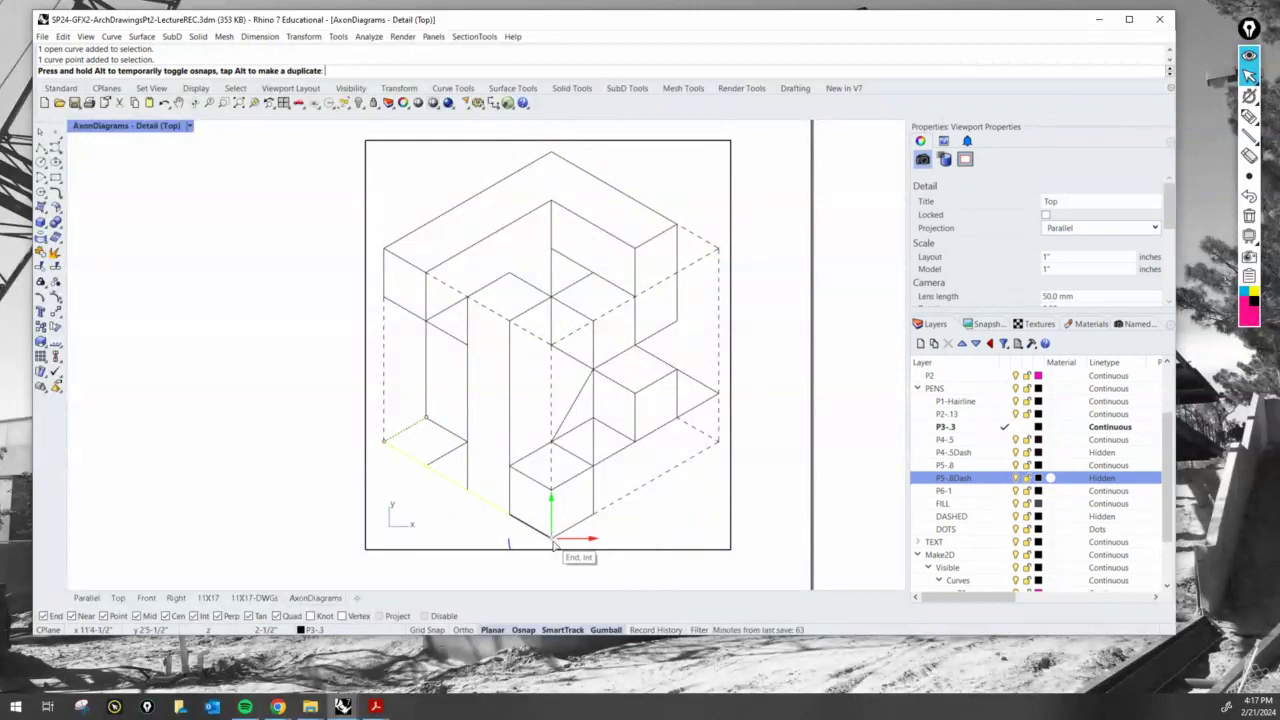
click(592, 517)
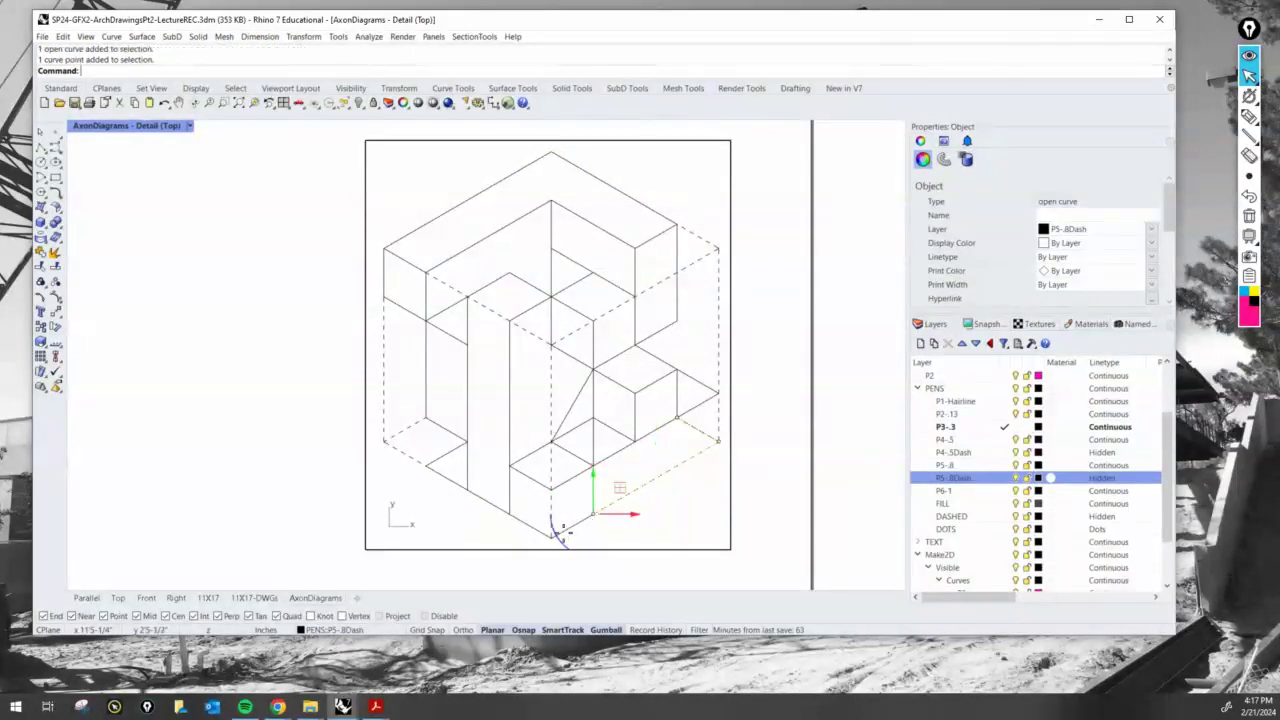
click(552, 538)
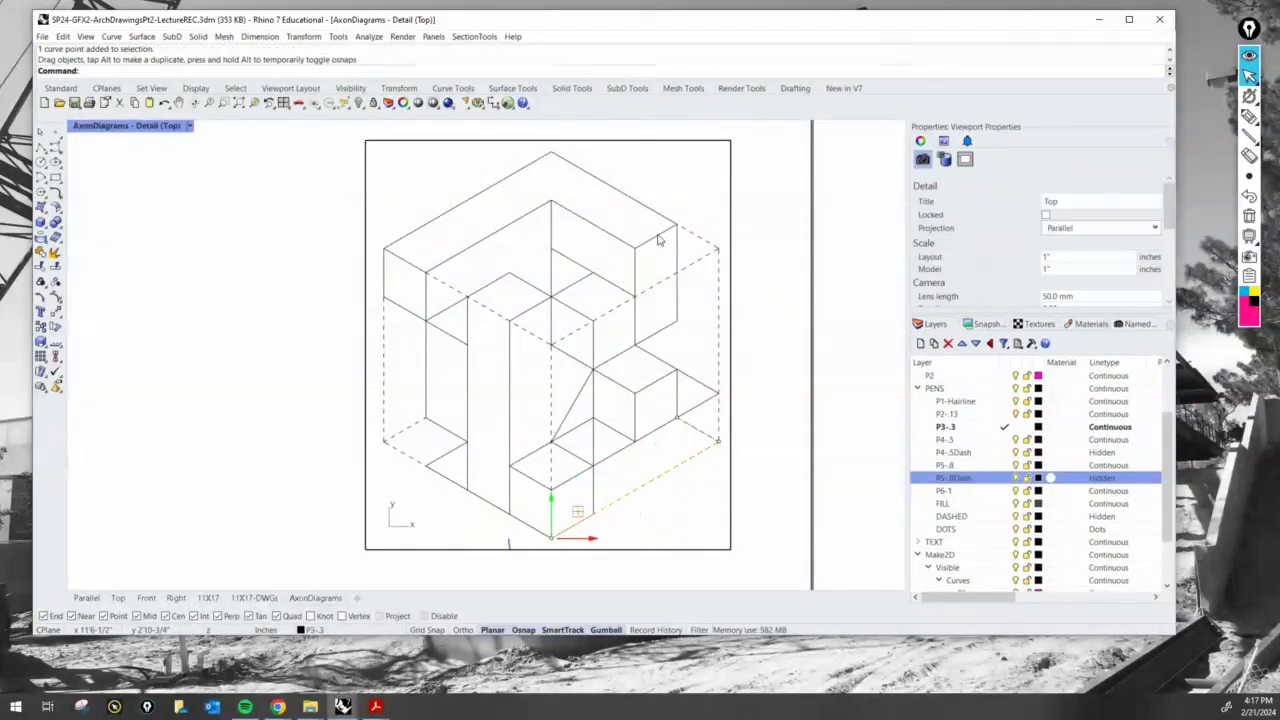
- Snap the upper end of the left vertical dashed edge onto the cube's upper-left corner and check the adjoining dashed outline
click(385, 318)
click(381, 249)
drag(381, 249, 385, 248)
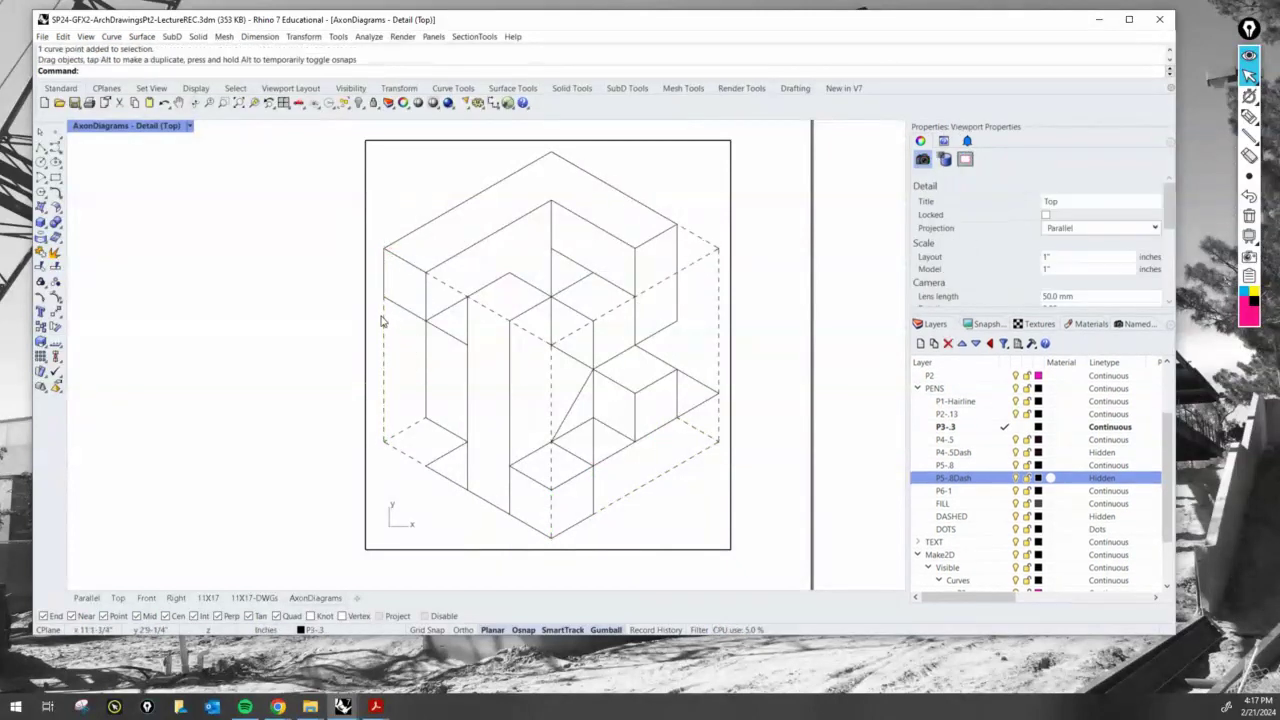
click(383, 318)
click(437, 283)
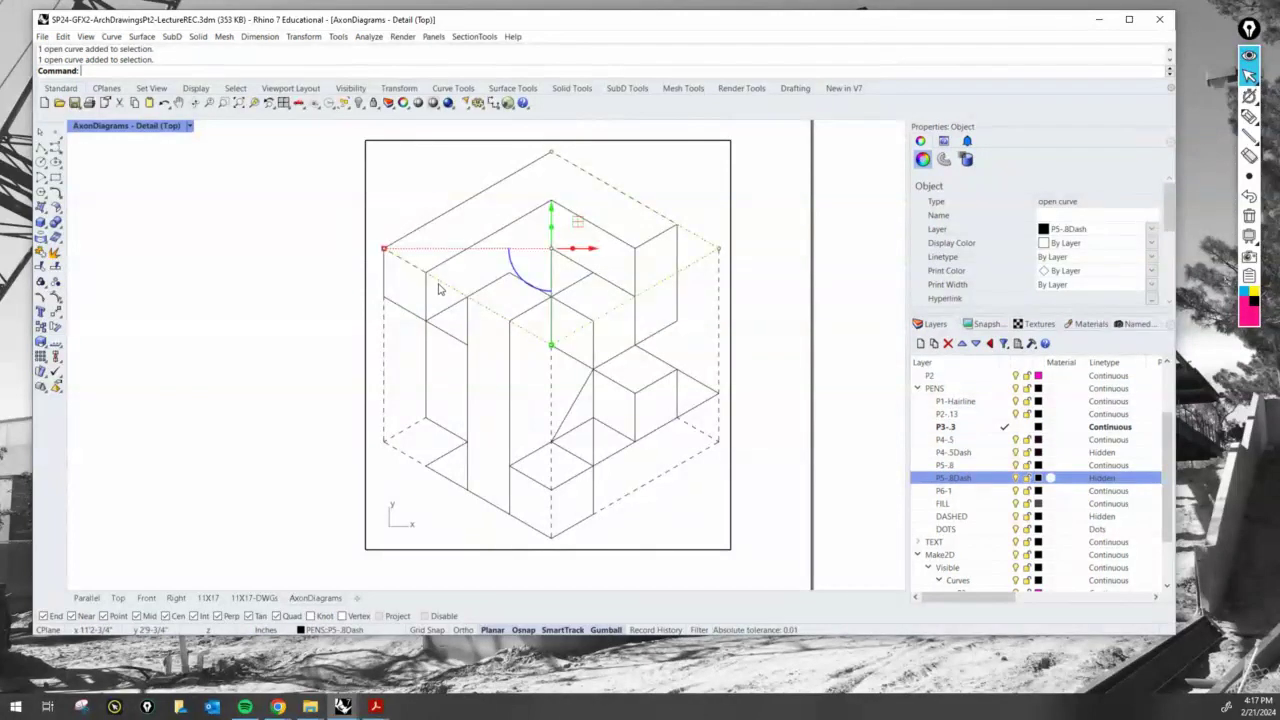
- Draw a line from the cube's topmost corner to its upper-left corner
click(463, 185)
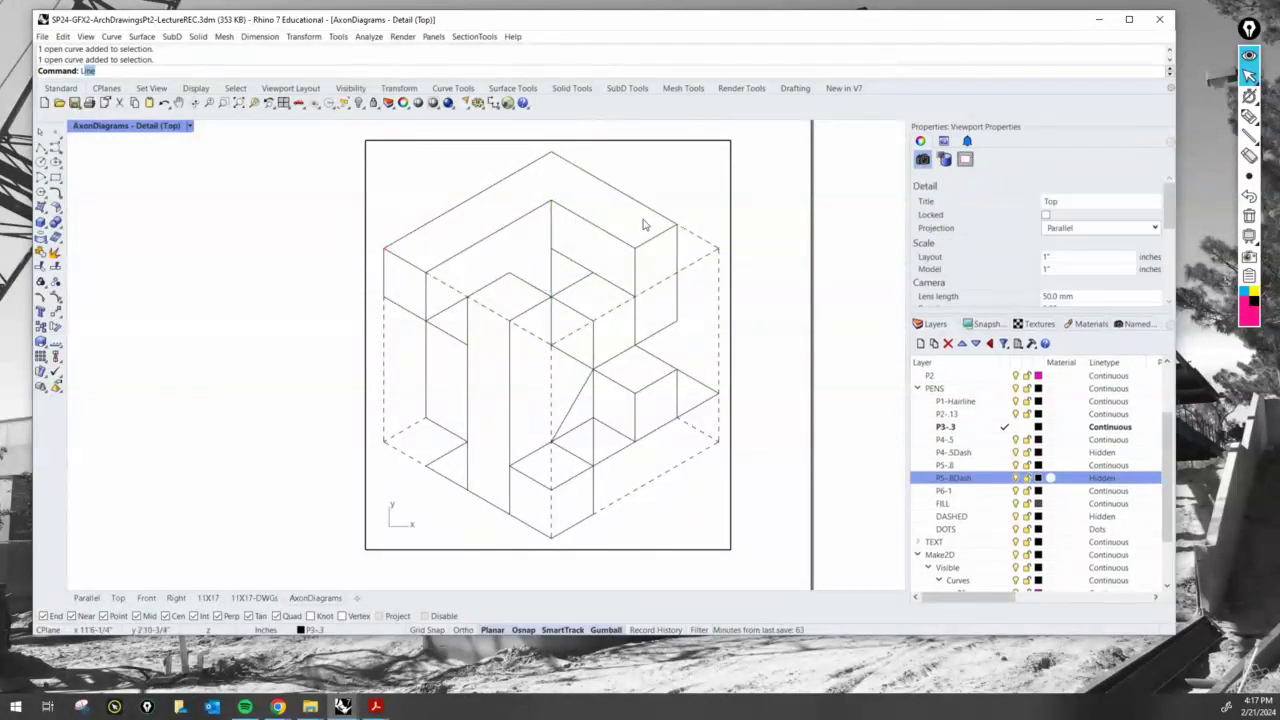
key(Return)
click(550, 152)
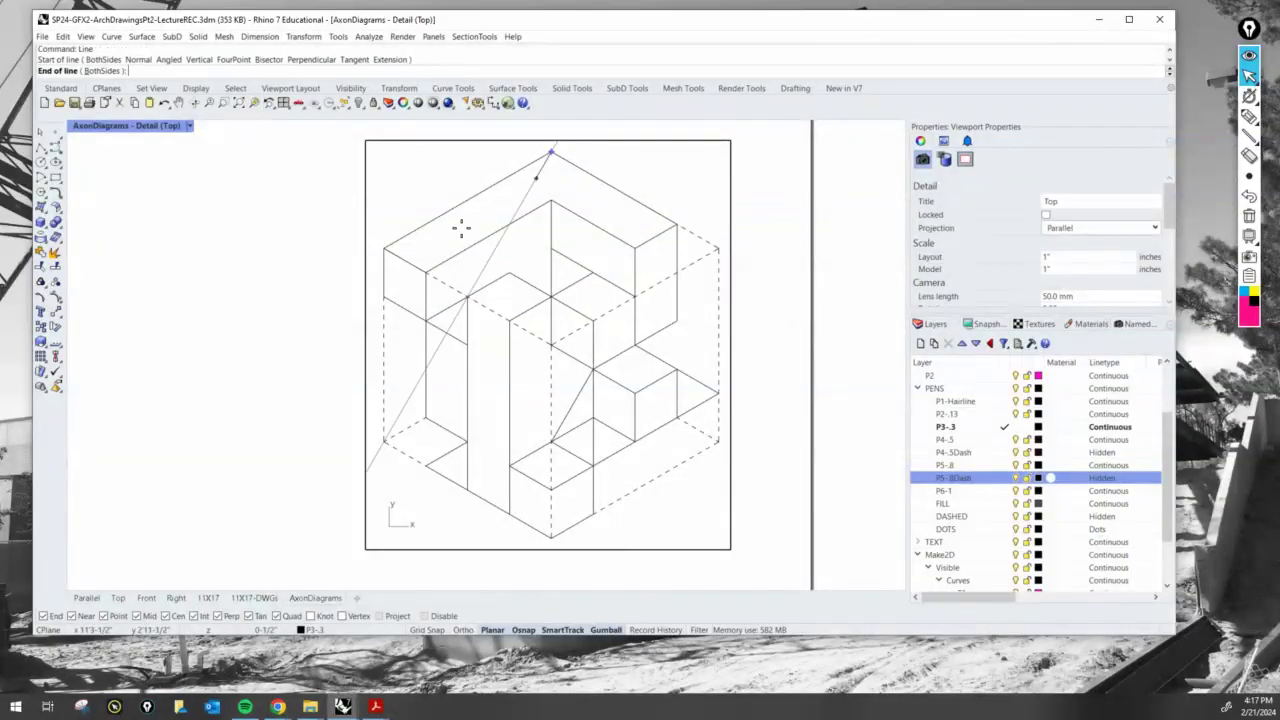
click(385, 249)
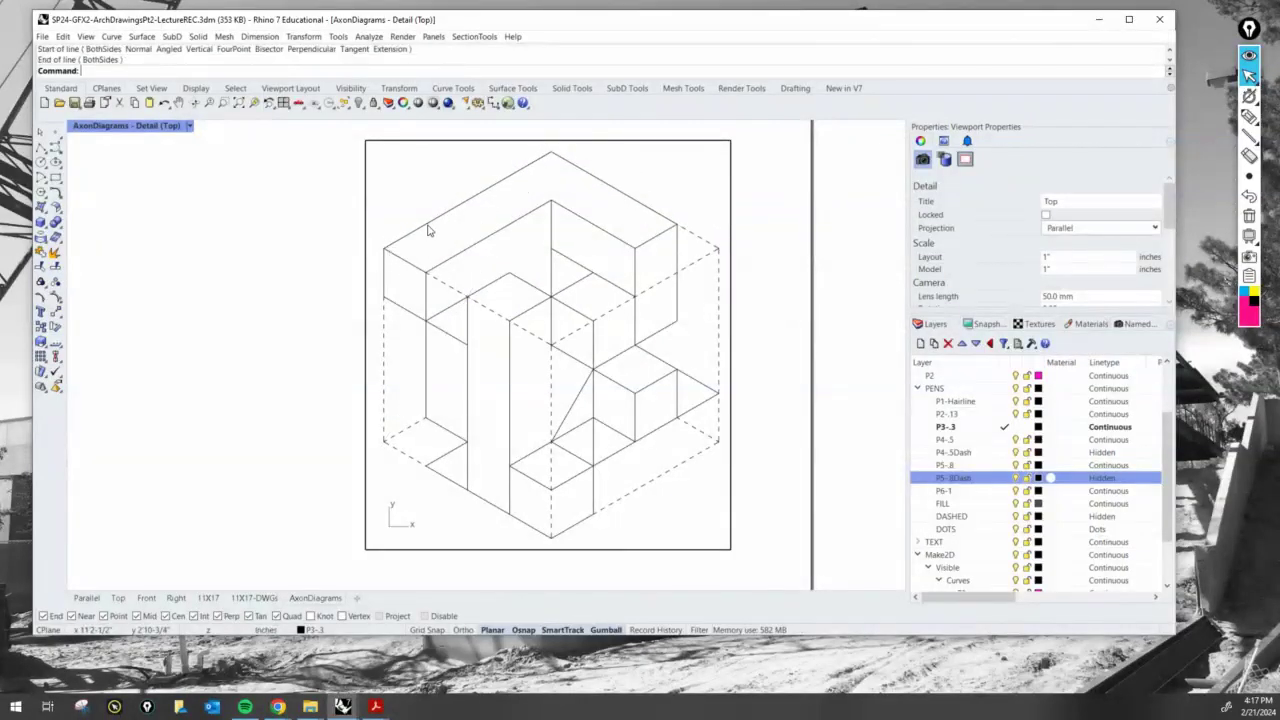
- Assign the new line along the cube's upper-left edge to the P5-.8Dash layer
click(427, 230)
click(462, 263)
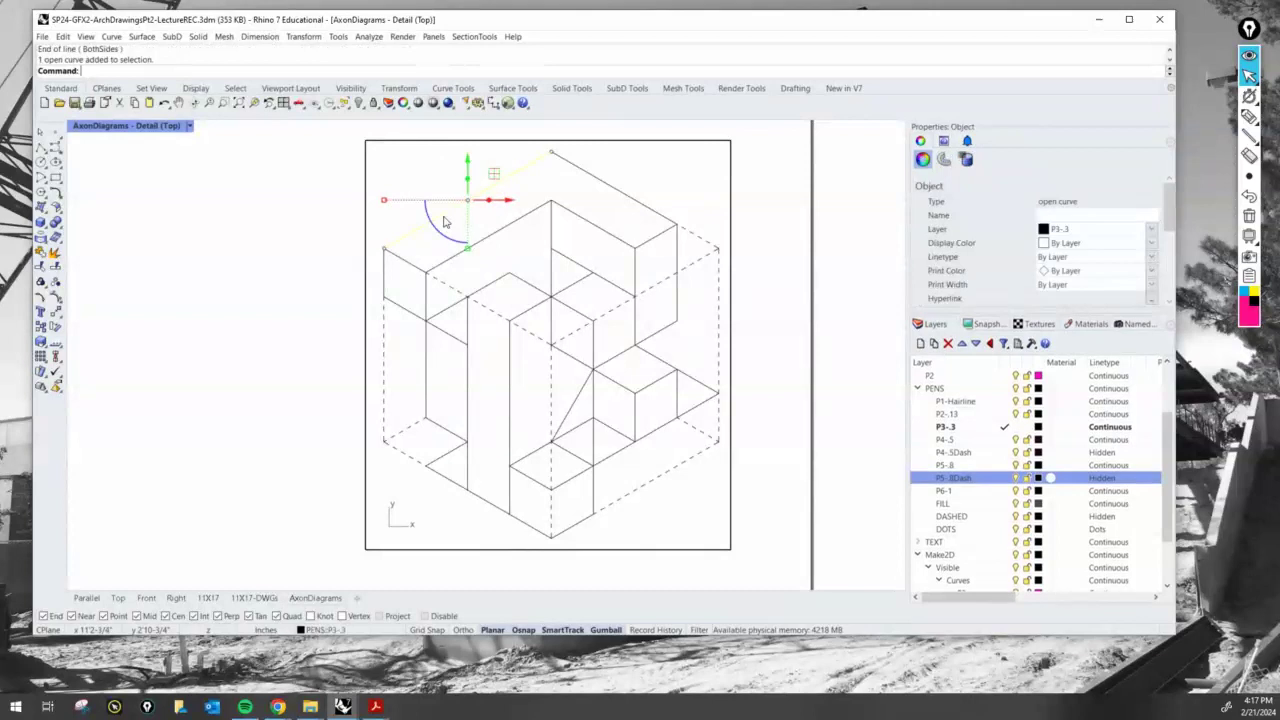
click(386, 329)
click(385, 328)
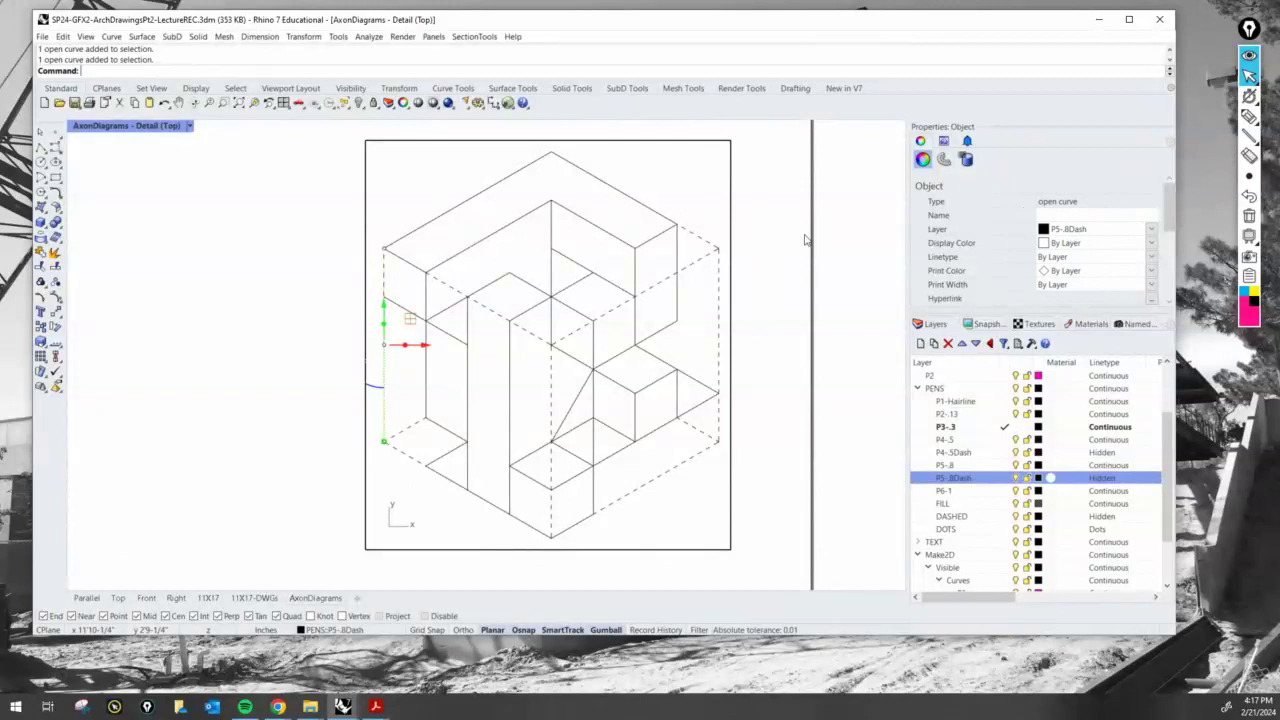
key(Escape)
click(465, 212)
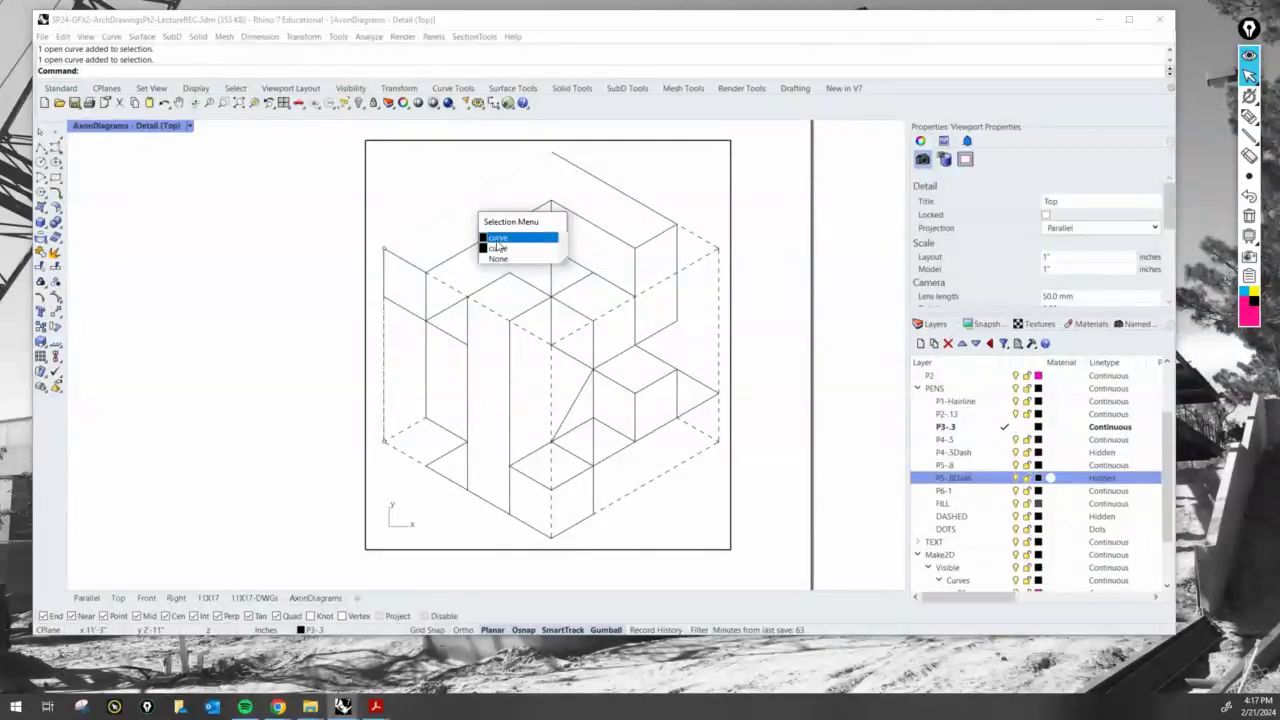
click(496, 240)
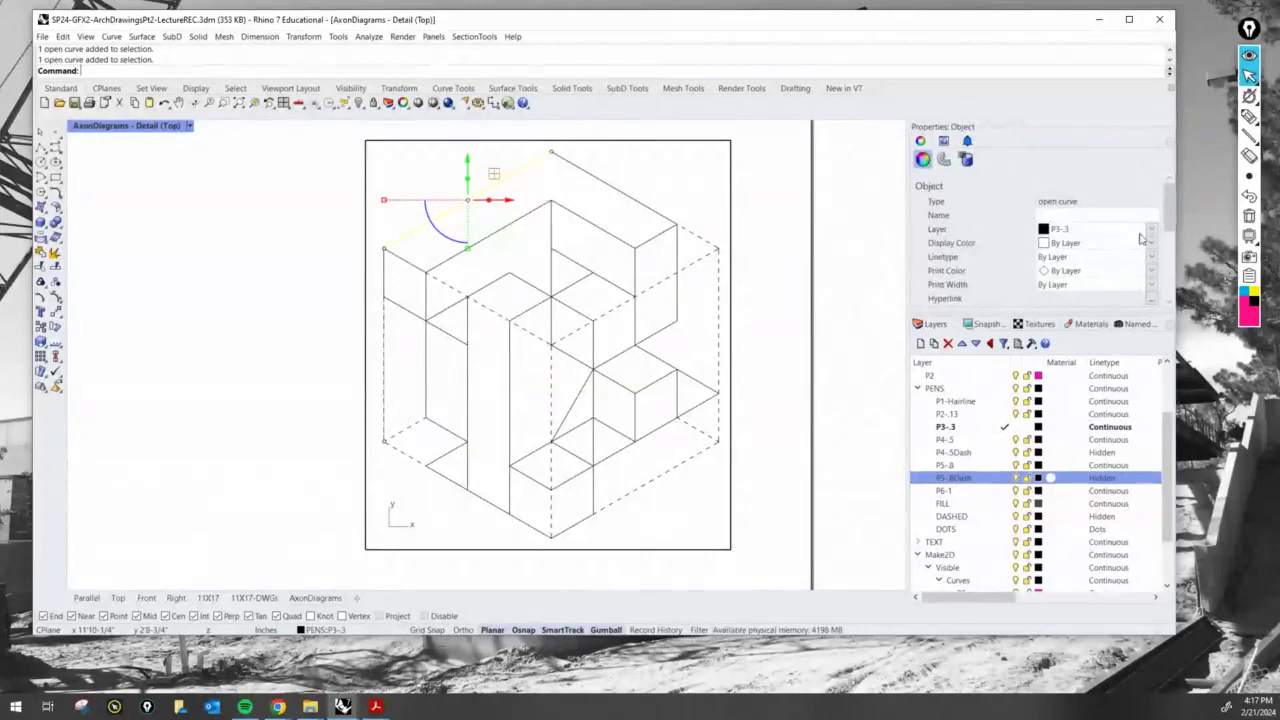
click(1100, 229)
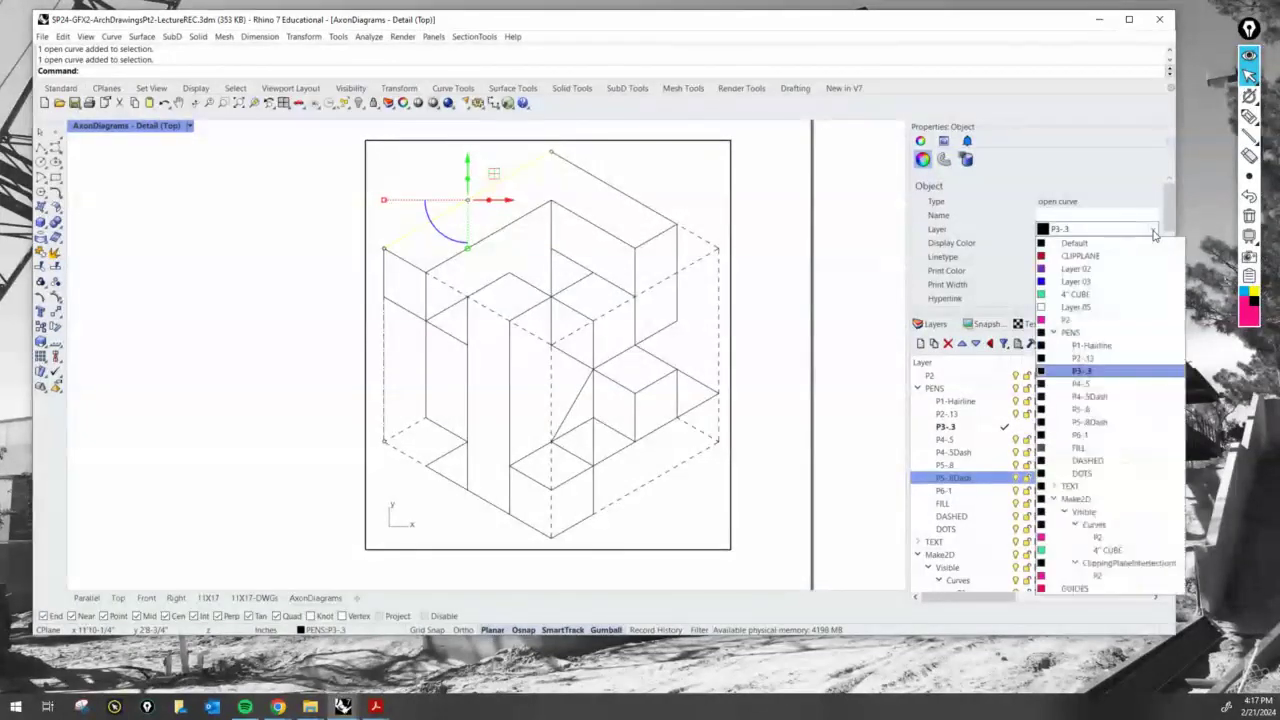
click(1115, 422)
click(772, 215)
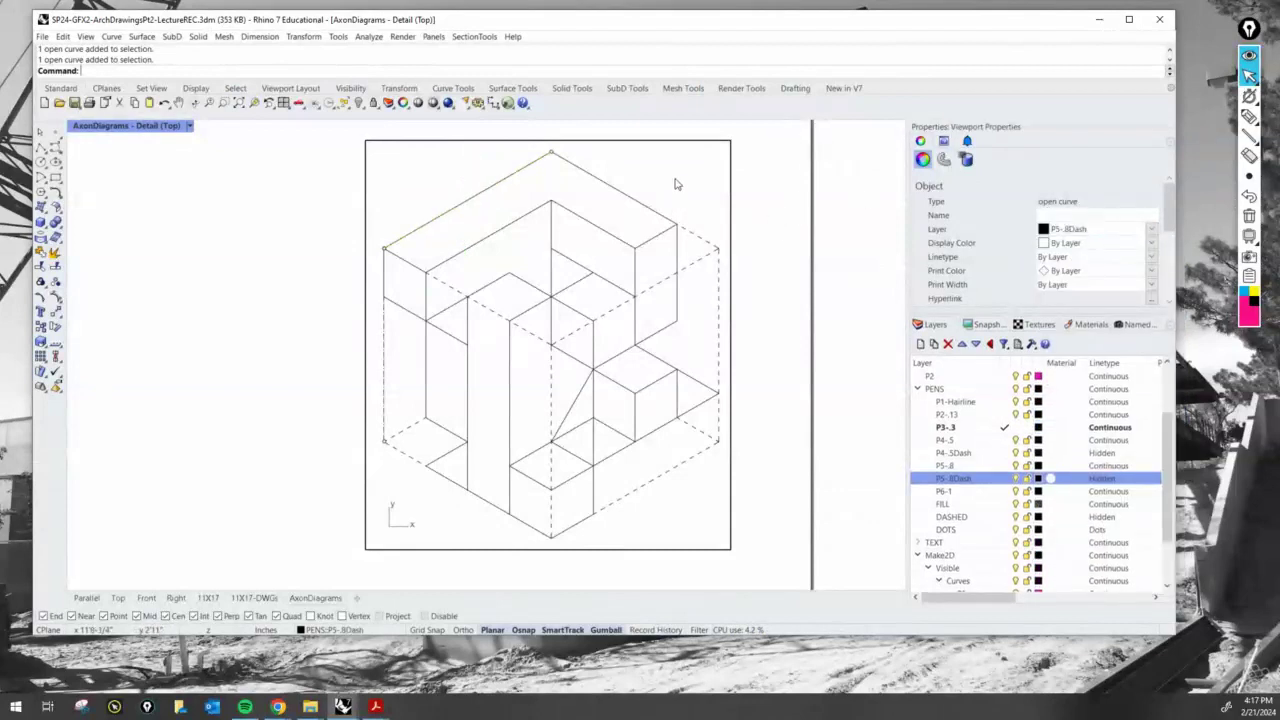
- Return to layout space to view the dashed cube outline and select the detail's frame to show its scale properties
scroll(681, 199, up, 2)
scroll(681, 199, down, 2)
double_click(750, 240)
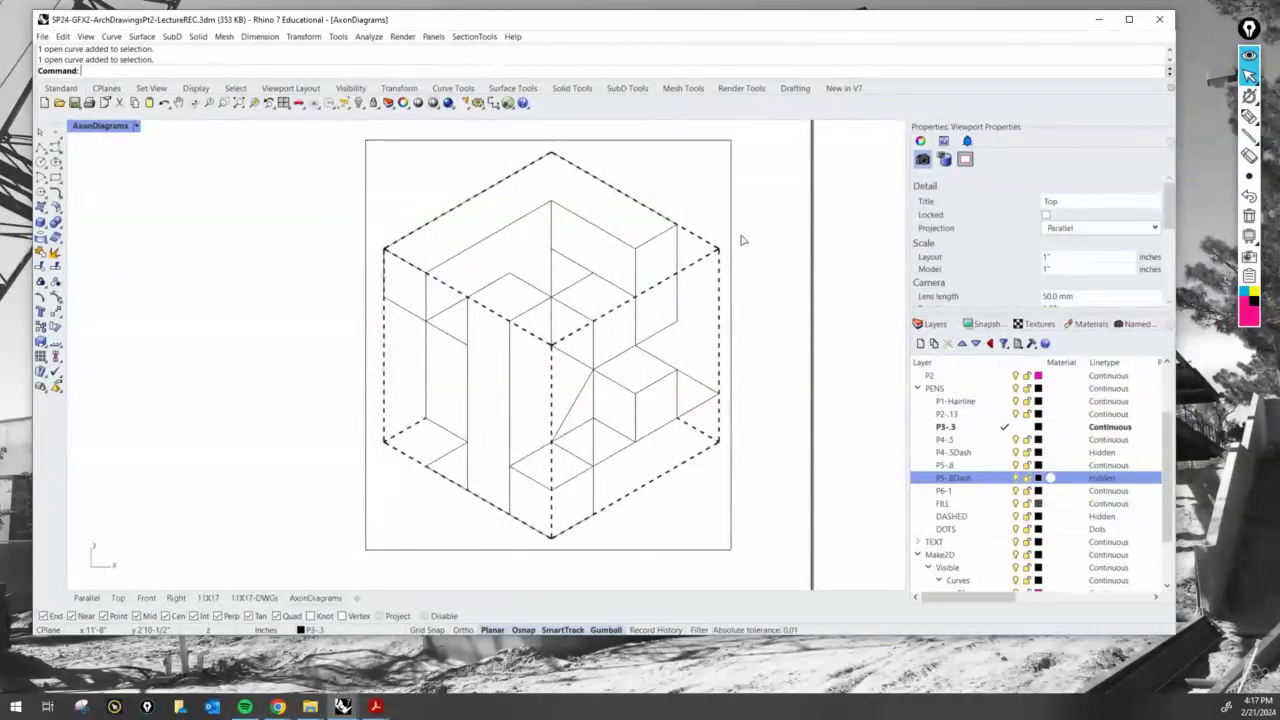
click(730, 237)
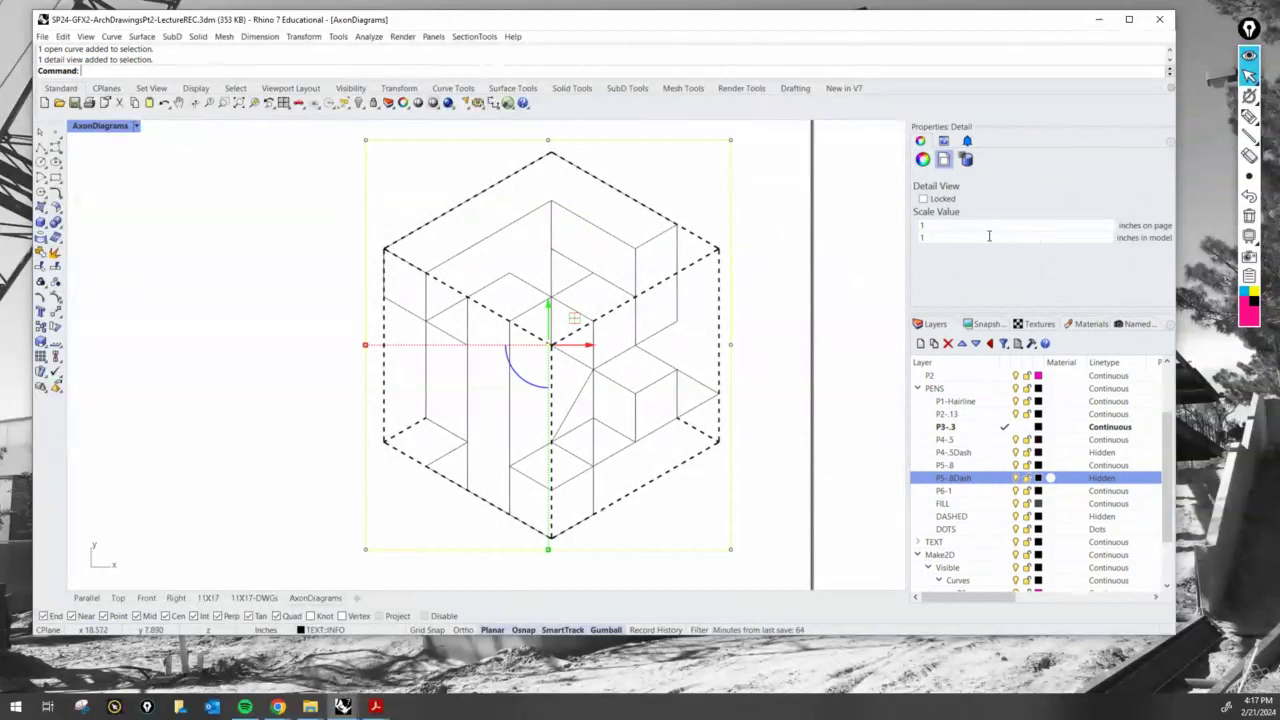
- Examine the thin object lines and heavier dashed cube outline of the axonometric drawing on the layout page
click(789, 245)
scroll(672, 206, up, 2)
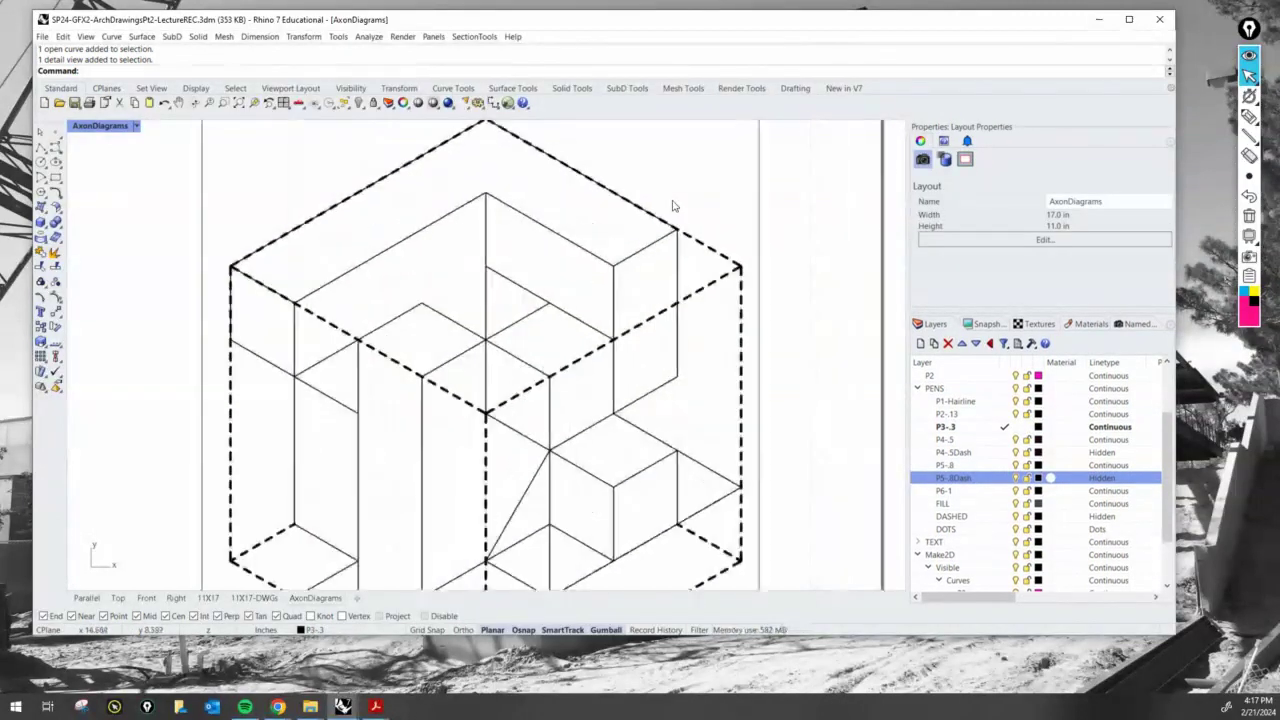
scroll(672, 206, up, 1)
scroll(666, 223, down, 2)
scroll(557, 337, down, 3)
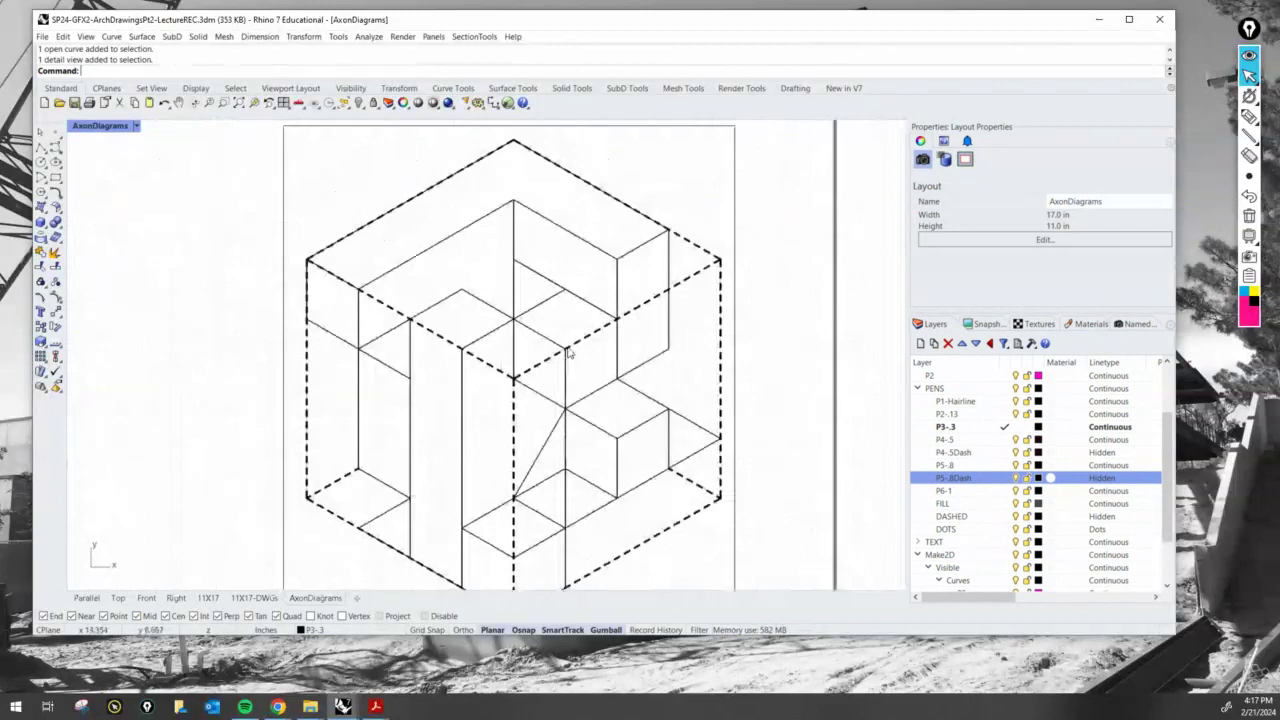
right_drag(567, 349, 561, 295)
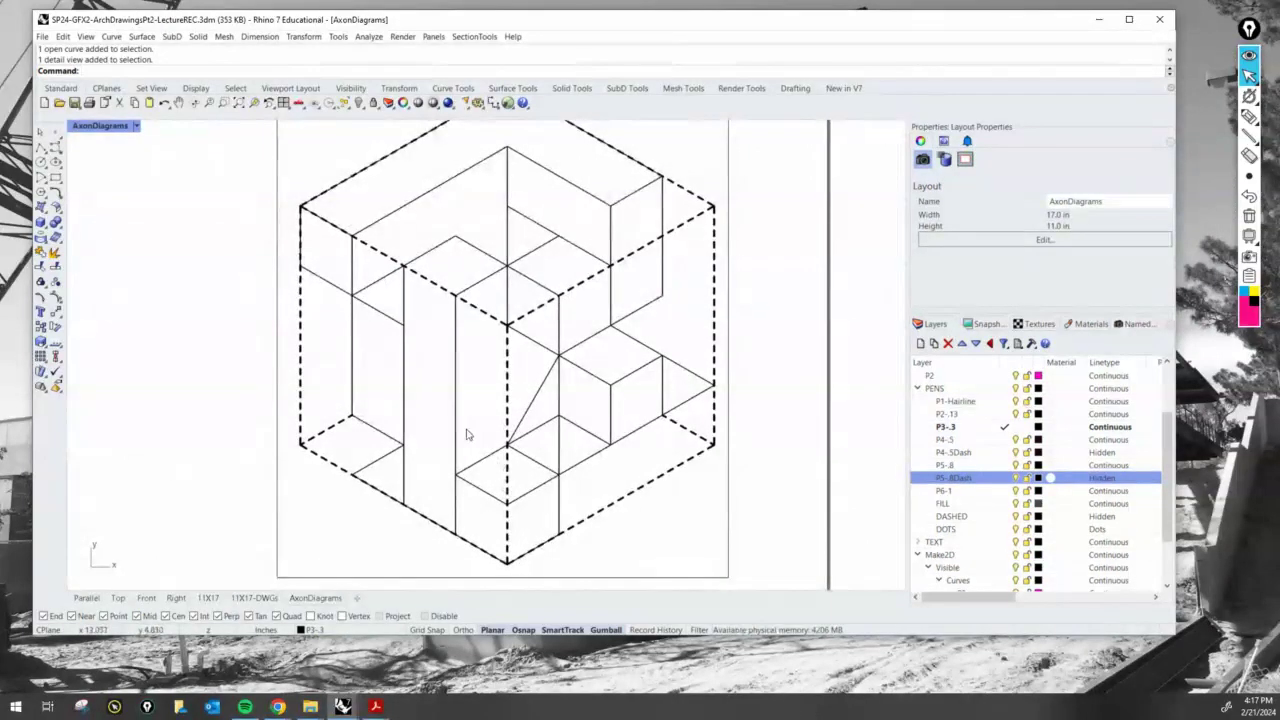
scroll(503, 329, down, 2)
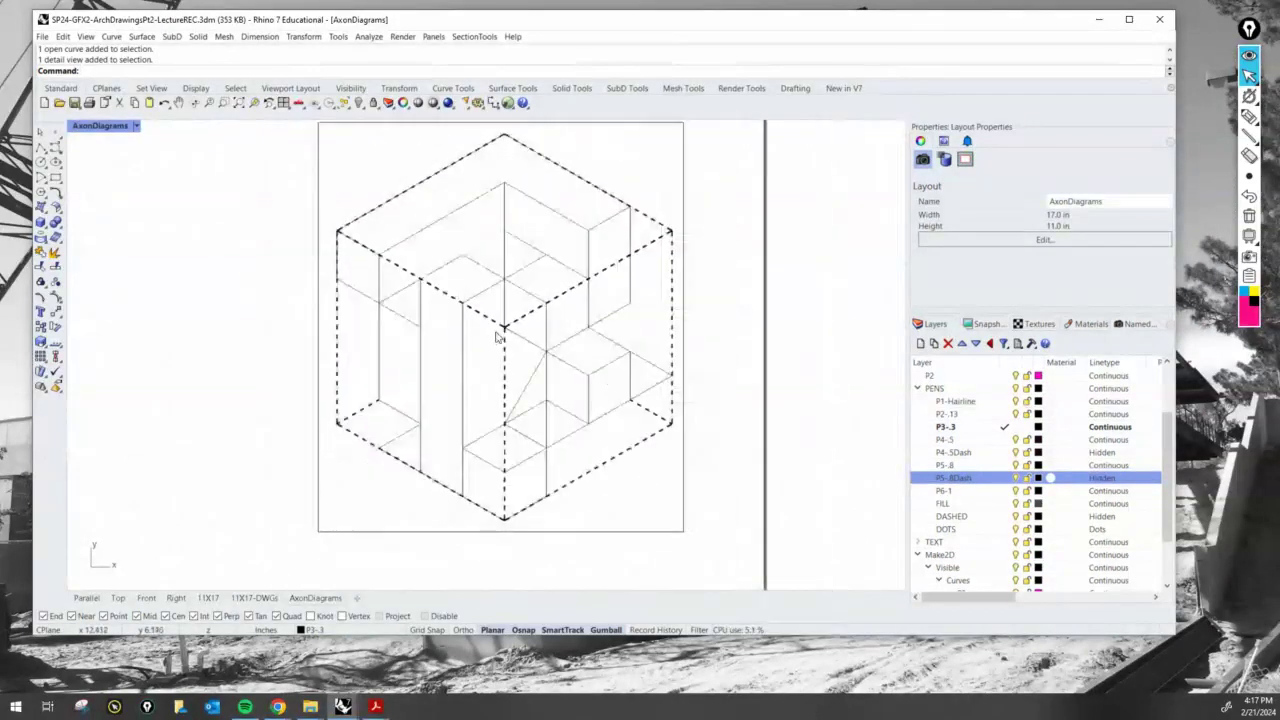
scroll(500, 337, up, 2)
scroll(510, 326, up, 2)
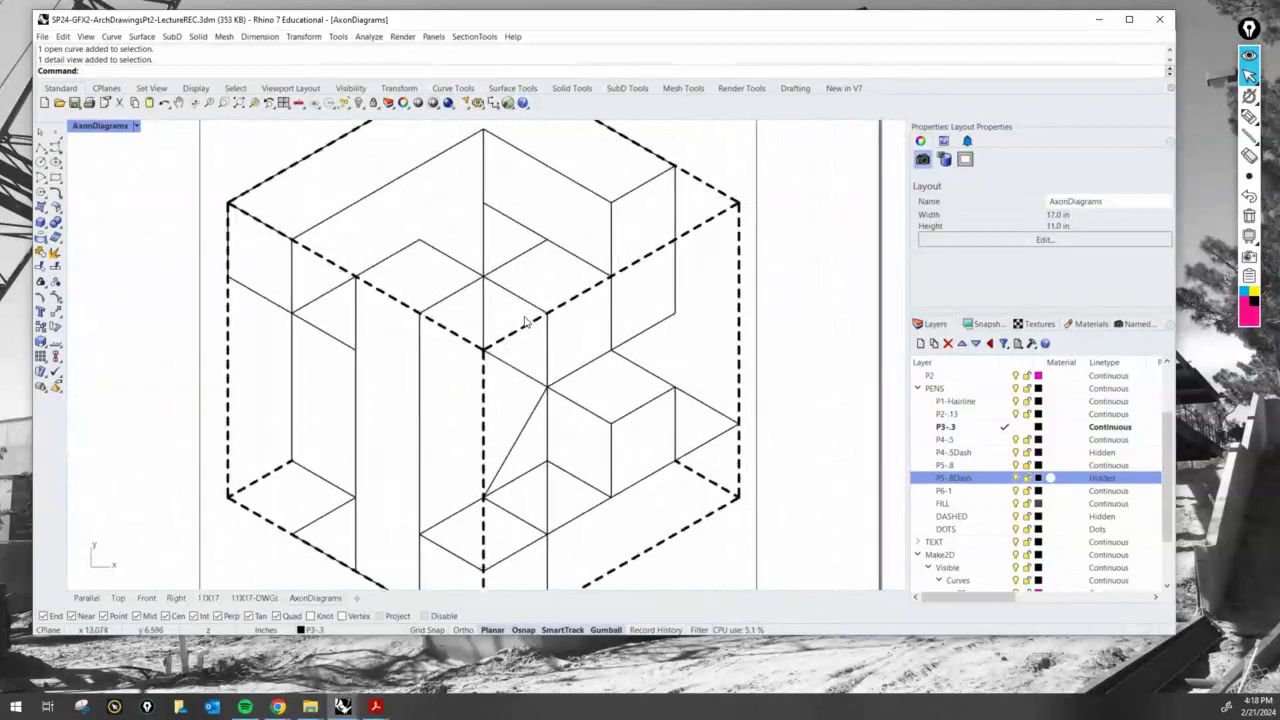
scroll(512, 330, down, 2)
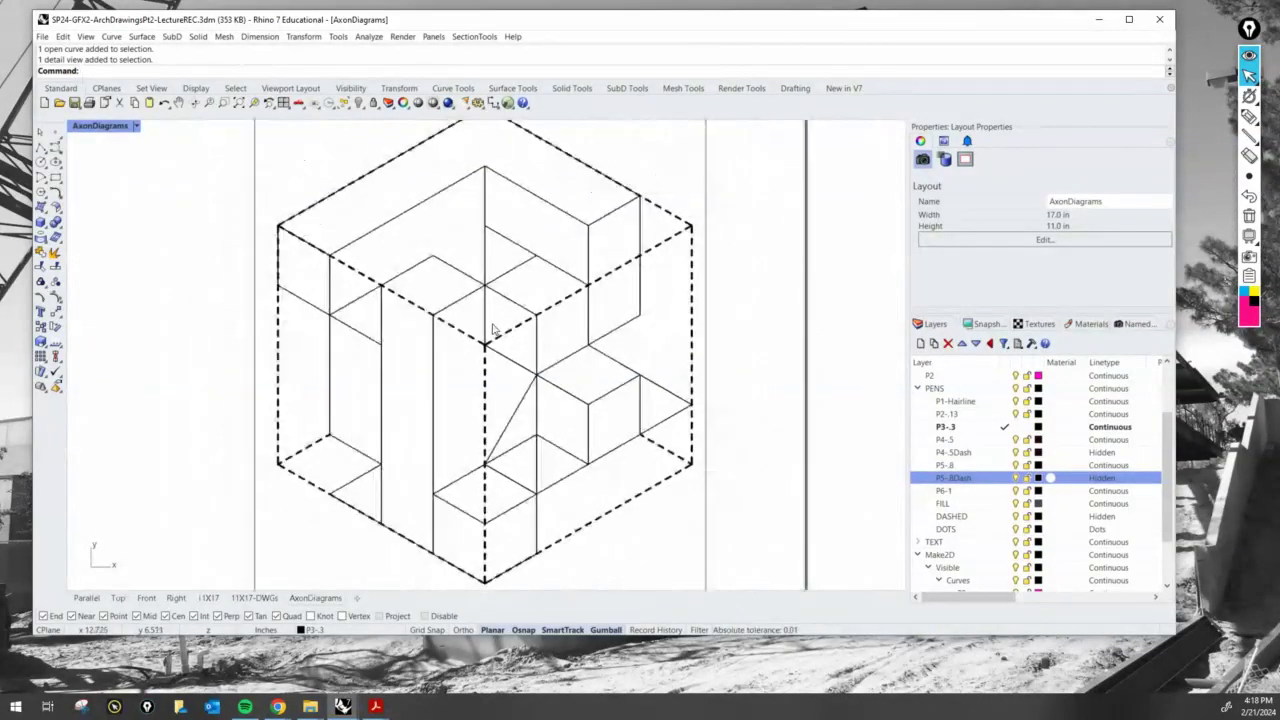
scroll(622, 368, down, 3)
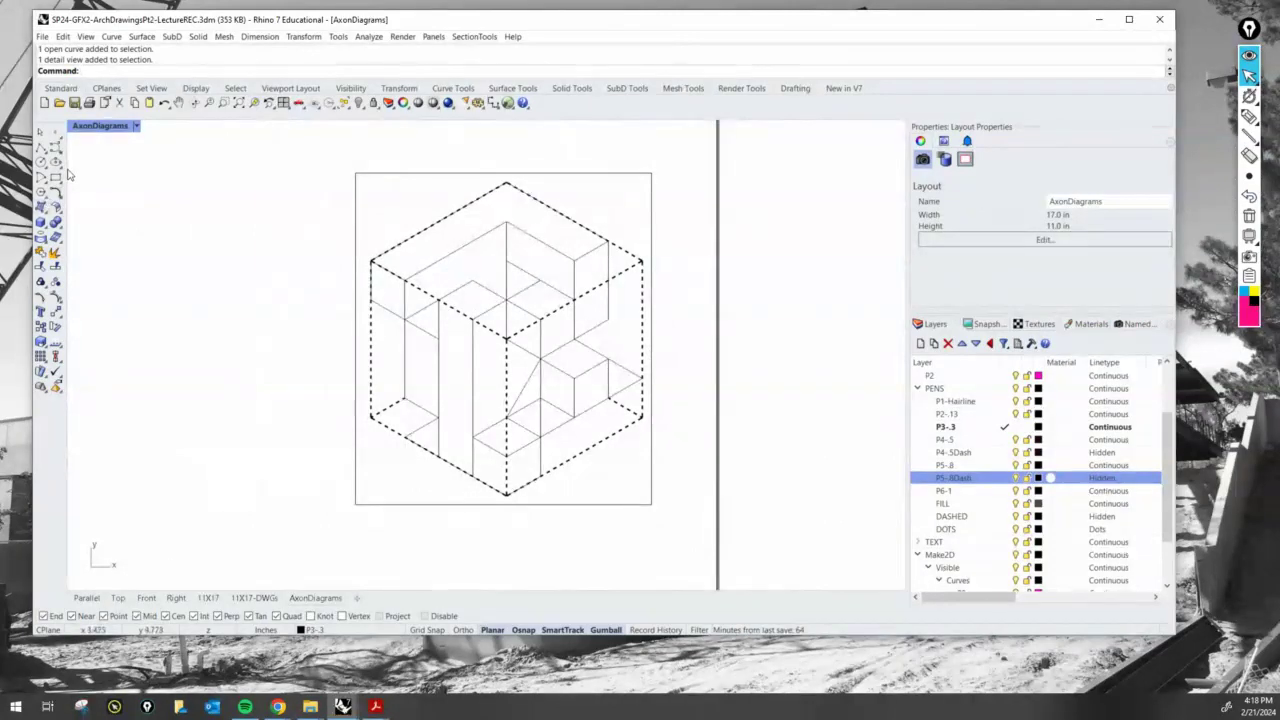
scroll(539, 252, up, 1)
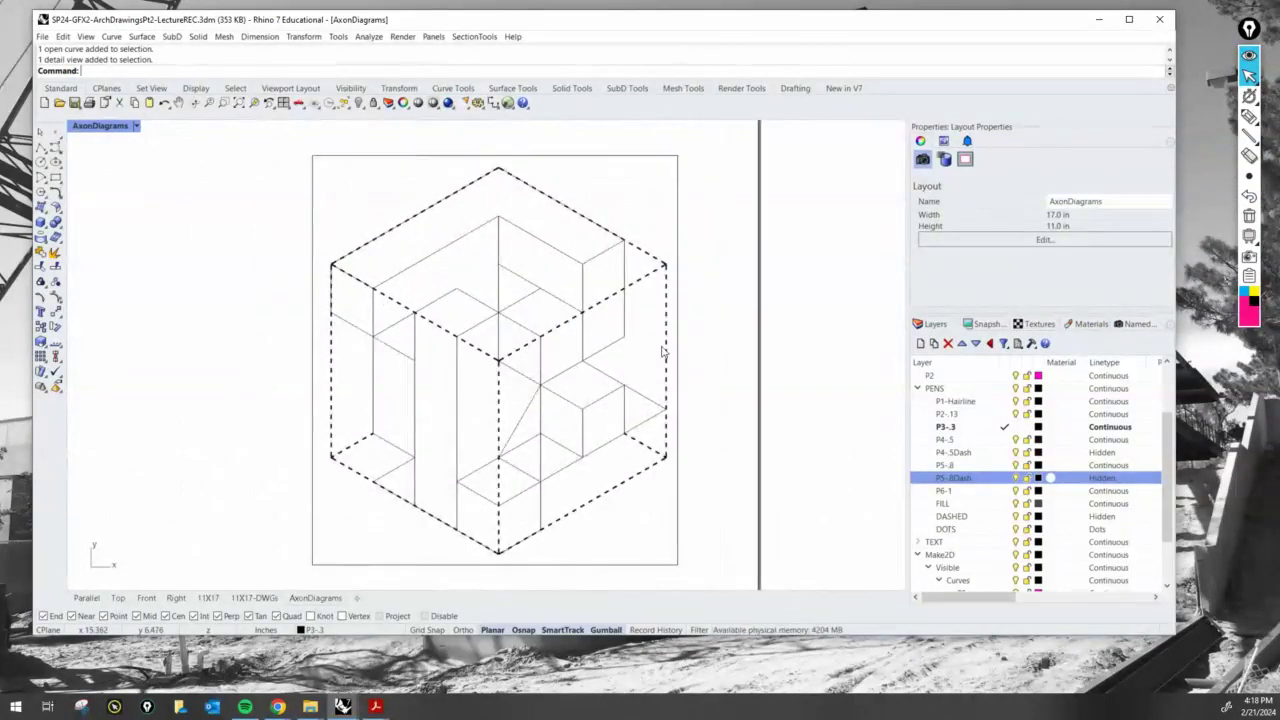
right_drag(673, 326, 677, 304)
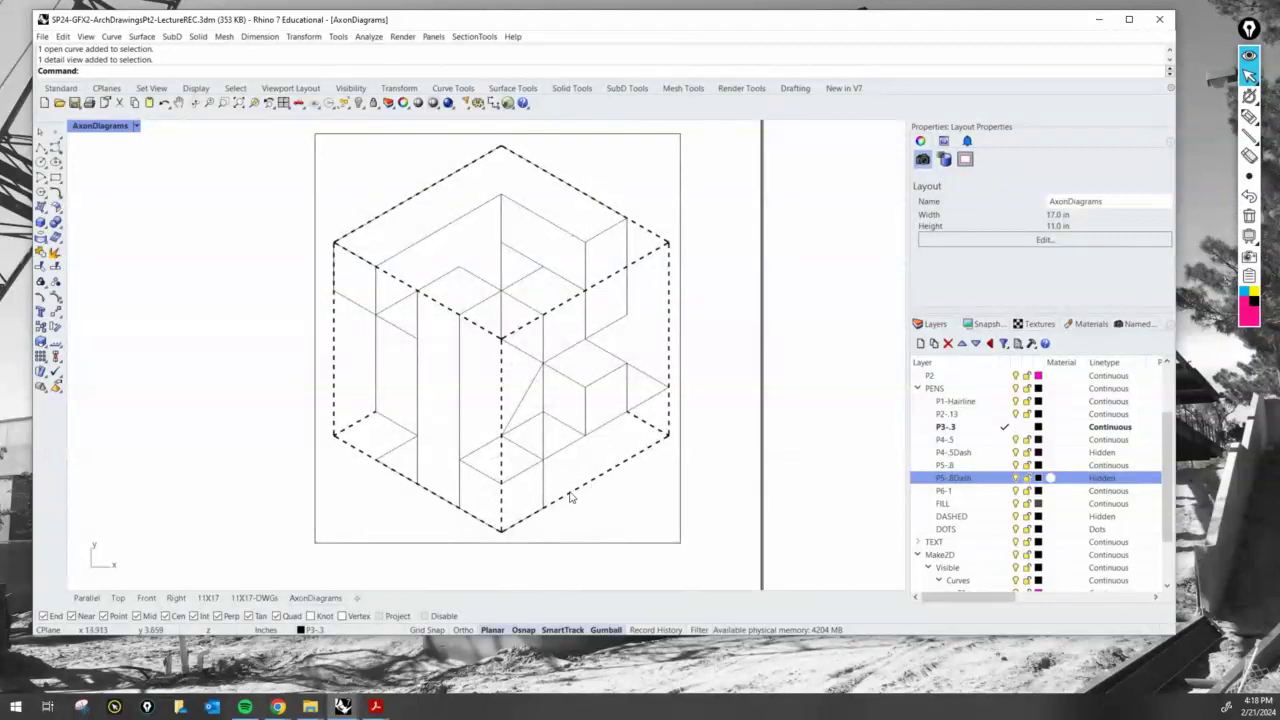
scroll(600, 410, down, 4)
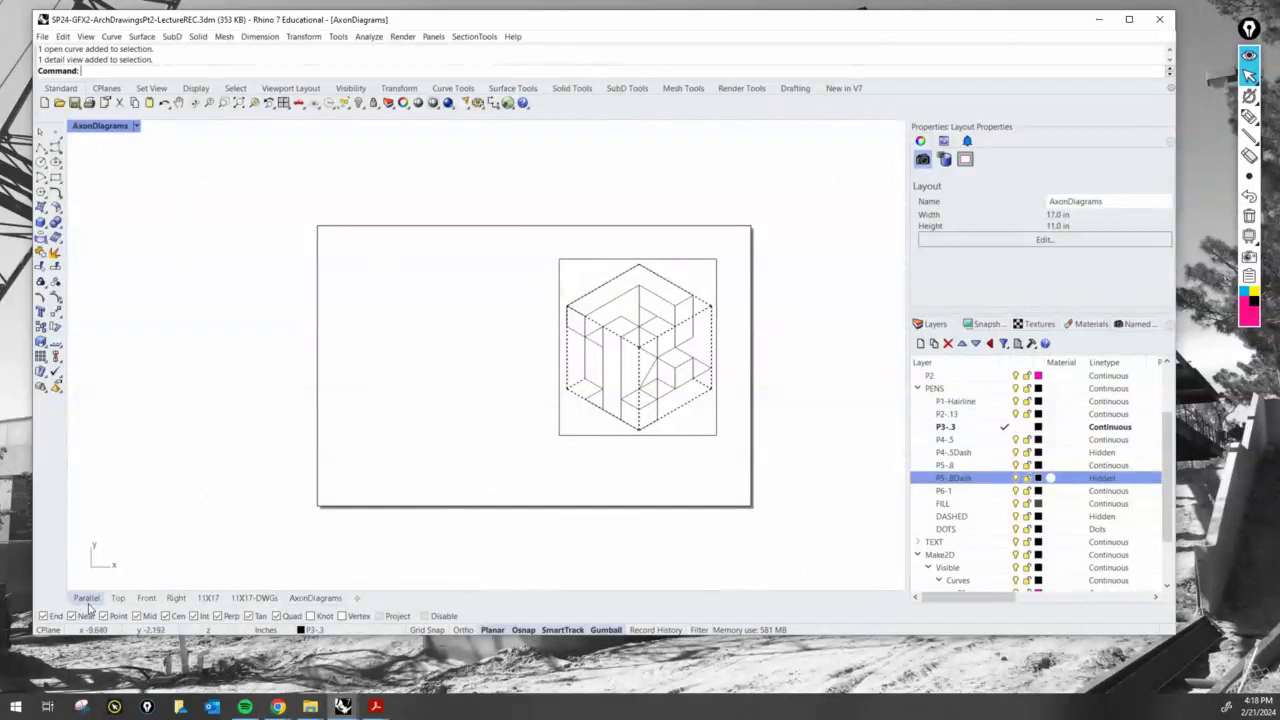
- Switch to the Parallel view and select the joined magenta solid standing beyond the wireframe cube
click(90, 602)
scroll(665, 345, down, 20)
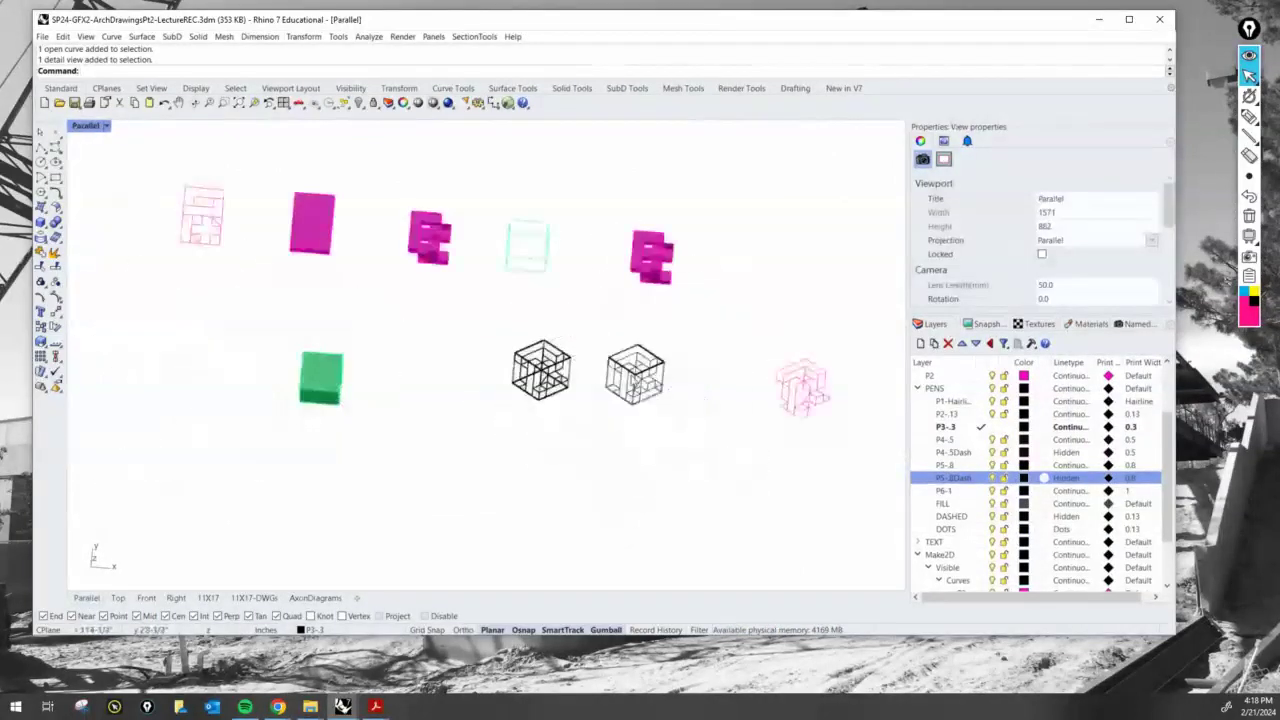
right_drag(736, 443, 637, 315)
scroll(525, 330, up, 10)
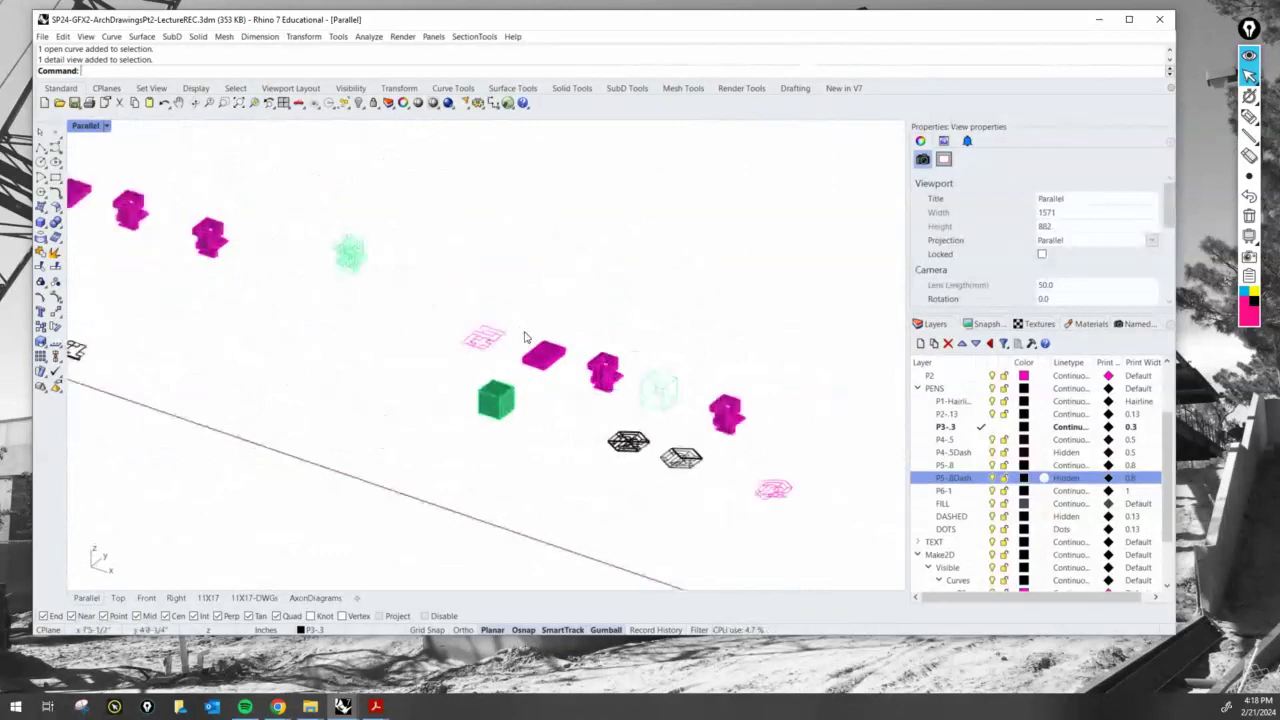
scroll(533, 333, down, 4)
scroll(393, 378, up, 8)
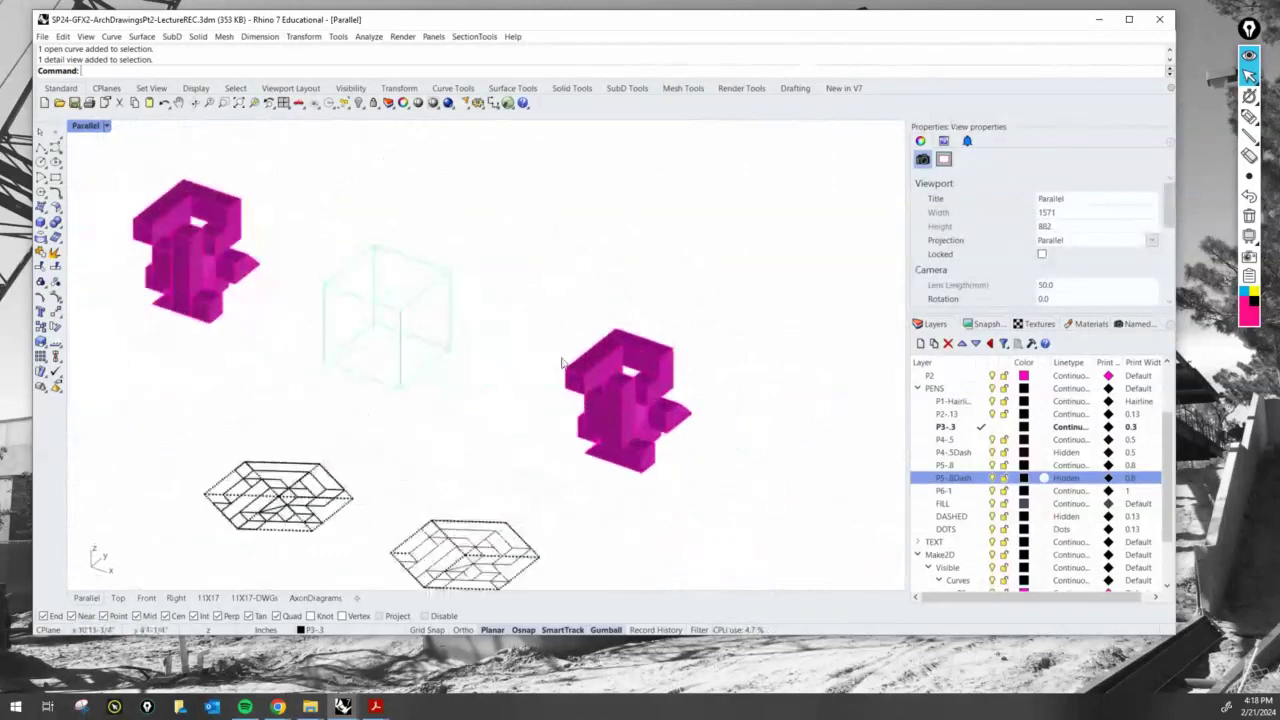
click(236, 305)
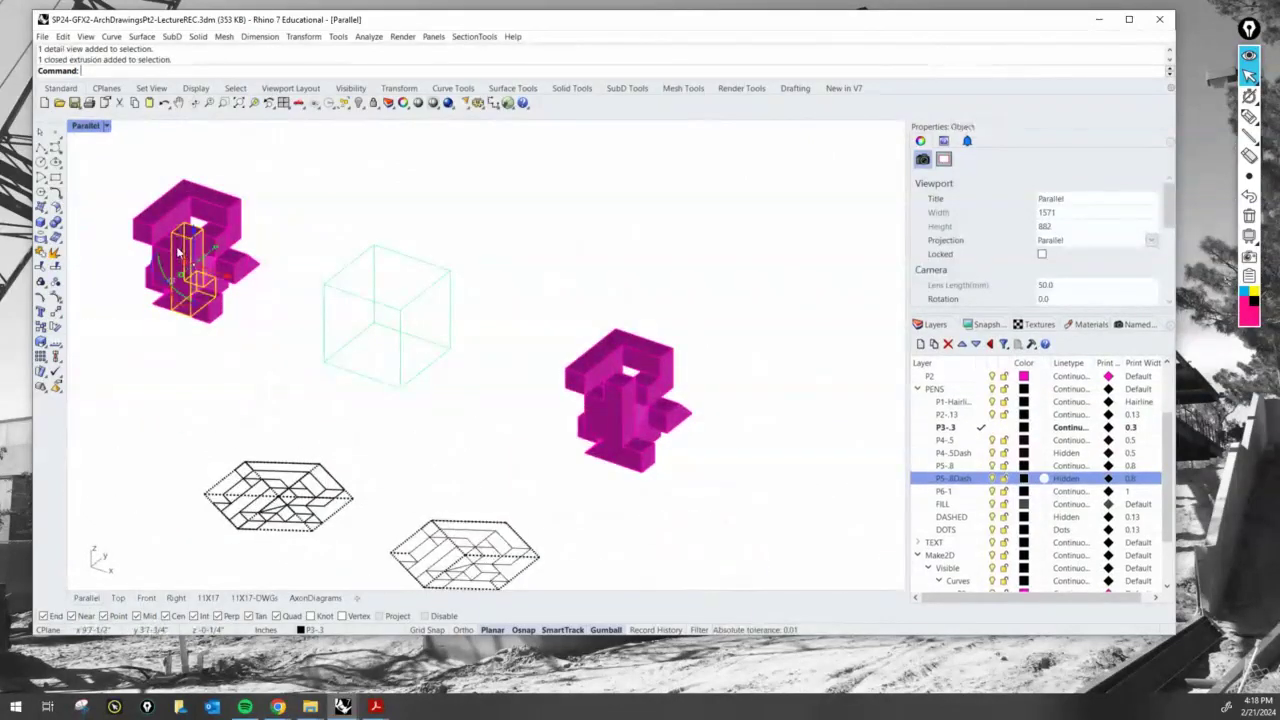
scroll(268, 220, up, 2)
click(514, 294)
scroll(723, 403, down, 3)
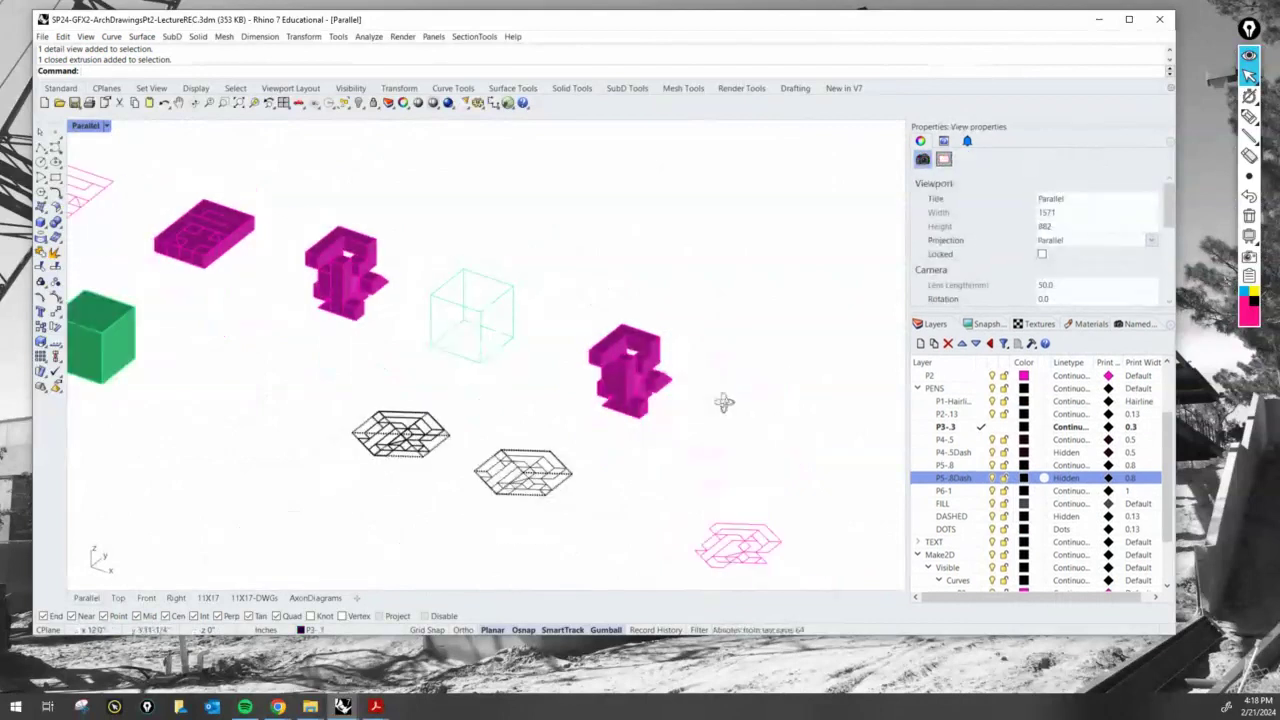
scroll(598, 343, up, 4)
click(598, 343)
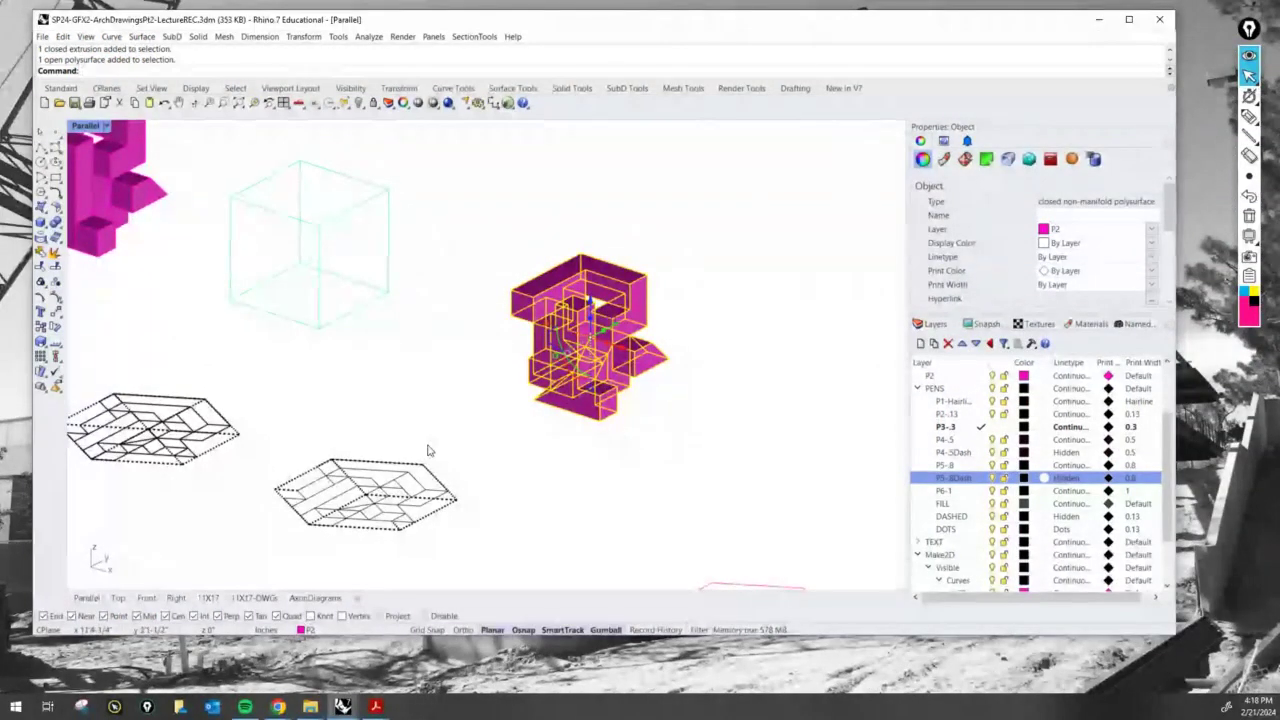
- Set the Parallel viewport to the southeast isometric view and zoom to the selected magenta solid
click(106, 127)
mouse_move(166, 415)
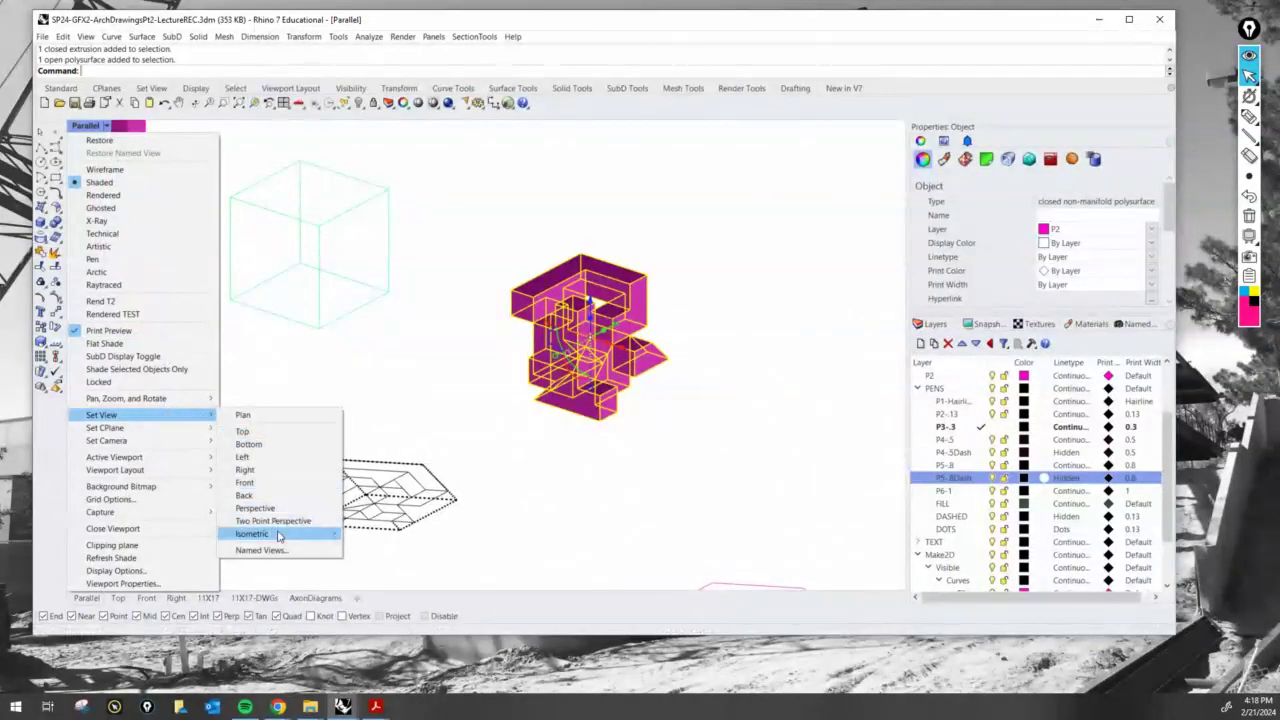
mouse_move(300, 533)
click(388, 566)
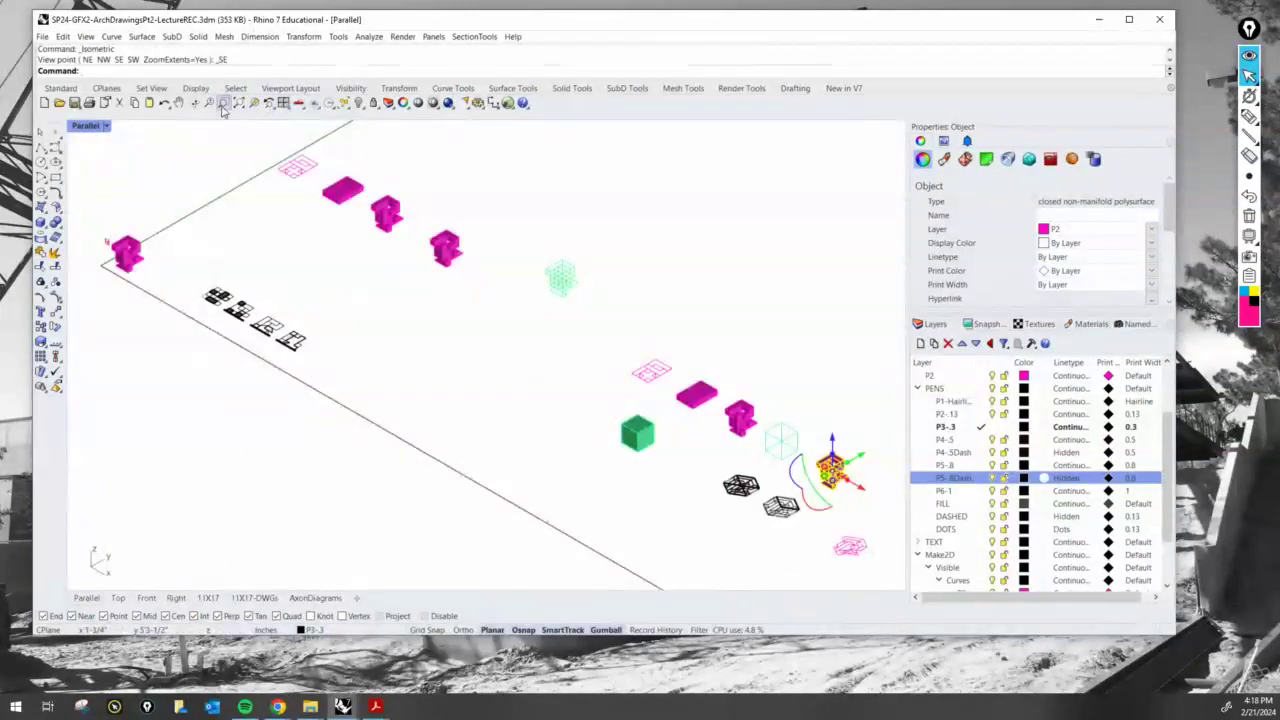
click(255, 104)
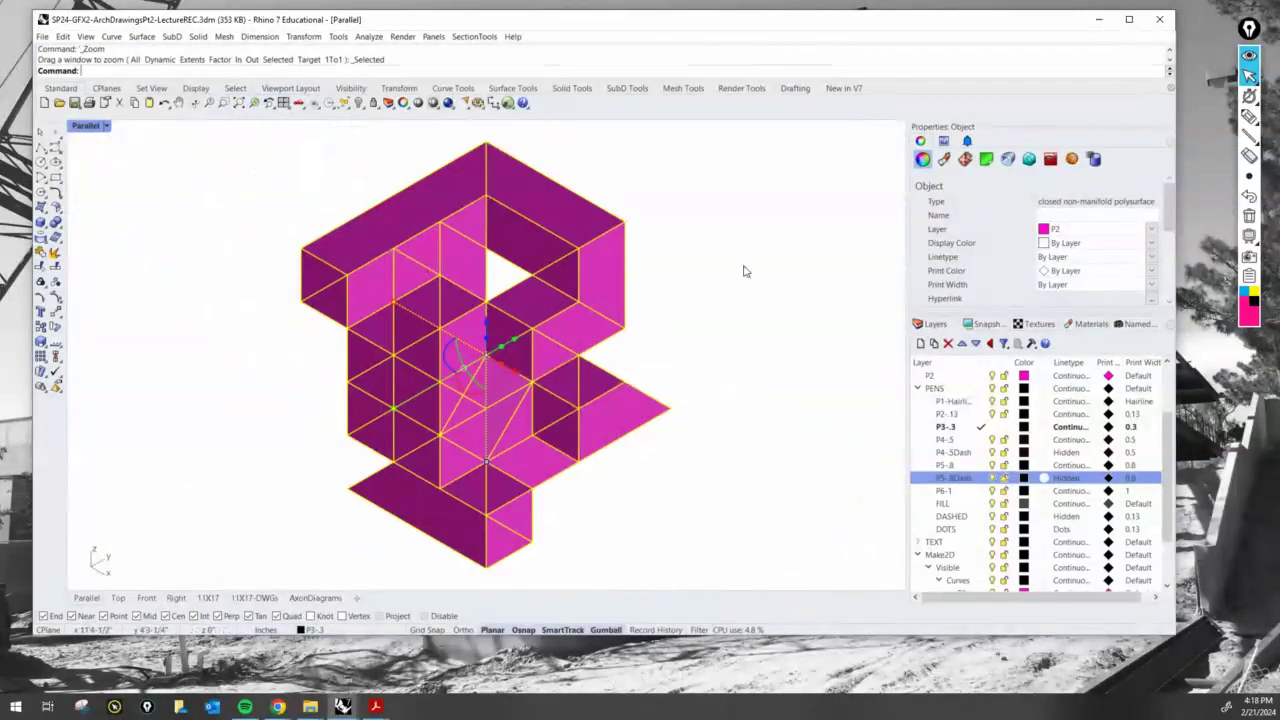
- Run Make2D on the solid with View projection and Maintain source layers, and move the resulting curves beside the dashed cube drawings
key(Return)
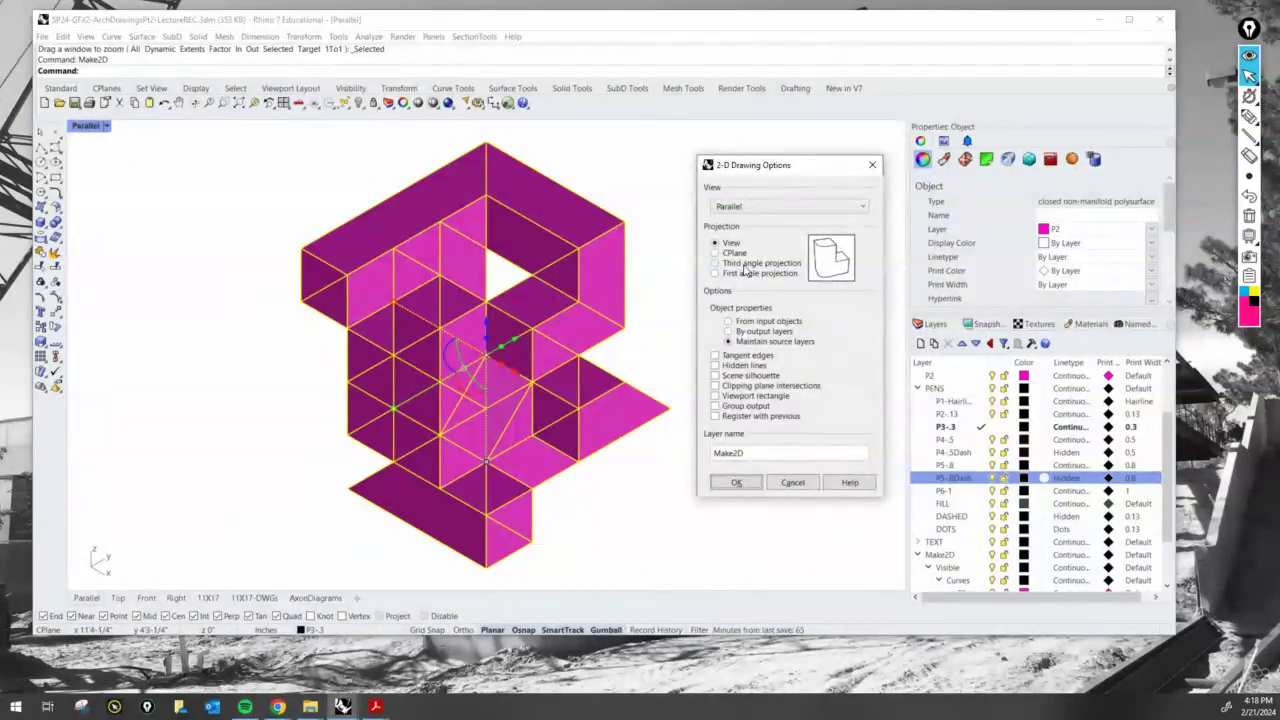
click(745, 485)
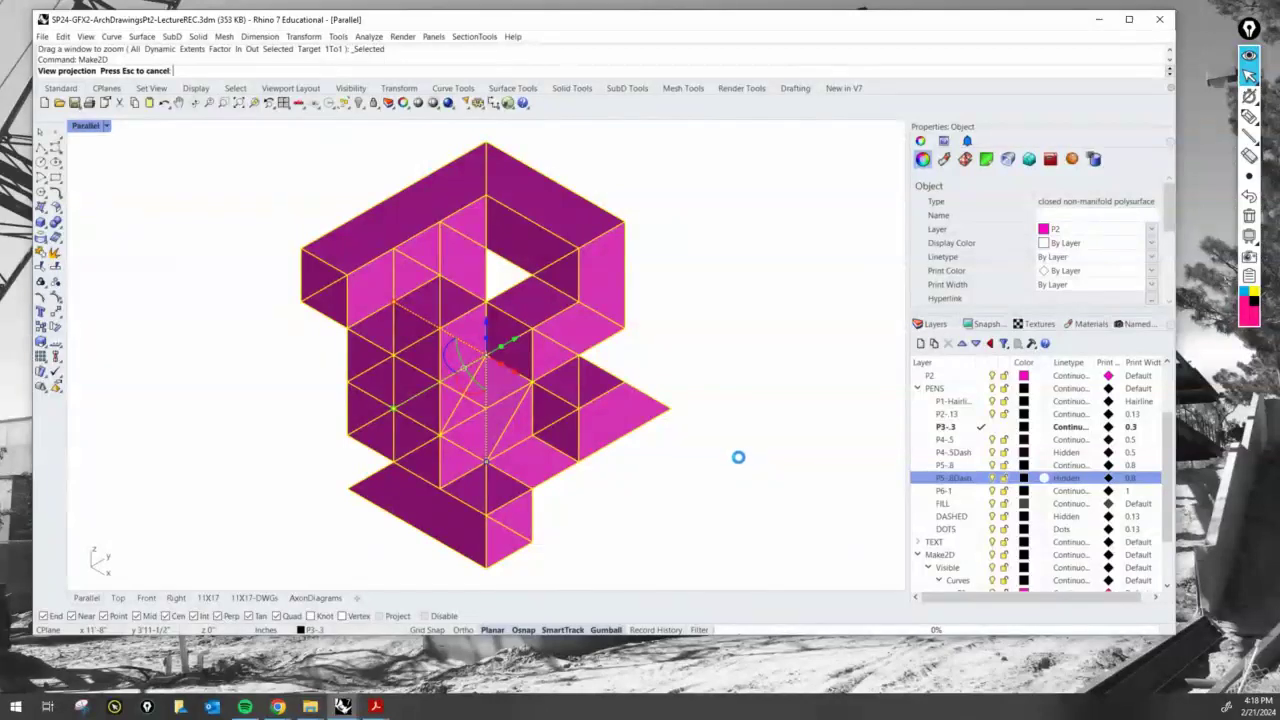
scroll(752, 435, down, 20)
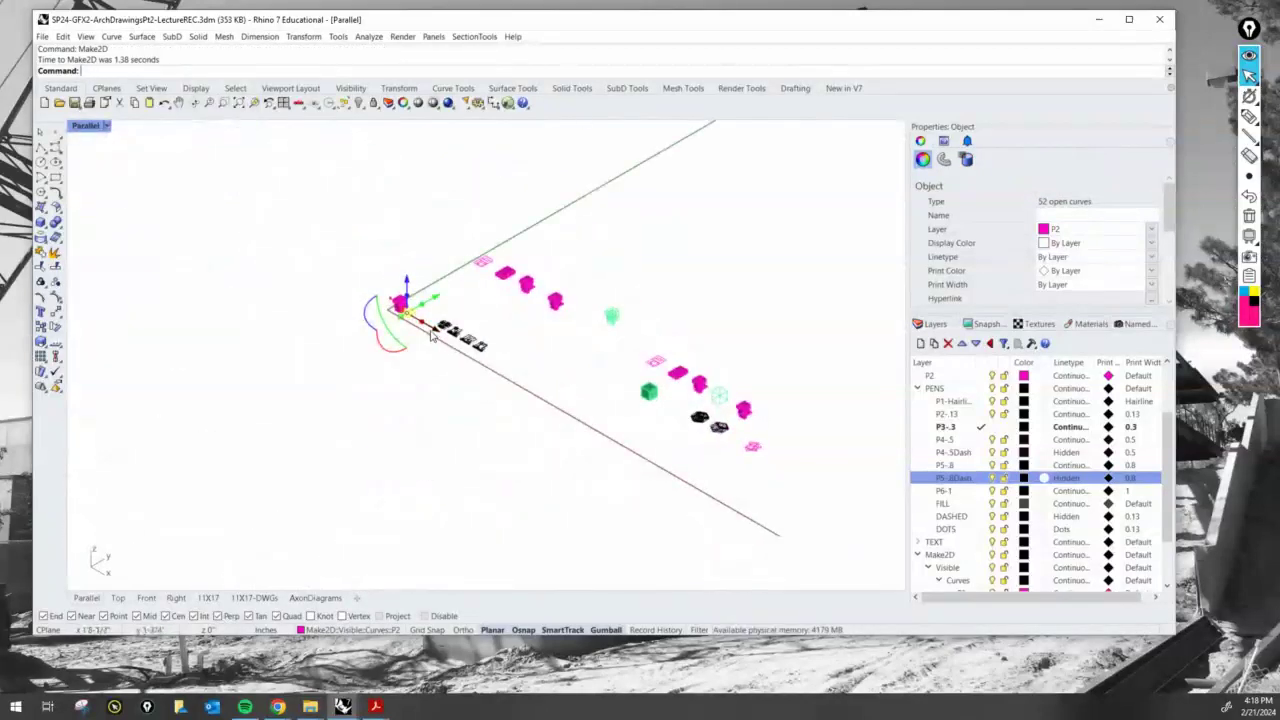
drag(437, 330, 791, 499)
scroll(780, 514, up, 10)
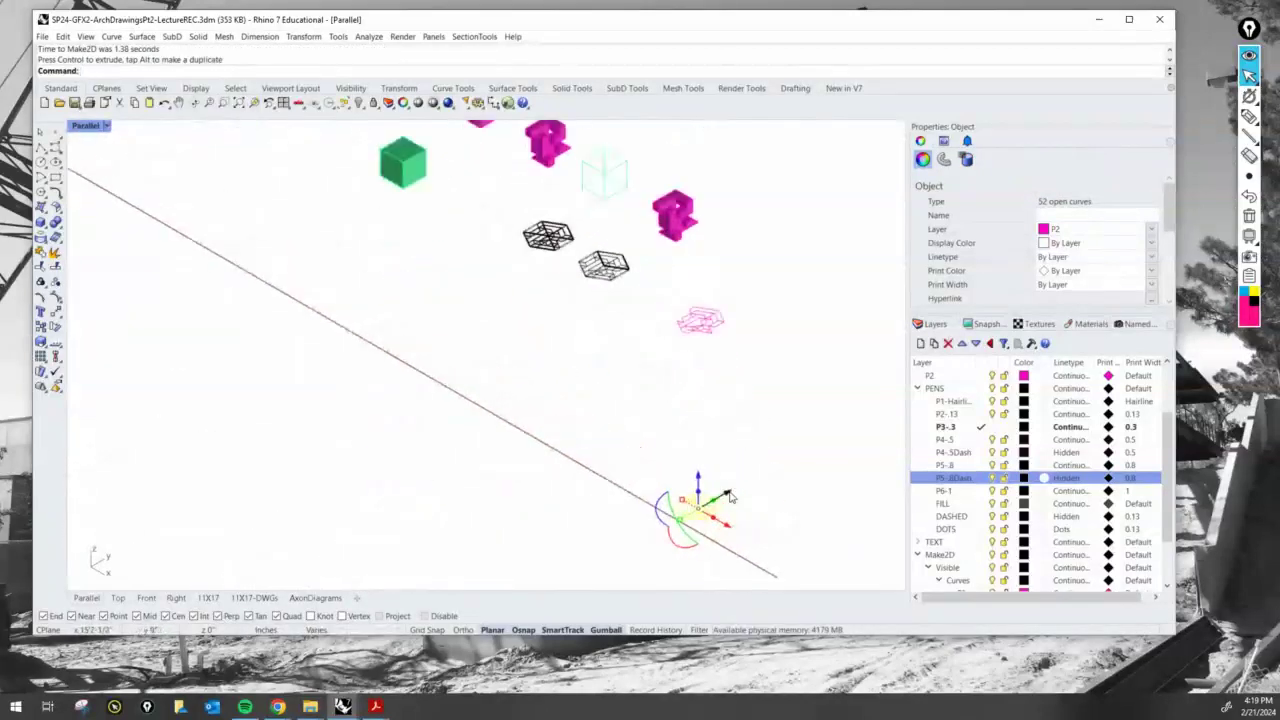
right_drag(693, 525, 704, 550)
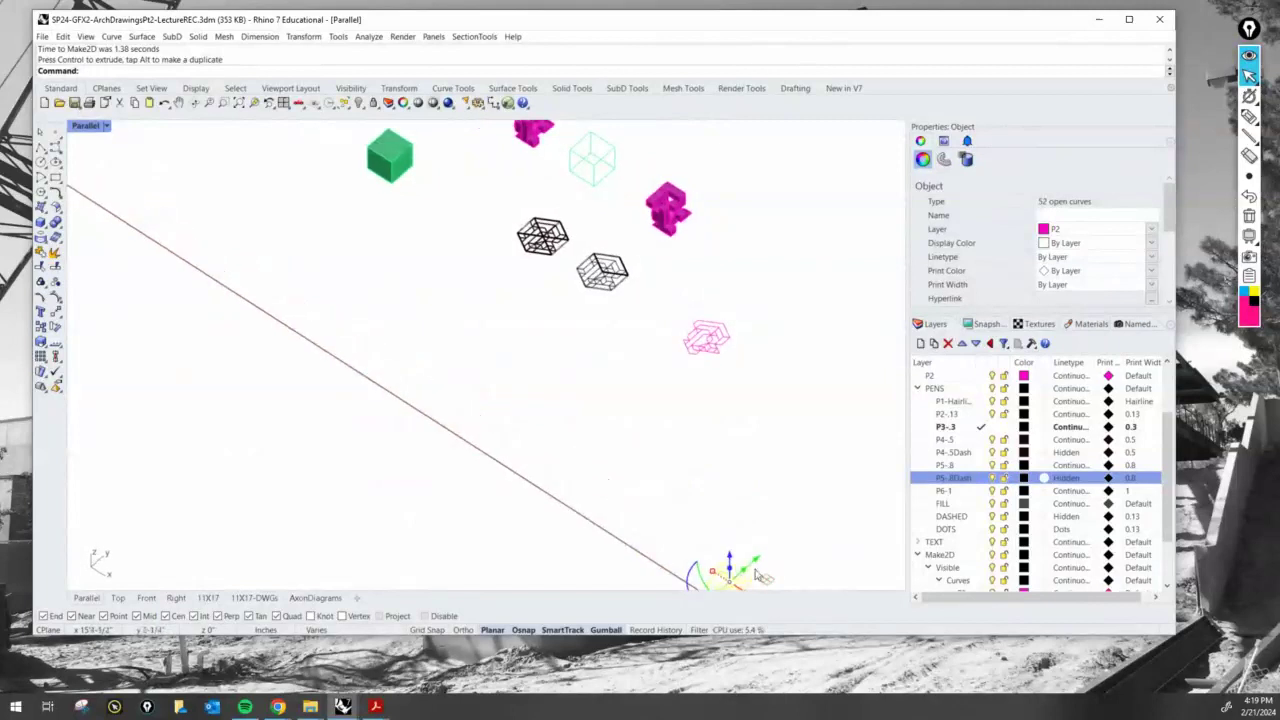
drag(755, 562, 700, 305)
scroll(701, 304, up, 2)
scroll(701, 304, up, 2)
key(Escape)
- Delete the older magenta 2D line drawing lying beyond the new one
right_drag(554, 434, 617, 447)
shift+right_drag(890, 230, 757, 290)
scroll(773, 286, up, 2)
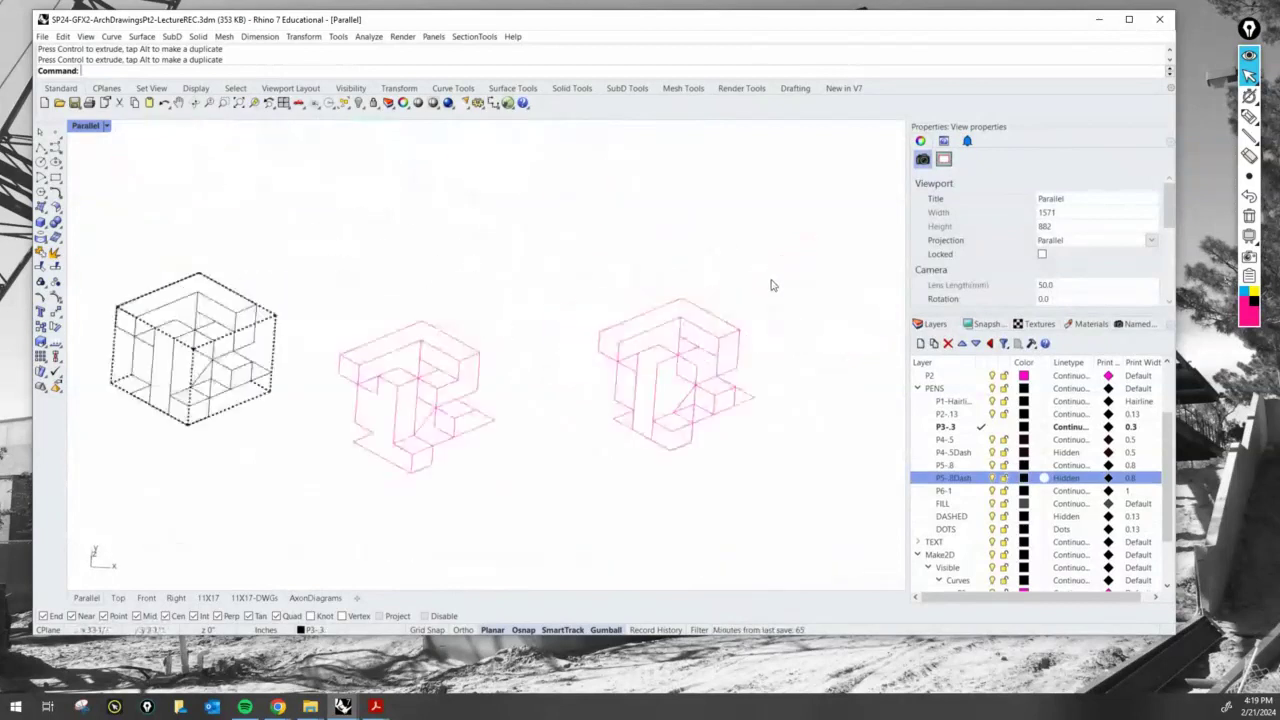
scroll(694, 356, up, 4)
right_drag(696, 395, 734, 374)
drag(810, 478, 526, 238)
key(Delete)
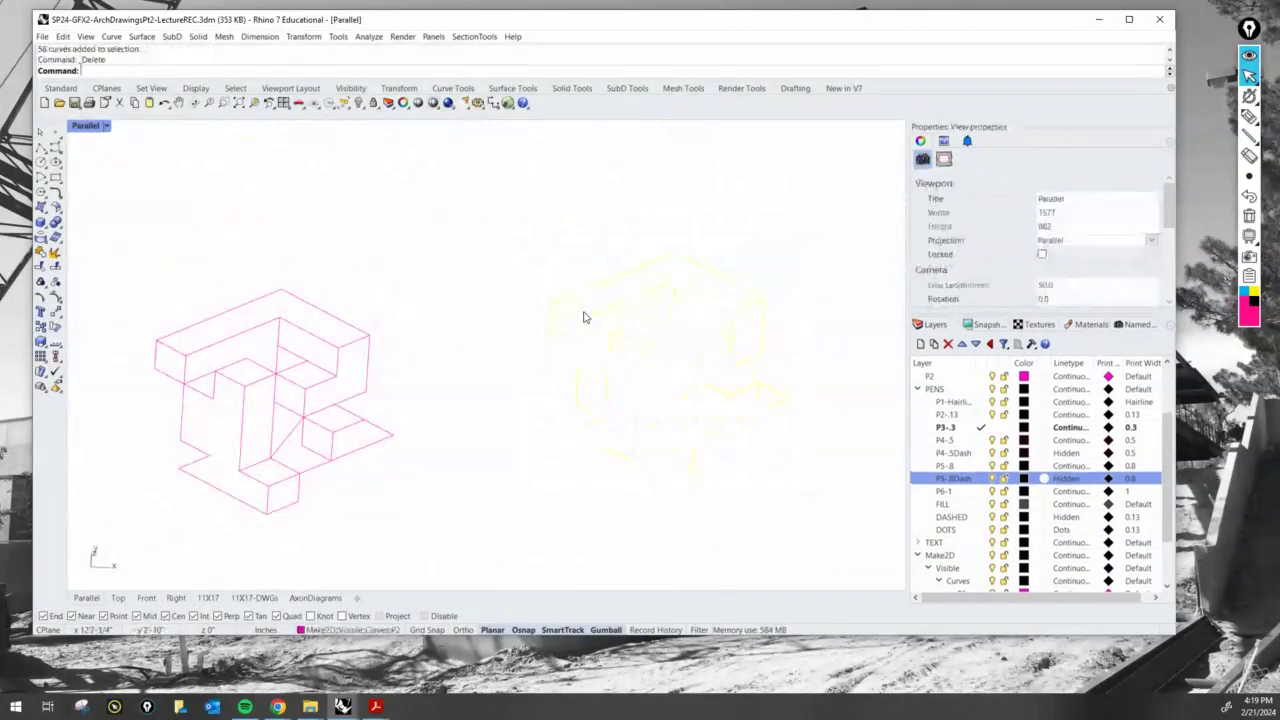
- In the Top view, move the new magenta line drawing up in the y direction to line up with the dashed cube drawing
scroll(616, 343, down, 8)
scroll(471, 337, up, 3)
right_drag(495, 395, 500, 398)
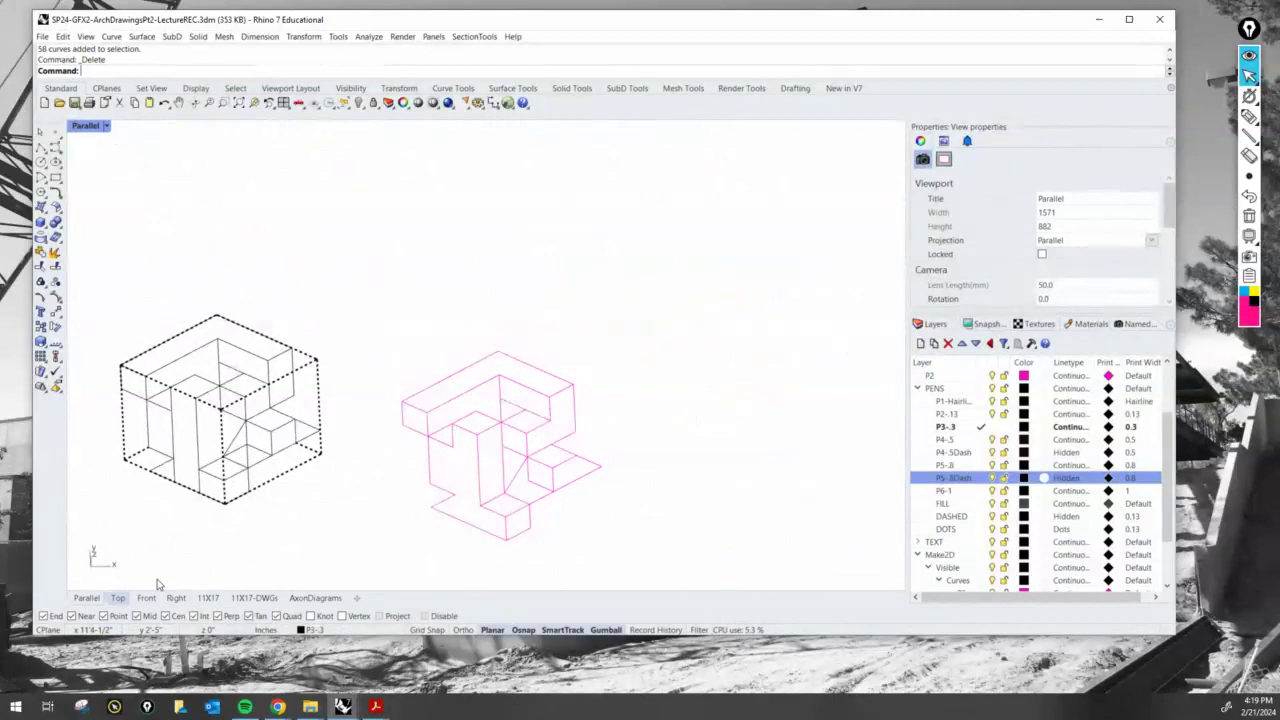
click(118, 597)
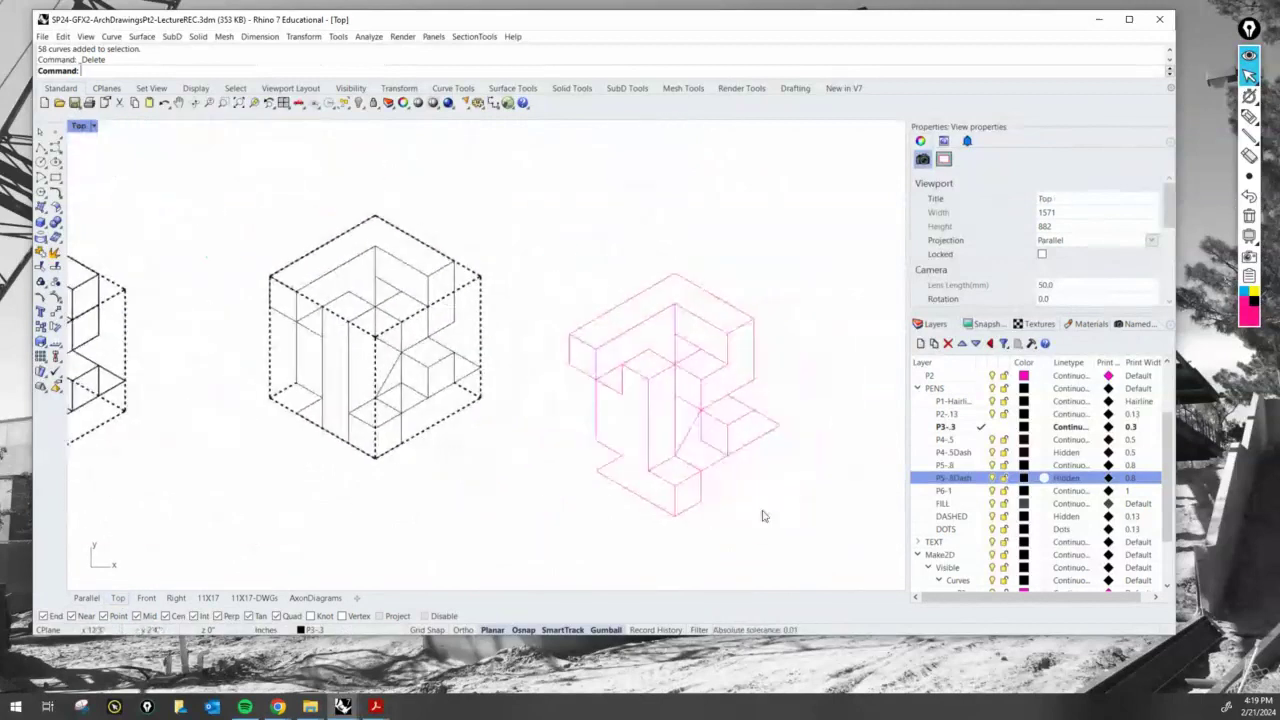
drag(830, 544, 534, 240)
drag(673, 345, 673, 282)
click(538, 194)
scroll(537, 197, up, 2)
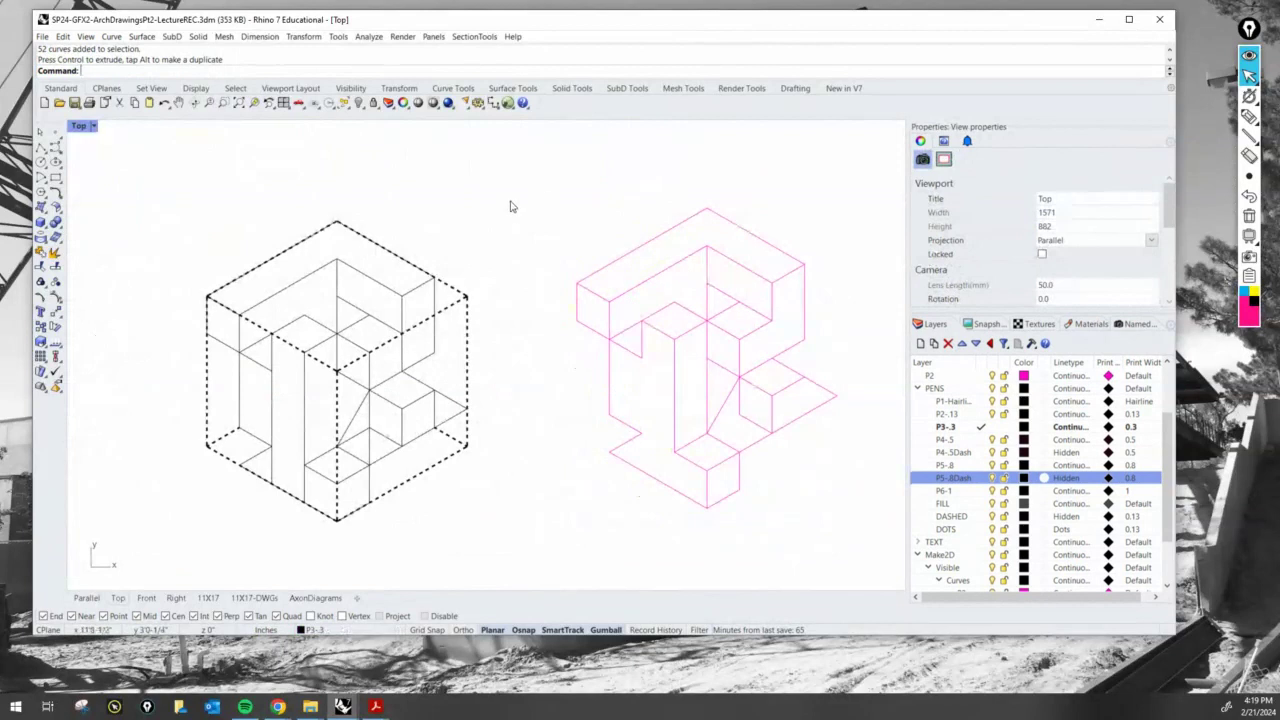
scroll(547, 302, down, 6)
right_drag(633, 284, 610, 400)
scroll(604, 416, up, 2)
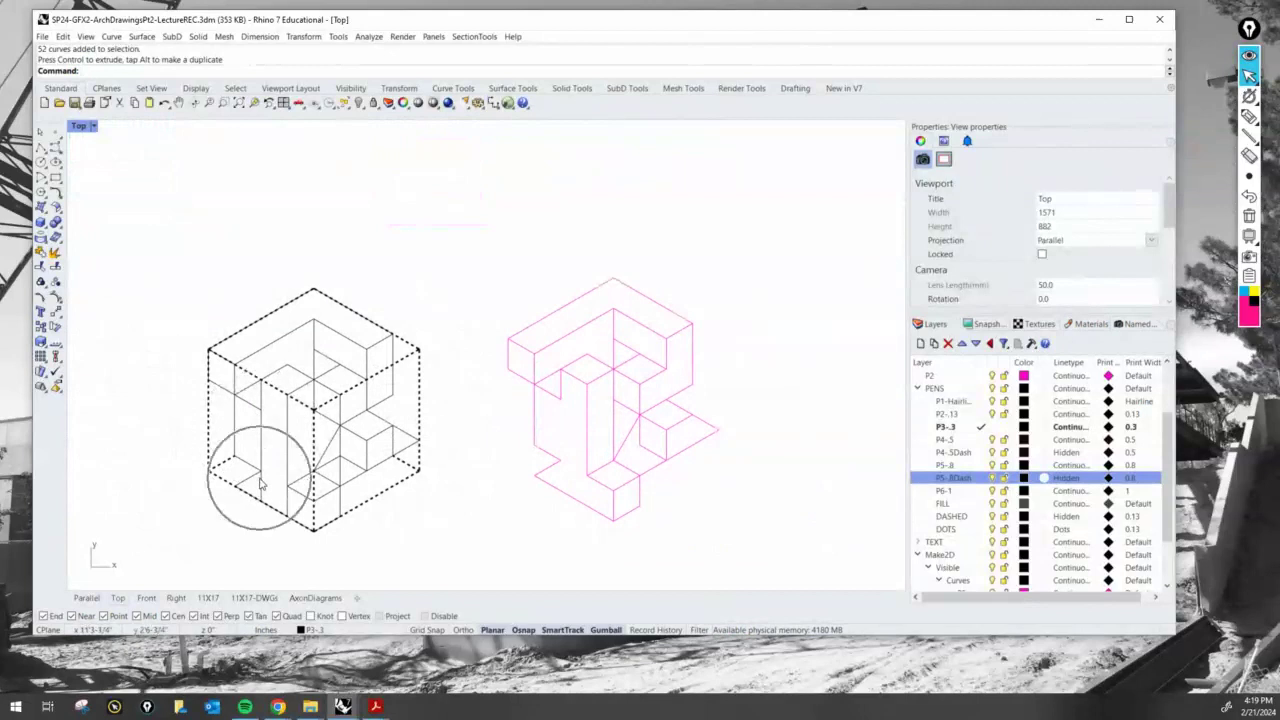
- Switch from the Top view to the maximized Parallel viewport, showing the last magenta solid and the green wireframe cube in 3D
scroll(408, 457, down, 5)
scroll(408, 457, down, 2)
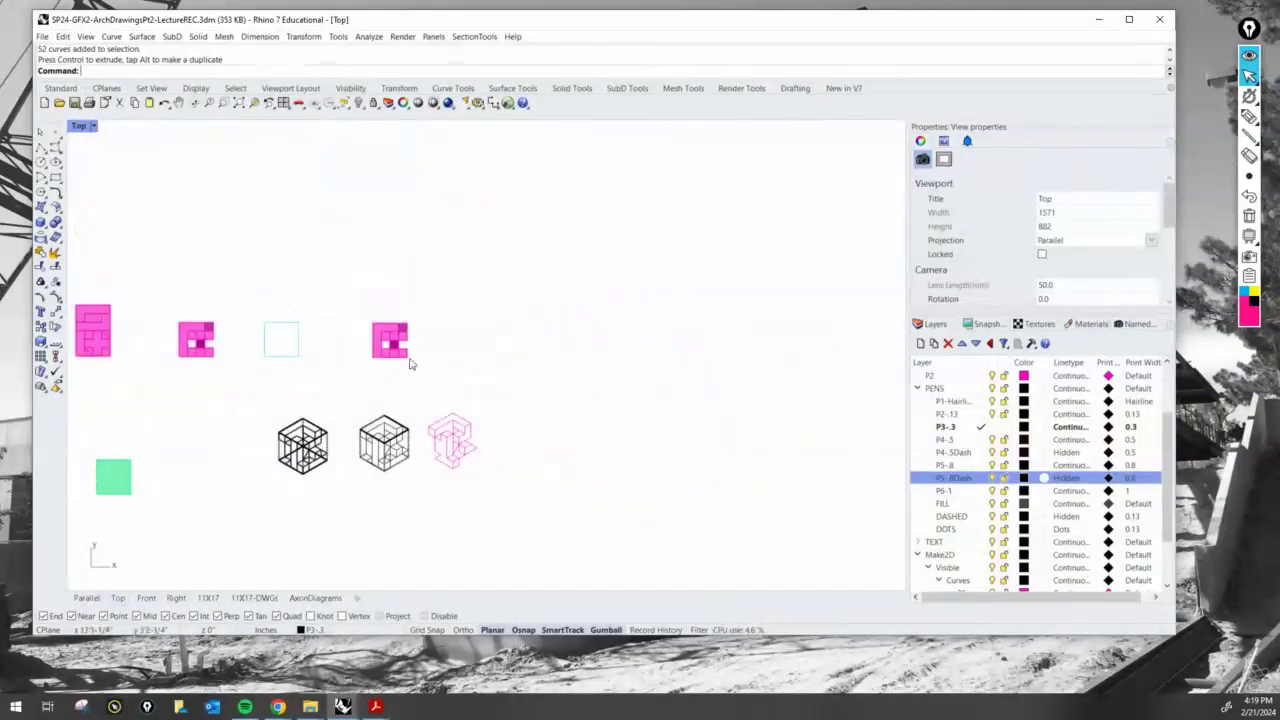
double_click(88, 130)
double_click(86, 128)
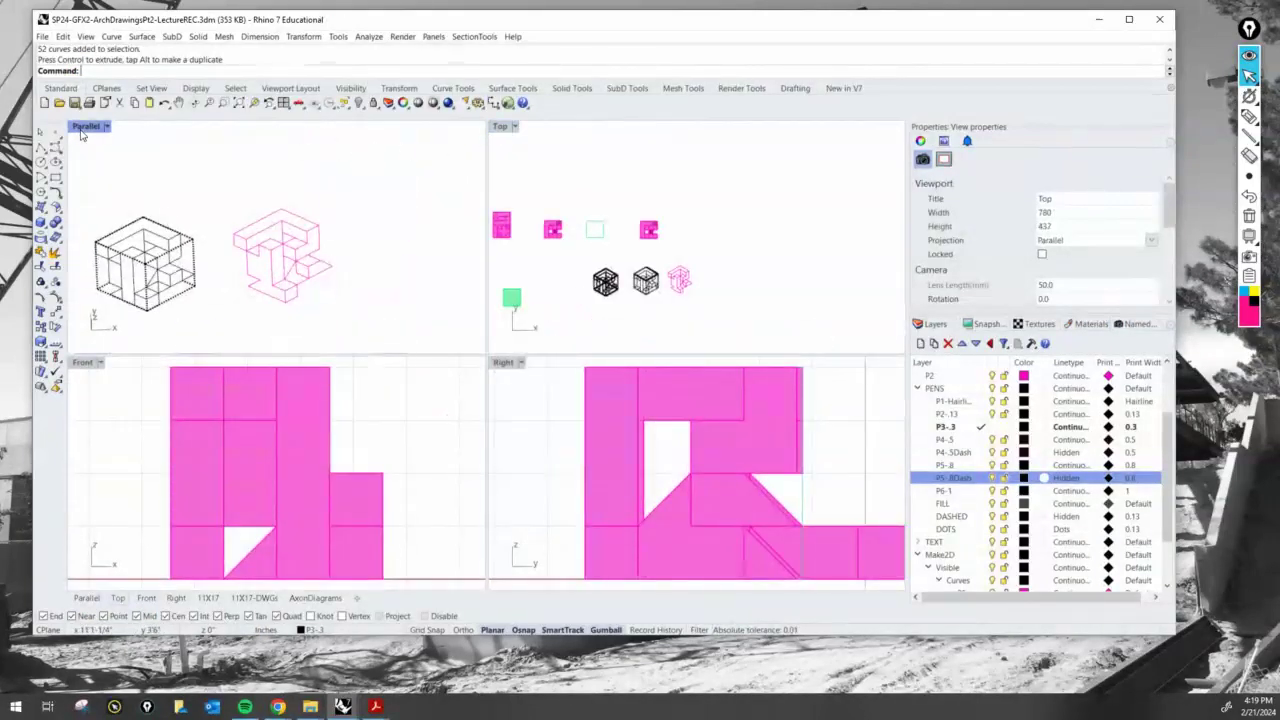
scroll(302, 320, down, 6)
right_drag(310, 325, 398, 284)
shift+right_drag(398, 284, 457, 428)
scroll(481, 403, up, 3)
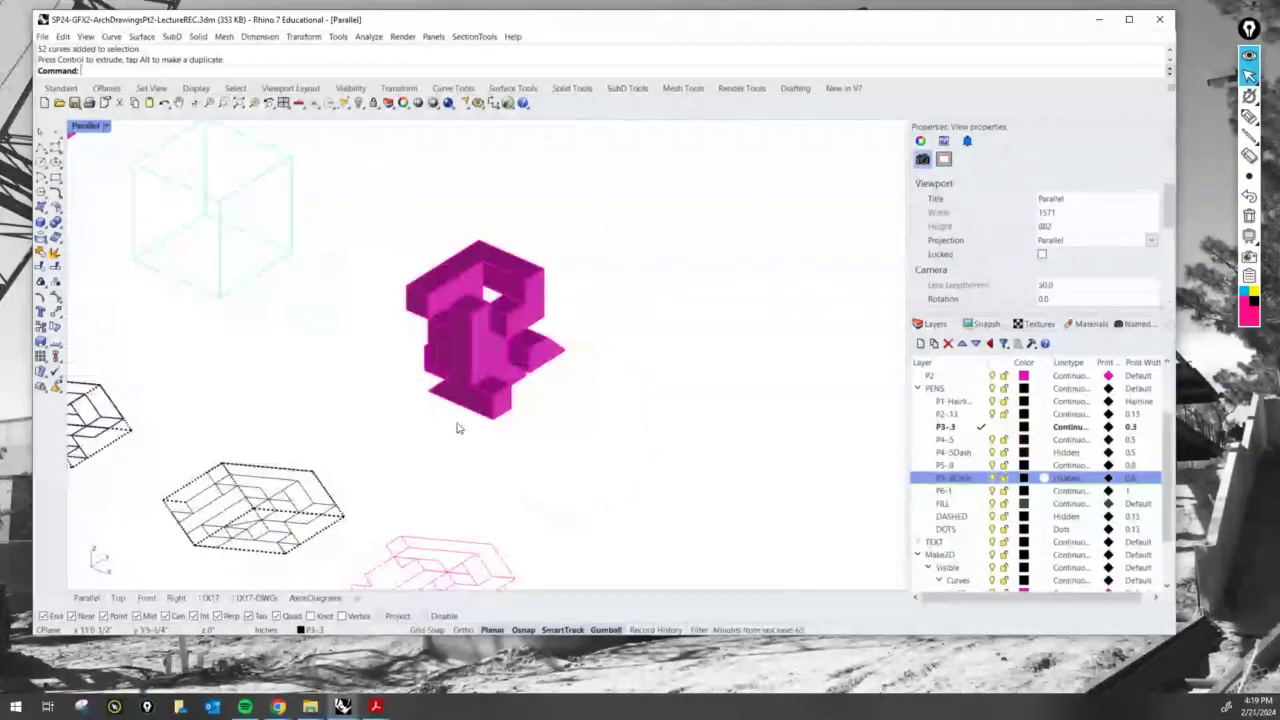
- Copy the green wireframe cube from its top back corner onto the matching corner of the last magenta solid, enclosing it
text(Copy)
key(Return)
click(293, 163)
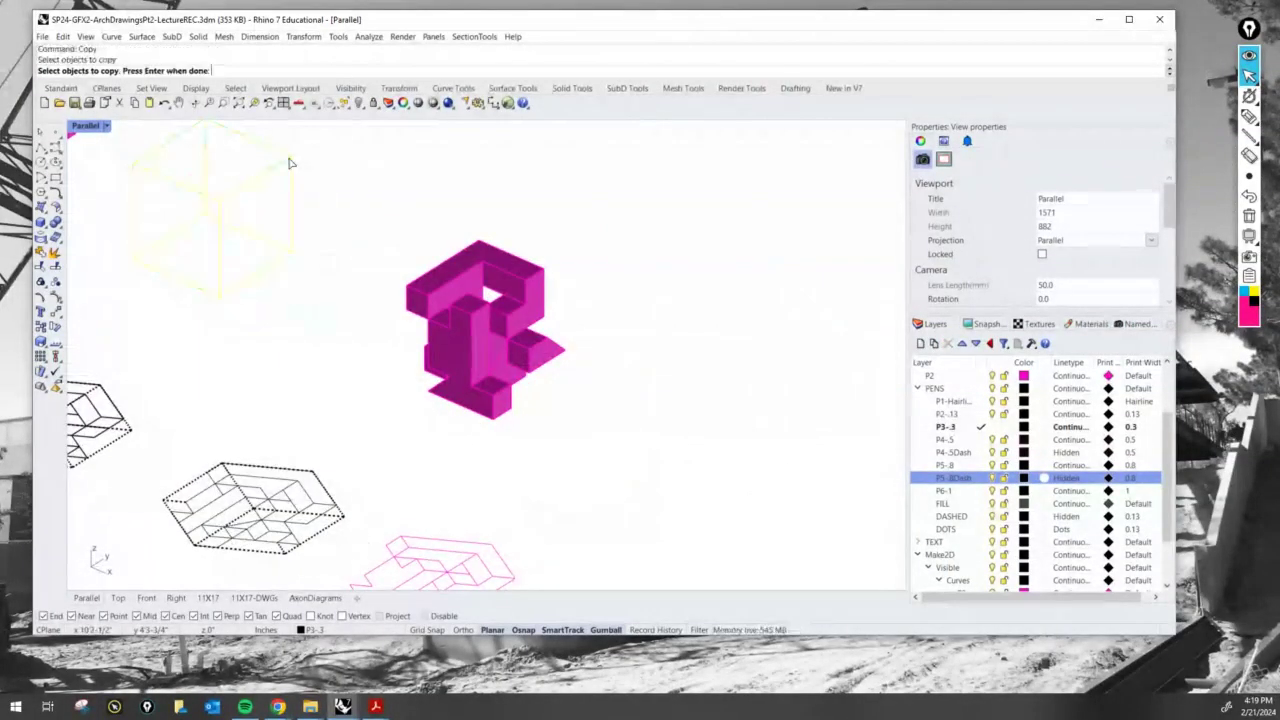
shift+right_drag(266, 171, 286, 234)
key(Return)
click(238, 192)
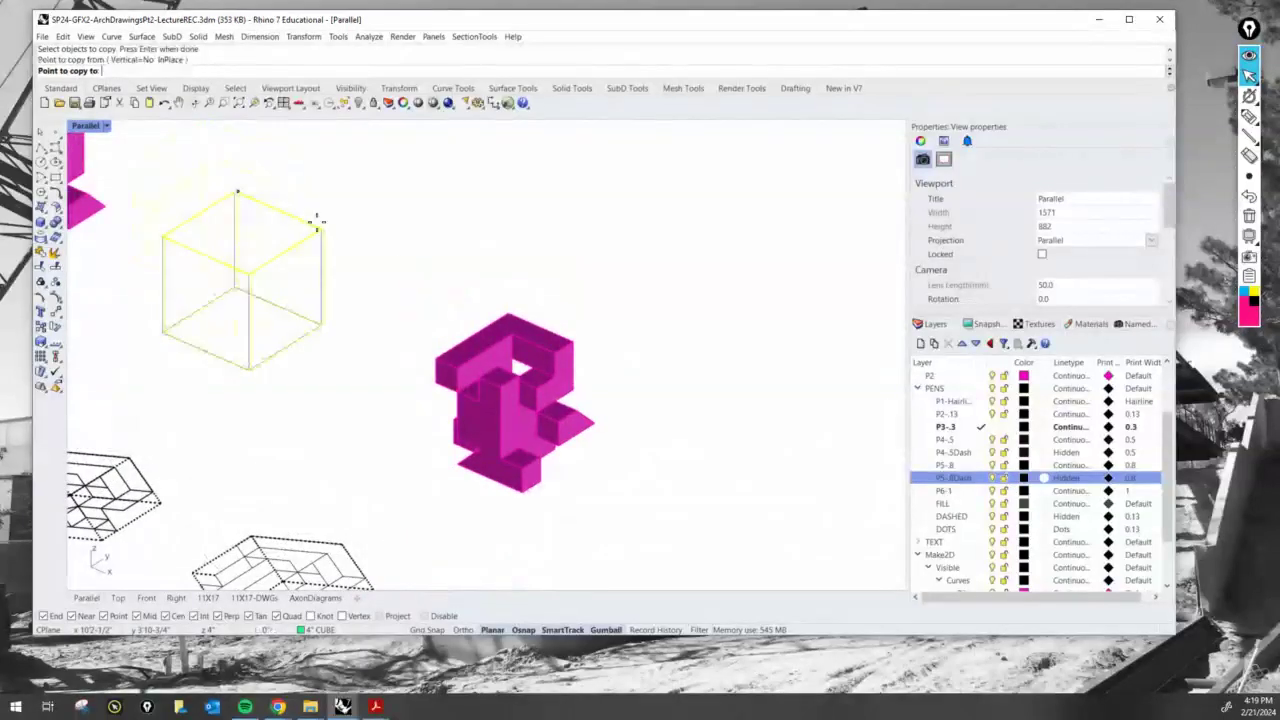
click(536, 338)
key(Return)
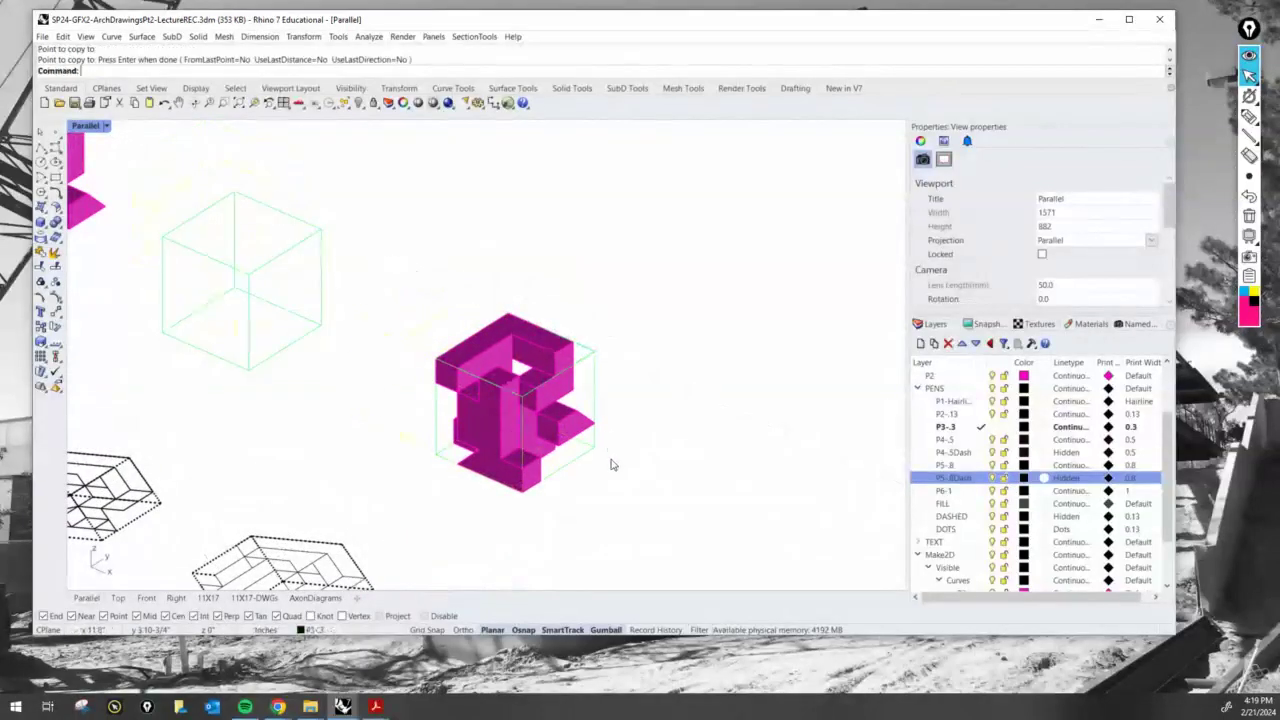
- Select the magenta solid with its enclosing cube, set the Parallel viewport to the southeast isometric view, and zoom to the selection
drag(657, 522, 417, 307)
key(Escape)
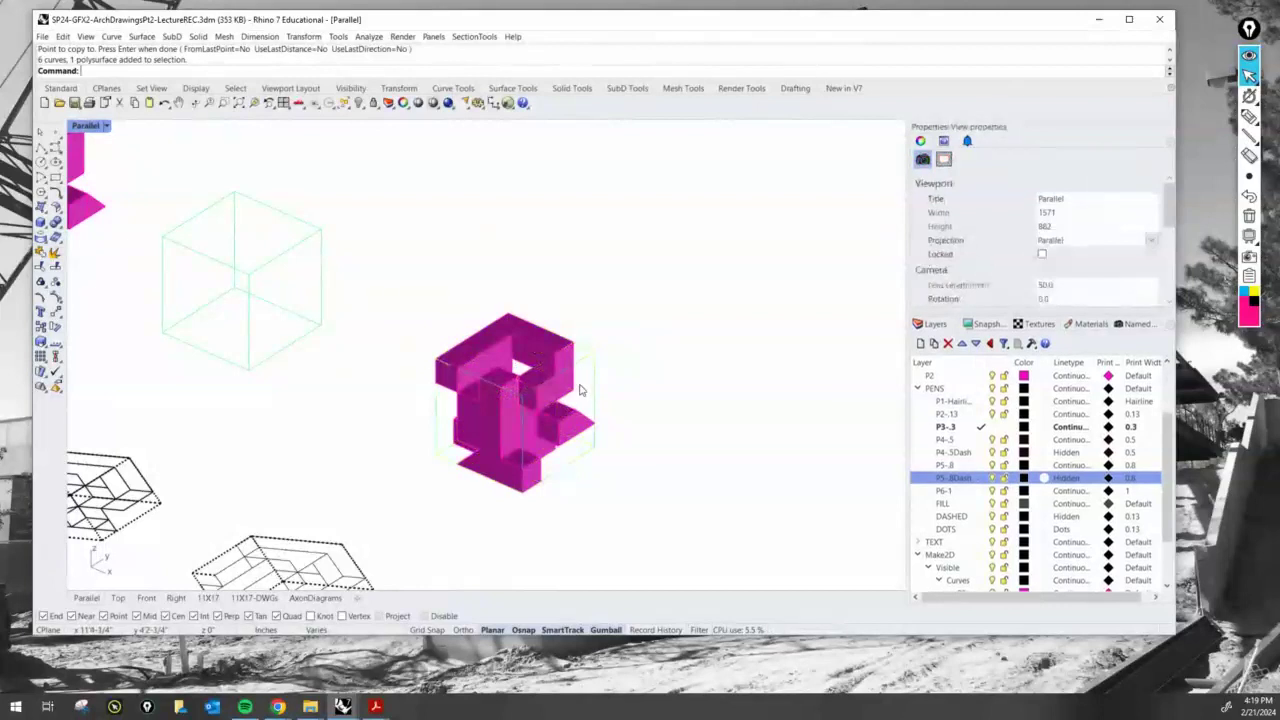
drag(625, 509, 433, 294)
click(105, 125)
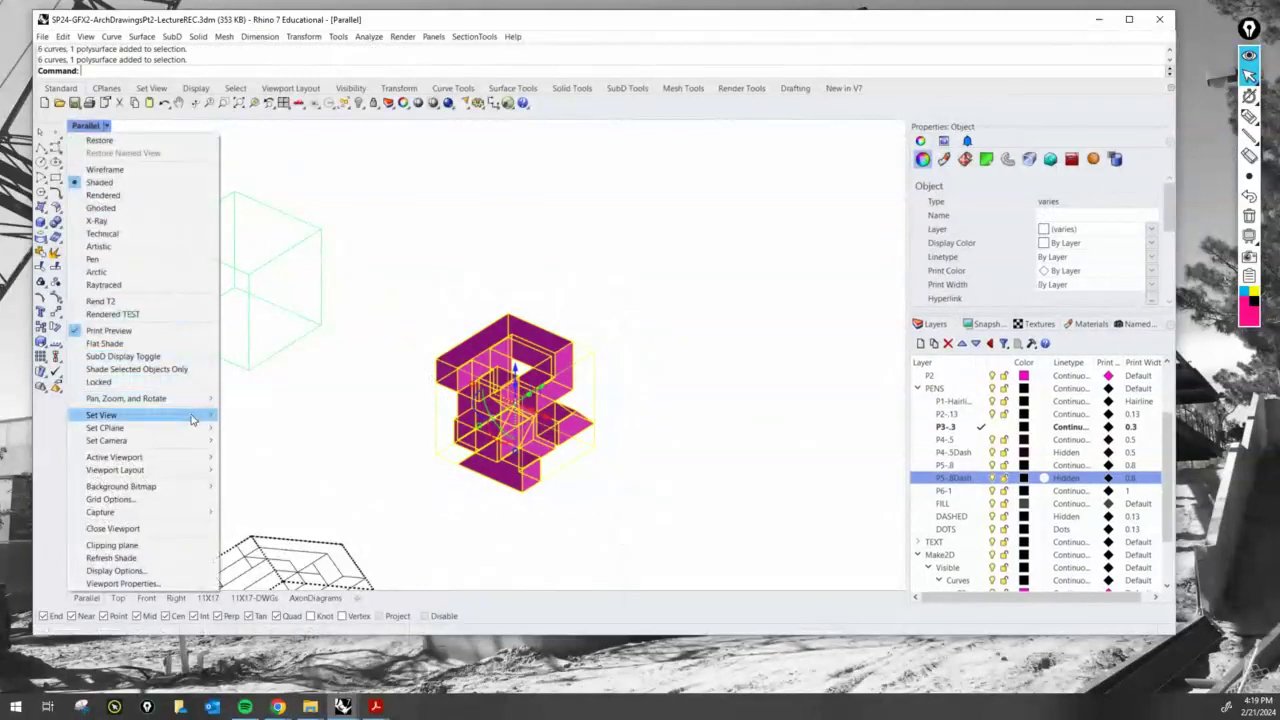
mouse_move(190, 415)
mouse_move(285, 533)
click(394, 572)
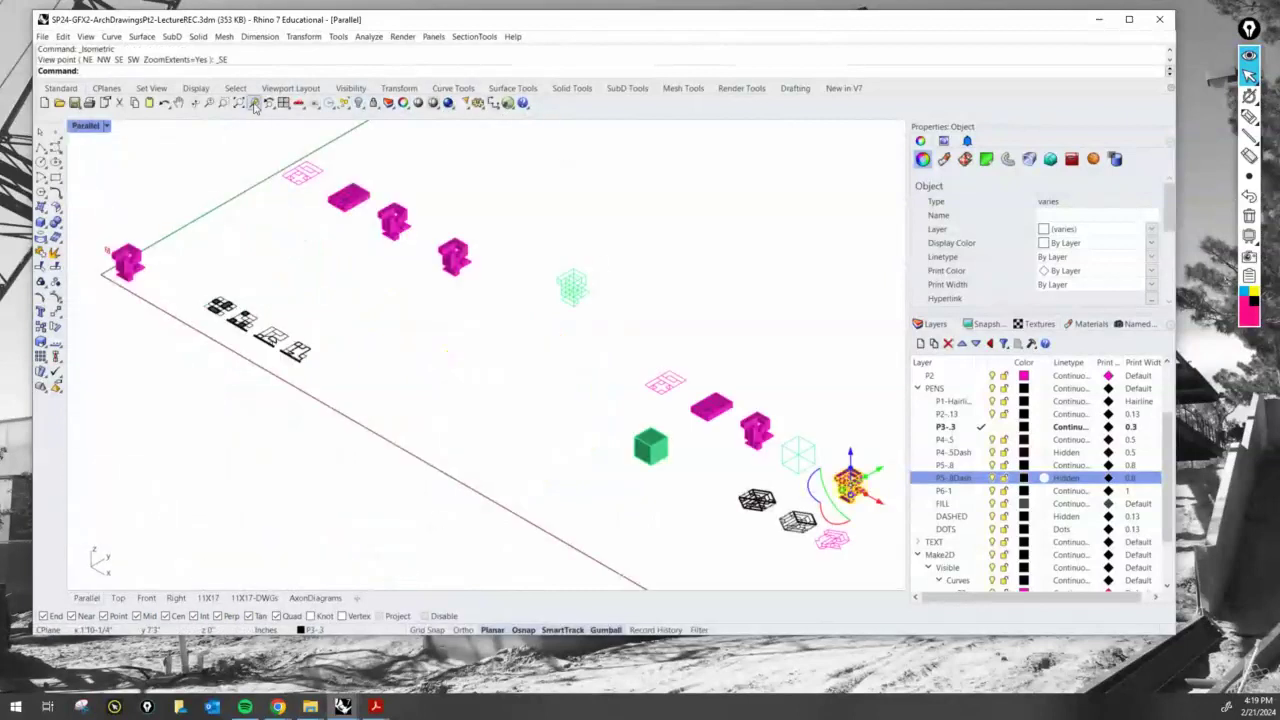
click(255, 106)
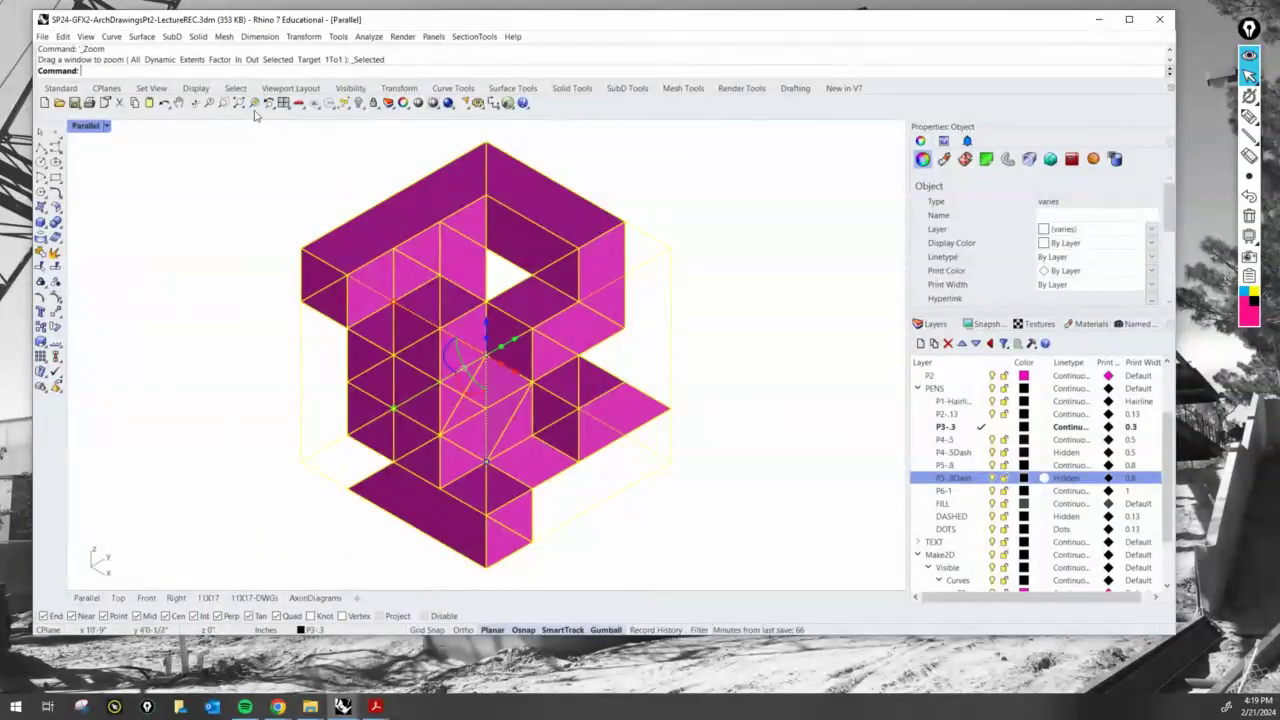
- Run Make2D on the solid and its enclosing cube with View projection and Maintain source layers
click(757, 400)
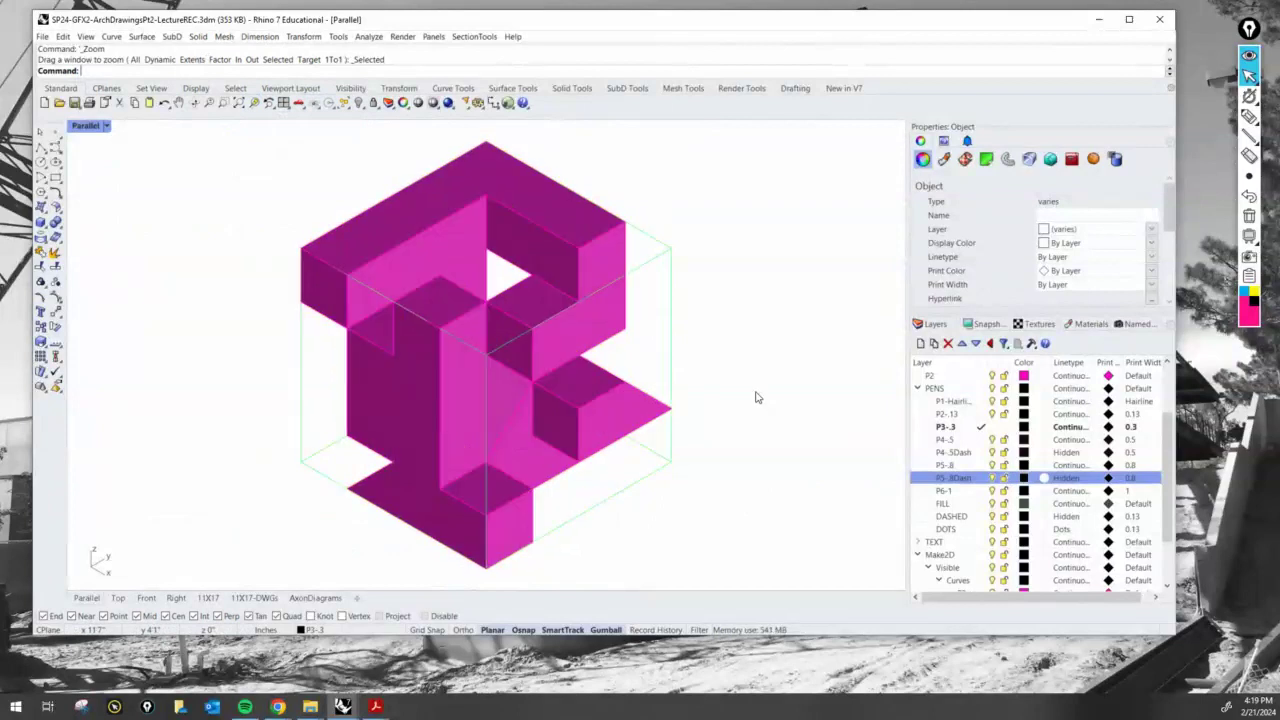
drag(712, 537, 340, 163)
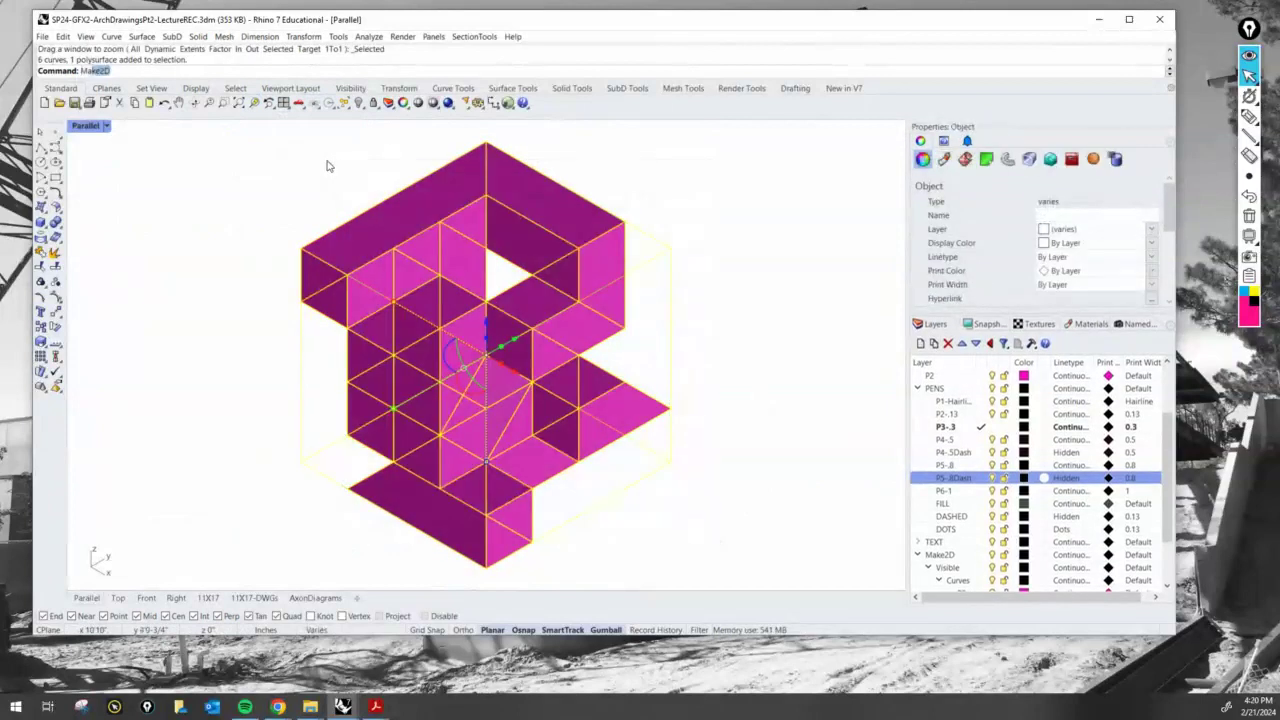
key(Return)
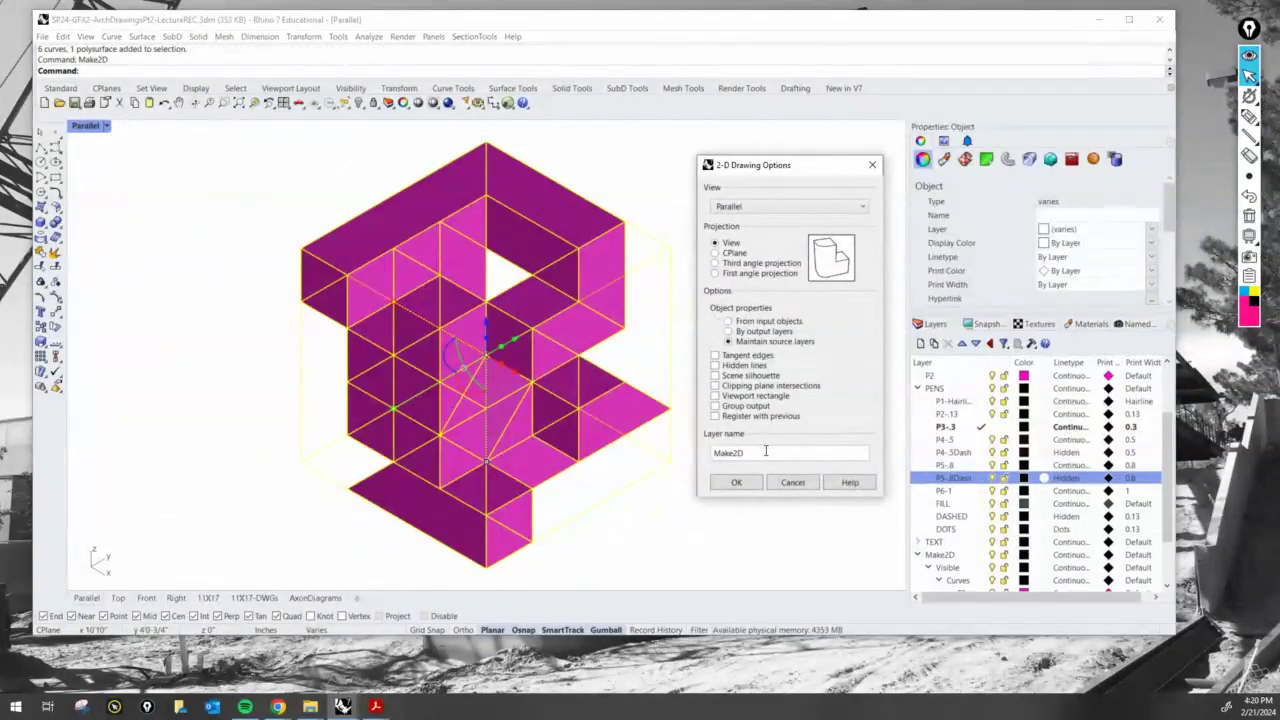
click(739, 483)
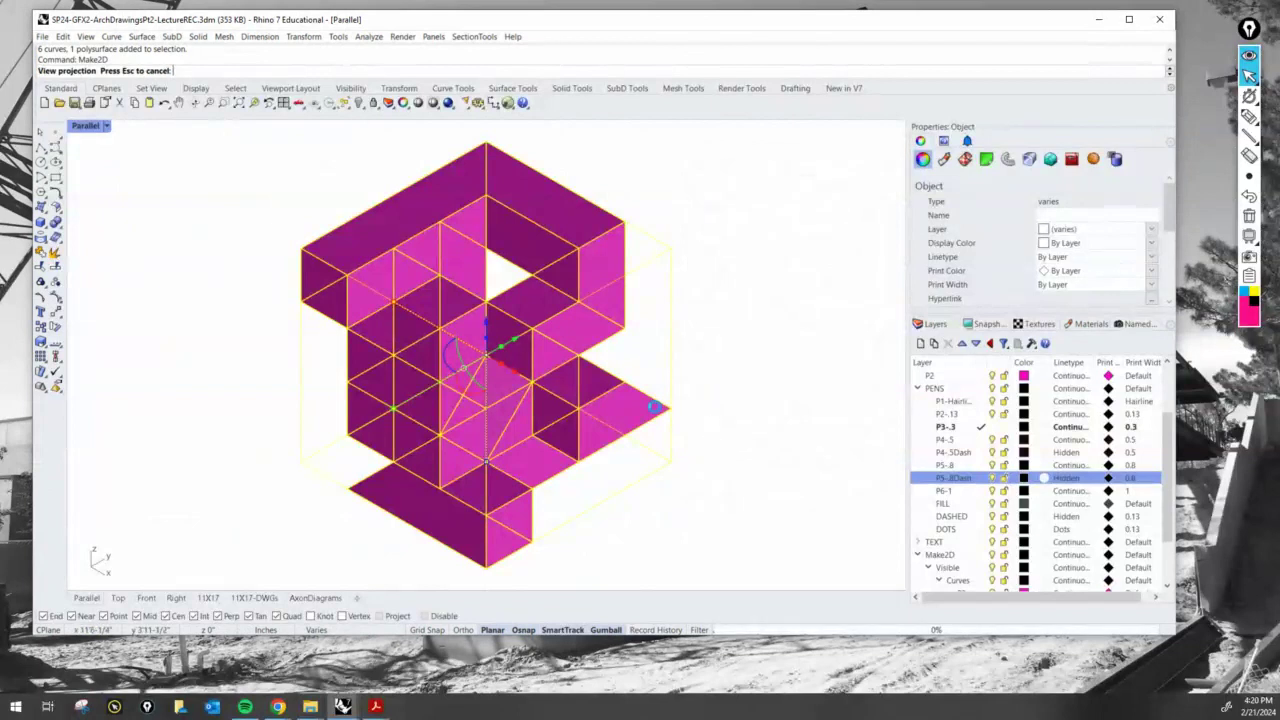
- Move the new Make2D curves from near the origin to the end of the row, beyond the magenta line drawing
scroll(652, 397, down, 10)
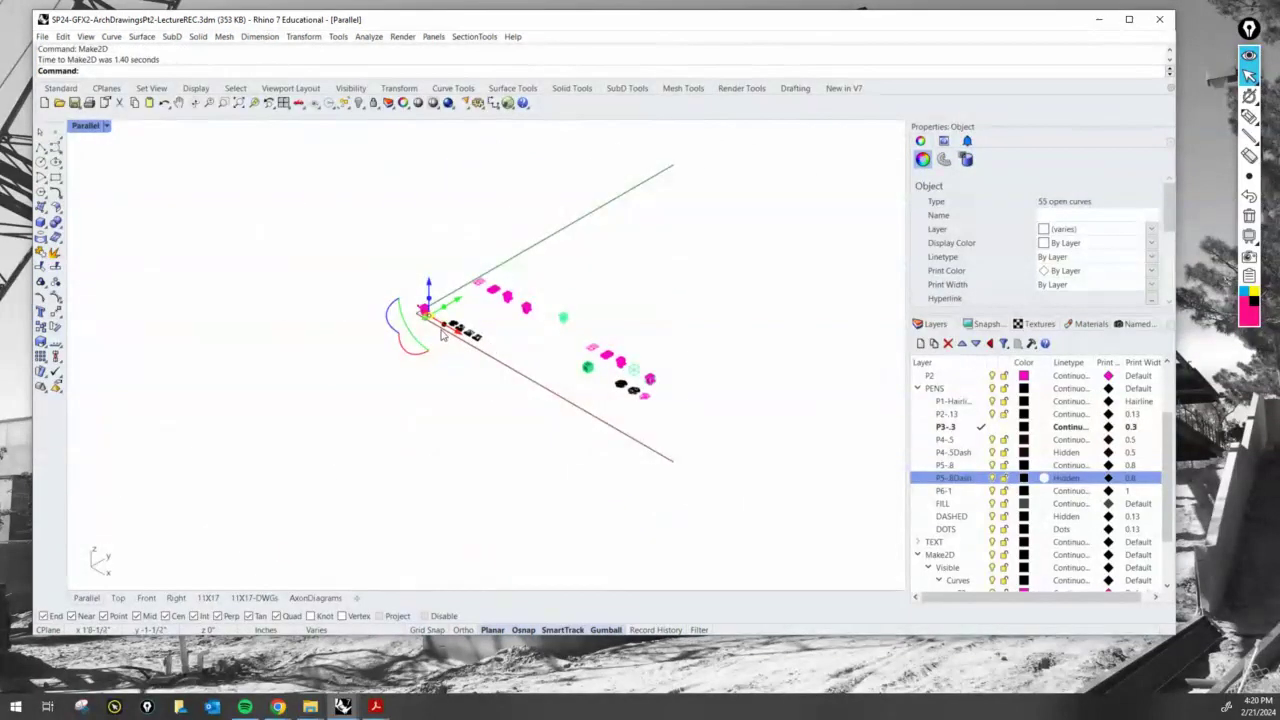
drag(457, 337, 725, 379)
scroll(648, 428, up, 6)
drag(731, 424, 689, 398)
scroll(655, 360, up, 8)
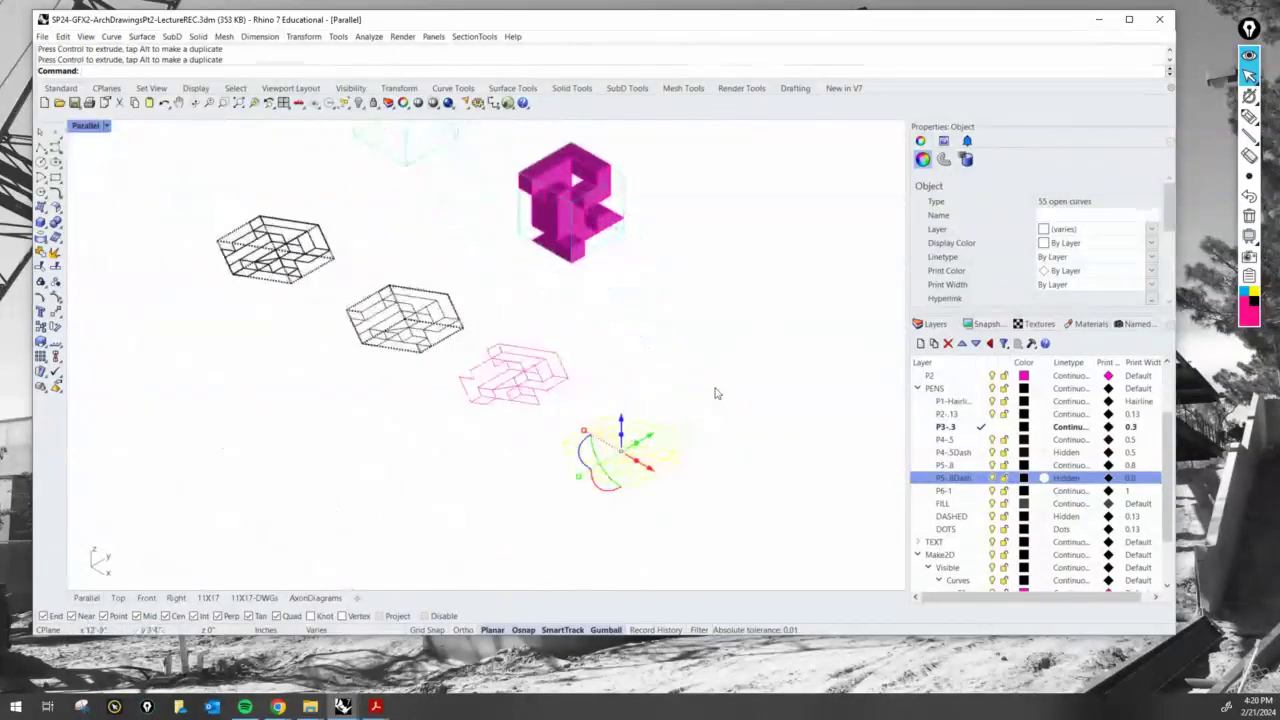
key(Escape)
scroll(620, 443, up, 2)
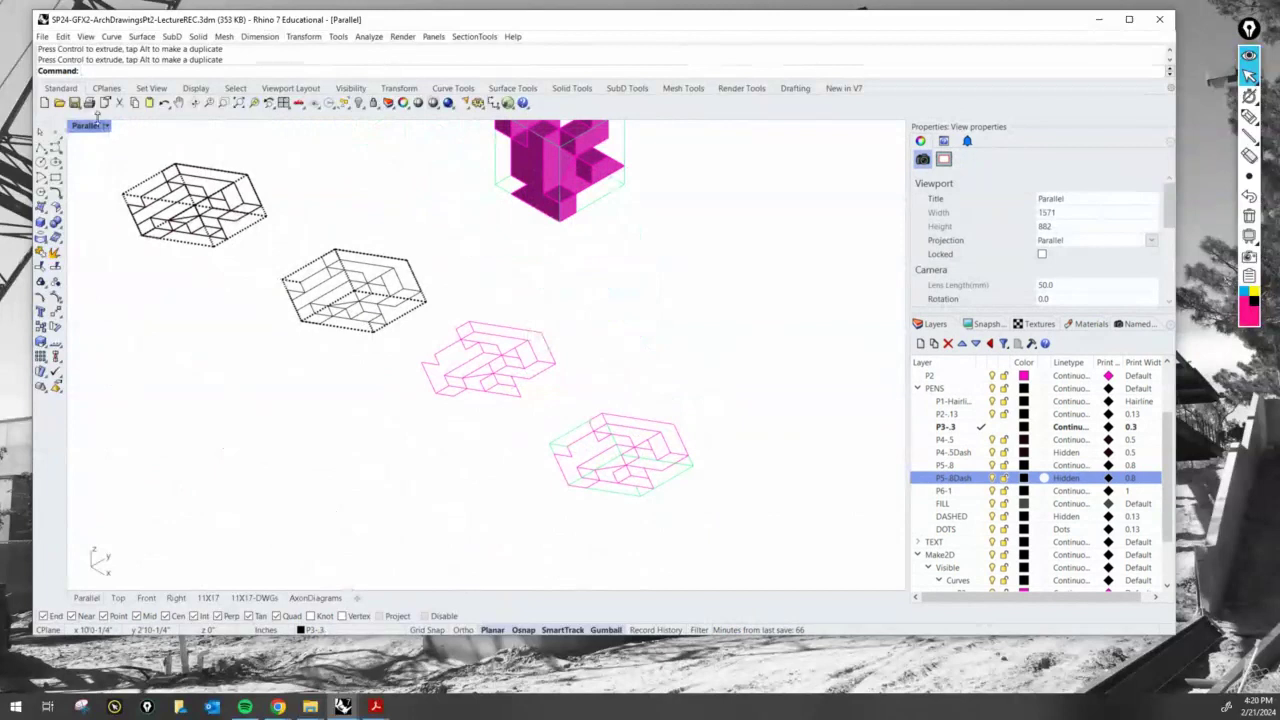
scroll(601, 400, down, 3)
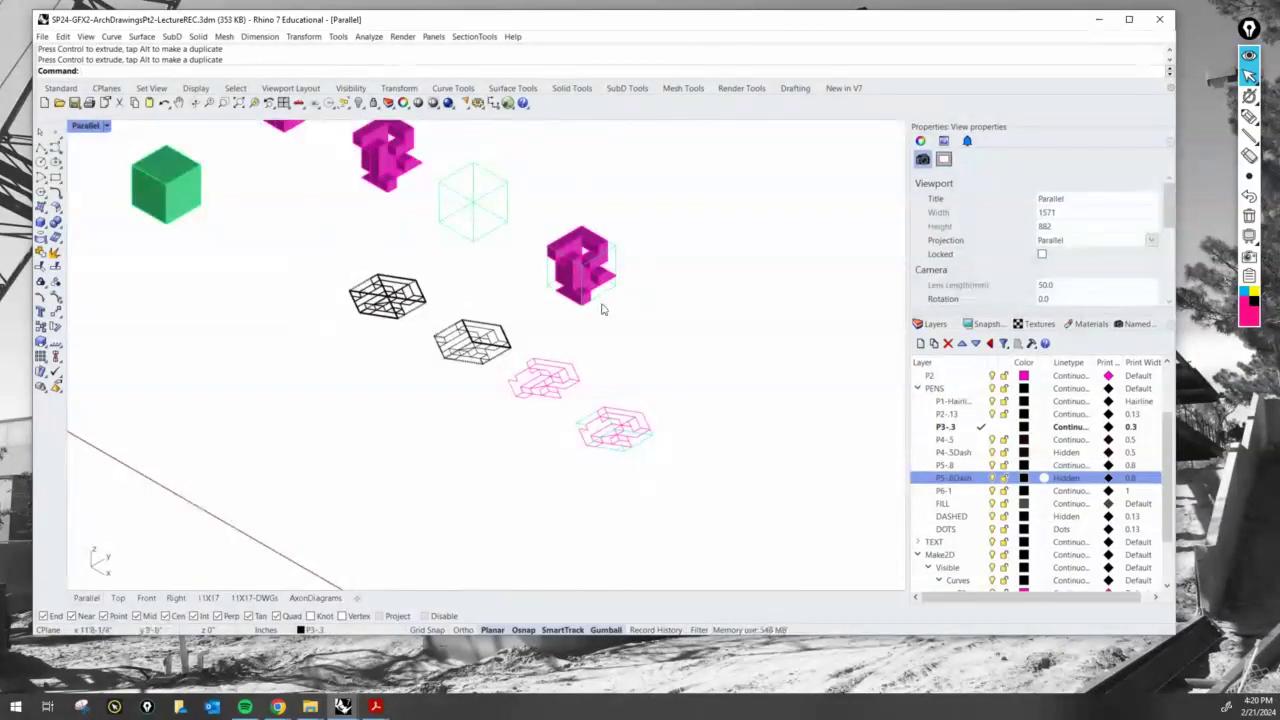
right_drag(600, 317, 629, 351)
scroll(685, 386, up, 2)
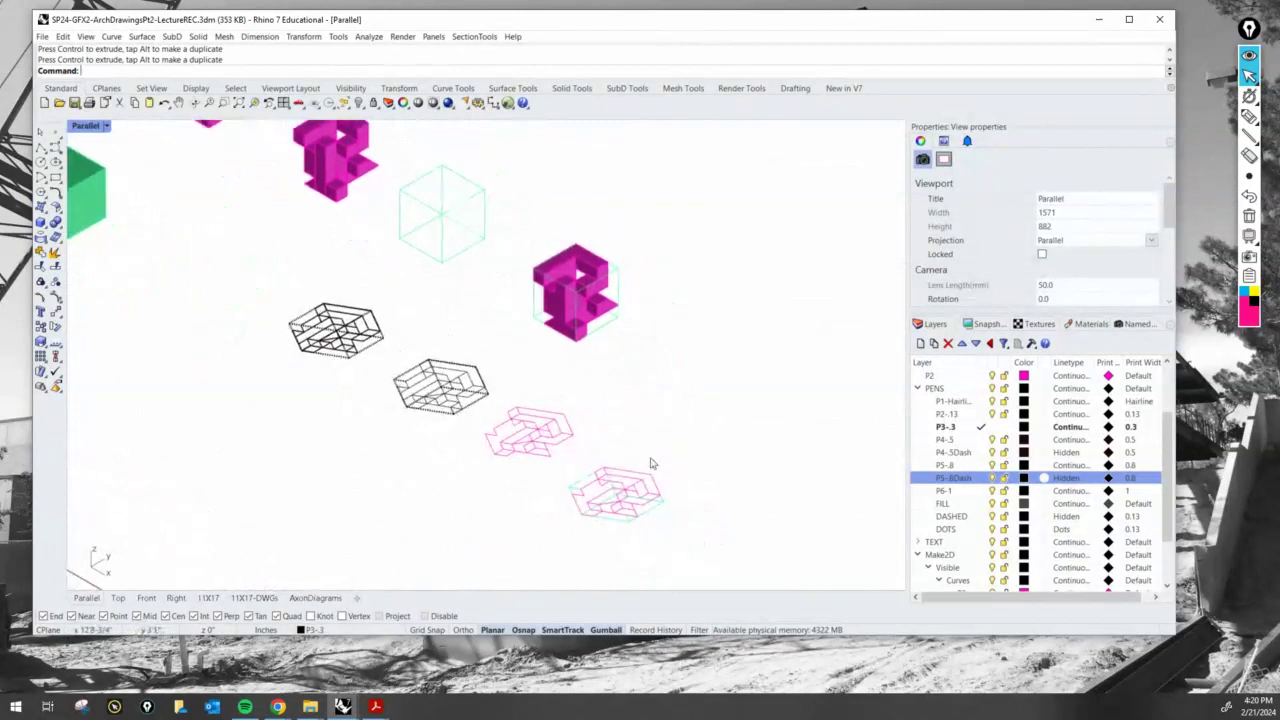
scroll(618, 515, up, 1)
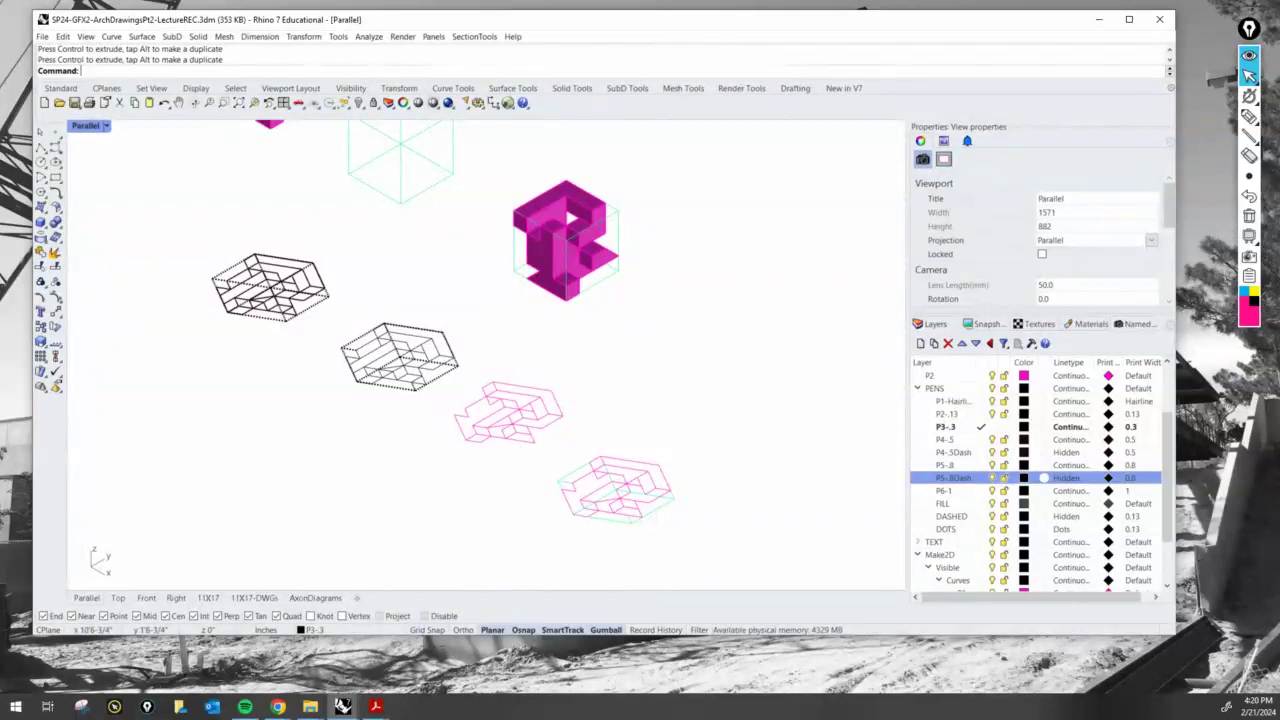
key(alt+Tab)
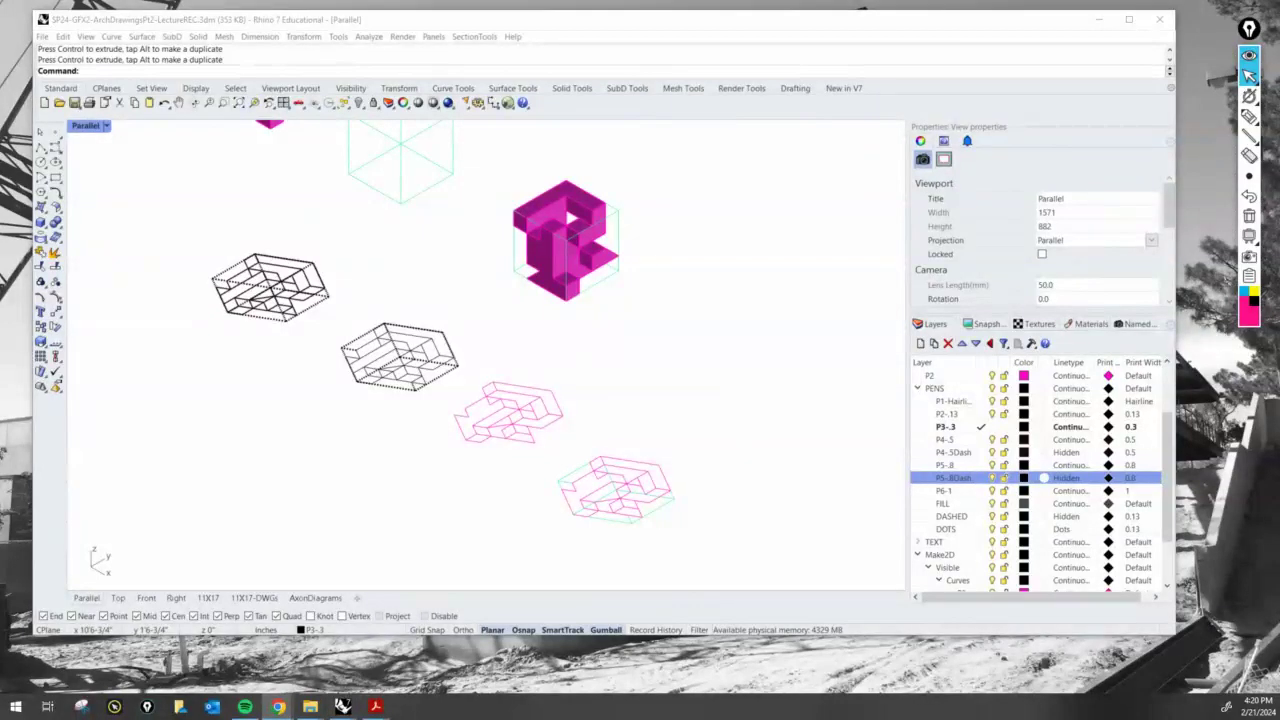